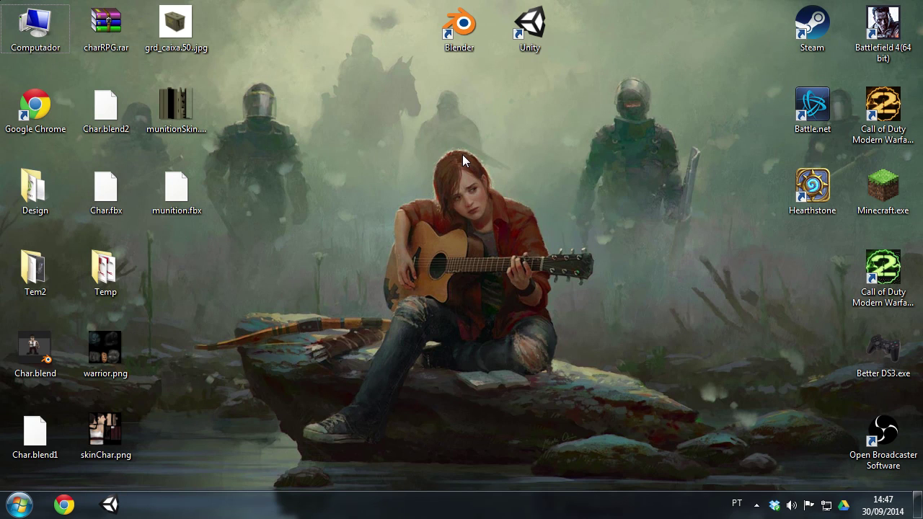
Step: Launch Unity from the taskbar so the FPS project's GamePlay scene loads
click(109, 504)
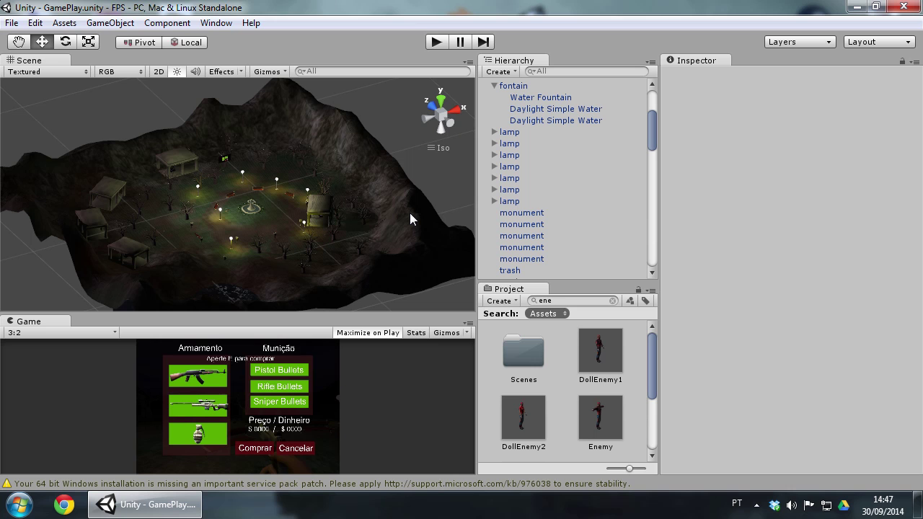
Step: Orbit the Scene view around the night-time village level and open the Window menu
mouse_move(410, 212)
alt+mouse_down()
mouse_move(277, 199)
mouse_move(286, 212)
mouse_move(122, 226)
alt+mouse_up()
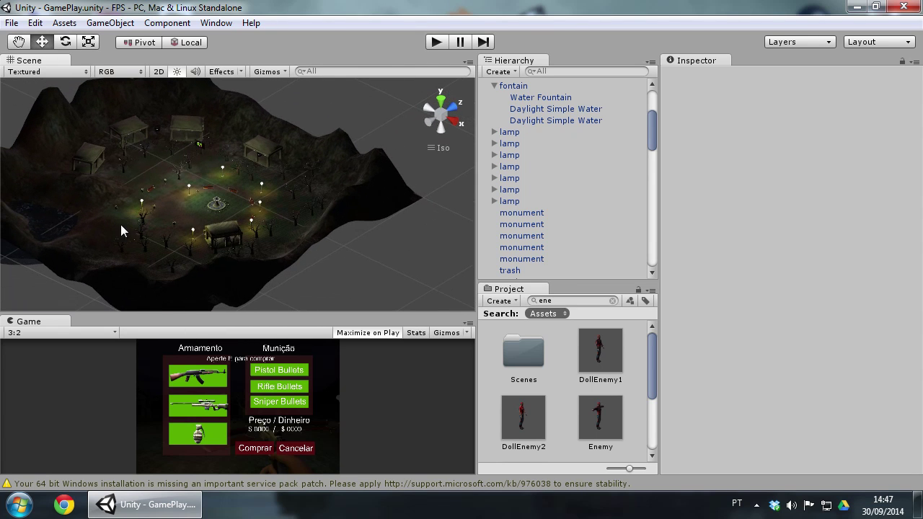
mouse_move(229, 196)
alt+mouse_down()
mouse_move(209, 247)
mouse_move(31, 255)
mouse_move(396, 255)
mouse_move(251, 174)
mouse_move(214, 205)
mouse_move(542, 217)
mouse_move(618, 250)
alt+mouse_up()
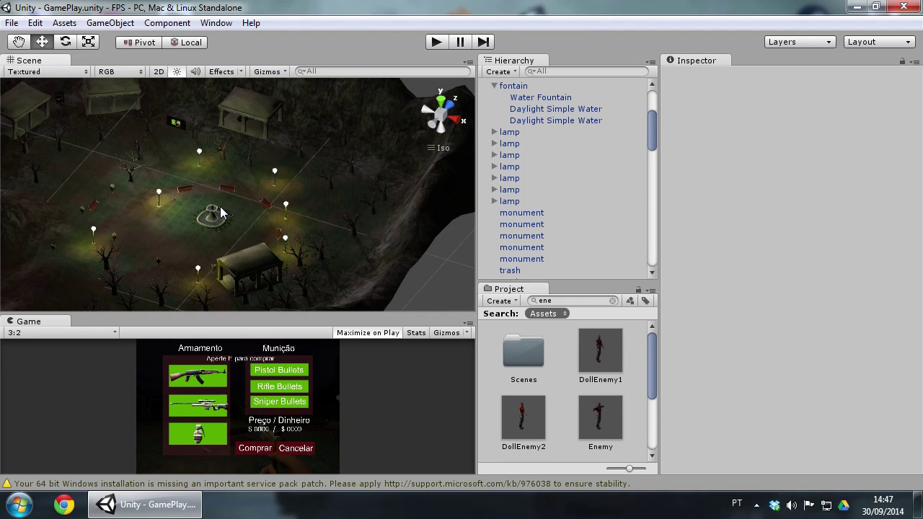
alt+drag(225, 205, 233, 47)
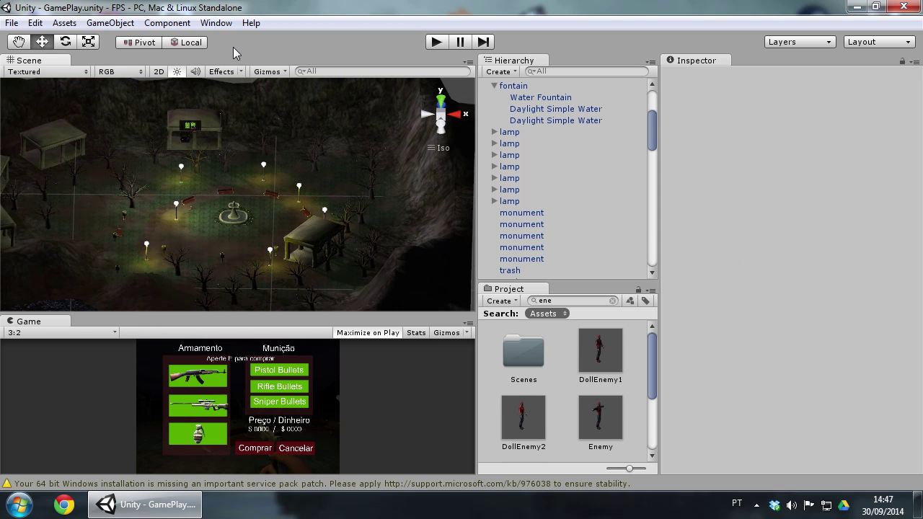
click(227, 26)
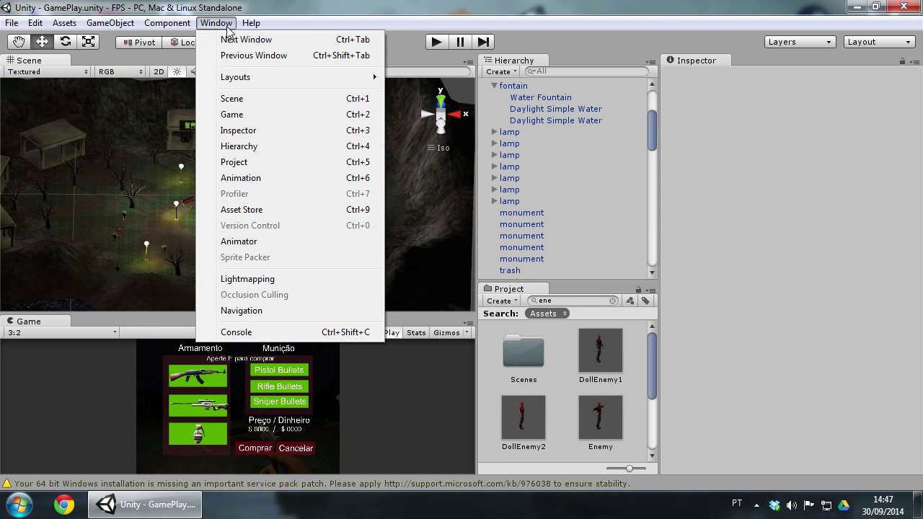
Step: Open the Navigation window and select a park bench by the fountain to see its navigation settings
click(258, 311)
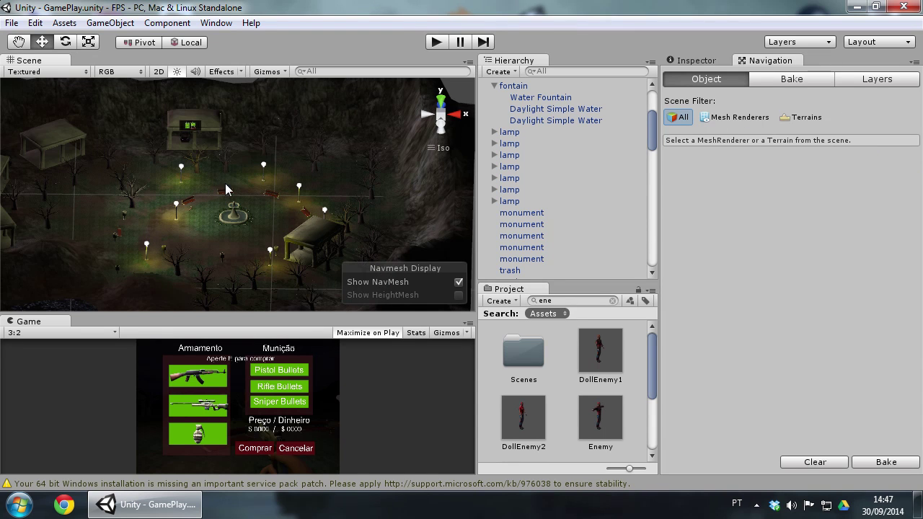
scroll(225, 183, up, 3)
mouse_move(248, 211)
alt+mouse_down()
mouse_move(449, 187)
mouse_move(205, 229)
mouse_move(295, 193)
alt+mouse_up()
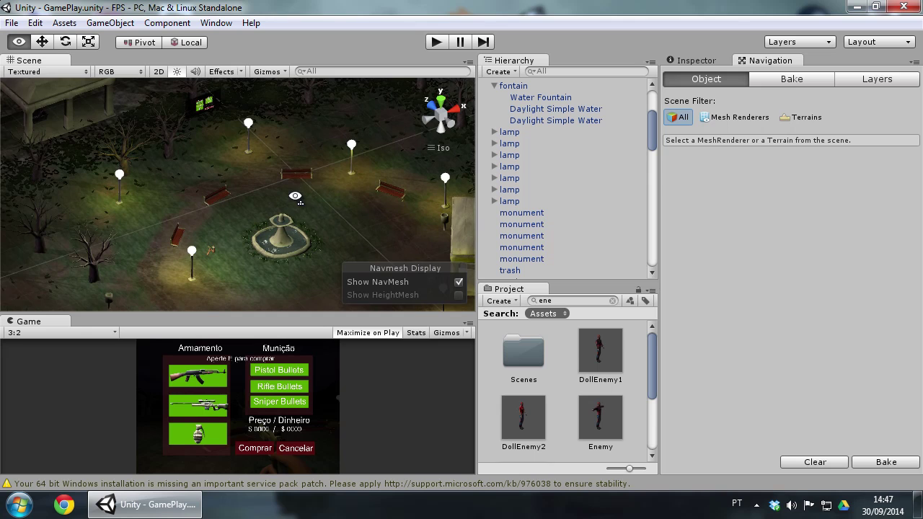
alt+drag(295, 193, 280, 182)
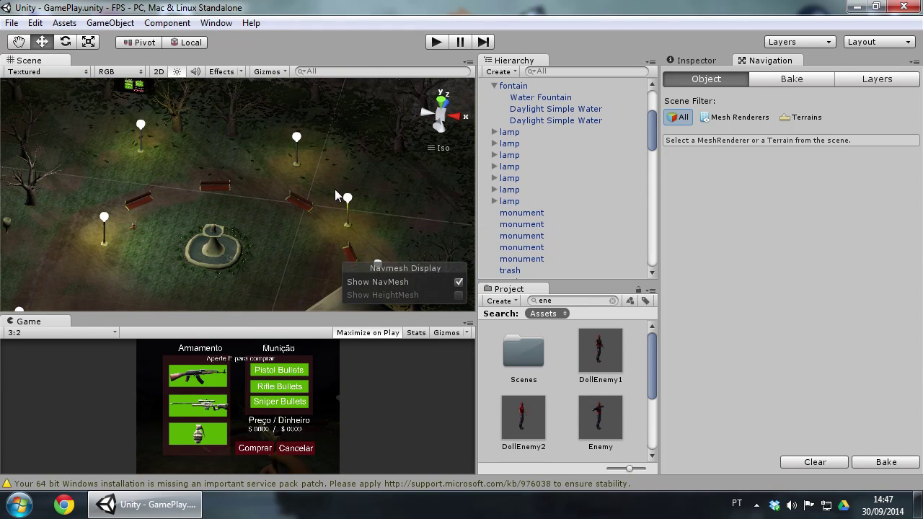
mouse_move(397, 206)
alt+mouse_down()
mouse_move(283, 212)
mouse_move(174, 174)
alt+mouse_up()
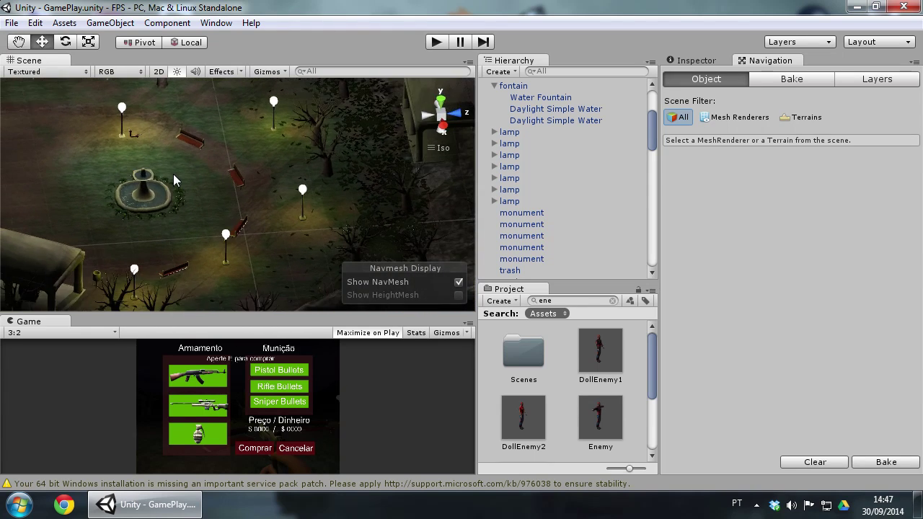
click(243, 183)
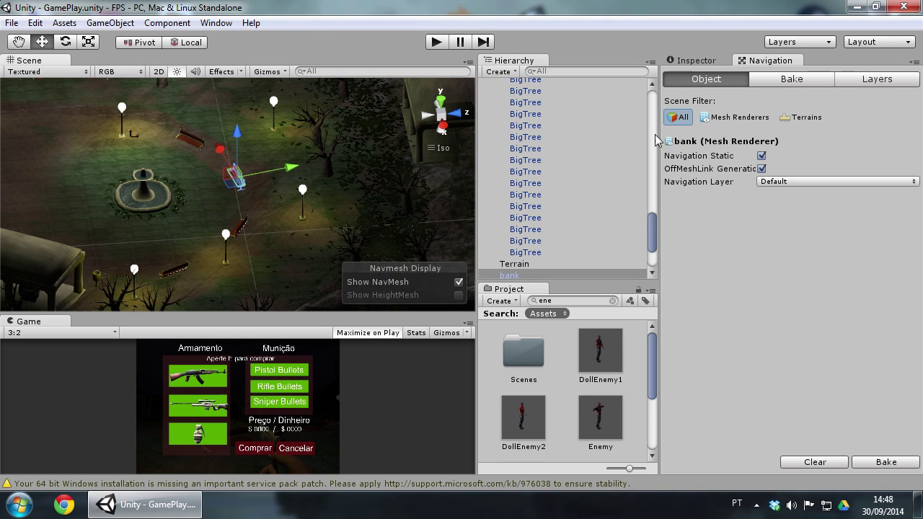
Step: In the Inspector, review the components of the monument, a bench, a plant and the fountain water
click(696, 60)
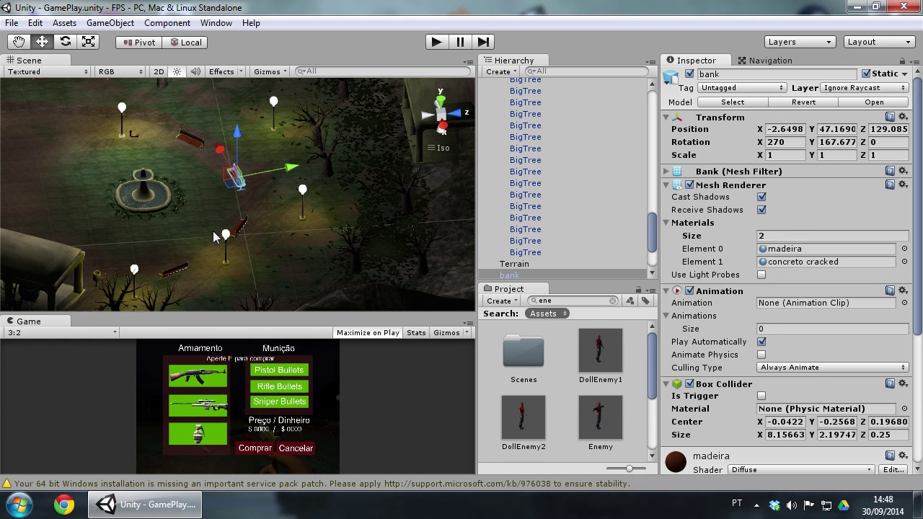
scroll(219, 230, up, 3)
mouse_move(219, 229)
alt+mouse_down()
mouse_move(262, 209)
mouse_move(242, 189)
mouse_move(451, 152)
mouse_move(267, 201)
alt+mouse_up()
scroll(264, 201, down, 3)
scroll(258, 201, down, 3)
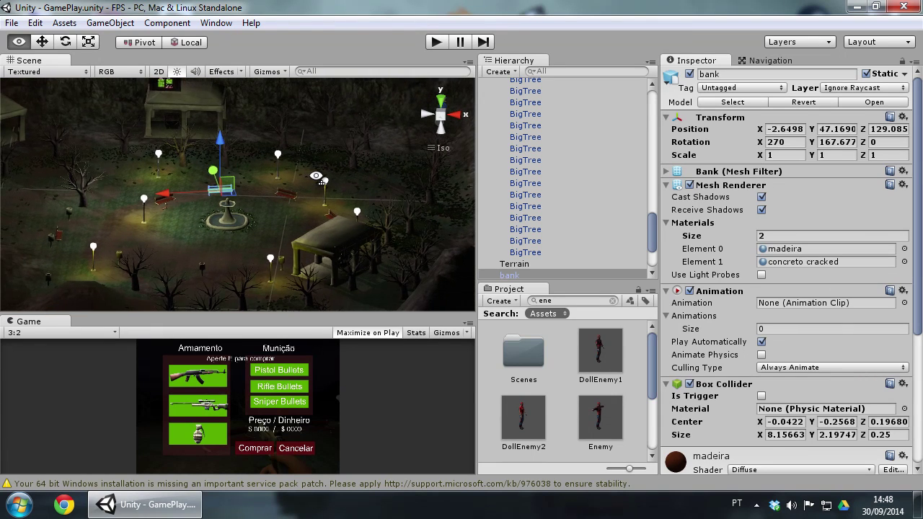
click(203, 100)
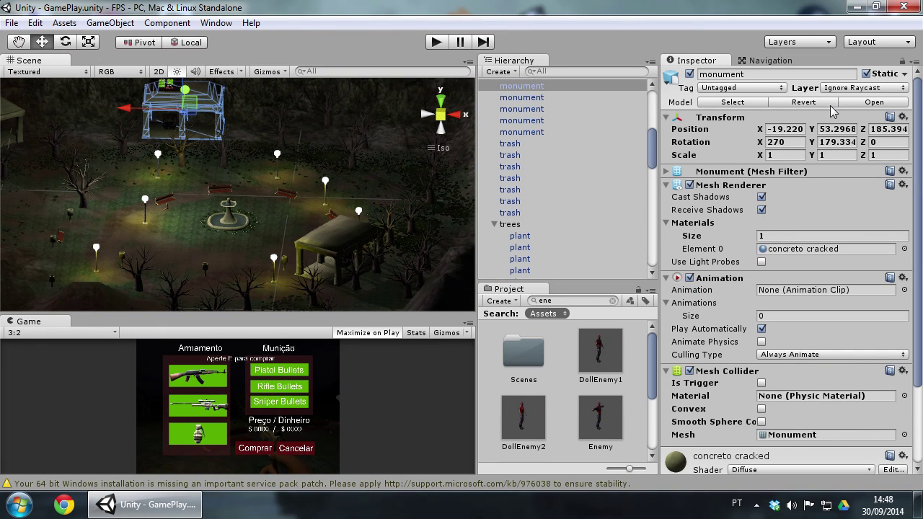
click(165, 202)
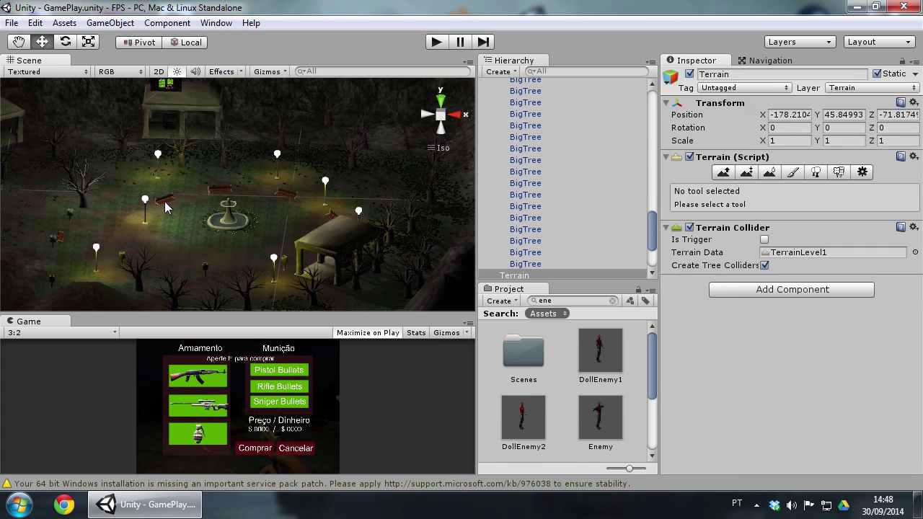
click(164, 196)
scroll(172, 208, up, 2)
scroll(171, 207, up, 2)
click(227, 238)
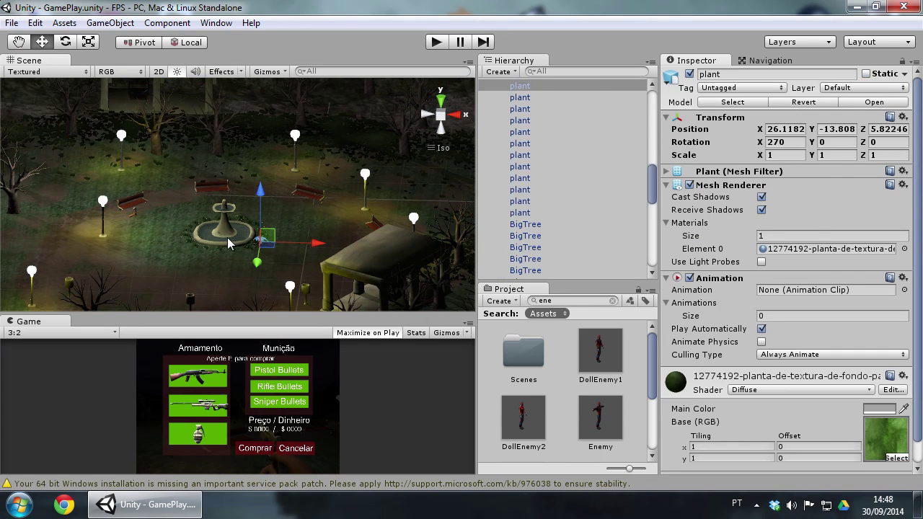
click(227, 237)
Step: Inspect the components of the monument, a lamp by the gazebo and a bare tree
alt+drag(227, 238, 525, 318)
mouse_move(524, 318)
middle_down()
mouse_move(412, 252)
mouse_move(393, 193)
middle_up()
scroll(412, 253, down, 2)
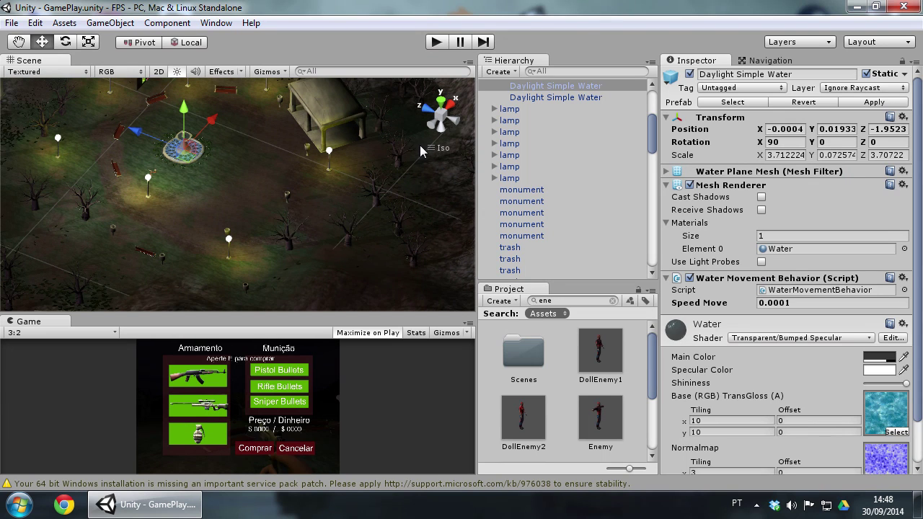
click(330, 155)
click(329, 155)
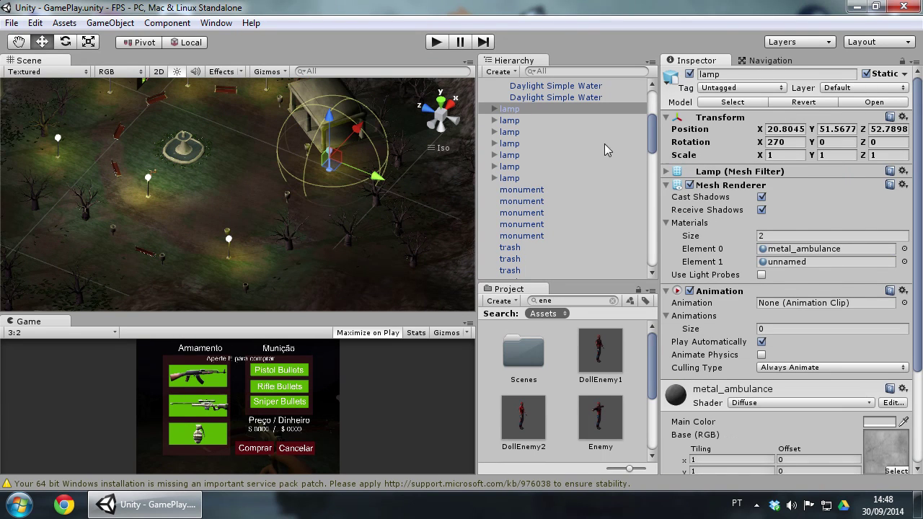
mouse_move(308, 244)
alt+mouse_down()
mouse_move(619, 226)
mouse_move(563, 214)
alt+mouse_up()
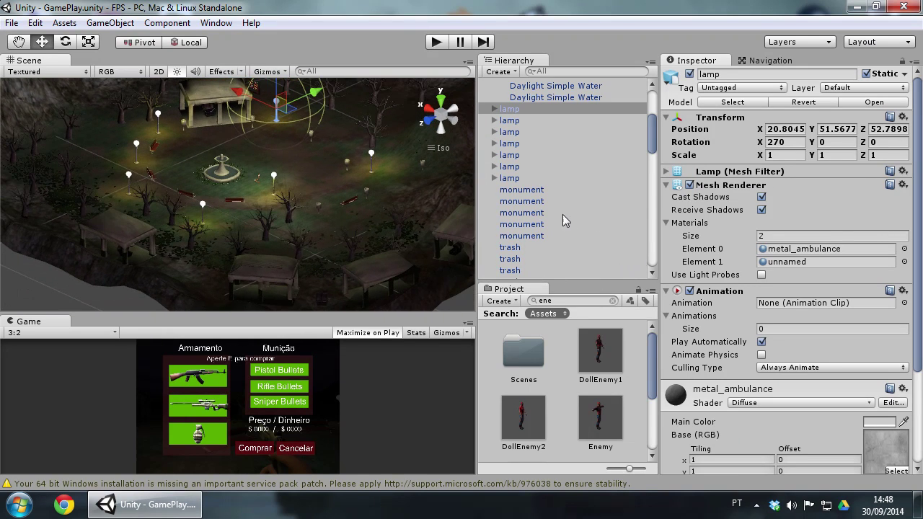
click(296, 244)
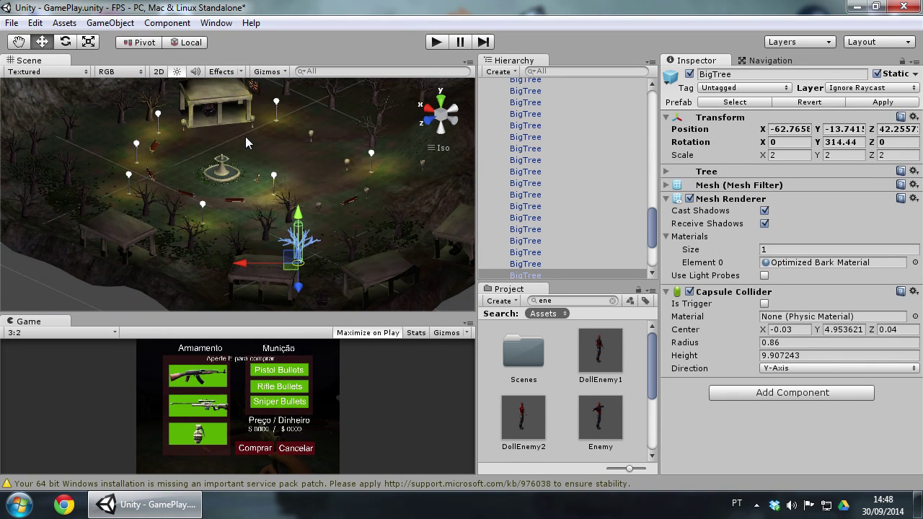
Step: Select the Terrain and show its Navigation settings: Navigation Static on the Default layer
scroll(303, 173, up, 5)
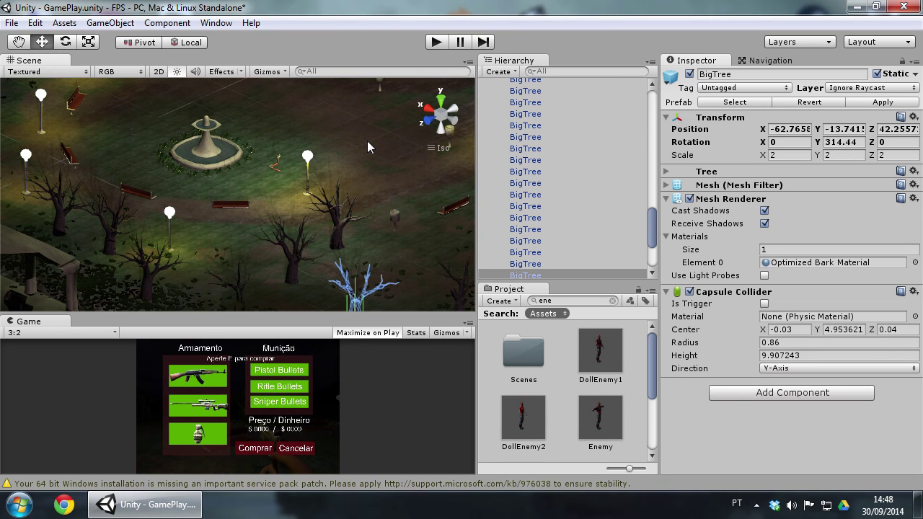
alt+drag(368, 141, 297, 159)
click(297, 159)
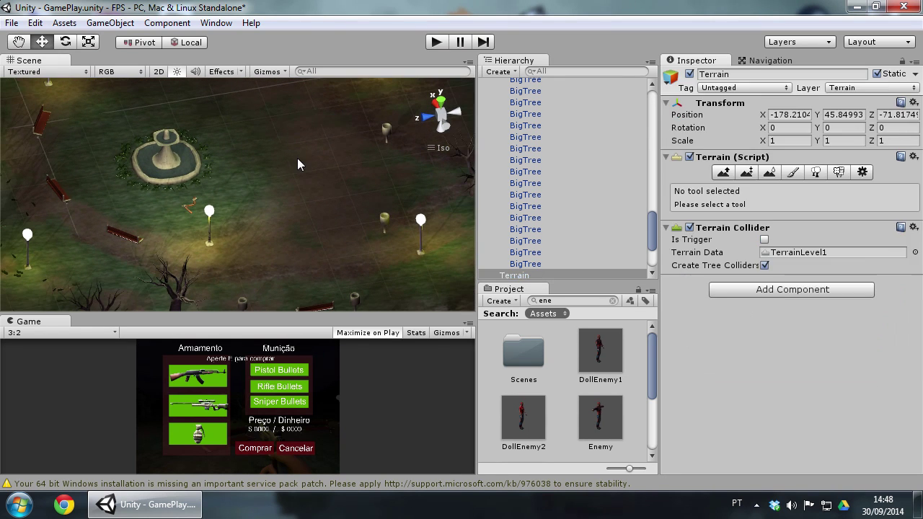
click(773, 61)
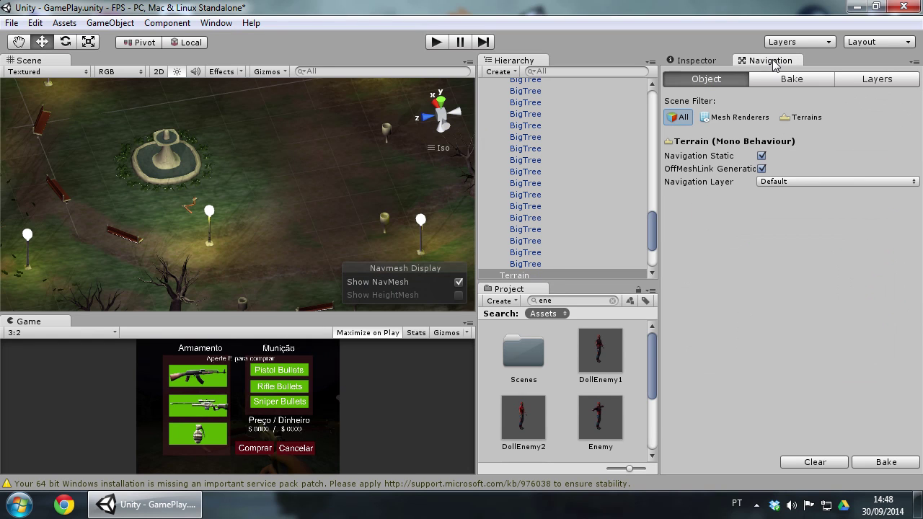
Step: Review the Bake settings (Radius 0.5, Height 2, Max Slope 8, Step Height 0.4), including Advanced
click(766, 80)
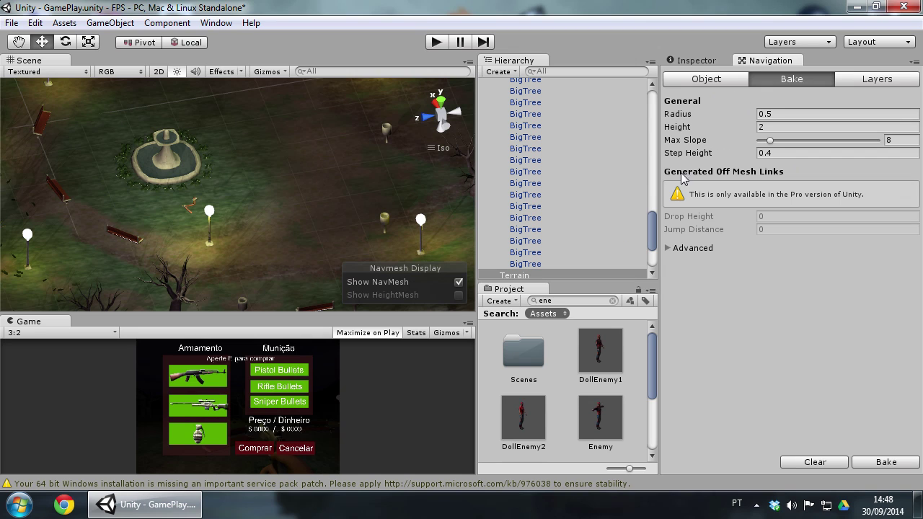
click(669, 248)
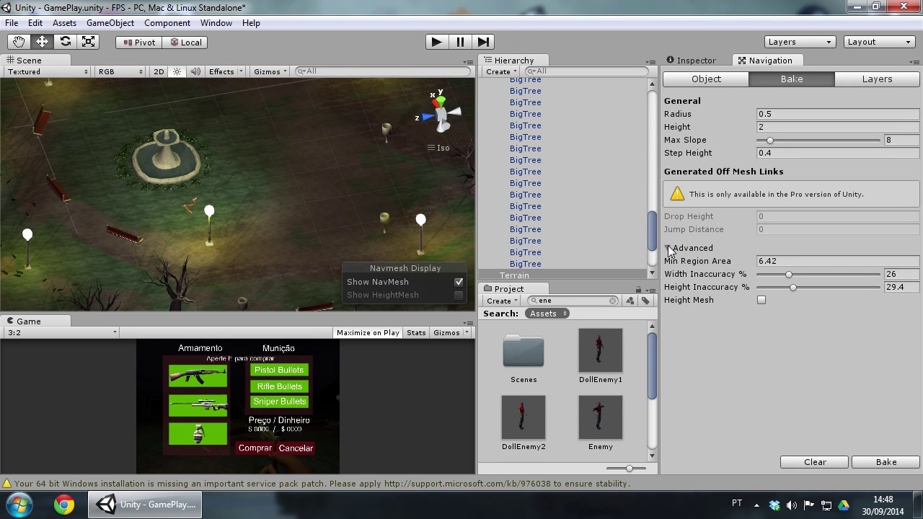
click(669, 249)
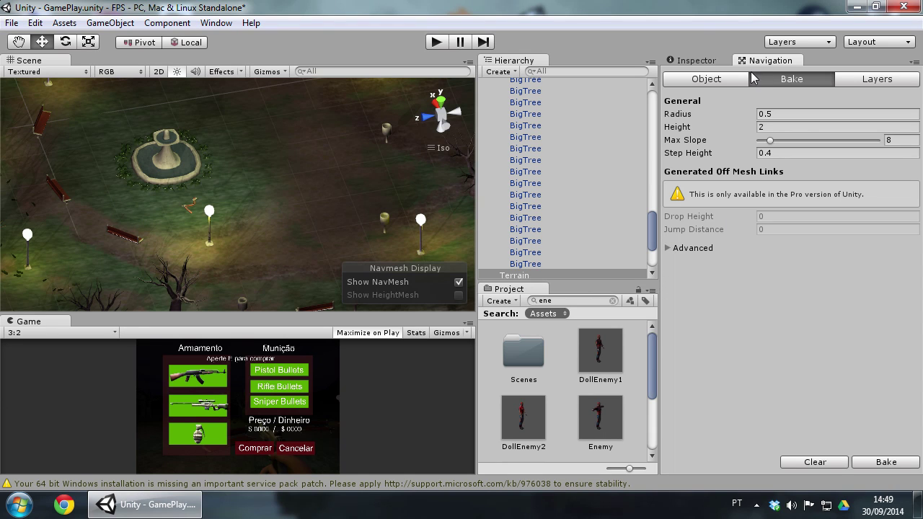
click(889, 465)
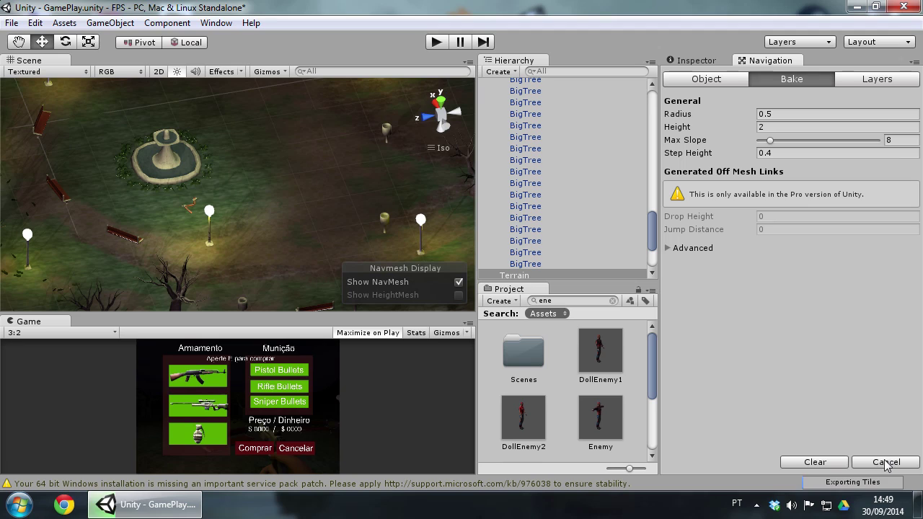
mouse_move(283, 215)
alt+mouse_down()
mouse_move(295, 274)
mouse_move(156, 260)
mouse_move(249, 181)
alt+mouse_up()
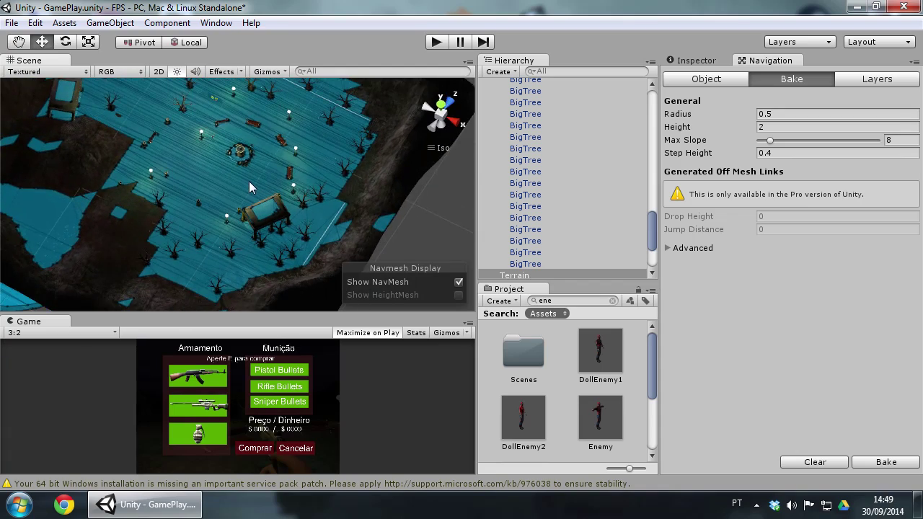
alt+scroll(248, 181, up, 5)
alt+drag(380, 191, 293, 180)
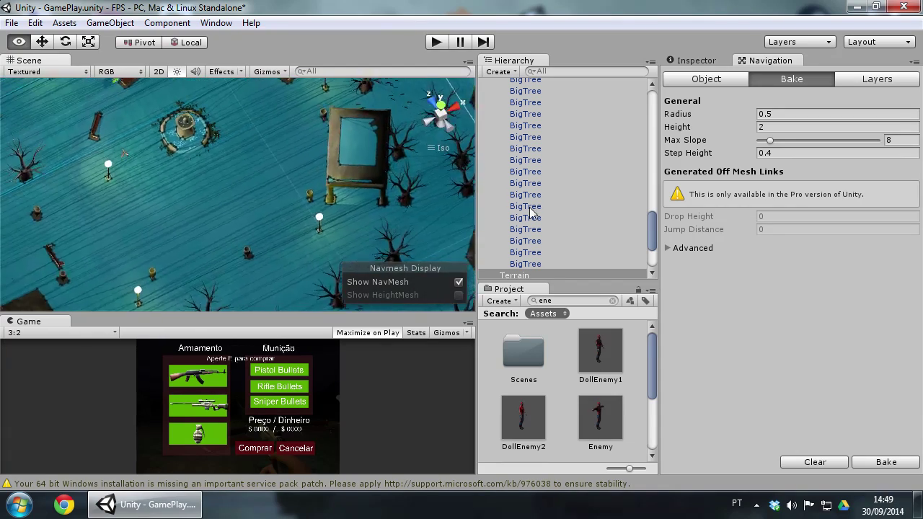
scroll(293, 180, up, 5)
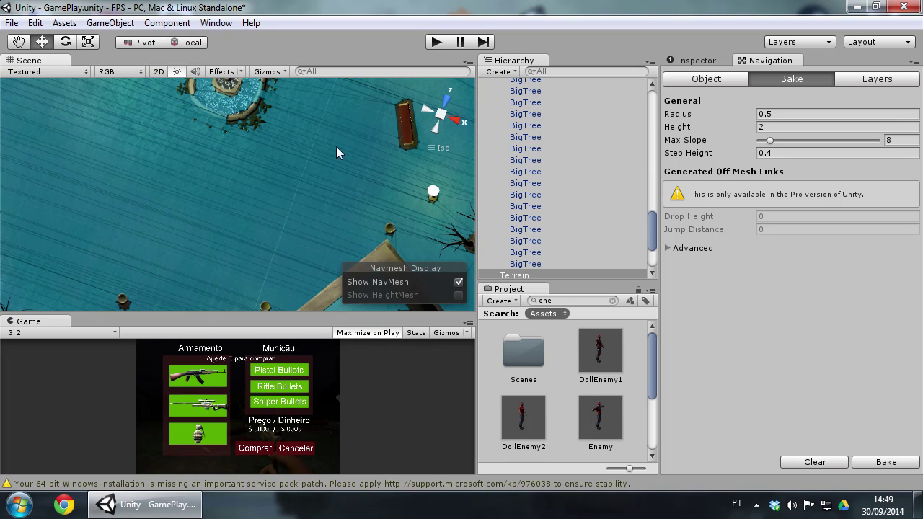
middle_drag(336, 146, 291, 175)
alt+drag(291, 175, 241, 129)
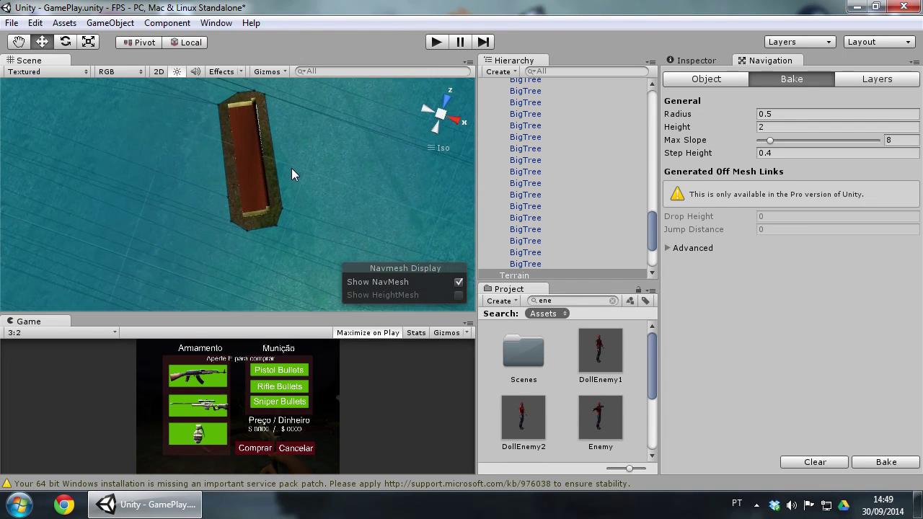
middle_drag(240, 128, 210, 215)
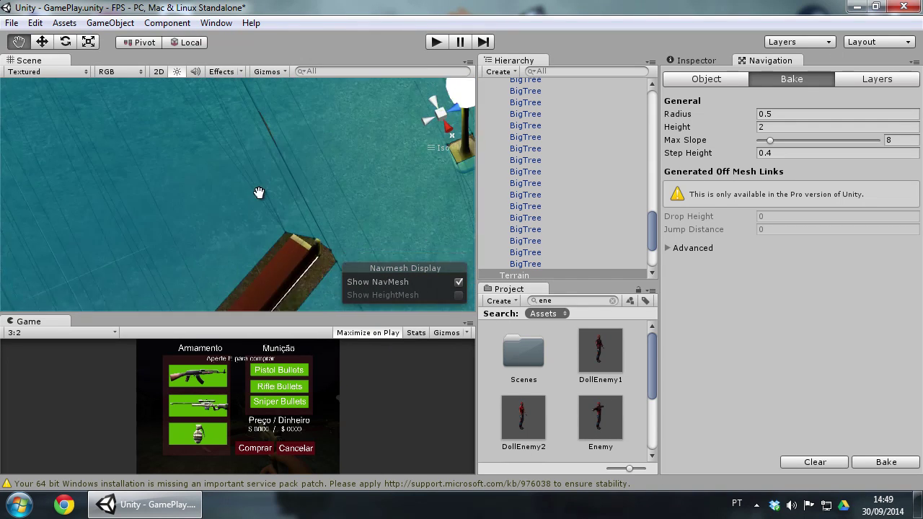
mouse_move(210, 214)
alt+mouse_down()
mouse_move(218, 177)
mouse_move(272, 222)
mouse_move(421, 84)
mouse_move(309, 112)
mouse_move(316, 191)
alt+mouse_up()
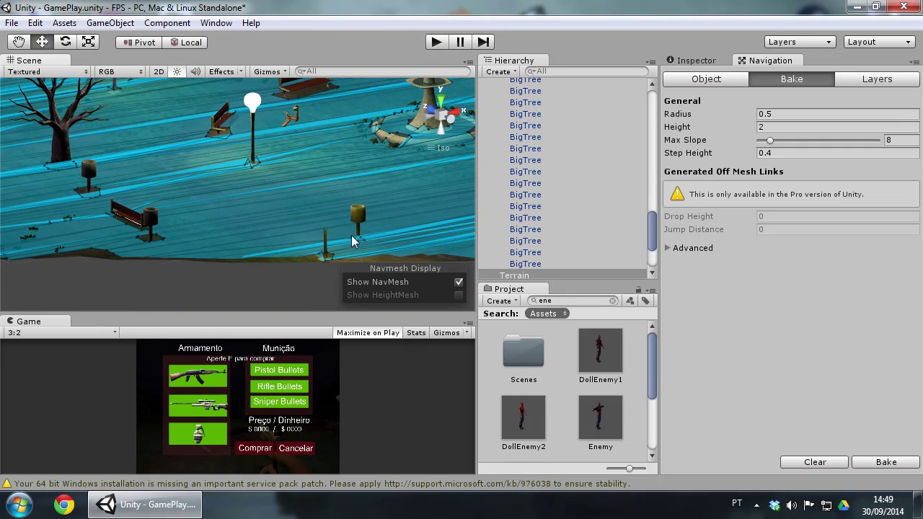
mouse_move(316, 190)
alt+mouse_down()
mouse_move(361, 214)
mouse_move(326, 189)
mouse_move(307, 245)
alt+mouse_up()
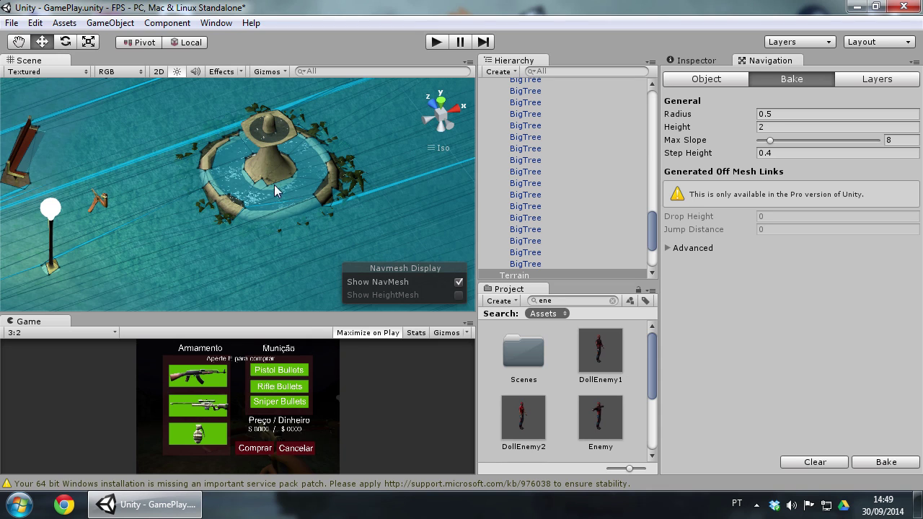
Step: Set the fountain and its children to Not Walkable, then rebake the navmesh from the Terrain
click(269, 155)
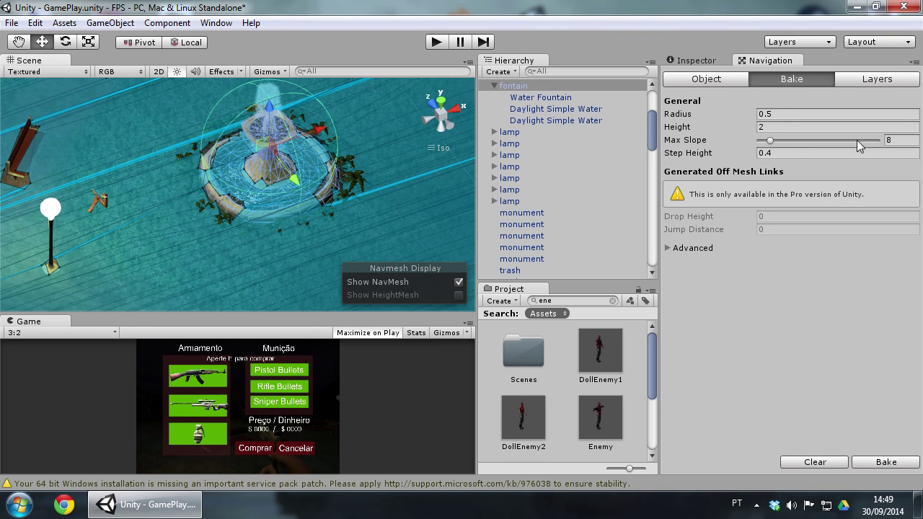
click(707, 80)
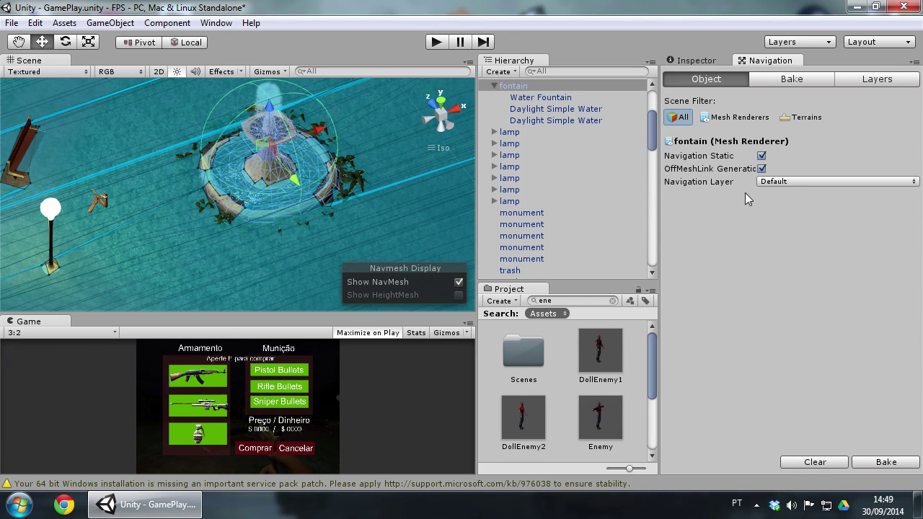
click(794, 181)
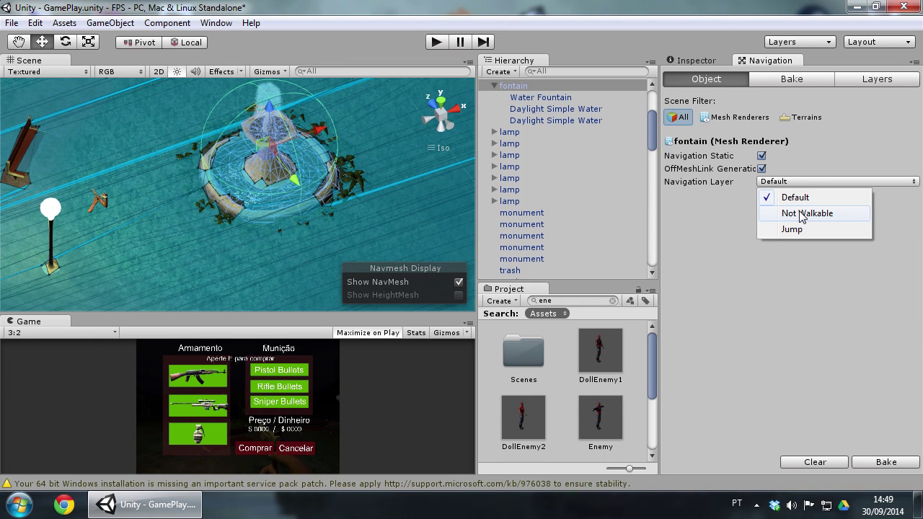
click(802, 213)
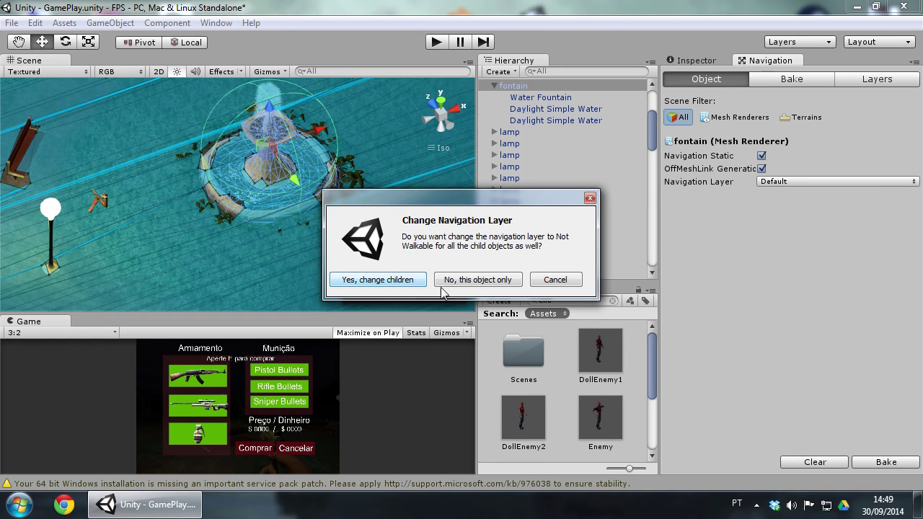
click(407, 281)
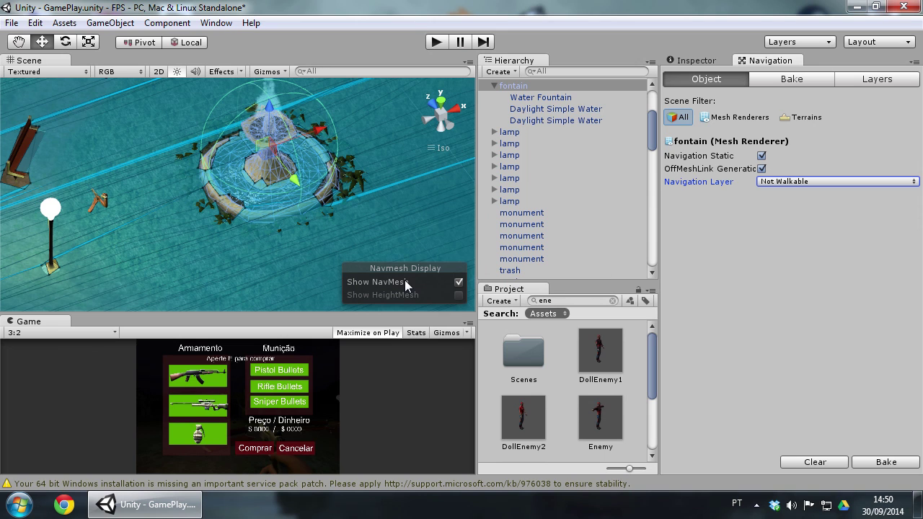
click(458, 185)
click(887, 461)
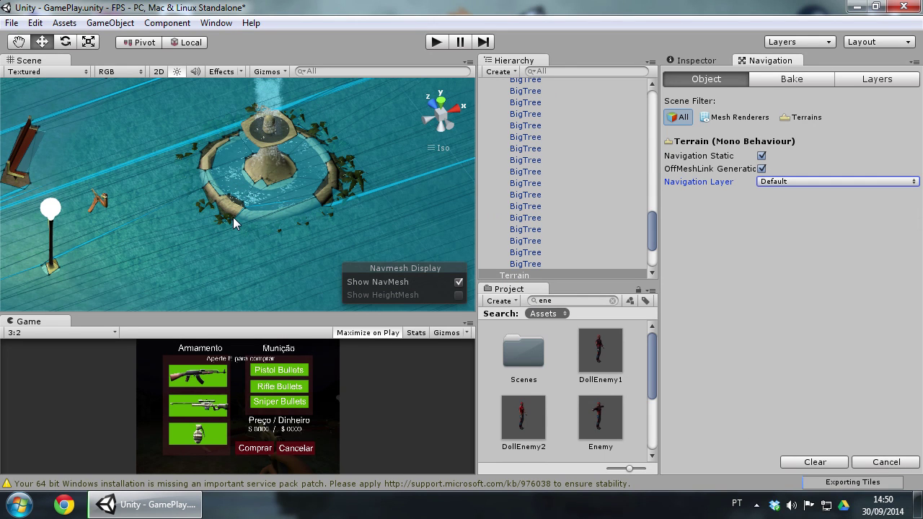
Step: Select a park bench and nudge it slightly along its X axis
mouse_move(233, 217)
alt+mouse_down()
mouse_move(392, 196)
mouse_move(274, 149)
alt+mouse_up()
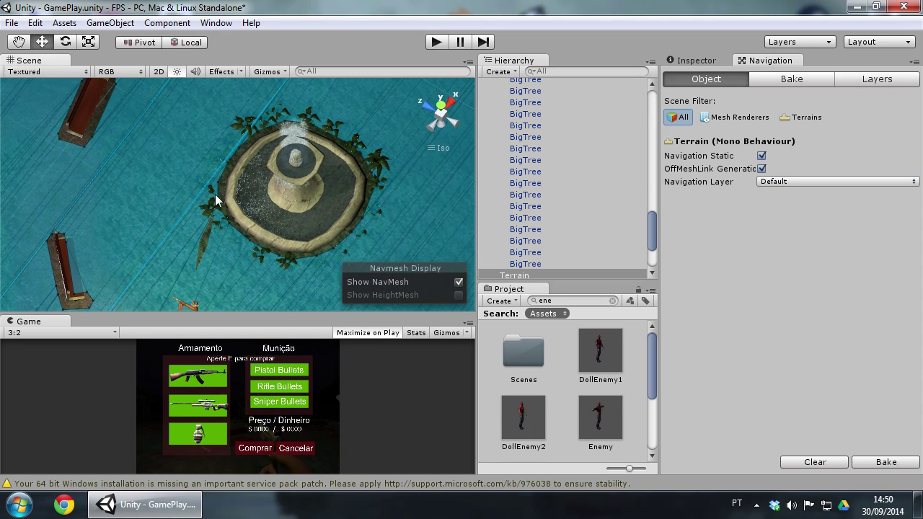
mouse_move(245, 121)
alt+mouse_down()
mouse_move(202, 279)
mouse_move(84, 165)
alt+mouse_up()
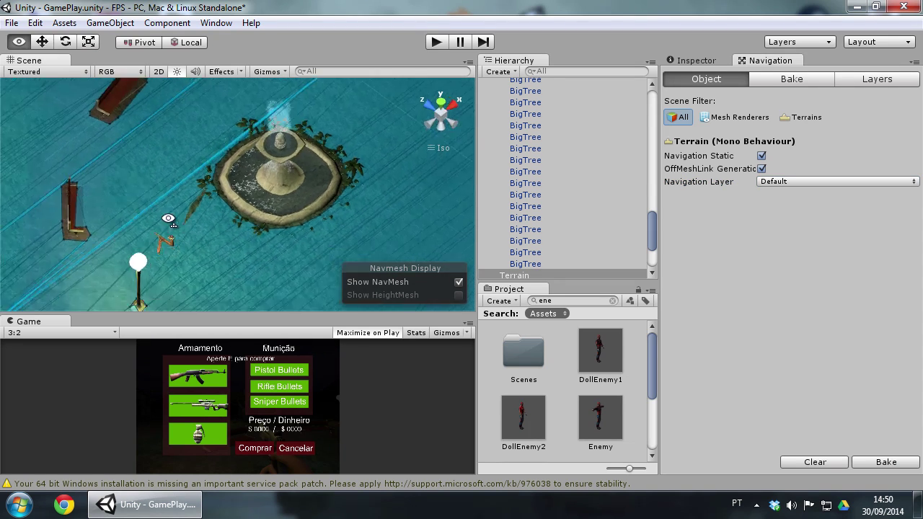
middle_drag(84, 165, 351, 178)
click(334, 179)
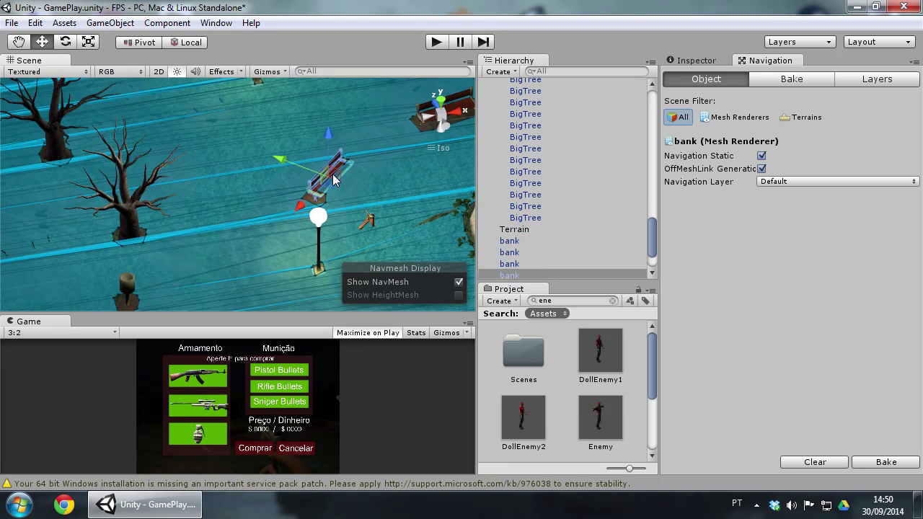
mouse_move(347, 192)
alt+mouse_down()
mouse_move(314, 132)
mouse_move(453, 225)
alt+mouse_up()
mouse_move(397, 166)
alt+mouse_down()
mouse_move(422, 376)
mouse_move(406, 378)
alt+mouse_up()
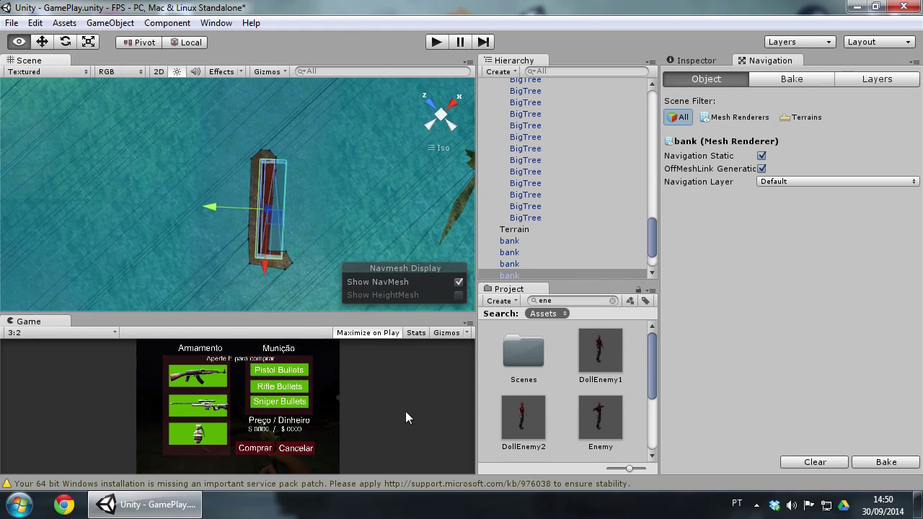
mouse_move(230, 212)
mouse_down()
mouse_move(207, 207)
mouse_move(393, 26)
mouse_move(433, 22)
mouse_up()
Step: Review the rebaked navmesh around the bench and across the whole park, then select the Terrain
mouse_move(307, 155)
alt+mouse_down()
mouse_move(267, 215)
mouse_move(409, 180)
mouse_move(468, 73)
mouse_move(268, 160)
mouse_move(289, 311)
alt+mouse_up()
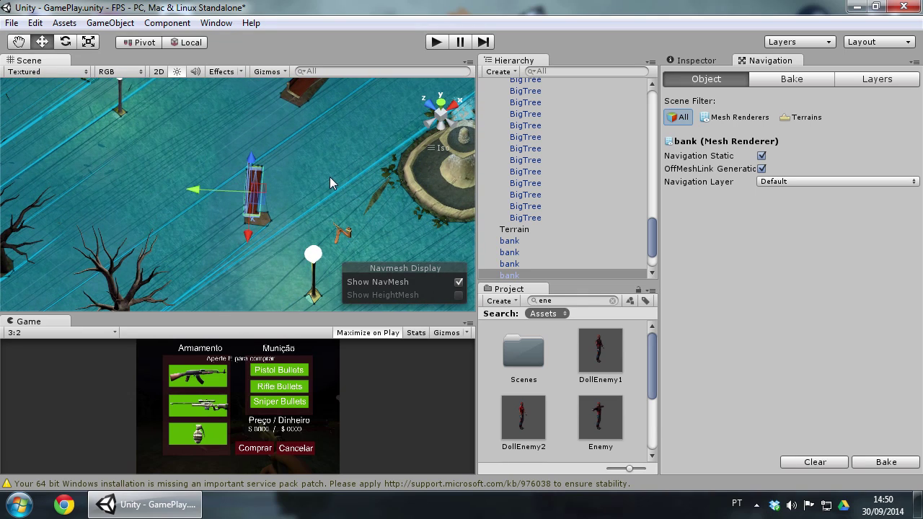
scroll(330, 177, up, 2)
scroll(330, 177, up, 2)
scroll(314, 184, up, 1)
alt+drag(297, 190, 417, 191)
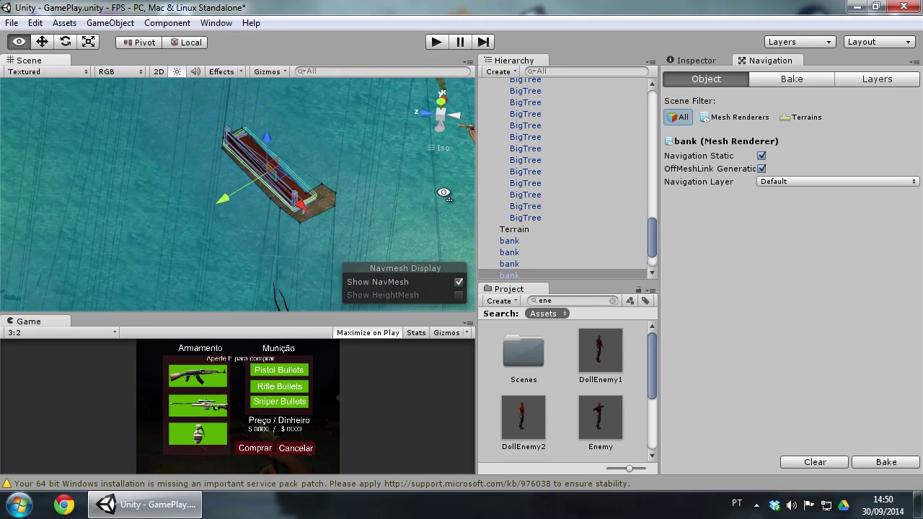
mouse_move(308, 209)
alt+mouse_down()
mouse_move(357, 88)
mouse_move(151, 289)
alt+mouse_up()
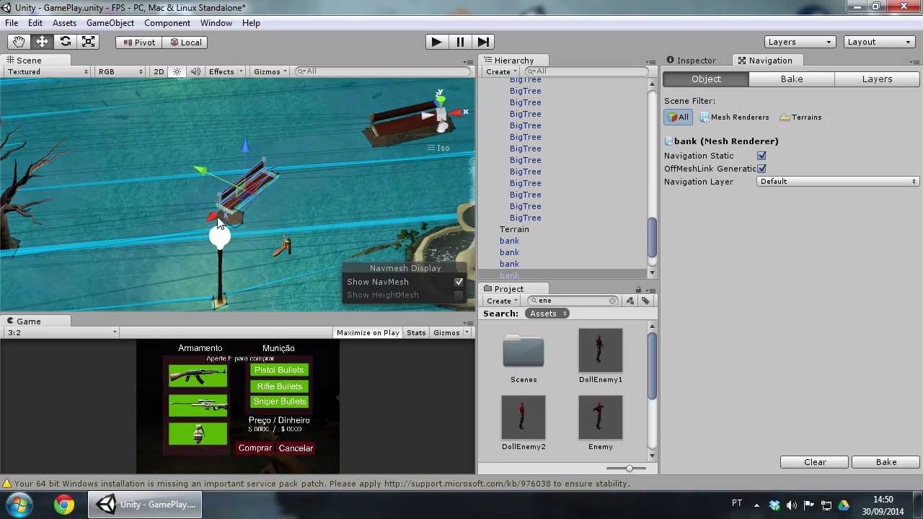
scroll(241, 218, up, 5)
alt+drag(240, 218, 327, 193)
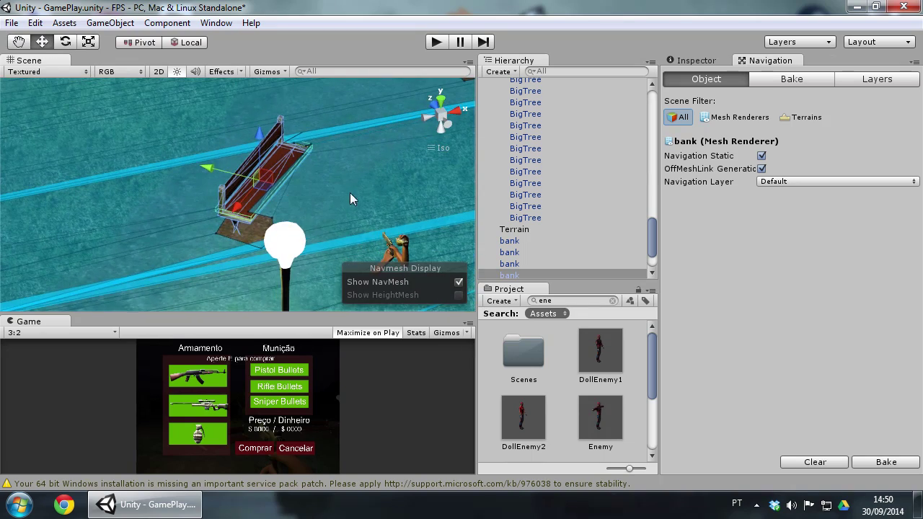
scroll(364, 191, down, 8)
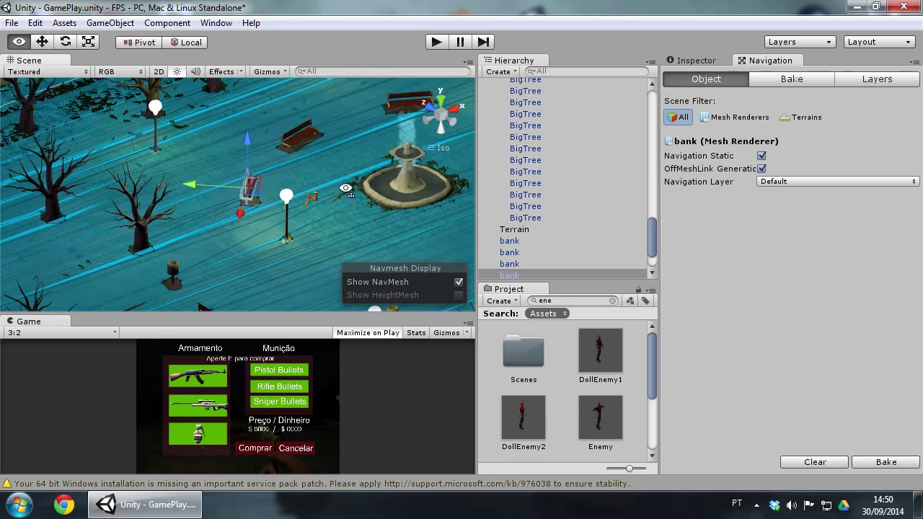
alt+drag(346, 189, 184, 154)
scroll(244, 162, down, 5)
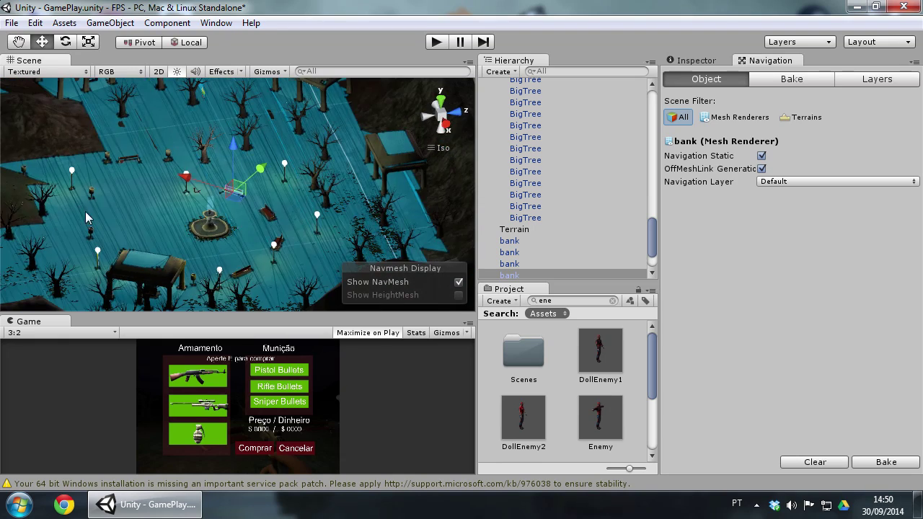
middle_drag(235, 191, 249, 176)
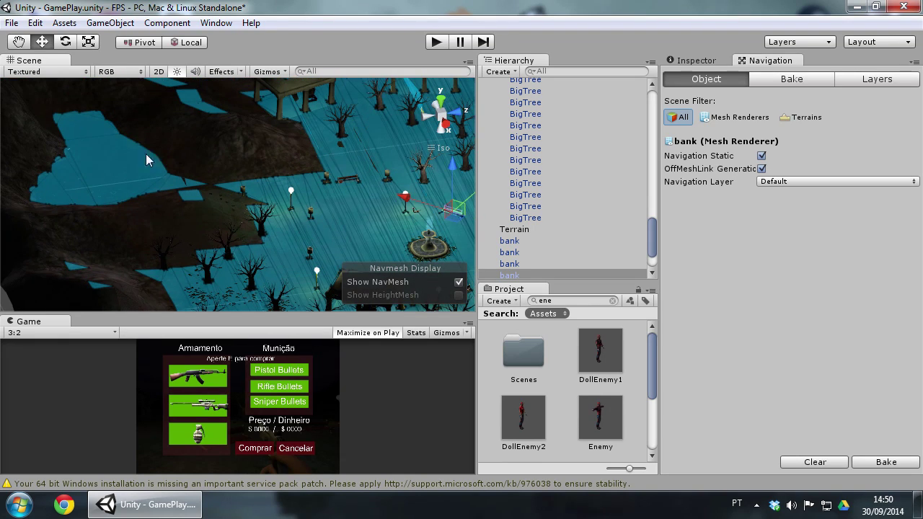
scroll(238, 218, up, 3)
alt+drag(238, 219, 161, 185)
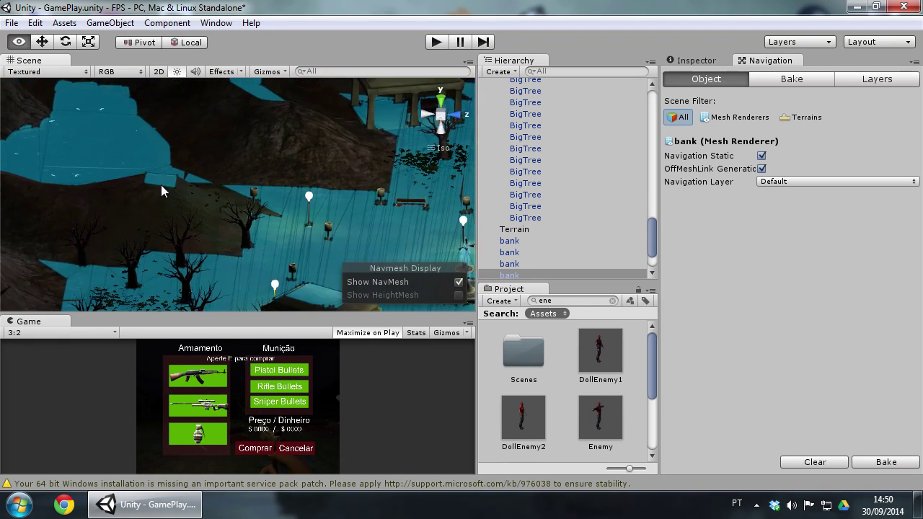
click(172, 197)
Step: Raise the bake Max Slope to 42 and rebake the navmesh
click(792, 81)
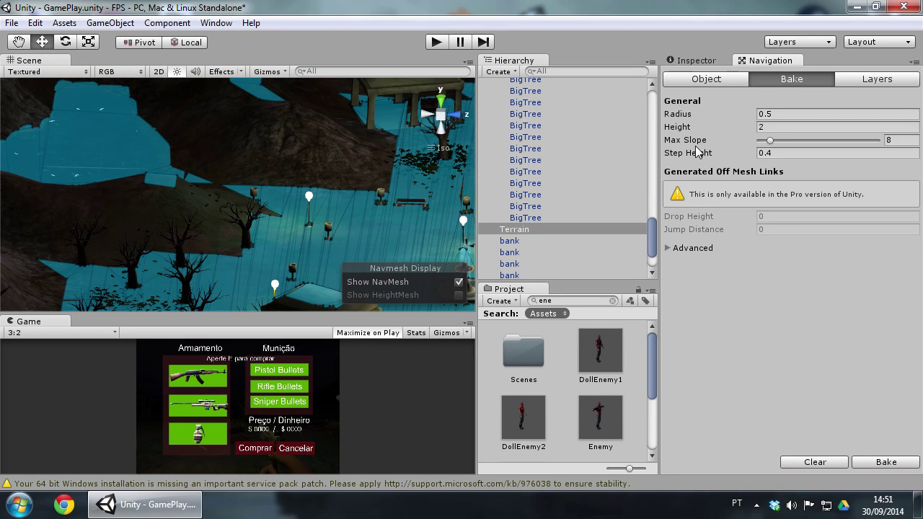
drag(770, 142, 794, 144)
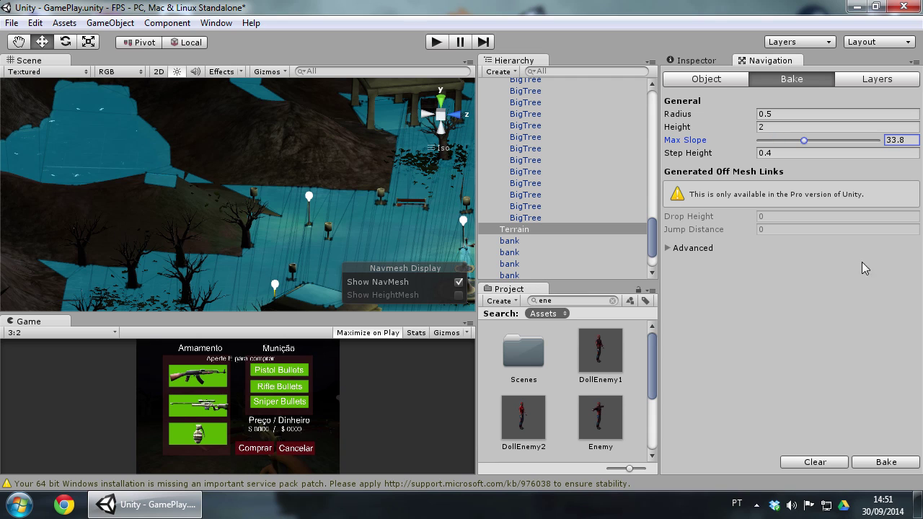
click(881, 461)
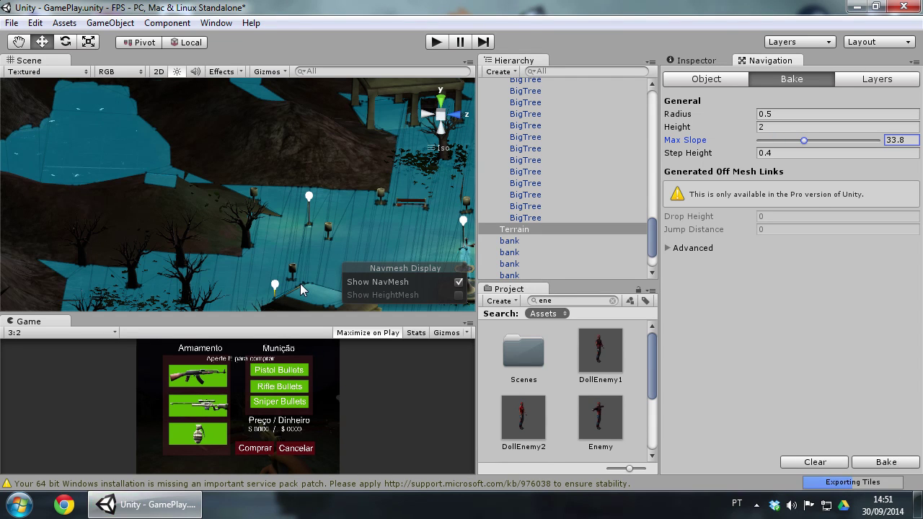
mouse_move(243, 243)
alt+mouse_down()
mouse_move(335, 406)
mouse_move(406, 253)
alt+mouse_up()
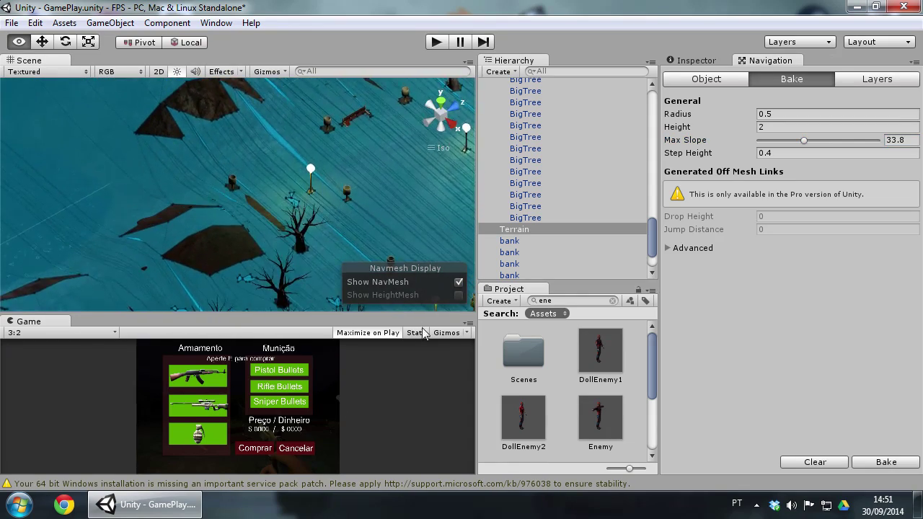
alt+drag(406, 253, 413, 392)
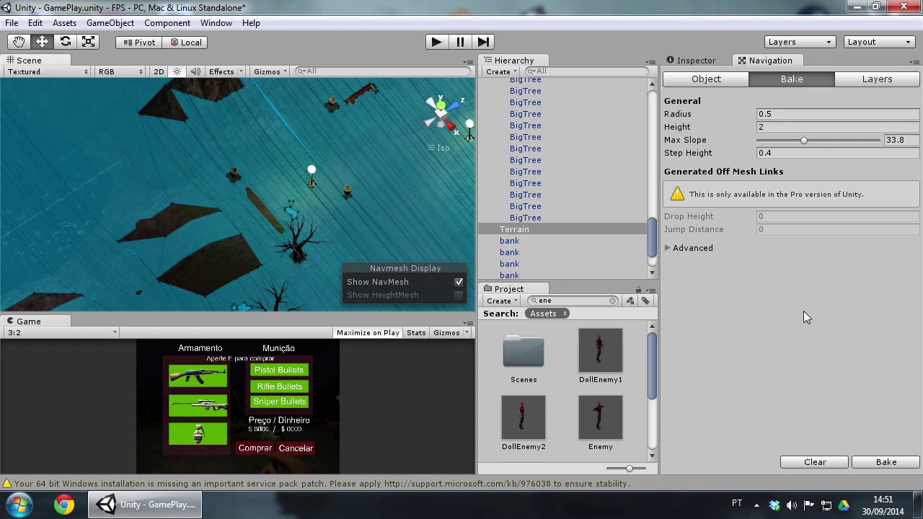
drag(809, 144, 815, 143)
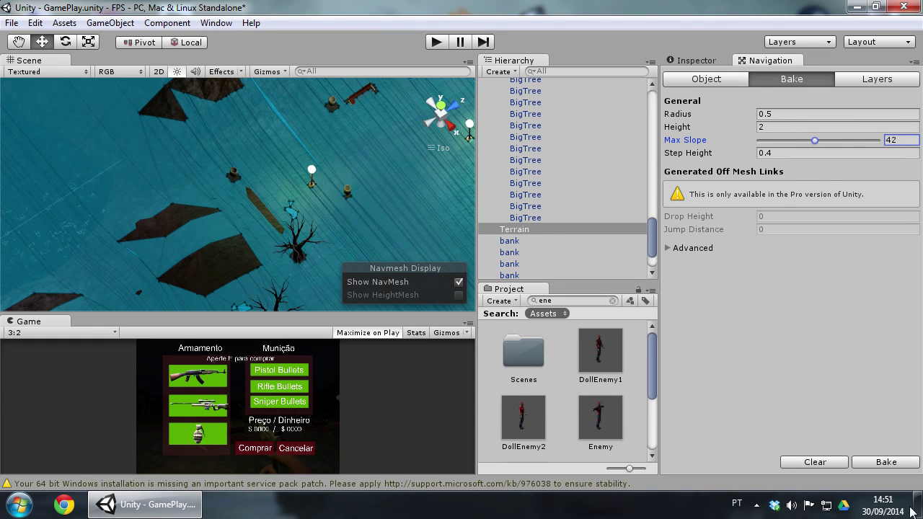
click(883, 465)
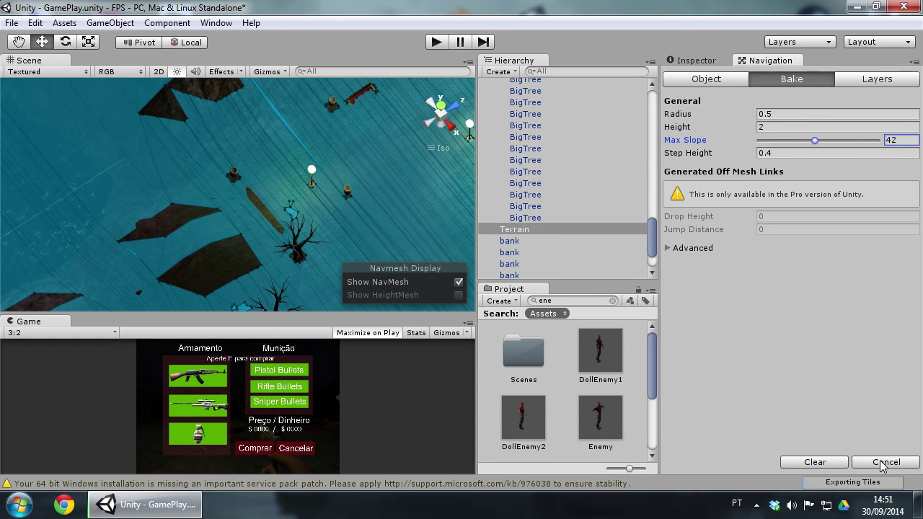
Step: Inspect the navmesh now covering the sloped hills, then select a BigTree
mouse_move(312, 172)
alt+mouse_down()
mouse_move(248, 198)
mouse_move(344, 186)
mouse_move(256, 207)
alt+mouse_up()
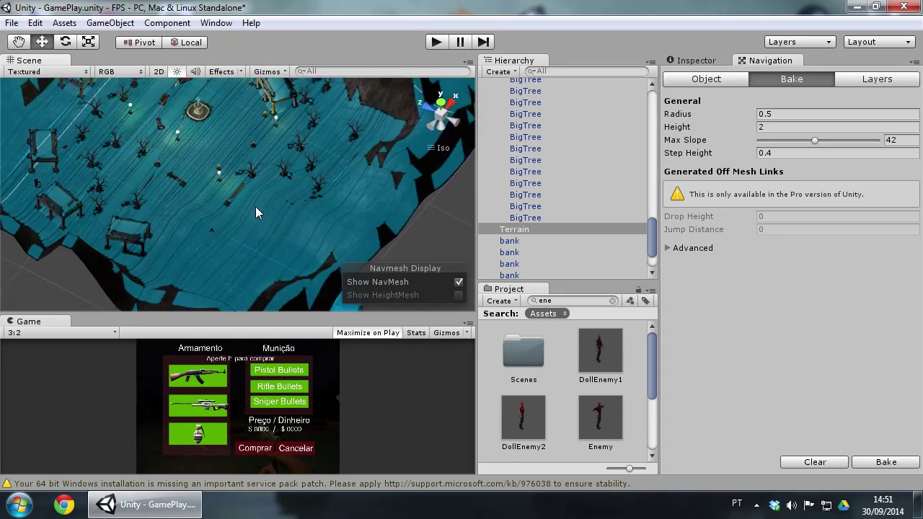
scroll(256, 207, up, 5)
mouse_move(255, 206)
alt+mouse_down()
mouse_move(510, 87)
mouse_move(331, 210)
alt+mouse_up()
mouse_move(187, 197)
alt+mouse_down()
mouse_move(212, 189)
mouse_move(176, 310)
mouse_move(218, 182)
mouse_move(204, 295)
mouse_move(401, 292)
alt+mouse_up()
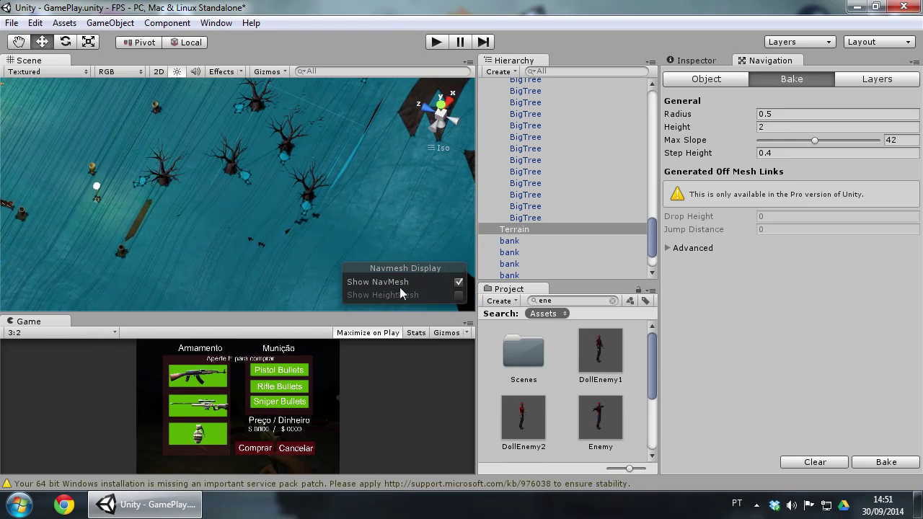
mouse_move(168, 157)
alt+mouse_down()
mouse_move(311, 111)
mouse_move(178, 176)
alt+mouse_up()
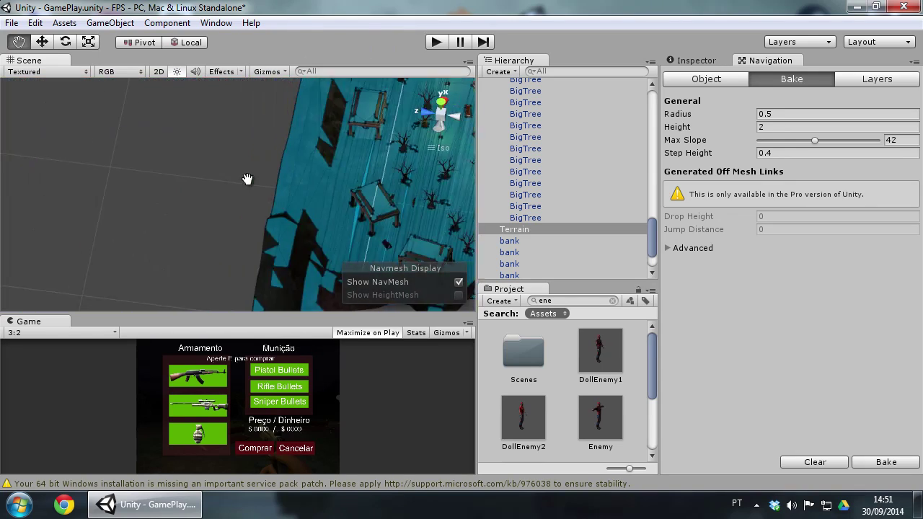
scroll(213, 188, up, 5)
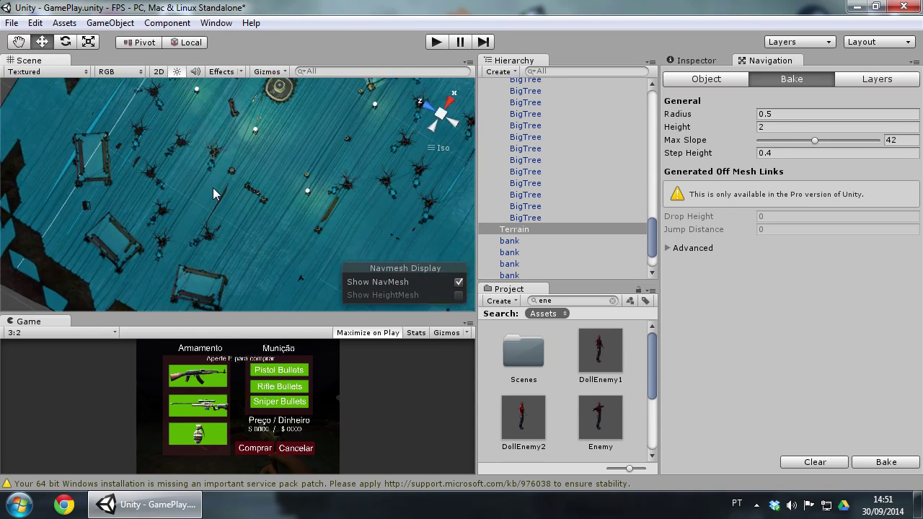
alt+drag(196, 163, 201, 108)
click(202, 97)
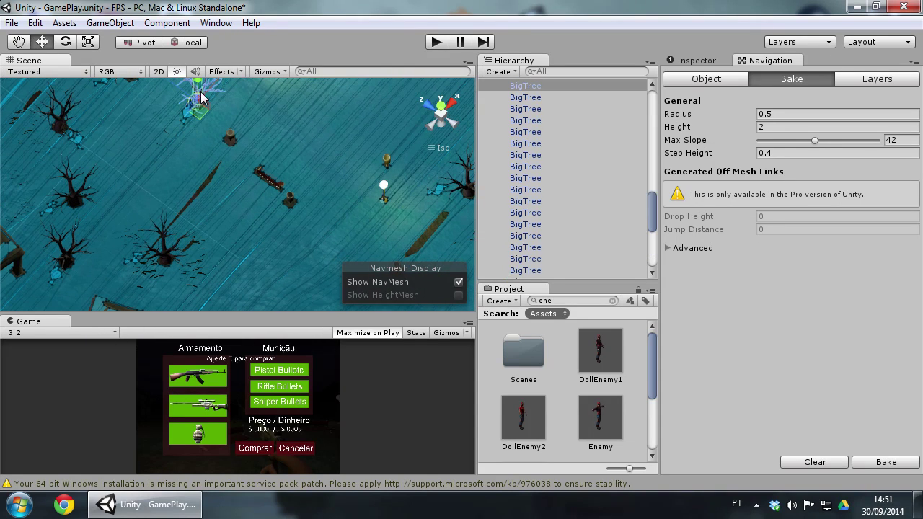
Step: Make the BigTree Not Walkable and bake the navmesh from the Terrain
click(716, 86)
click(789, 182)
click(793, 212)
click(311, 150)
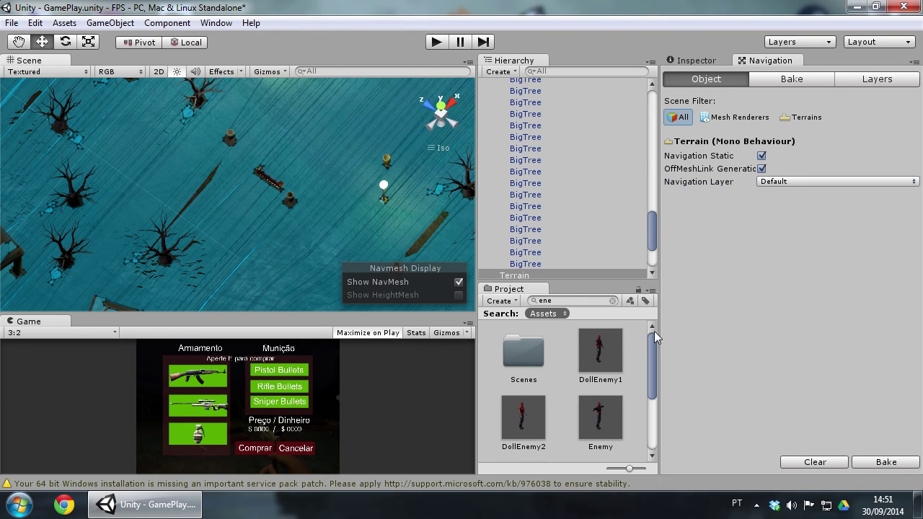
click(878, 463)
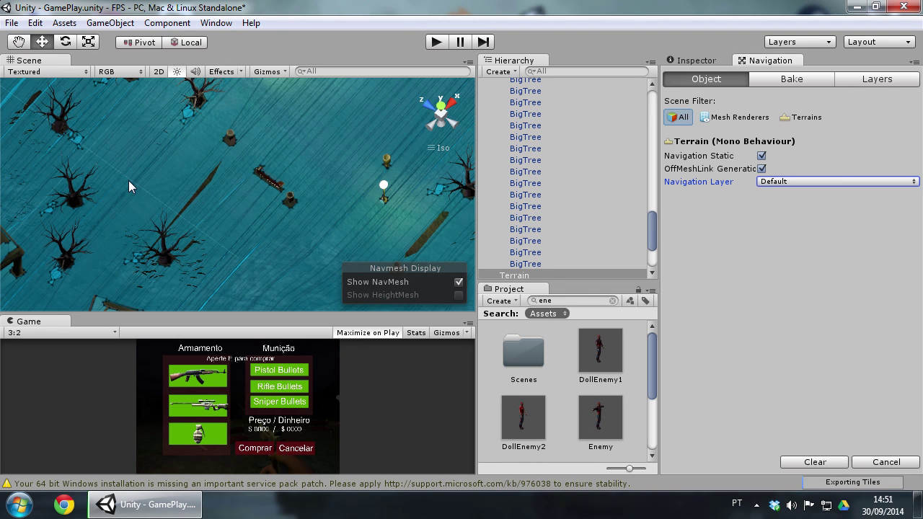
Step: Check the baked navmesh, select a big tree, verify its navigation layer and show its components
middle_drag(200, 142, 225, 194)
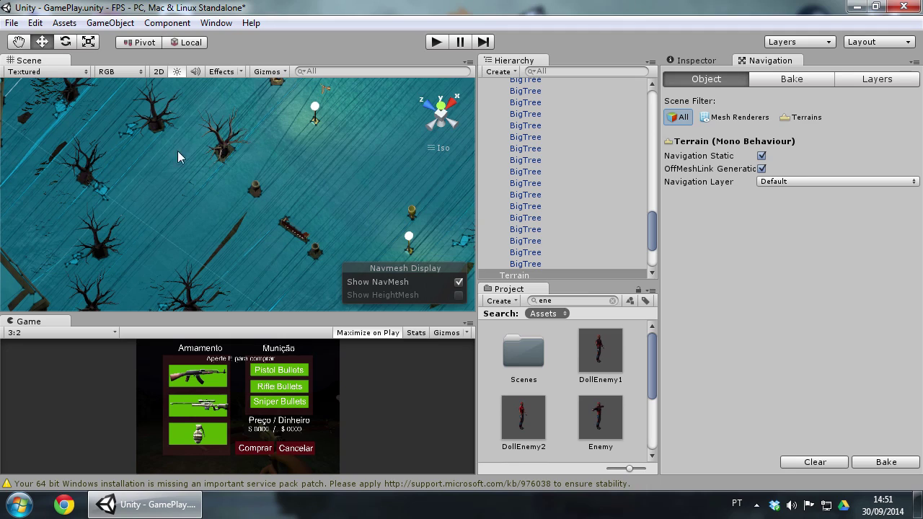
scroll(241, 169, up, 3)
mouse_move(299, 189)
alt+mouse_down()
mouse_move(286, 103)
mouse_move(156, 94)
alt+mouse_up()
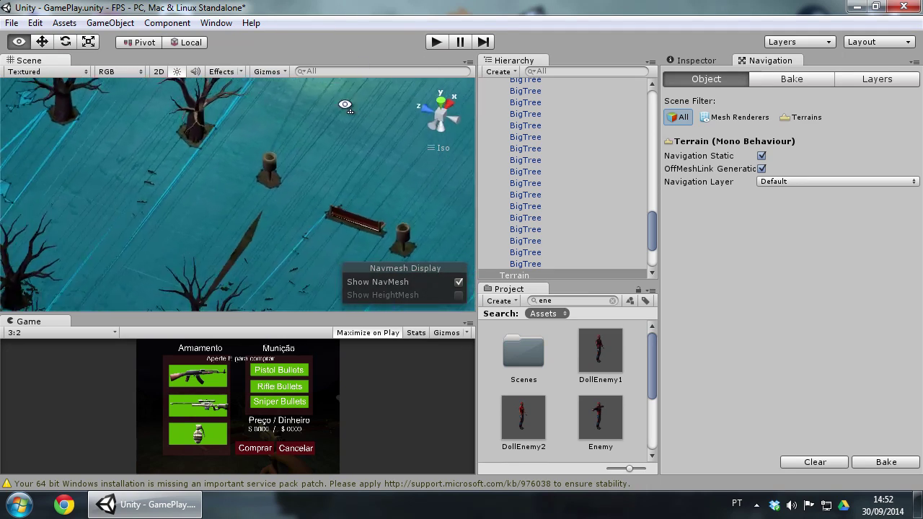
scroll(272, 159, down, 2)
scroll(274, 128, down, 2)
scroll(214, 139, down, 2)
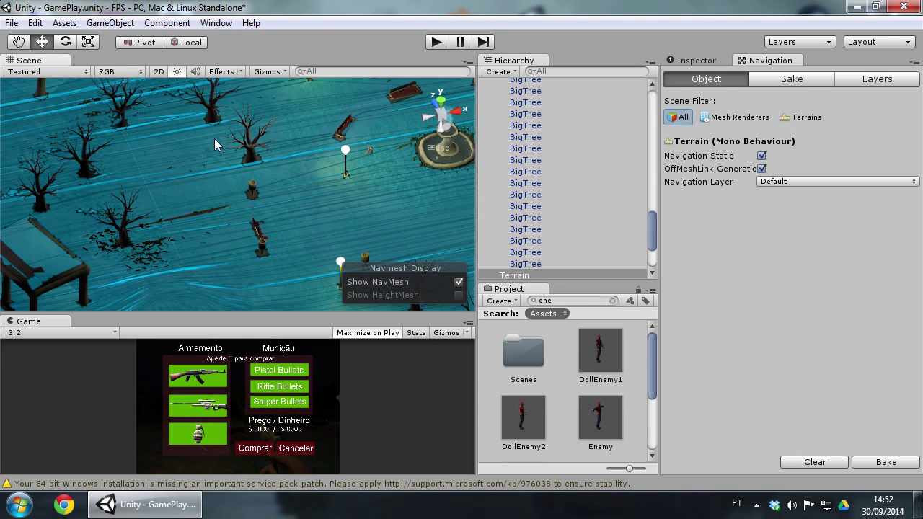
scroll(212, 120, down, 2)
click(214, 119)
click(848, 184)
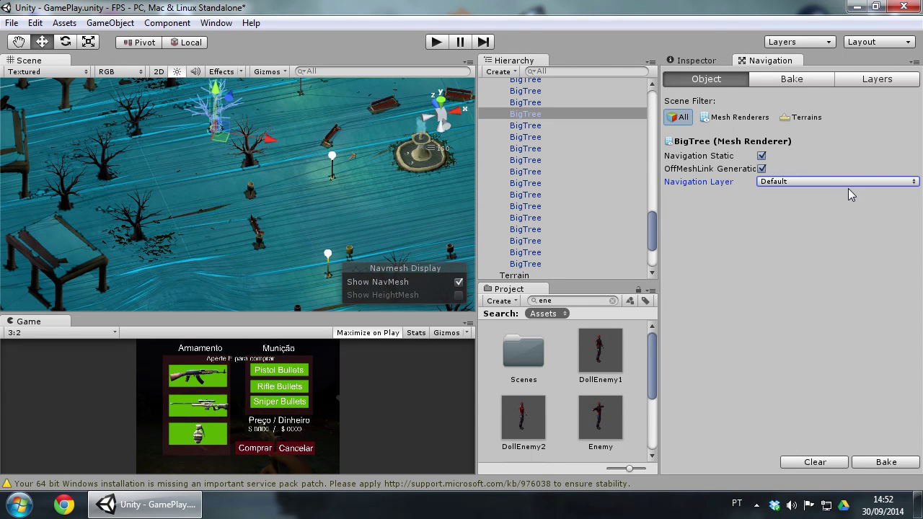
mouse_move(313, 139)
alt+mouse_down()
mouse_move(165, 196)
mouse_move(922, 168)
alt+mouse_up()
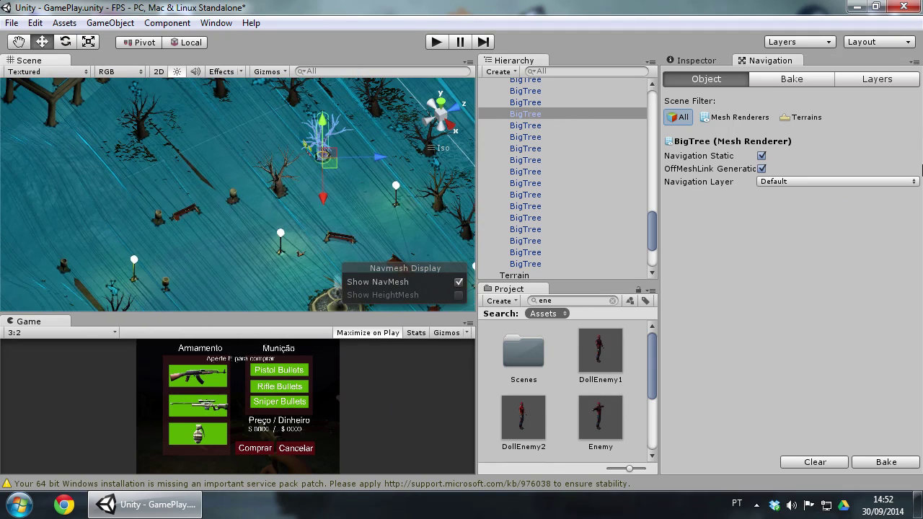
click(691, 60)
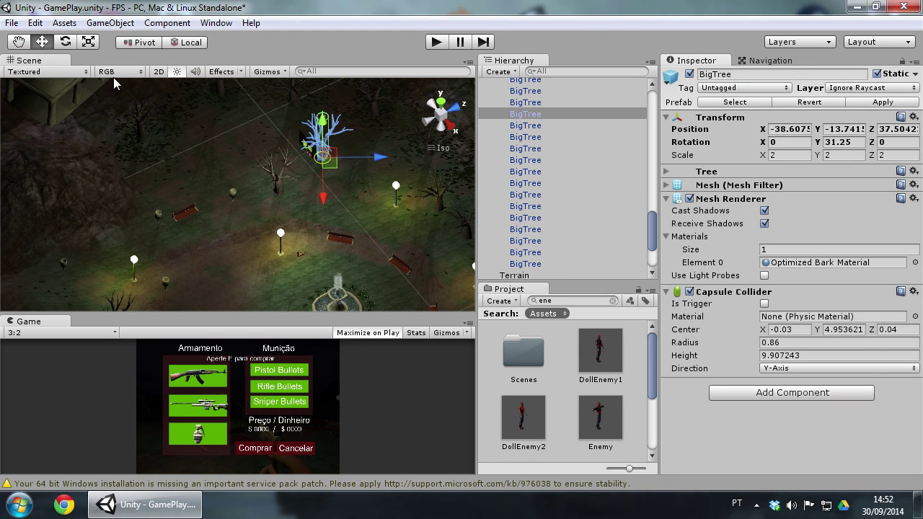
Step: Collapse the Scenario group and drag the Enemy prefab from the Project panel into the Hierarchy
drag(653, 234, 654, 116)
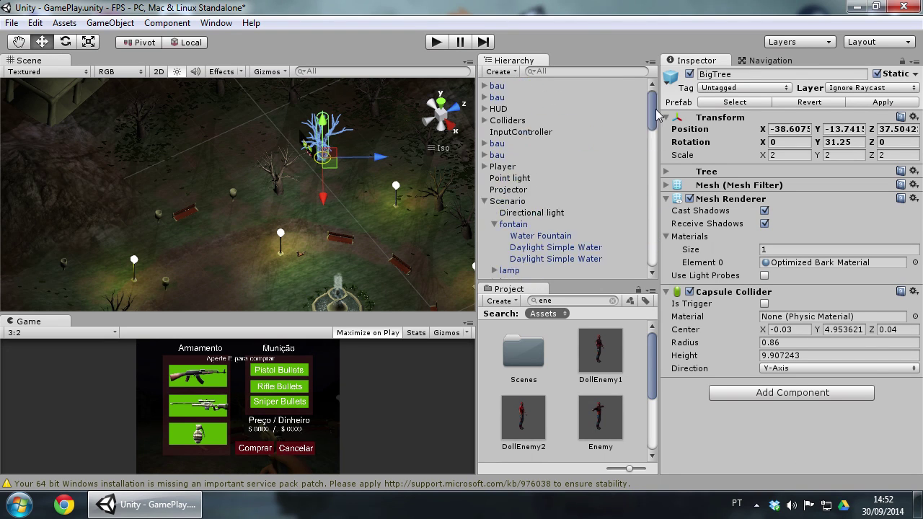
click(485, 201)
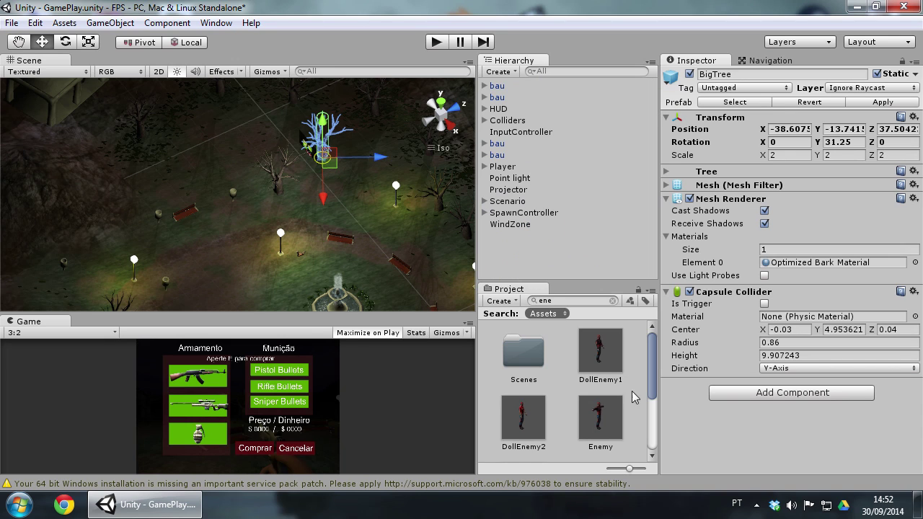
scroll(566, 397, down, 5)
scroll(560, 395, up, 2)
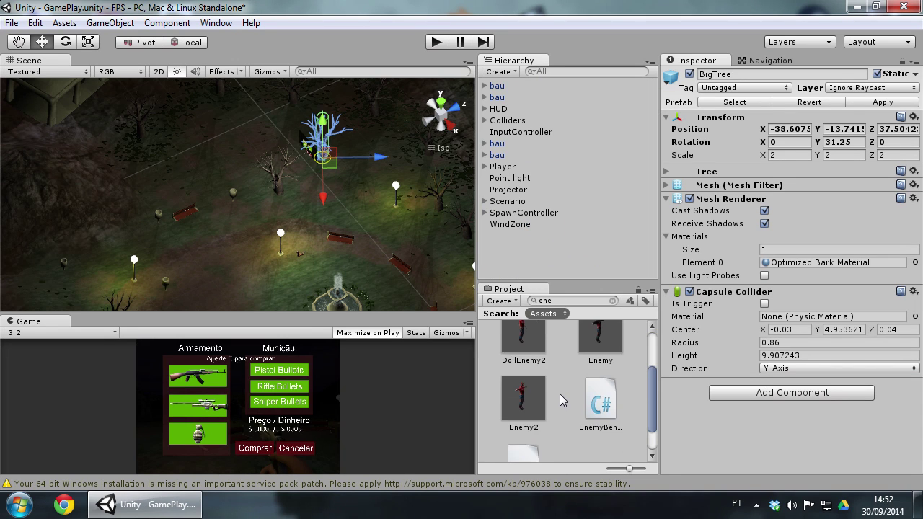
scroll(560, 396, up, 1)
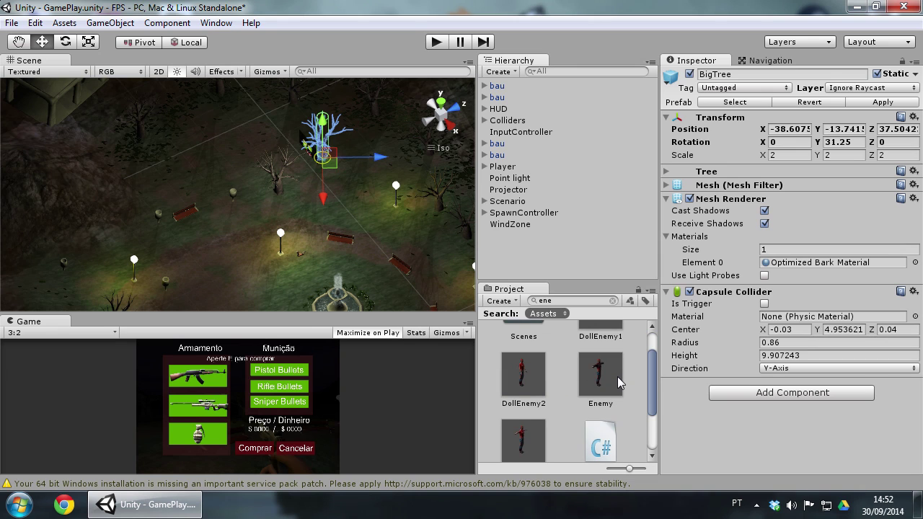
drag(618, 377, 533, 244)
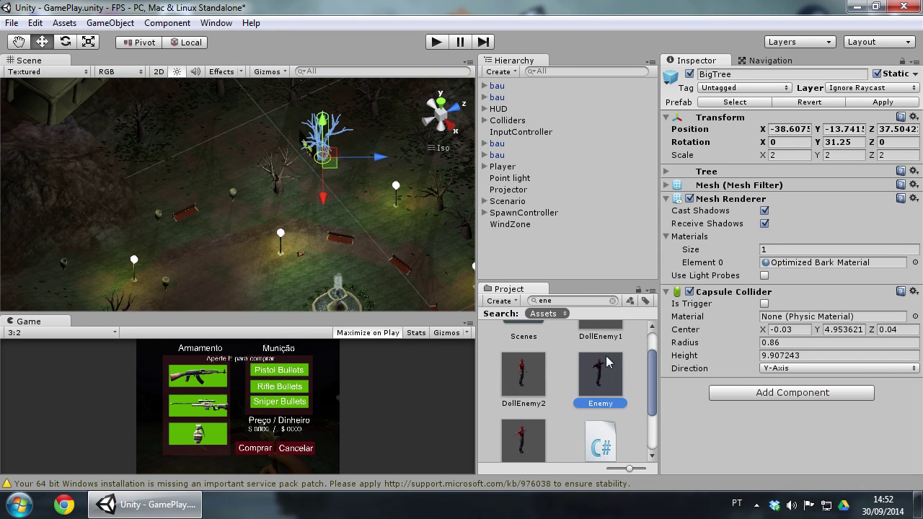
Step: Select the Enemy object and remove its Character Motor component
click(498, 235)
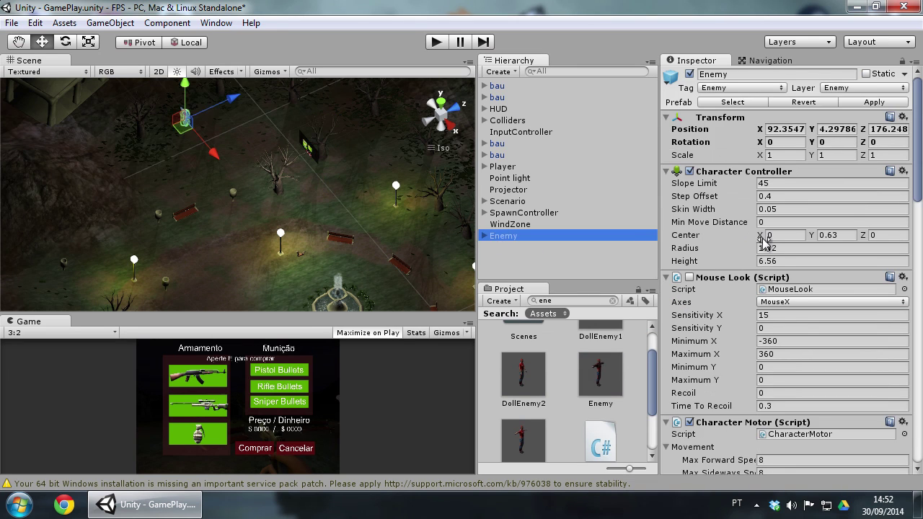
scroll(786, 274, down, 6)
scroll(786, 274, down, 4)
scroll(786, 274, down, 8)
scroll(722, 216, up, 5)
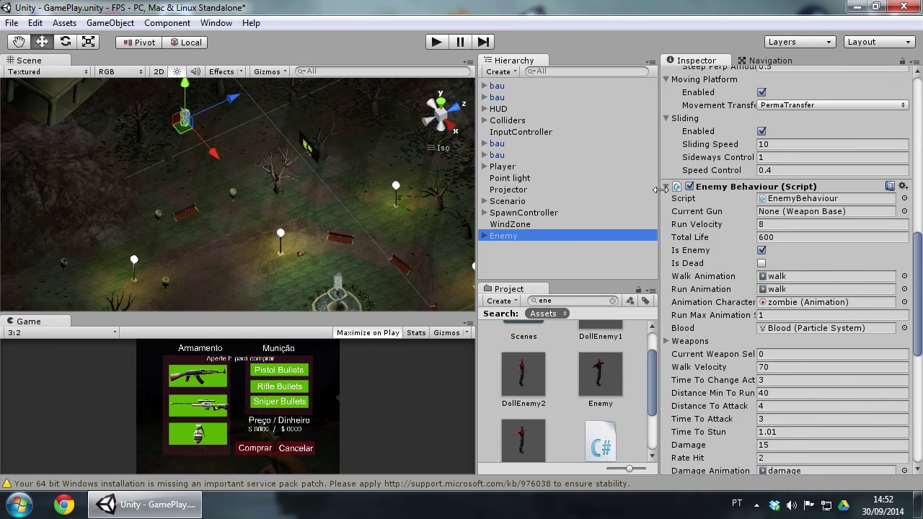
scroll(813, 217, down, 7)
scroll(834, 245, down, 2)
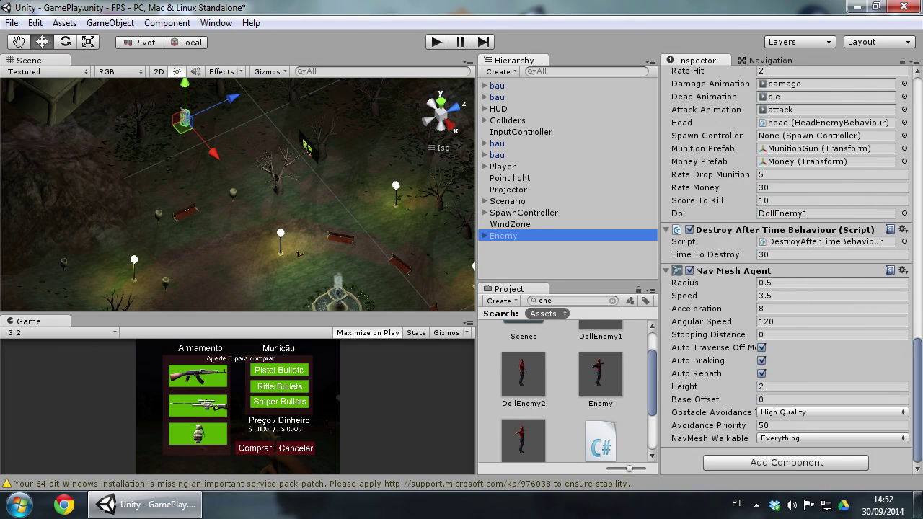
scroll(786, 274, up, 10)
scroll(786, 274, up, 3)
scroll(786, 274, down, 5)
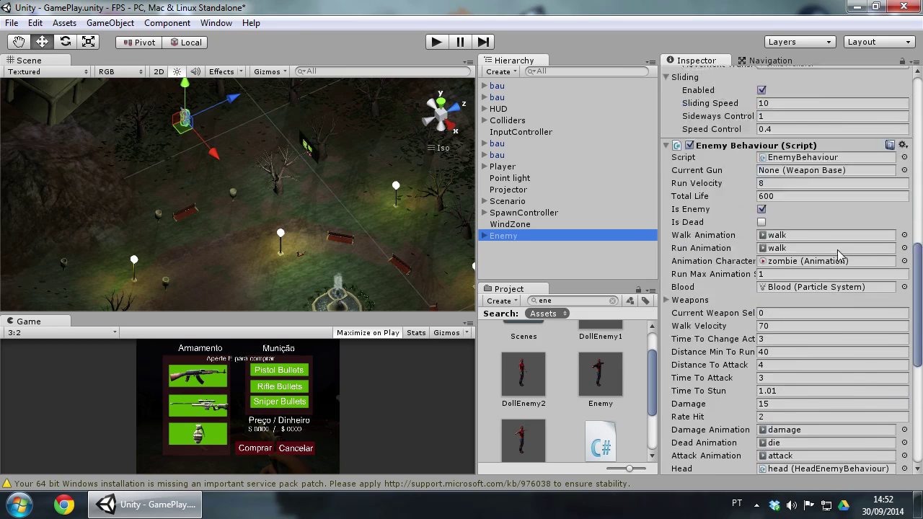
scroll(786, 274, down, 4)
scroll(786, 274, down, 1)
scroll(786, 274, up, 3)
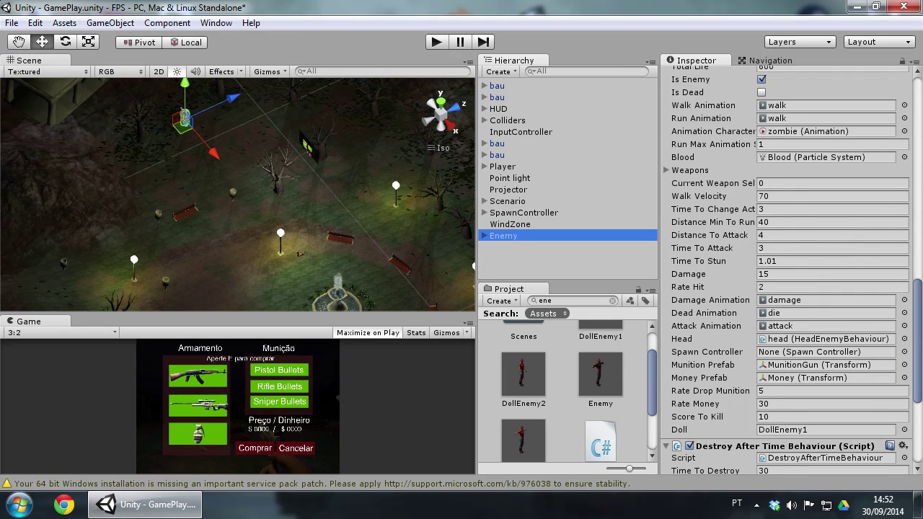
scroll(833, 266, down, 3)
scroll(833, 266, up, 3)
scroll(833, 267, up, 9)
scroll(833, 266, up, 3)
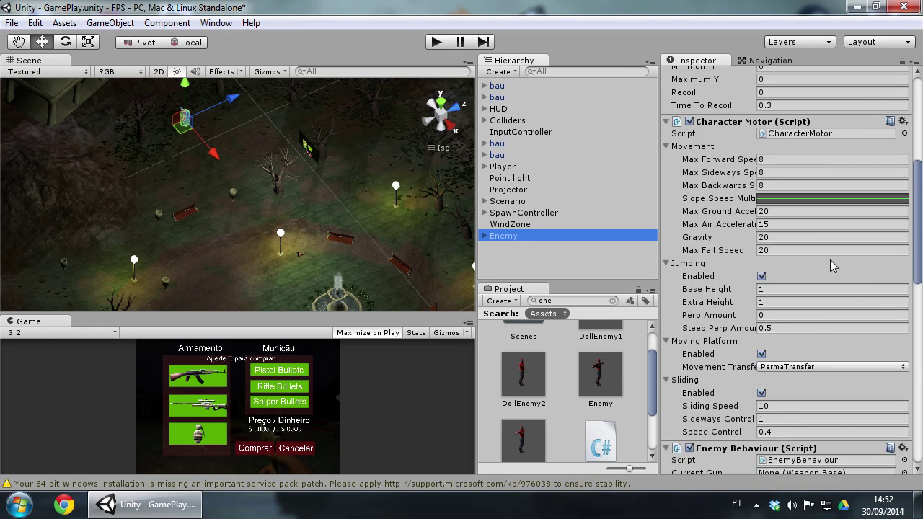
scroll(832, 266, up, 3)
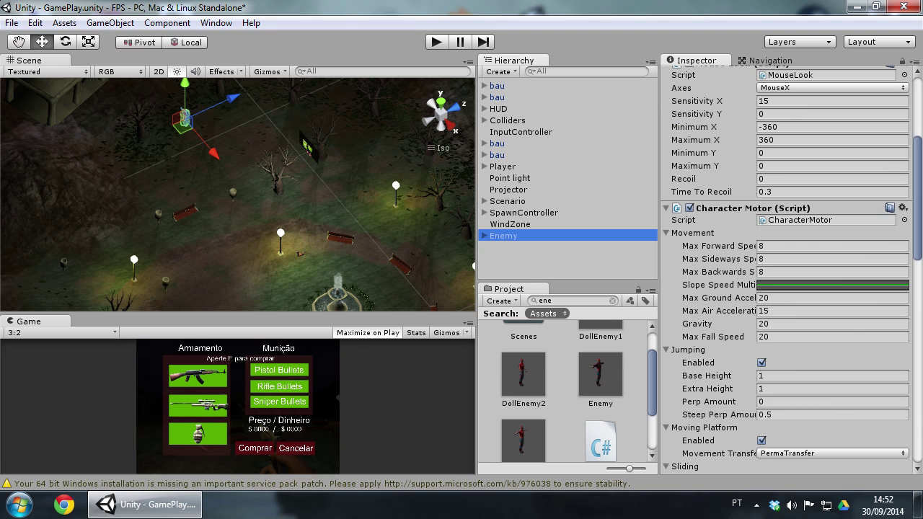
click(907, 208)
click(851, 260)
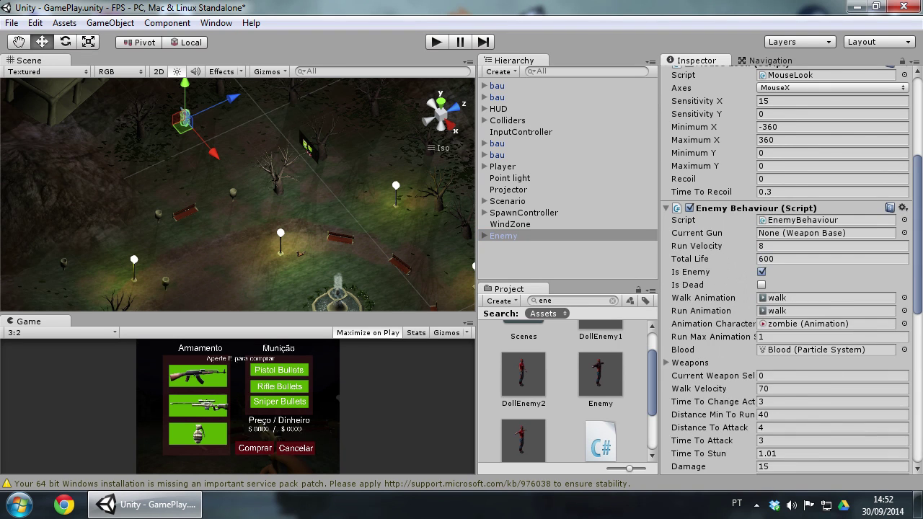
Step: Remove the Character Controller and Mouse Look components from the Enemy
scroll(833, 266, up, 5)
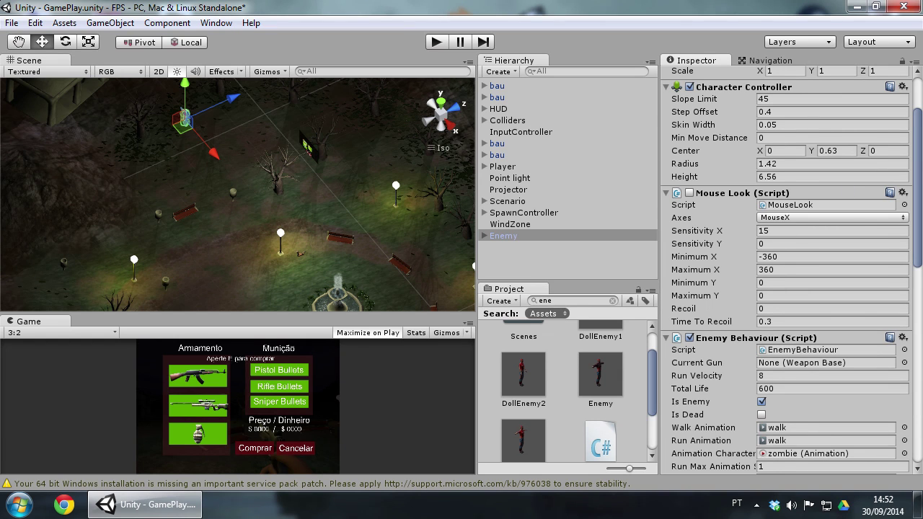
scroll(833, 266, up, 3)
click(903, 172)
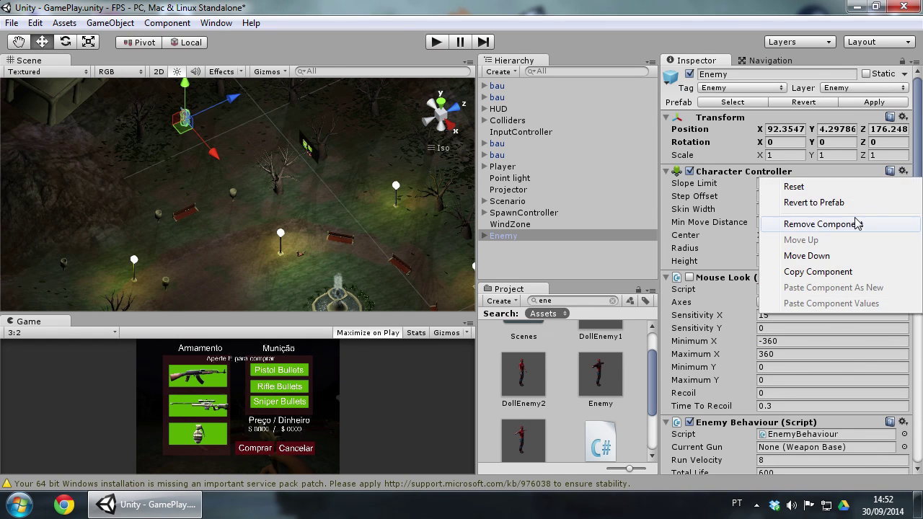
click(858, 224)
scroll(848, 243, down, 5)
scroll(848, 242, down, 12)
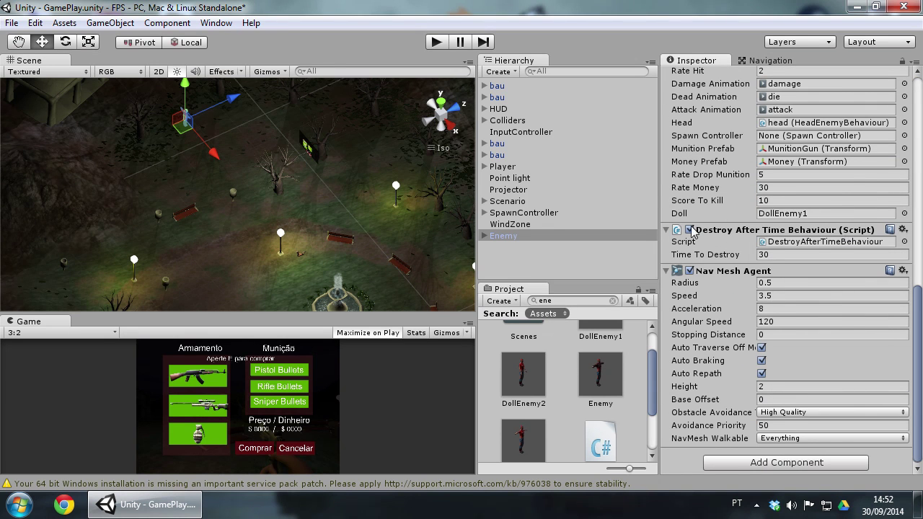
scroll(811, 297, up, 5)
scroll(810, 297, up, 5)
scroll(810, 297, up, 5)
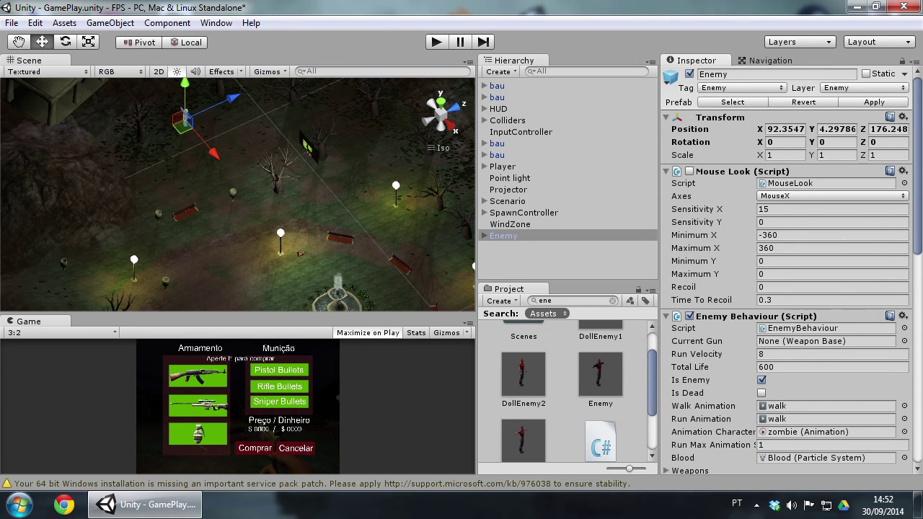
click(904, 171)
click(869, 225)
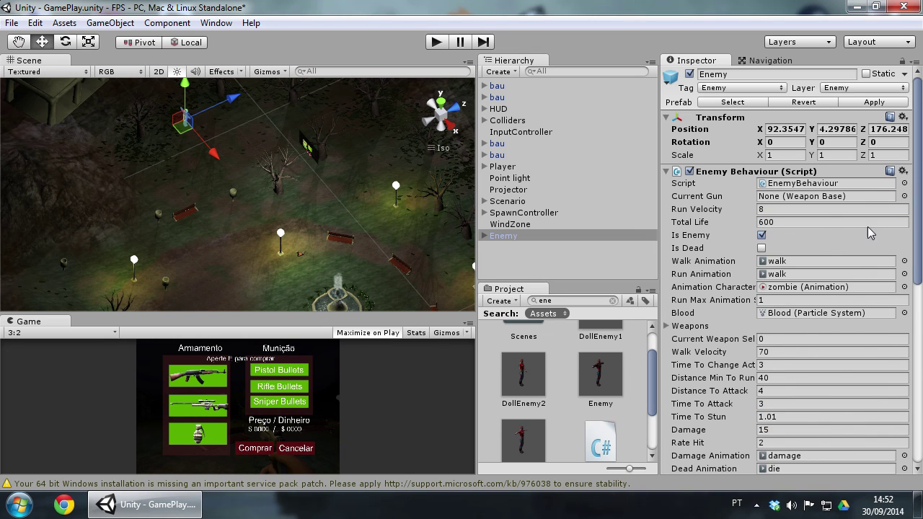
Step: Replace the old Nav Mesh Agent with a new one from Navigation (Speed 3.5, Radius 0.5)
scroll(806, 315, down, 5)
scroll(806, 316, down, 4)
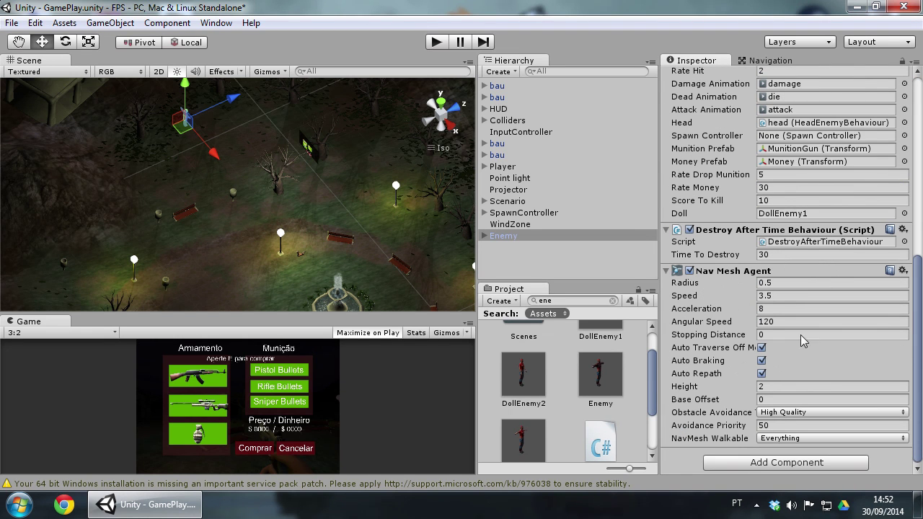
click(903, 271)
click(865, 323)
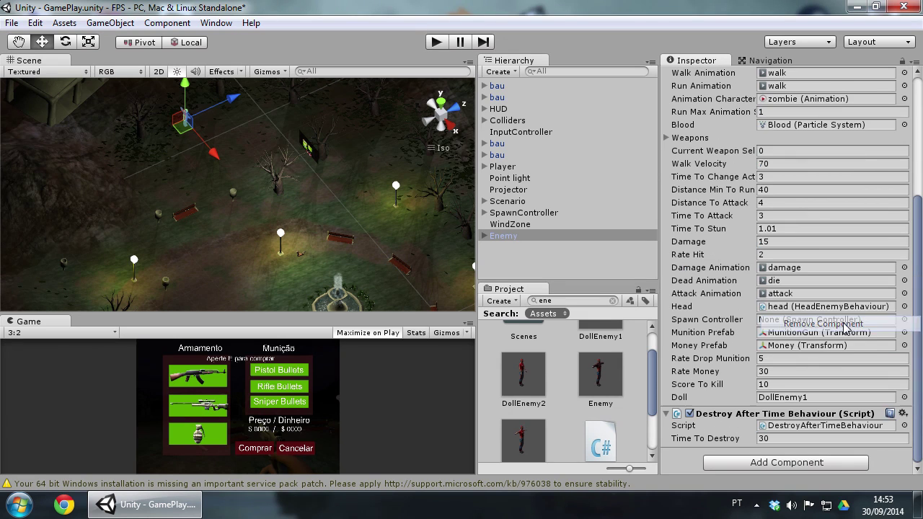
click(752, 465)
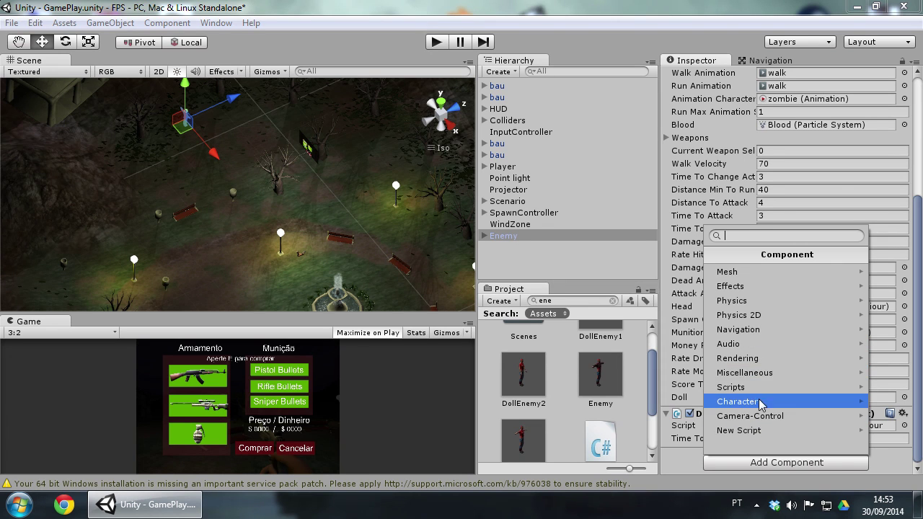
click(743, 330)
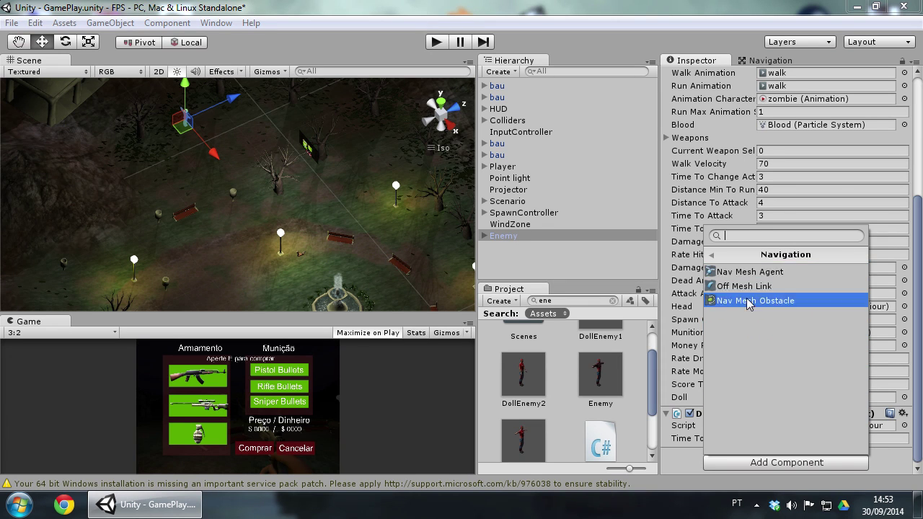
click(750, 272)
scroll(786, 288, down, 5)
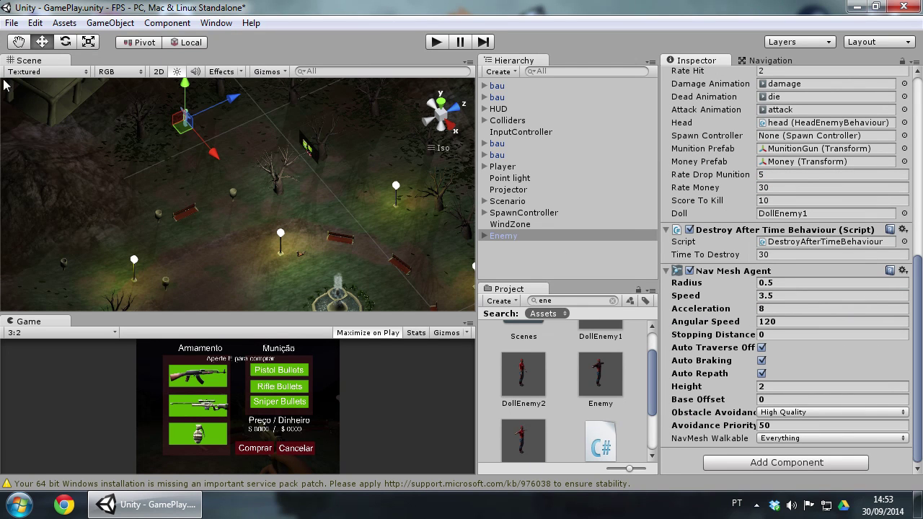
Step: Apply the Enemy's component changes to its prefab
alt+drag(402, 223, 349, 264)
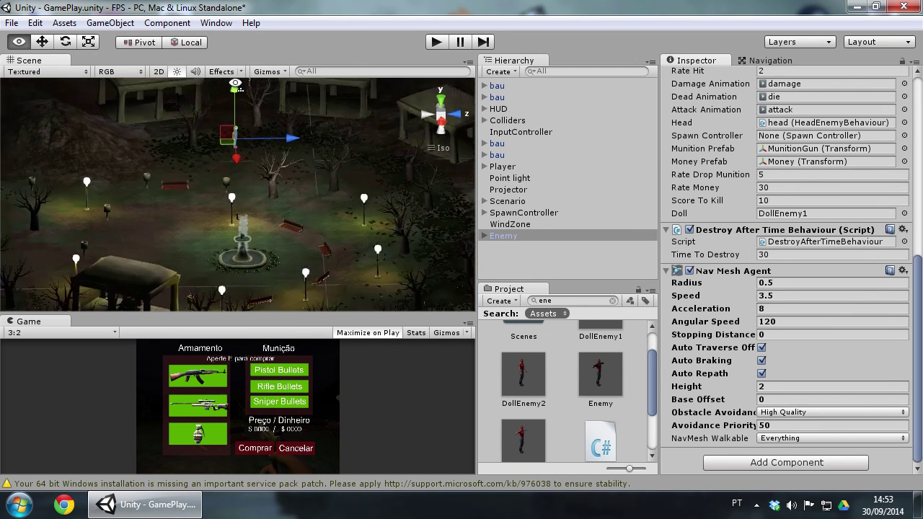
scroll(869, 404, up, 3)
scroll(842, 353, down, 3)
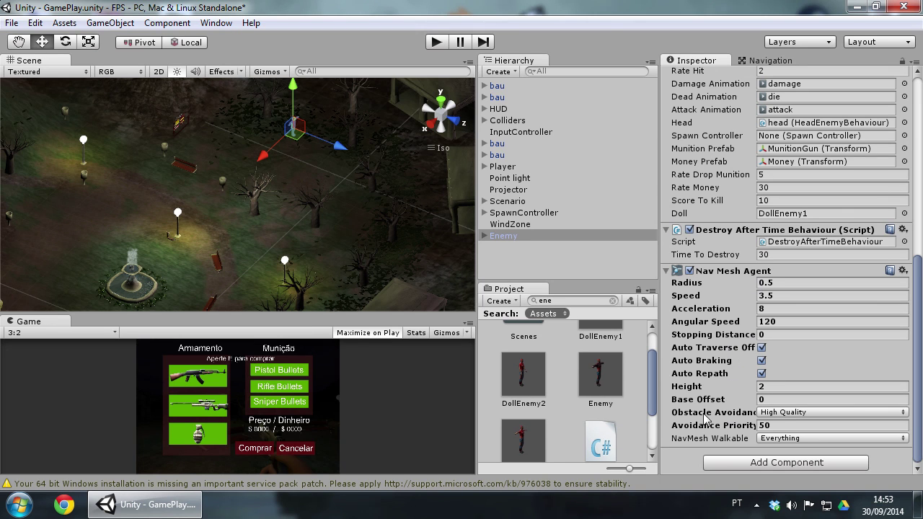
scroll(804, 329, up, 3)
scroll(804, 329, up, 5)
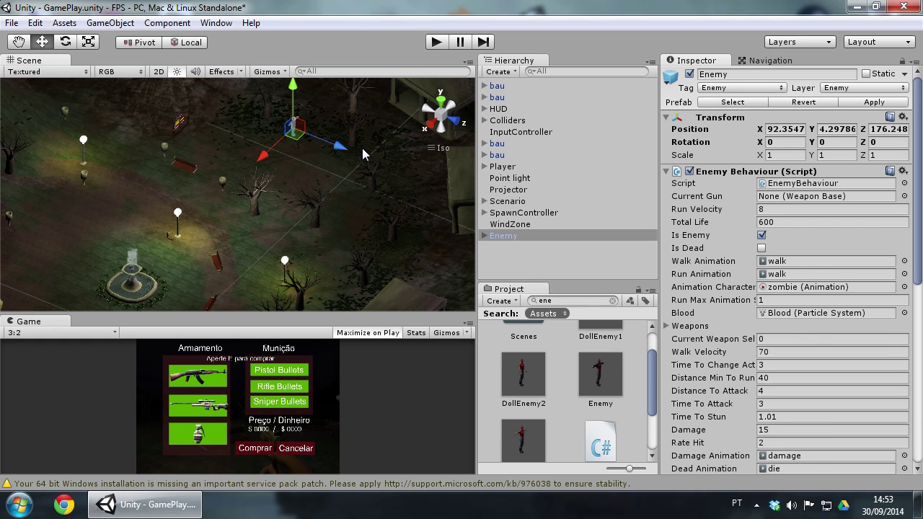
click(893, 104)
Step: Delete the Enemy object from the scene and start Play mode
click(494, 259)
click(505, 236)
key(Delete)
click(437, 41)
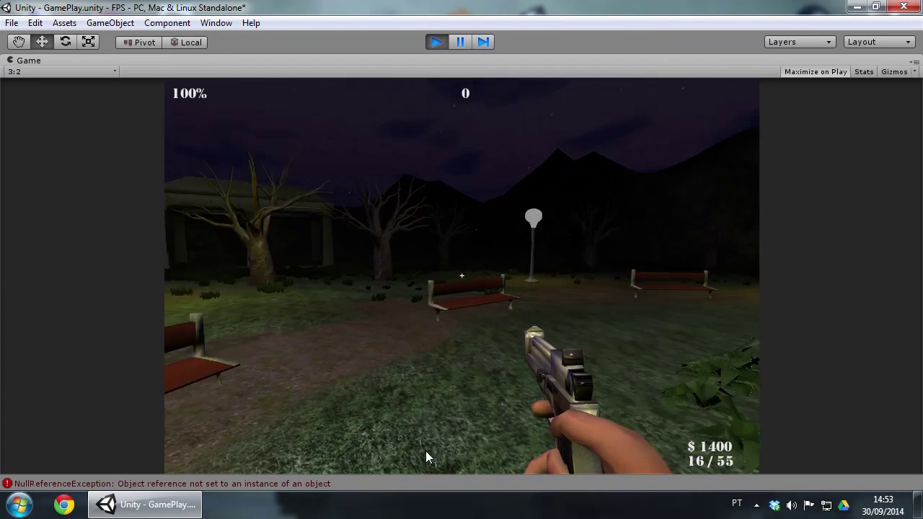
Step: Stop the playtest and open the NullReferenceException at CharacterBase.cs line 35 in MonoDevelop
key(w)
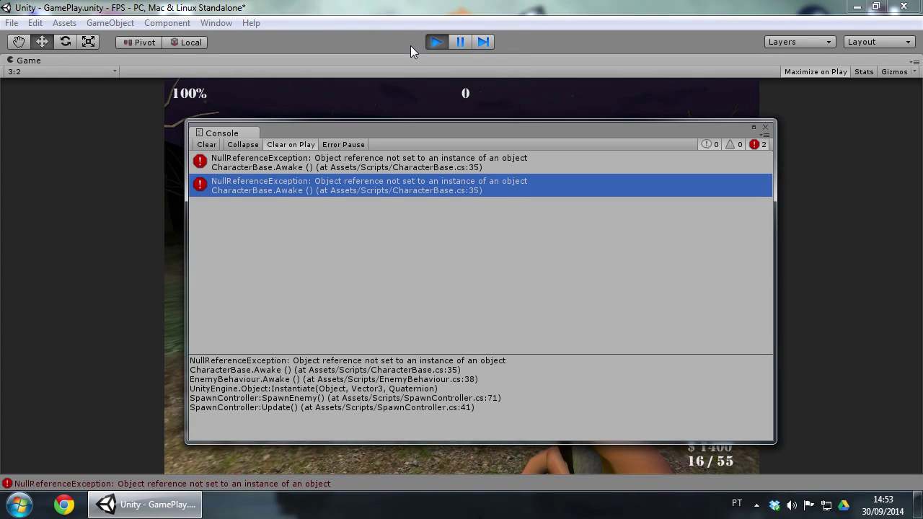
click(436, 42)
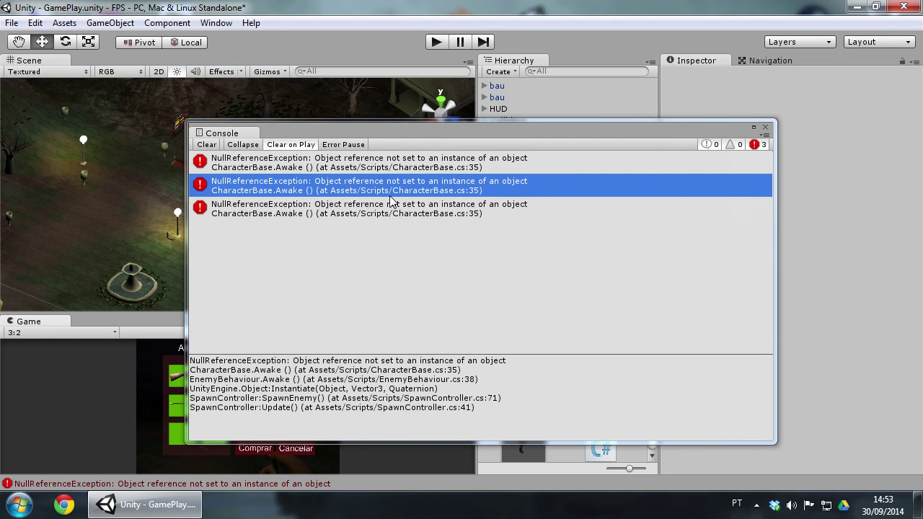
double_click(390, 196)
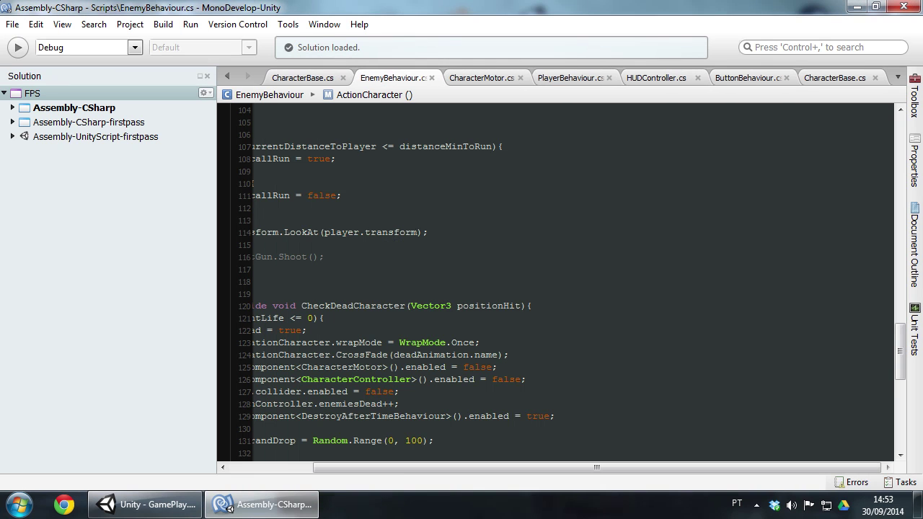
Step: Wrap the startVelocity assignment in CharacterBase's Awake inside an if(motor != null) block
drag(400, 469, 224, 462)
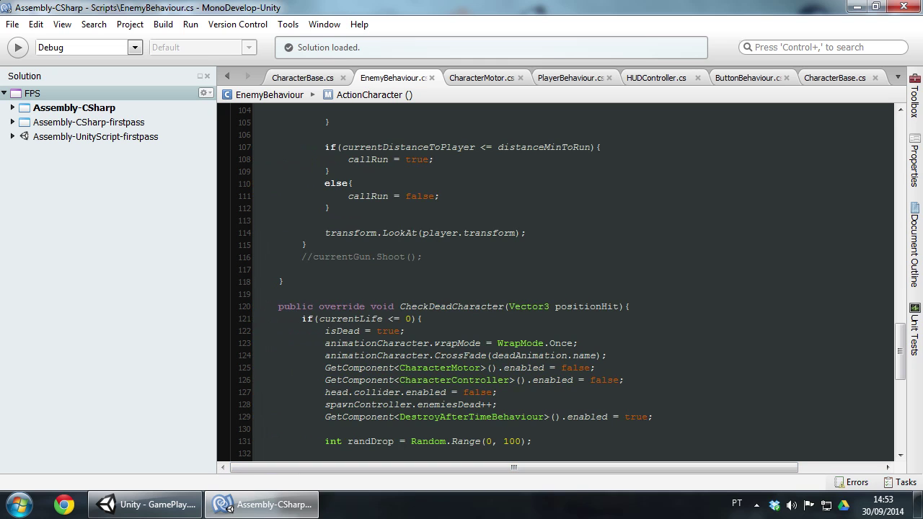
click(324, 77)
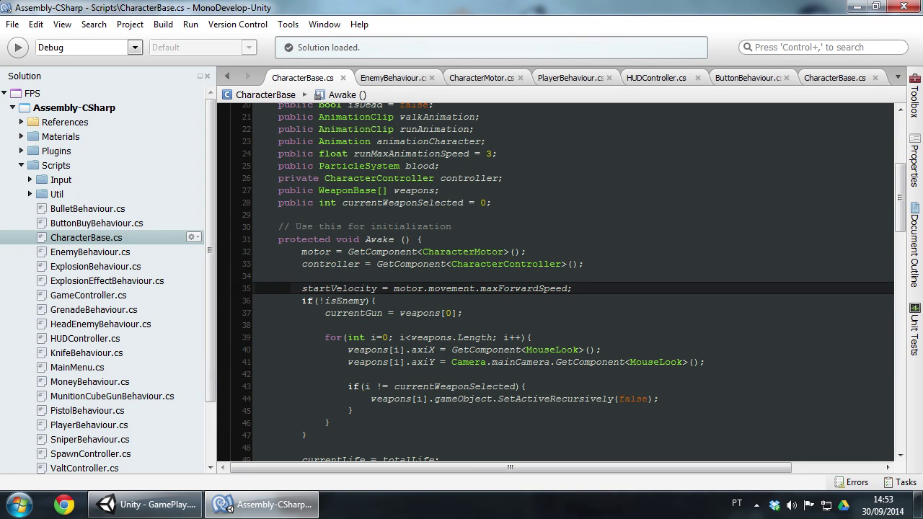
scroll(409, 246, down, 2)
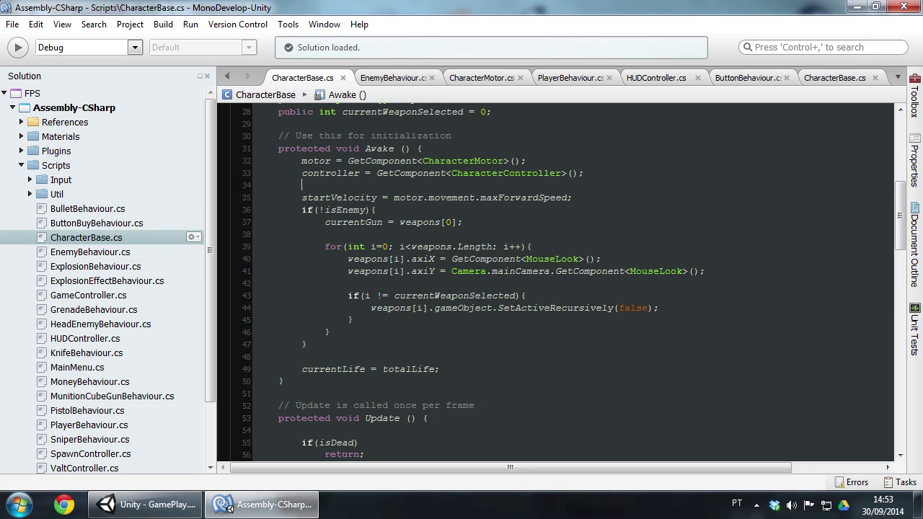
key(Return)
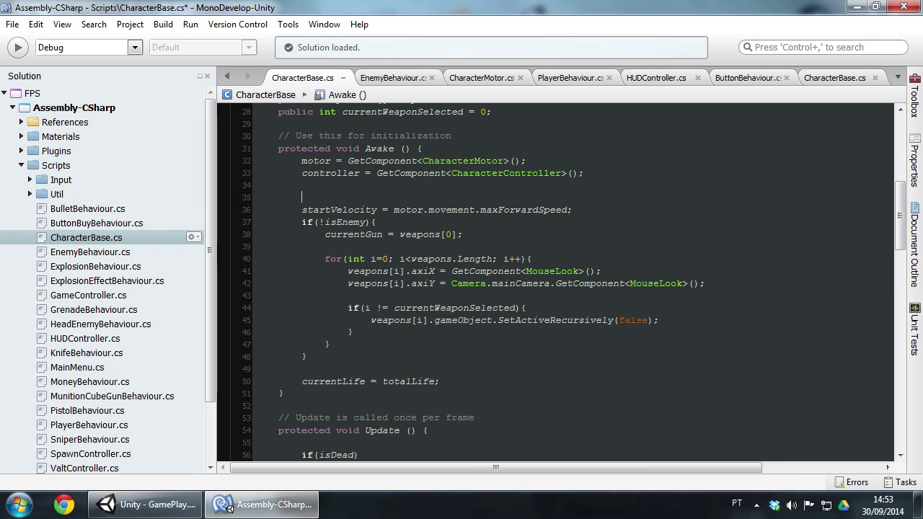
text(if()
text(mot)
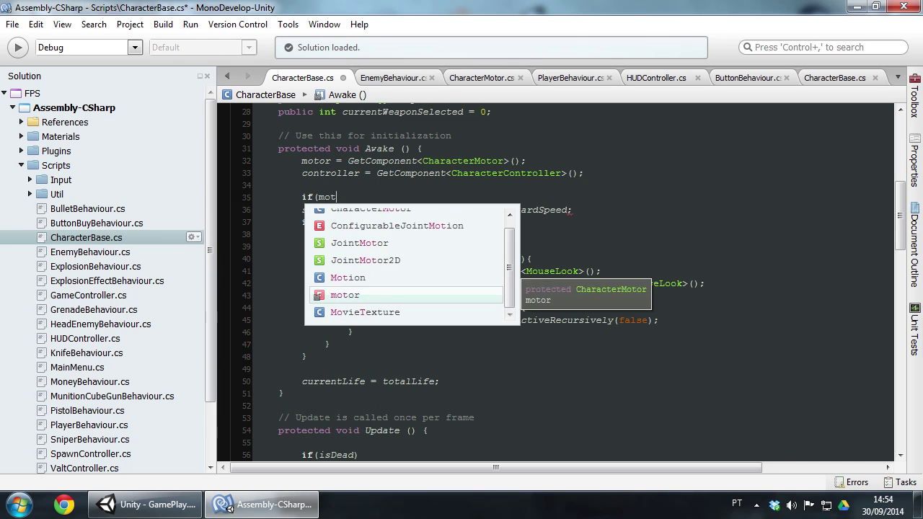
text(or)
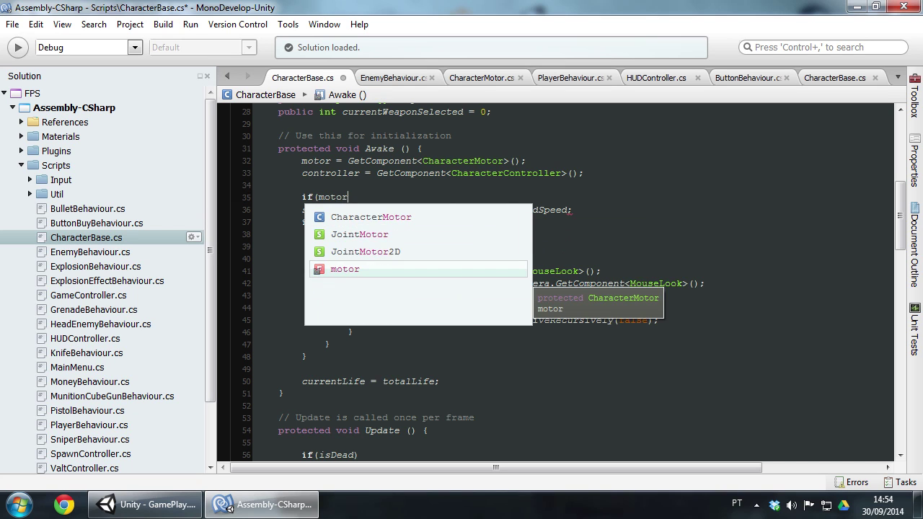
text( != null)
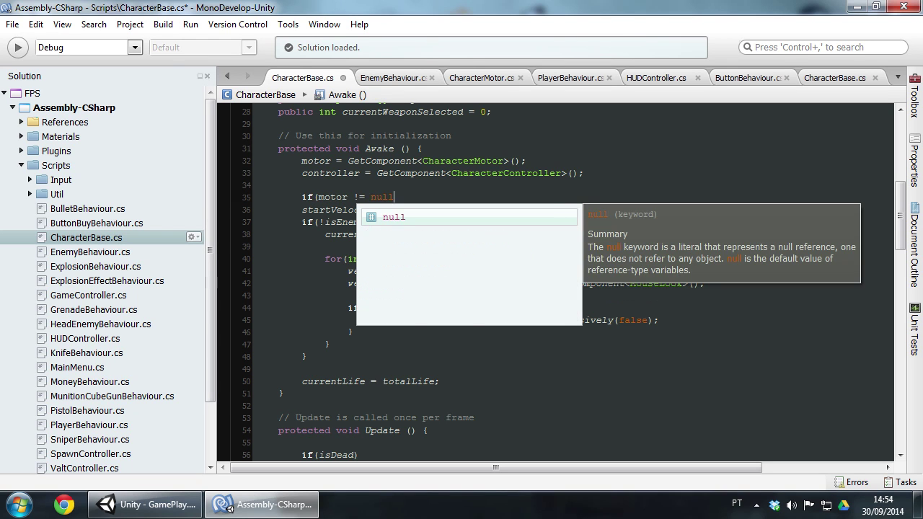
text(){)
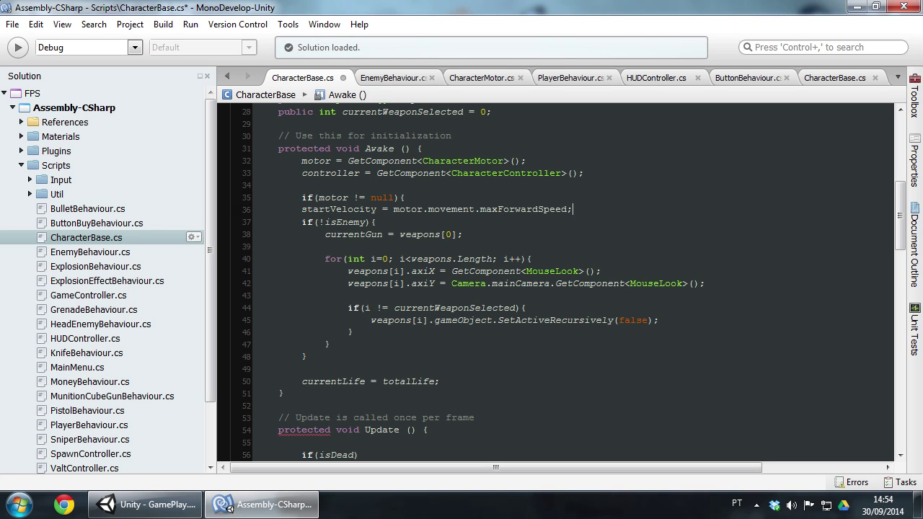
key(Return)
text(})
key(Tab)
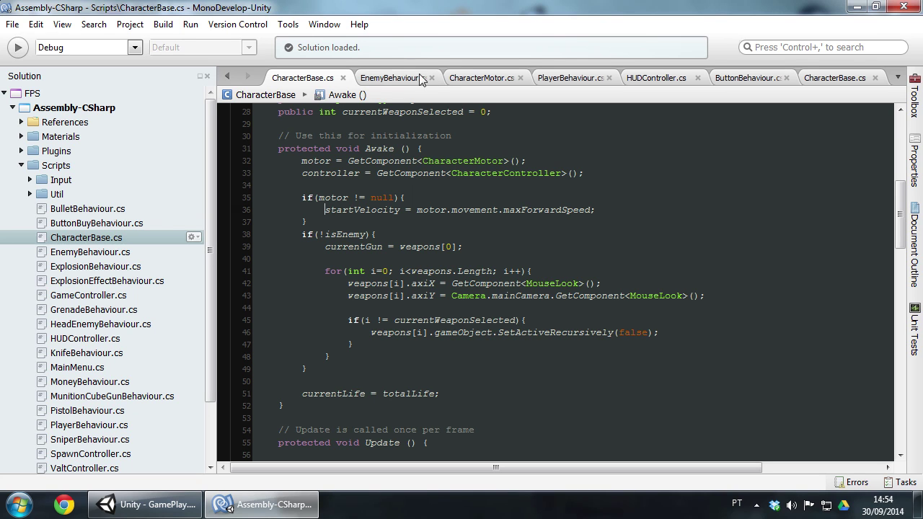
click(144, 505)
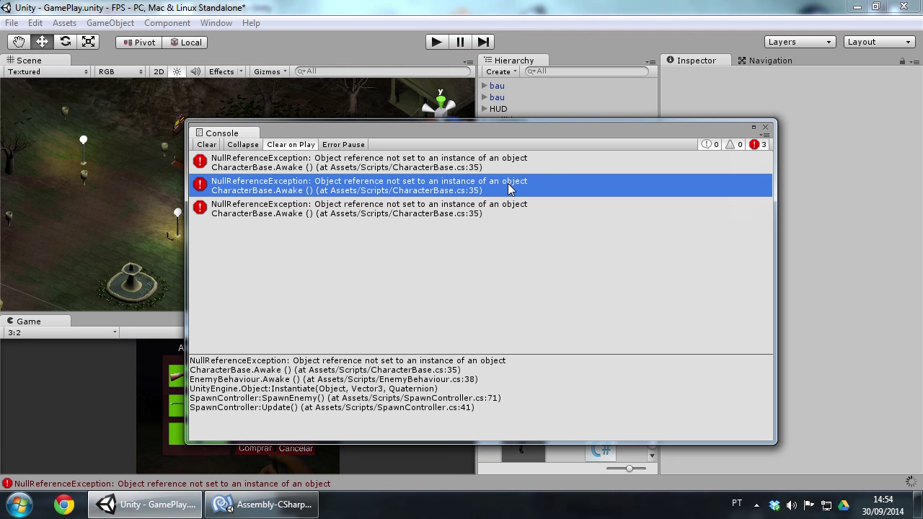
Step: Rerun the playtest and open the NullReferenceException at CharacterBase.cs line 93 in MonoDevelop
click(436, 43)
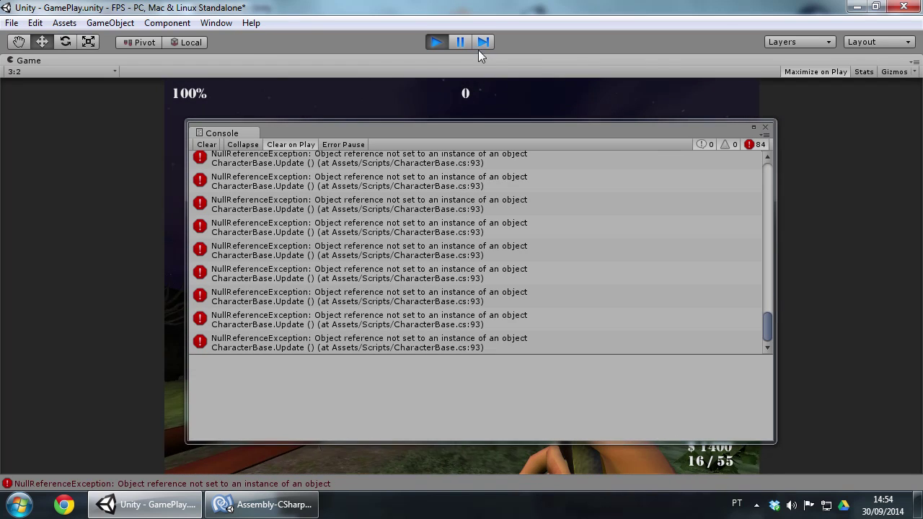
click(427, 42)
scroll(476, 243, up, 10)
scroll(476, 244, up, 10)
scroll(476, 244, up, 10)
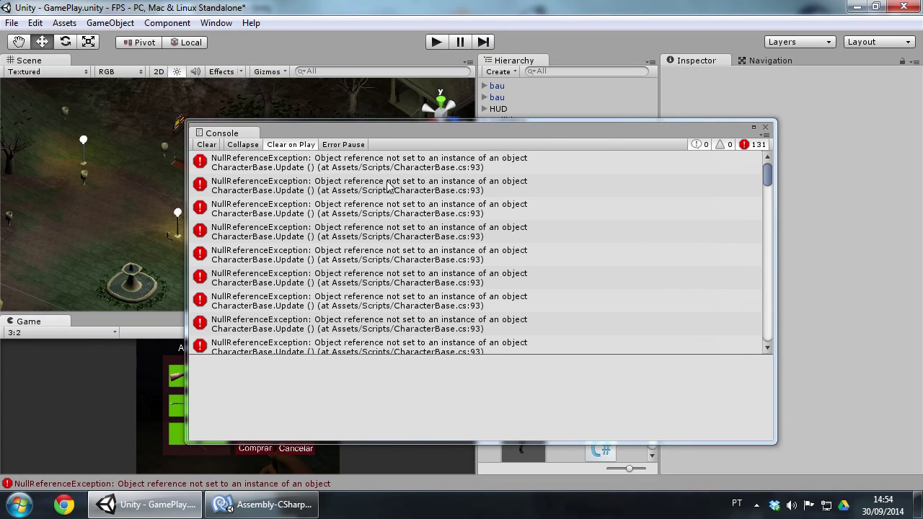
click(383, 166)
double_click(382, 166)
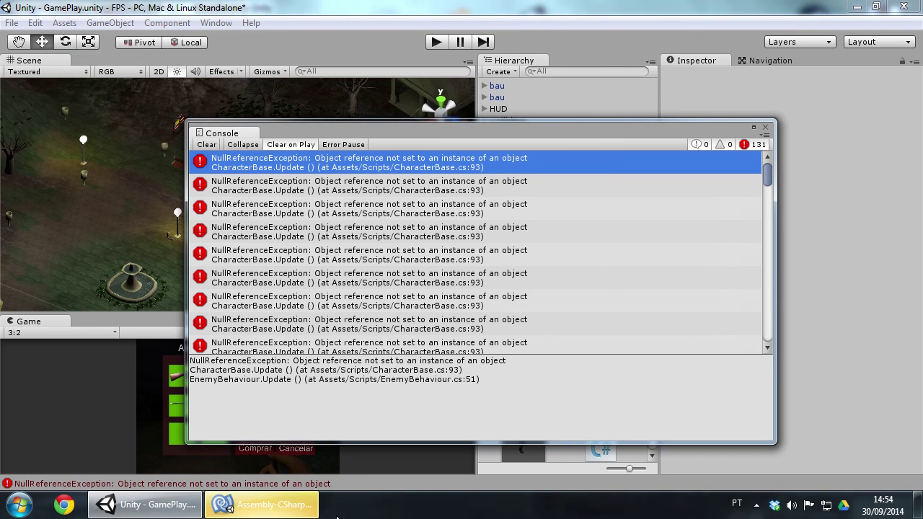
click(292, 498)
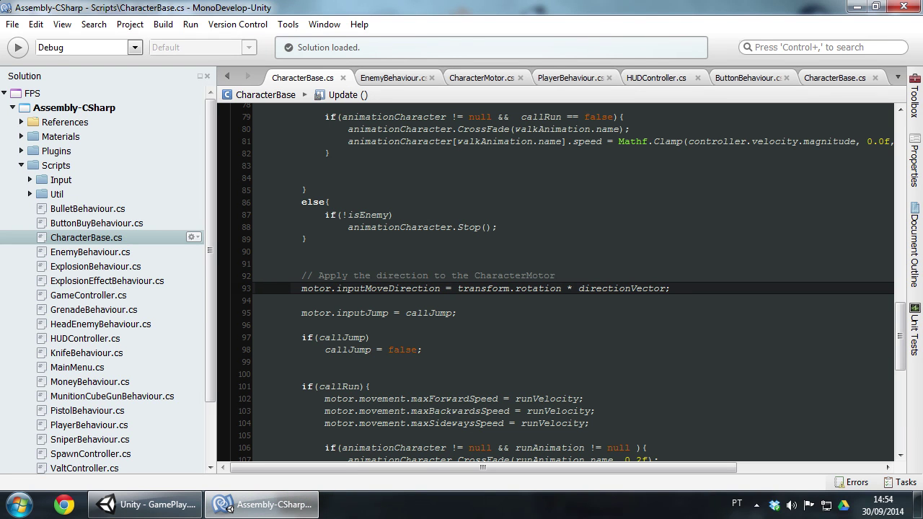
Step: Insert if(motor != null) above the motor direction code in Update and add a closing line
click(557, 275)
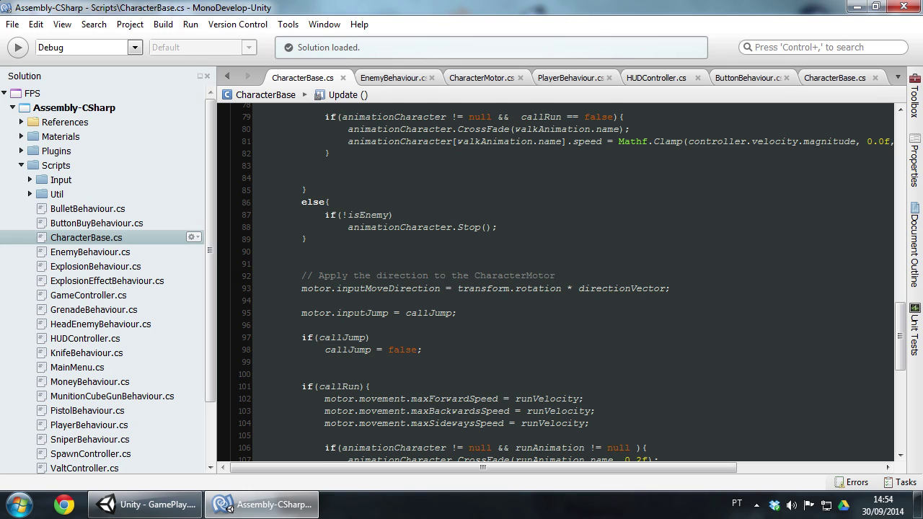
key(Return)
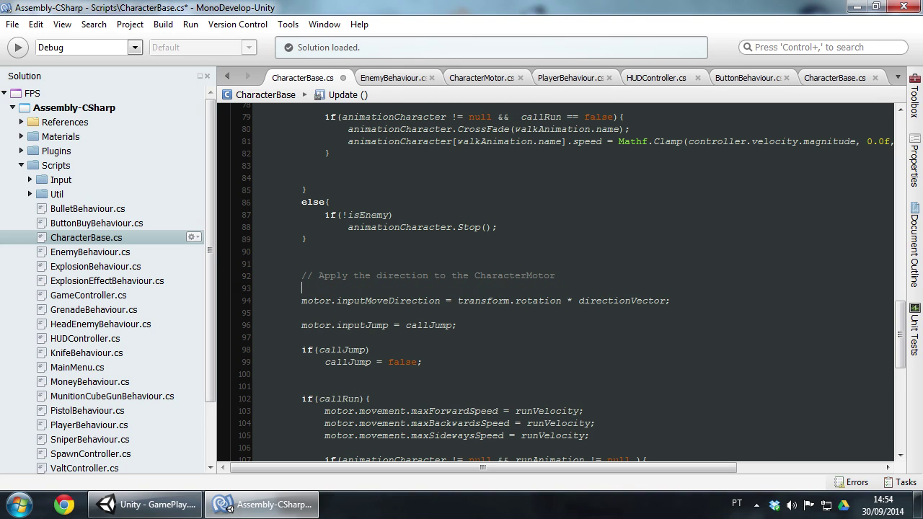
text(if()
text(motir)
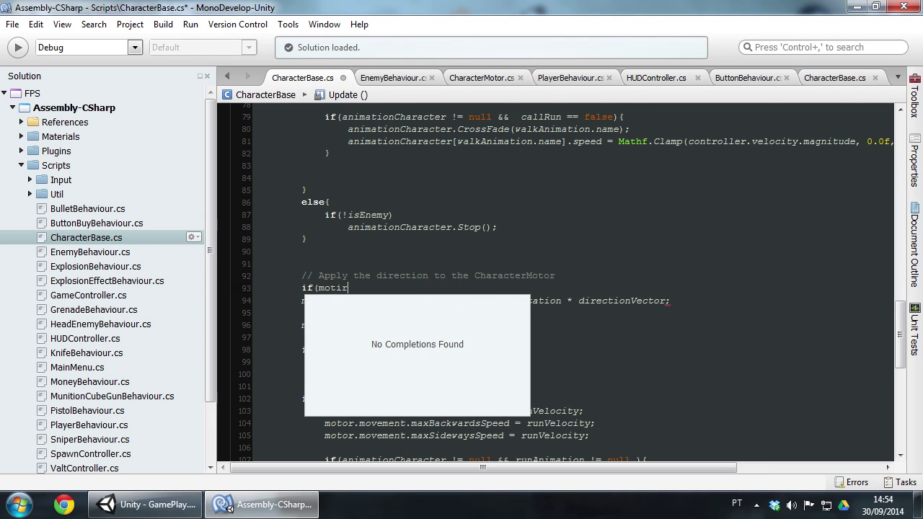
key(BackSpace)
key(BackSpace)
text(or !=)
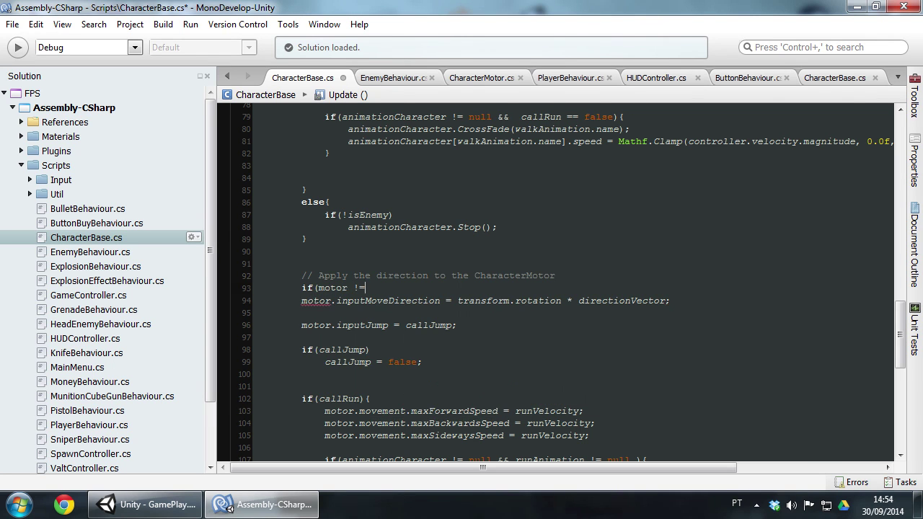
text( null)
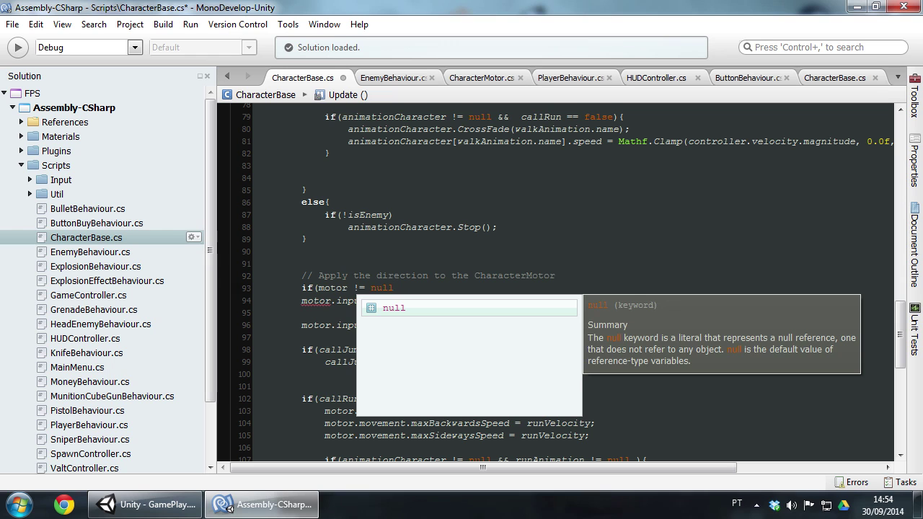
text(){)
scroll(562, 281, down, 2)
scroll(563, 281, down, 2)
scroll(563, 281, down, 1)
scroll(563, 281, down, 2)
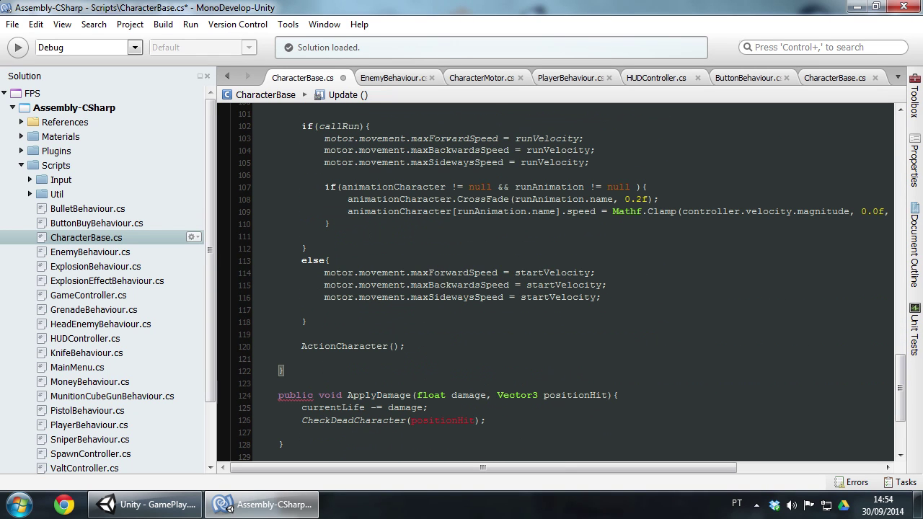
key(Return)
key(Return)
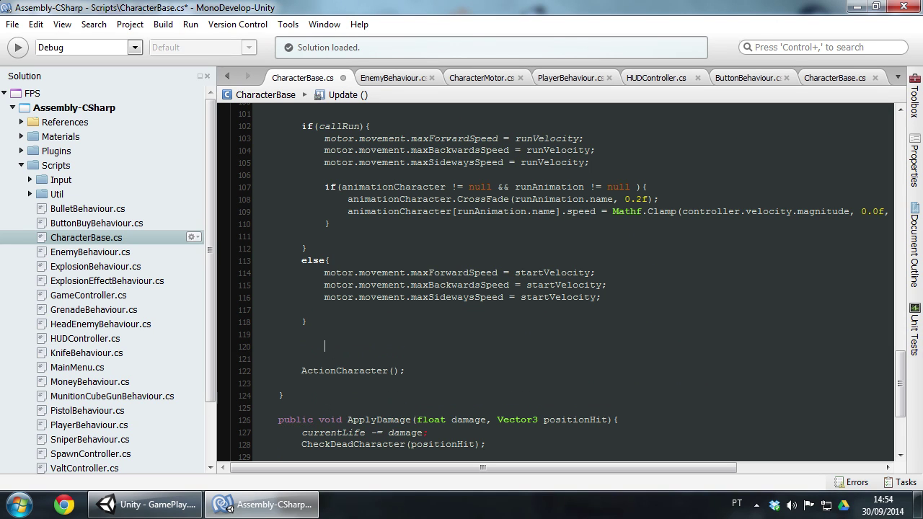
text(})
Step: Indent the guarded motor movement and jump code, then save CharacterBase.cs
key(Up)
key(Up)
scroll(562, 282, up, 3)
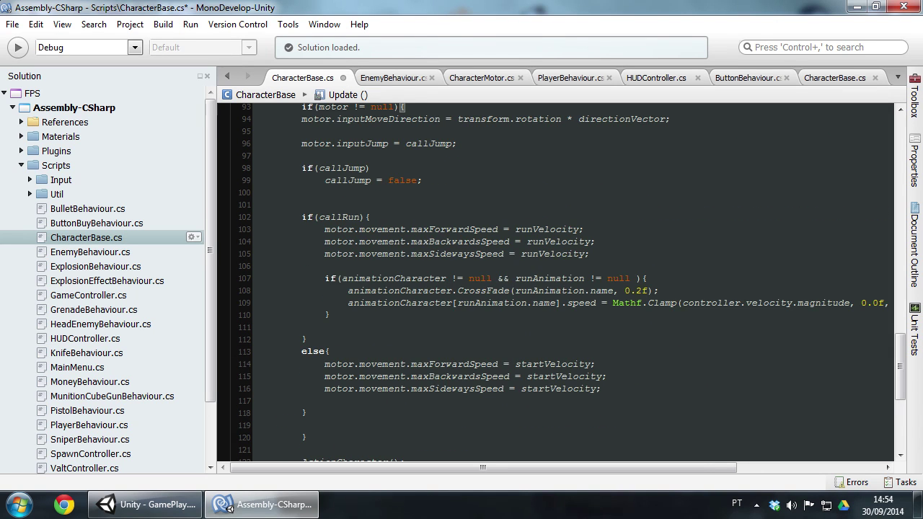
key(shift+Up)
key(shift+Up)
key(shift+Up)
key(shift+Up)
key(shift+Up)
key(shift+Up)
key(Tab)
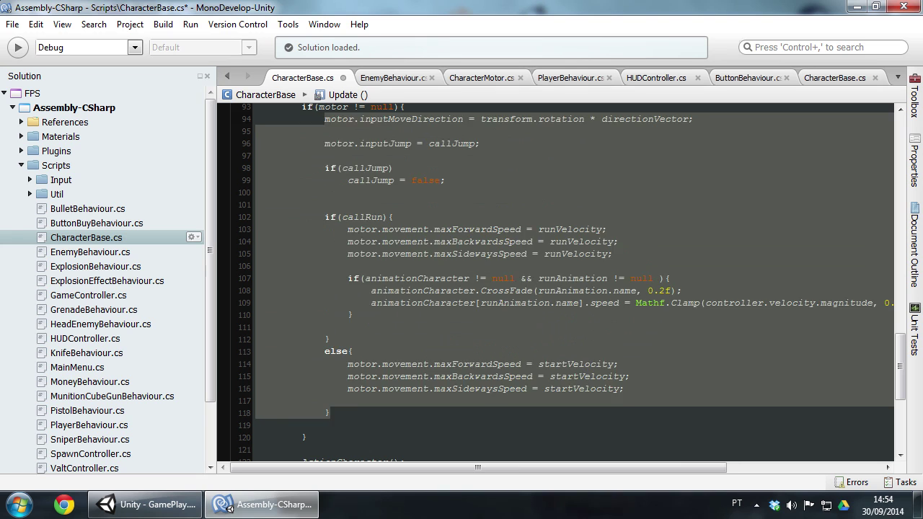
key(Down)
key(ctrl+s)
Step: Rerun the playtest and open the MissingComponentException source, CharacterBase.cs line 81, in MonoDevelop
click(148, 505)
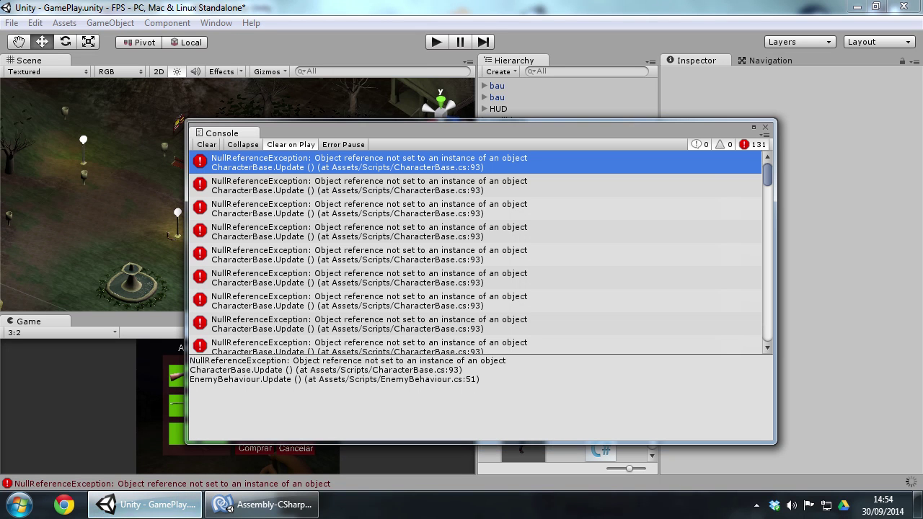
click(436, 42)
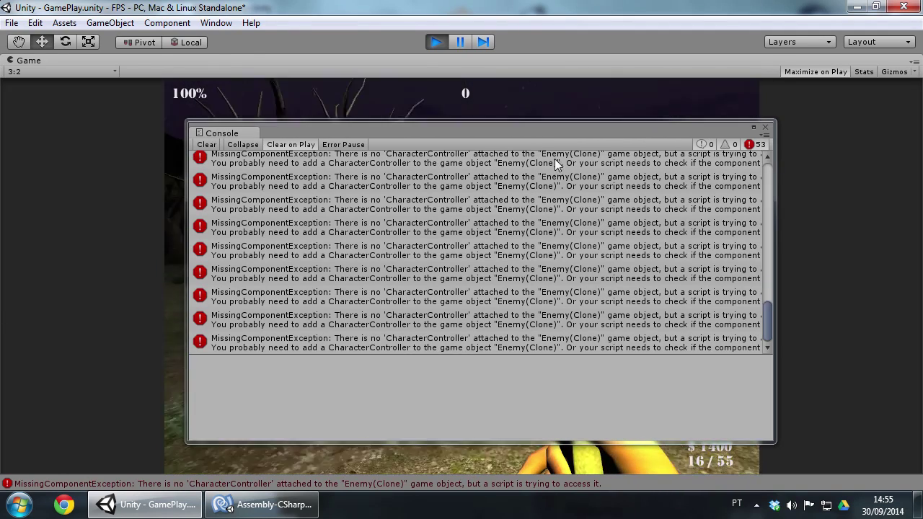
click(437, 42)
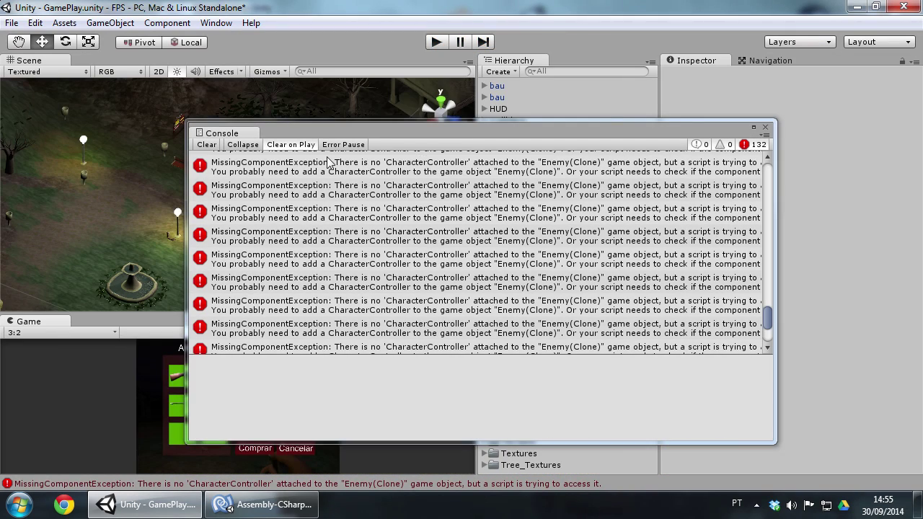
click(328, 169)
double_click(328, 169)
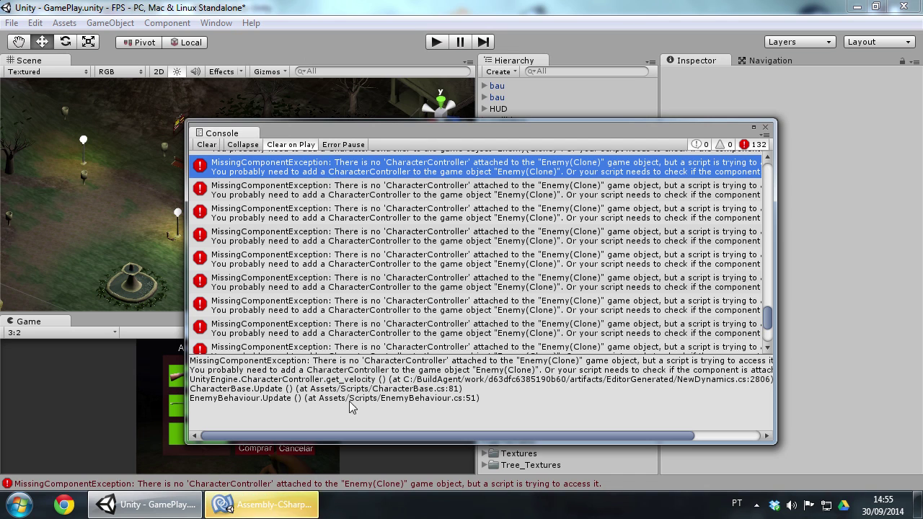
click(279, 507)
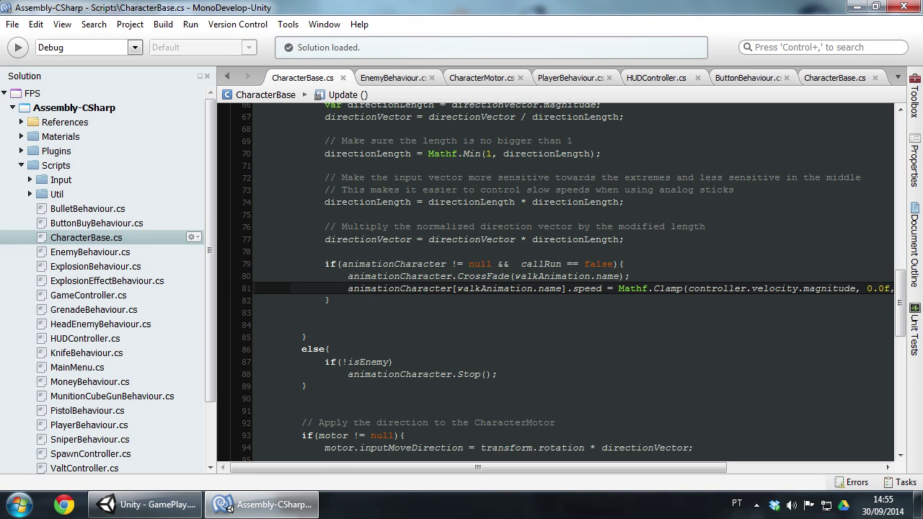
Step: Inspect the CrossFade call and walk animation speed code around line 81
click(512, 277)
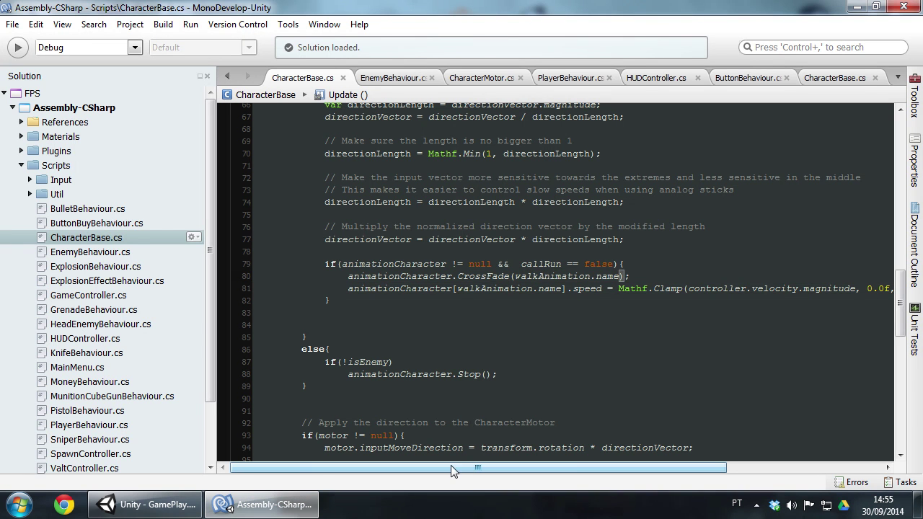
drag(451, 467, 699, 469)
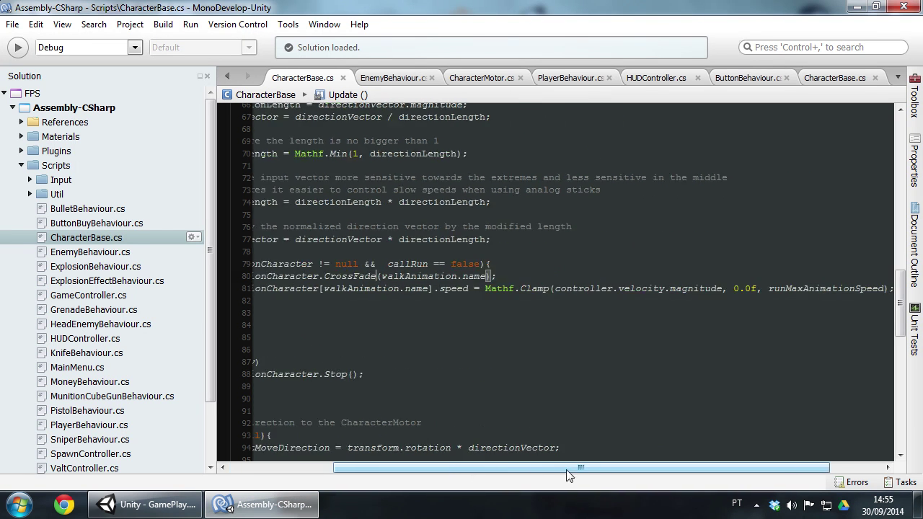
mouse_move(593, 480)
mouse_down()
mouse_move(737, 480)
mouse_move(476, 483)
mouse_up()
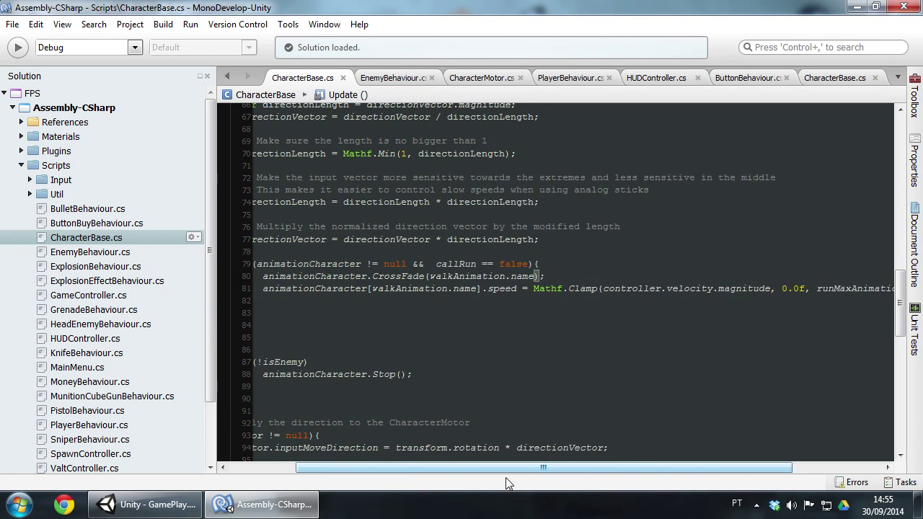
drag(476, 483, 548, 469)
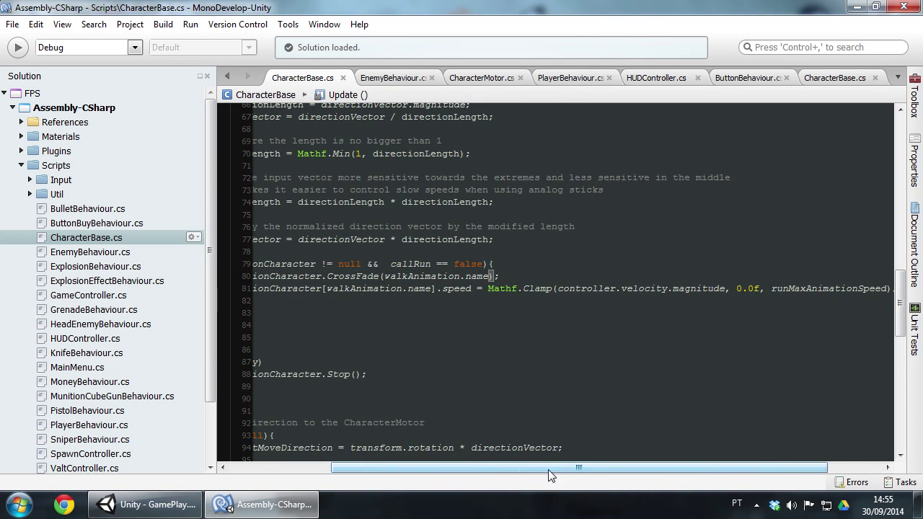
drag(490, 469, 544, 469)
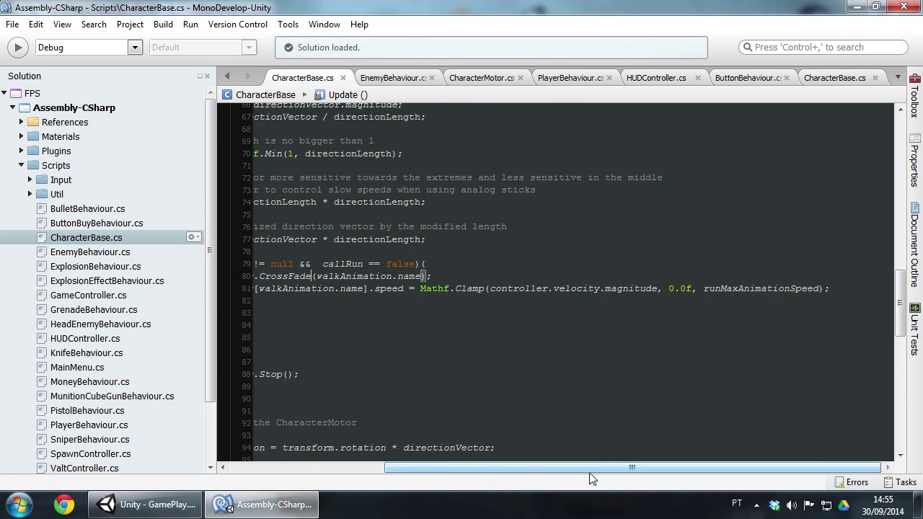
key(Down)
key(Down)
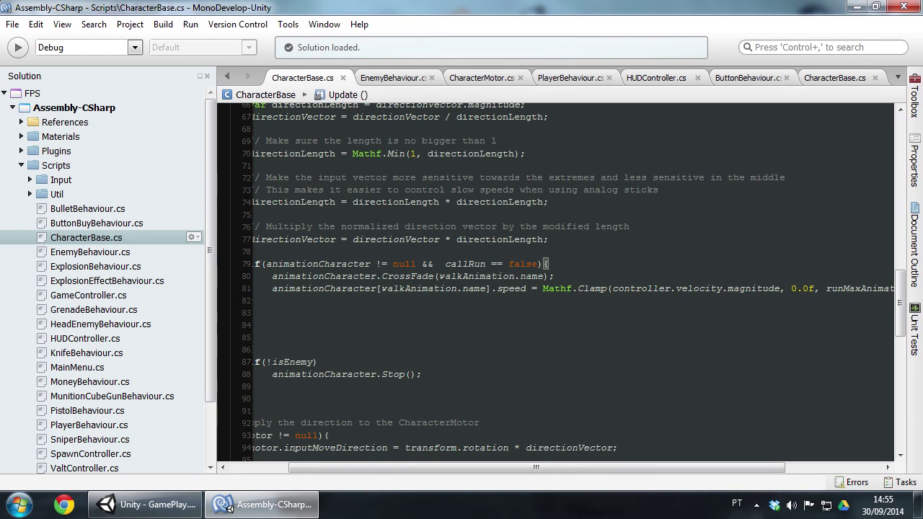
drag(567, 468, 729, 466)
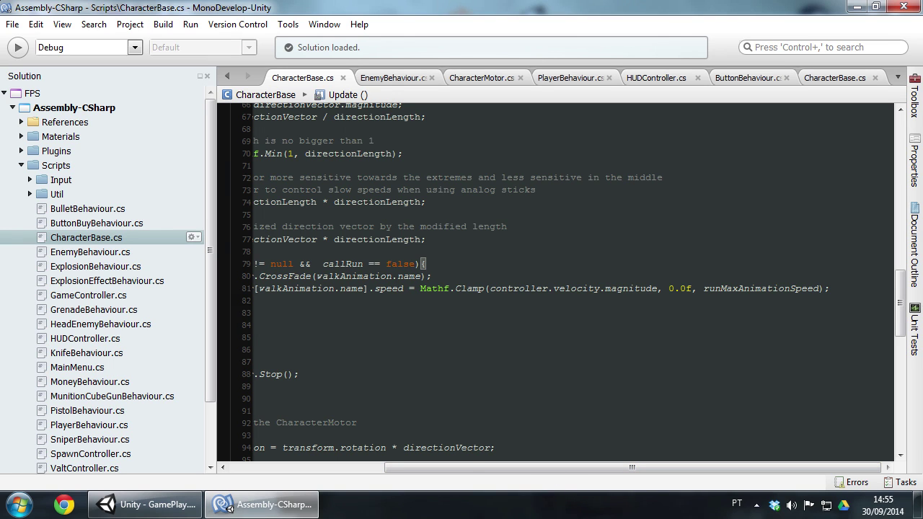
Step: Comment out line 81, the controller-velocity walk speed clamp, with // and save
click(519, 288)
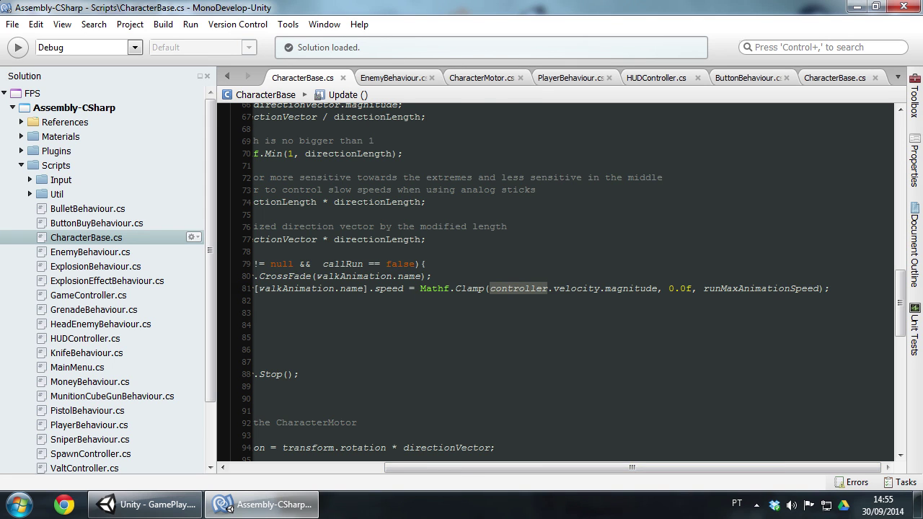
key(Down)
drag(555, 466, 635, 467)
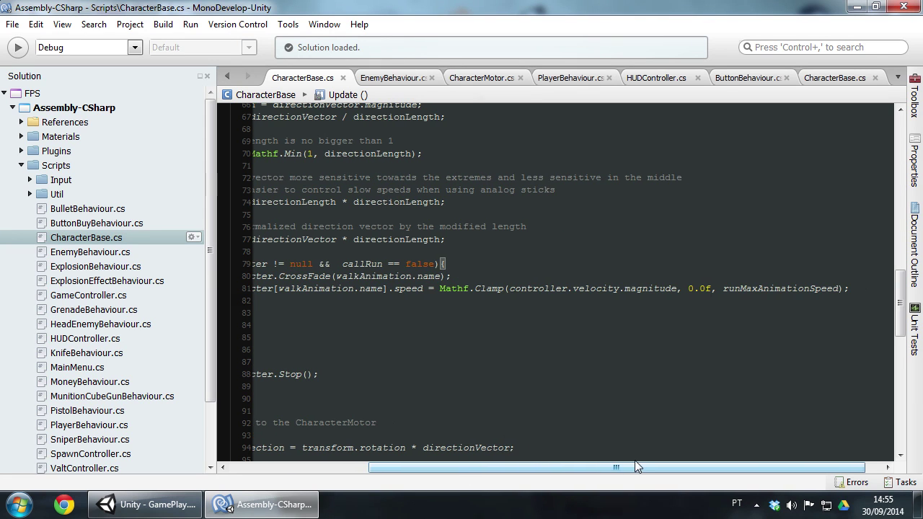
click(781, 289)
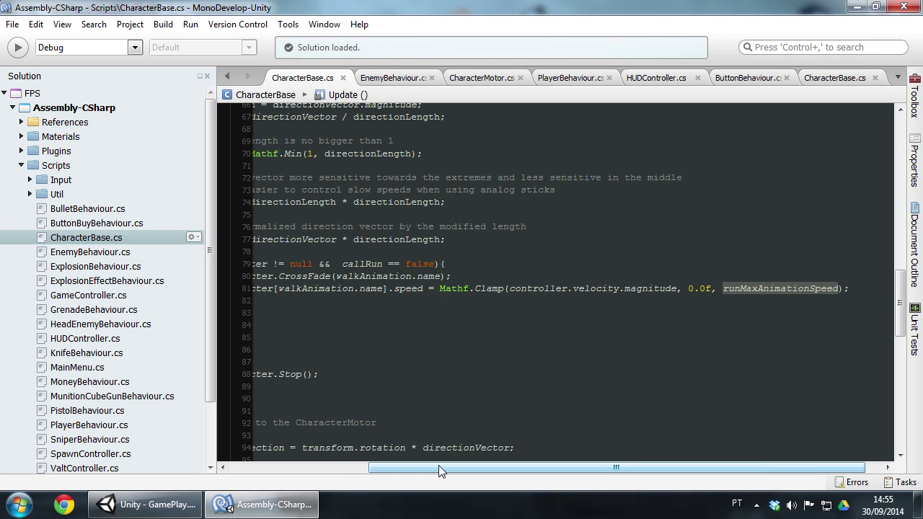
drag(439, 466, 339, 466)
click(295, 288)
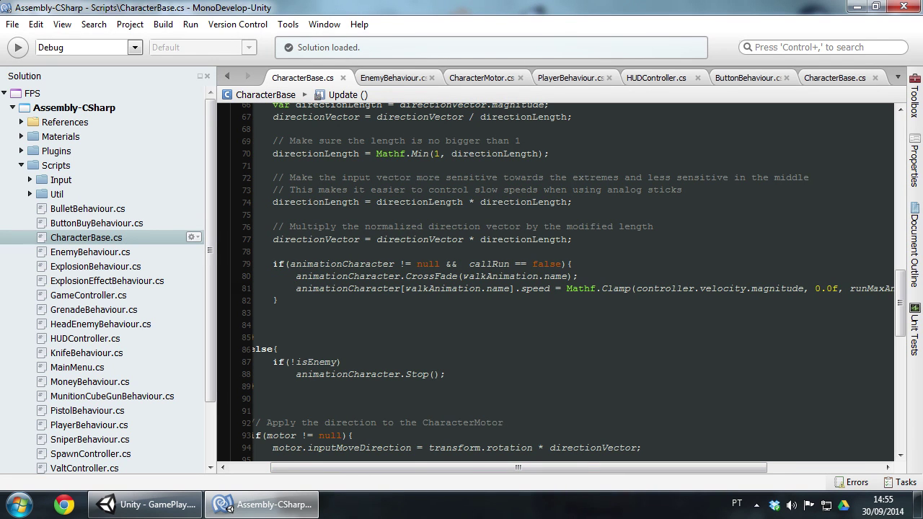
text(//)
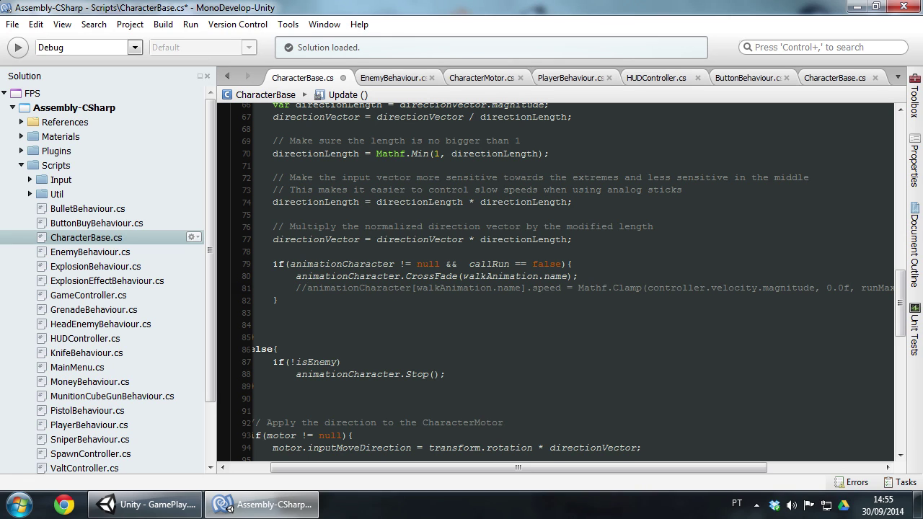
key(ctrl+s)
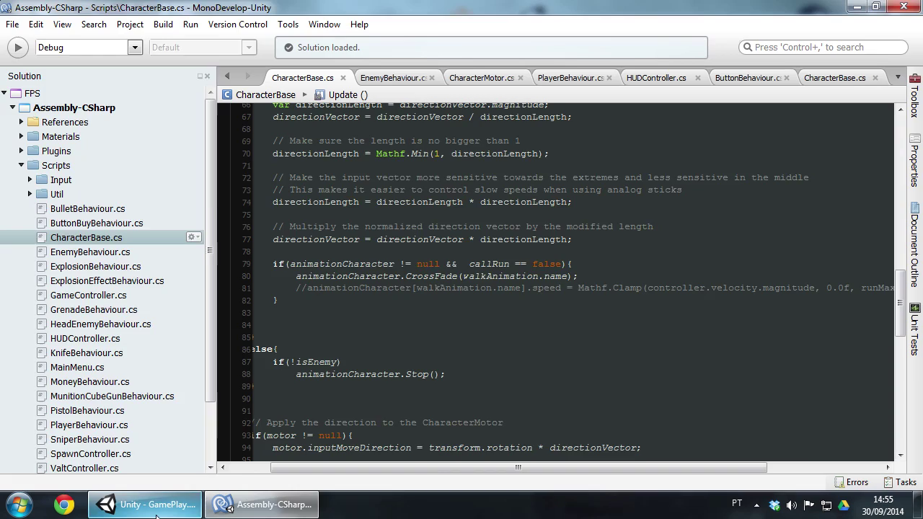
Step: Playtest with the Console closed, shoot a zombie for a score of 10, walk around, then stop
click(151, 504)
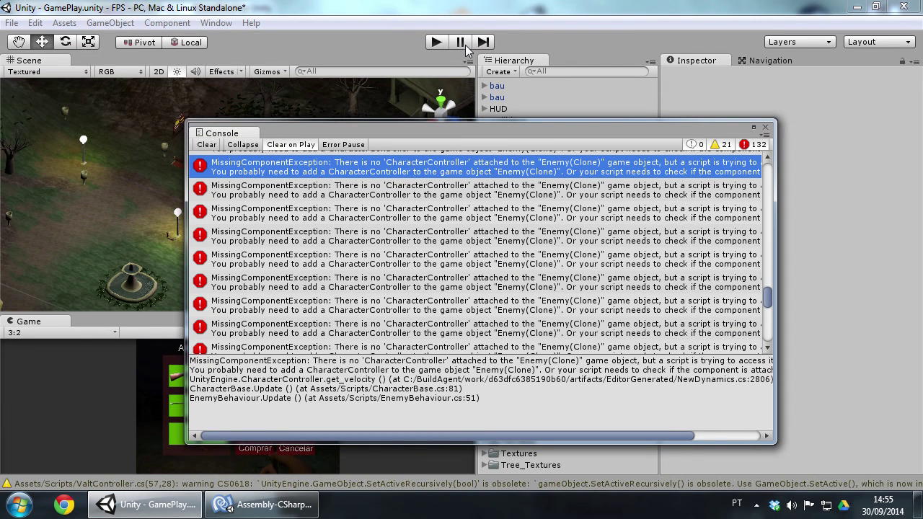
click(438, 43)
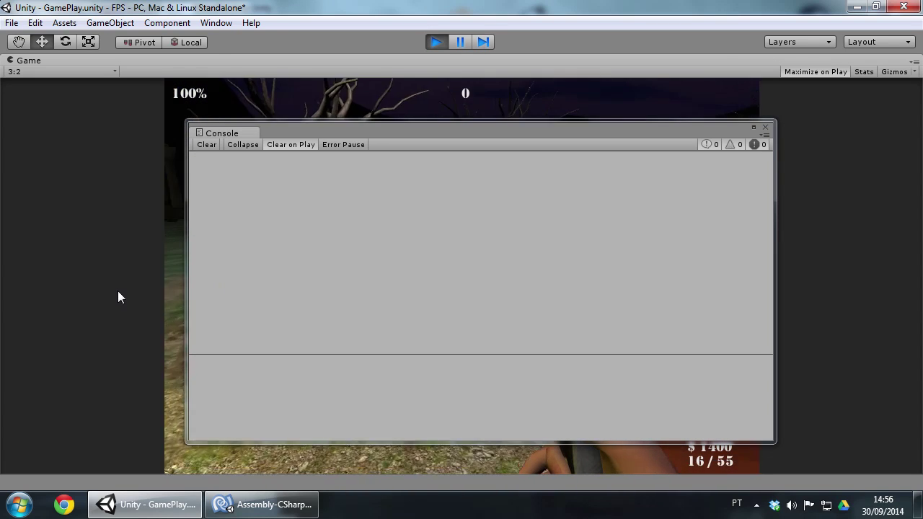
click(765, 127)
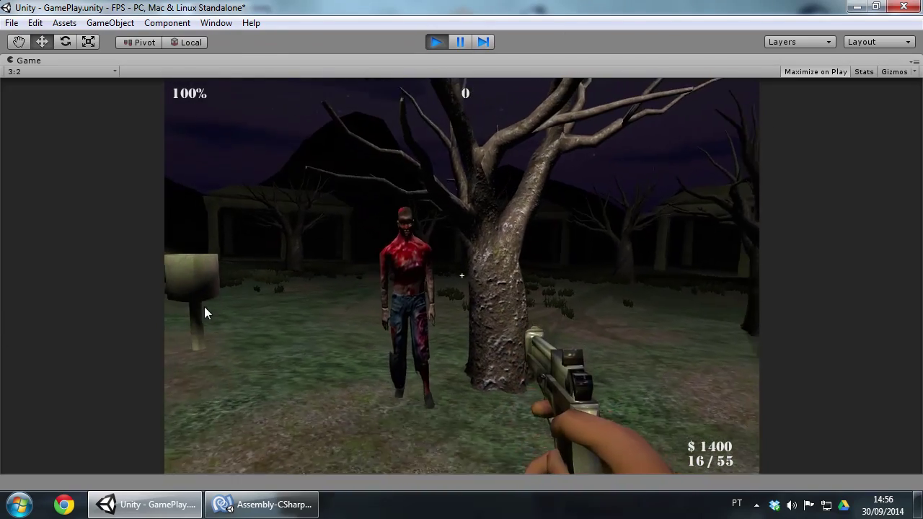
click(18, 288)
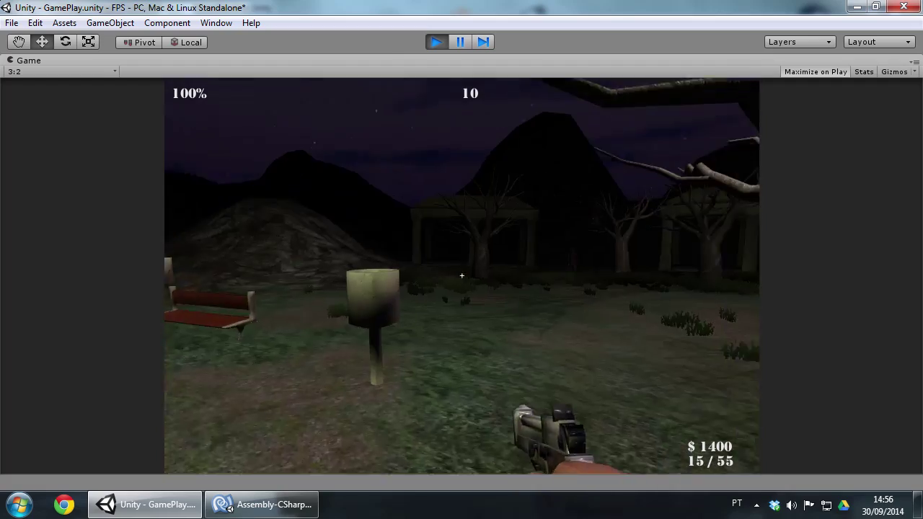
key(w)
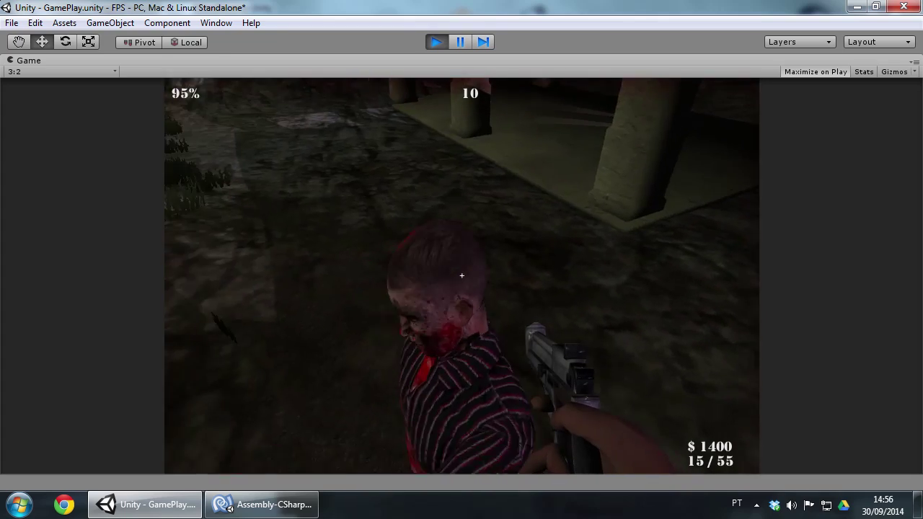
key(s)
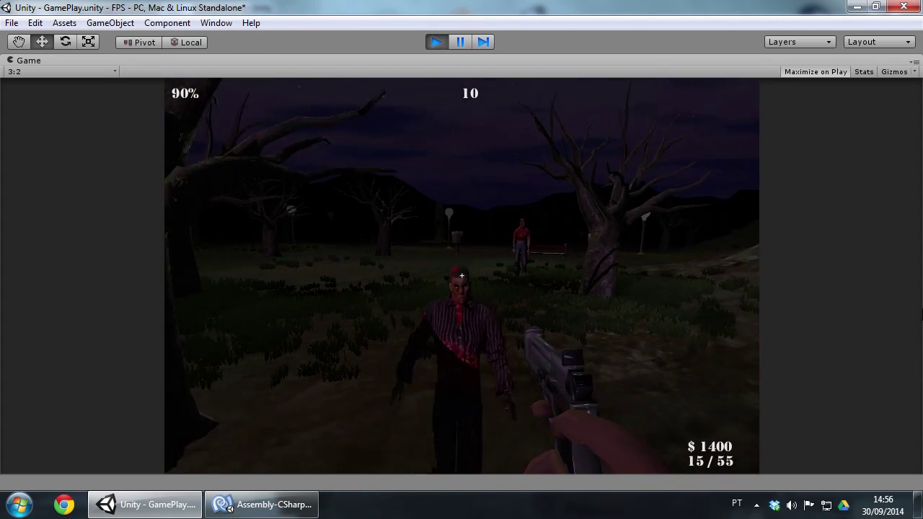
click(434, 44)
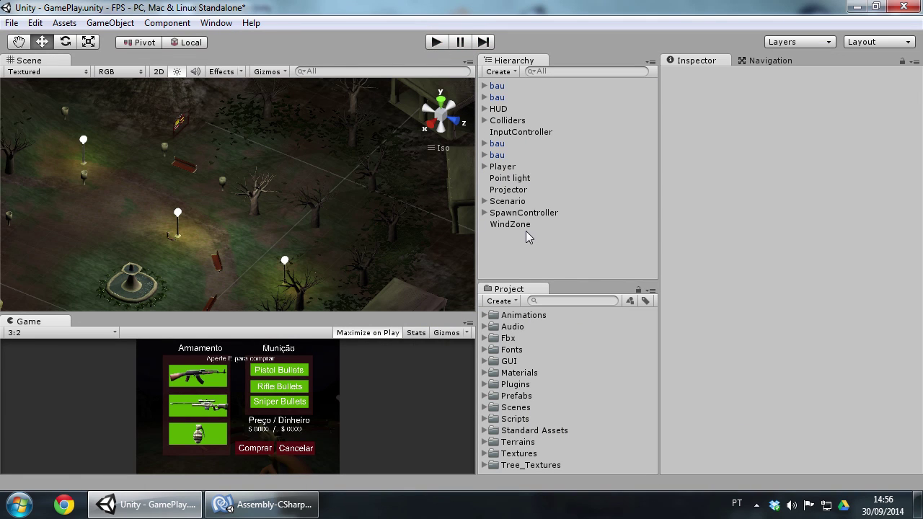
Step: Drag the Enemy prefab from Assets > Prefabs into the scene and frame it to view its Nav Mesh Agent
click(560, 229)
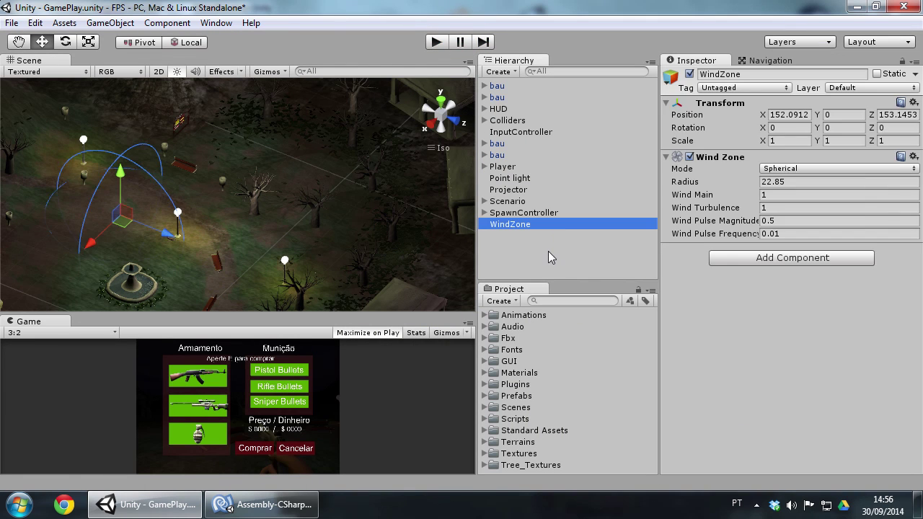
click(548, 252)
click(317, 509)
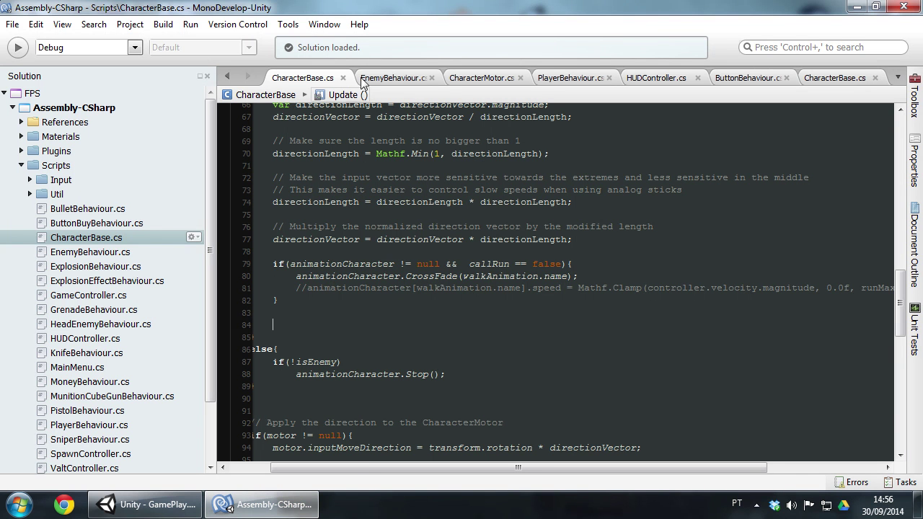
click(186, 507)
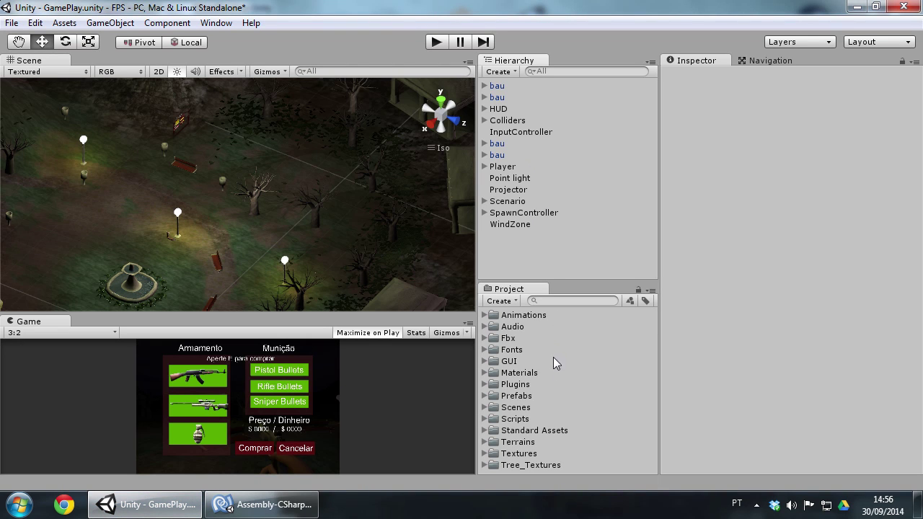
click(483, 396)
scroll(577, 407, down, 4)
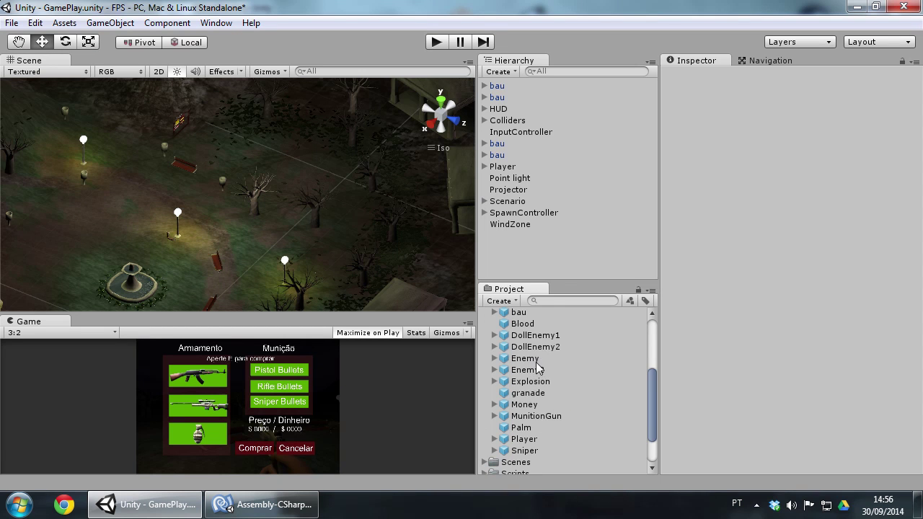
drag(537, 358, 547, 274)
double_click(513, 235)
mouse_move(219, 192)
alt+mouse_down()
mouse_move(427, 75)
mouse_move(629, 20)
mouse_move(247, 166)
alt+mouse_up()
Step: Size the Enemy's Nav Mesh Agent to radius 0.93, height 5.58 and base offset 2.51
scroll(728, 302, down, 10)
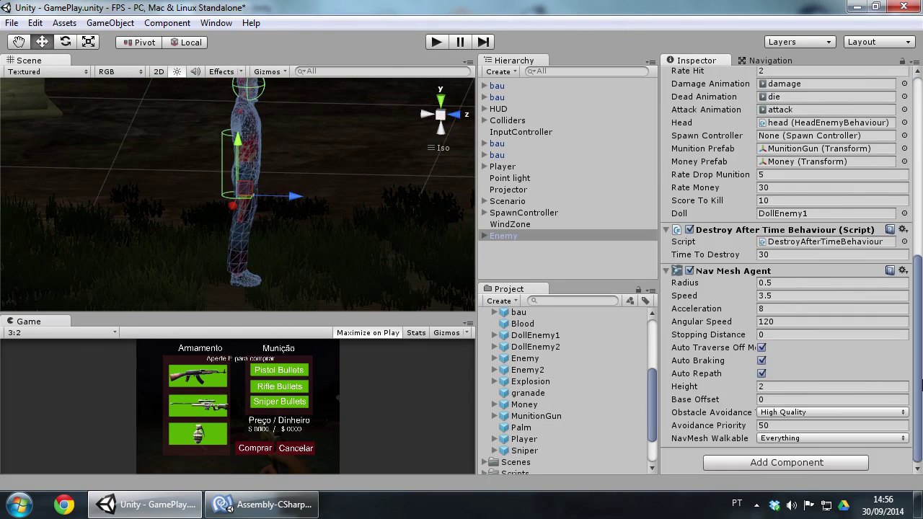
click(766, 283)
text(1.430.93)
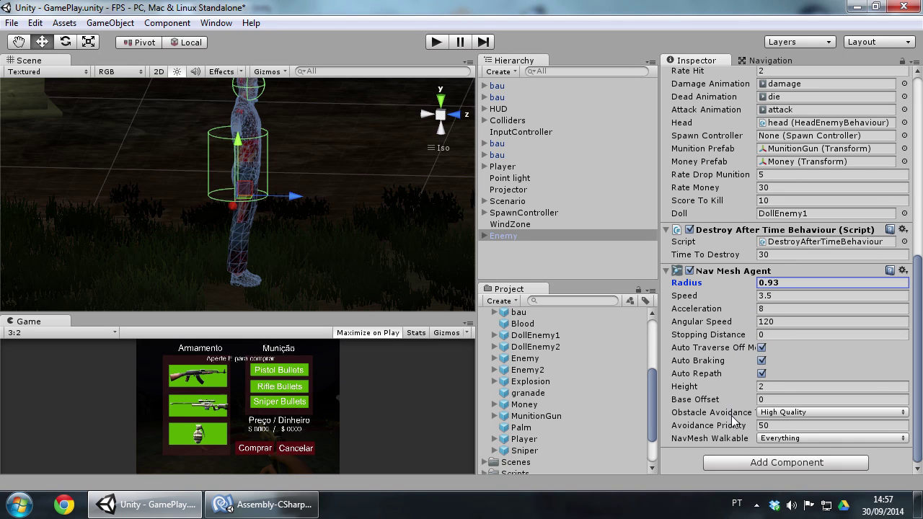
mouse_move(745, 390)
mouse_down()
mouse_move(779, 390)
mouse_move(812, 408)
mouse_up()
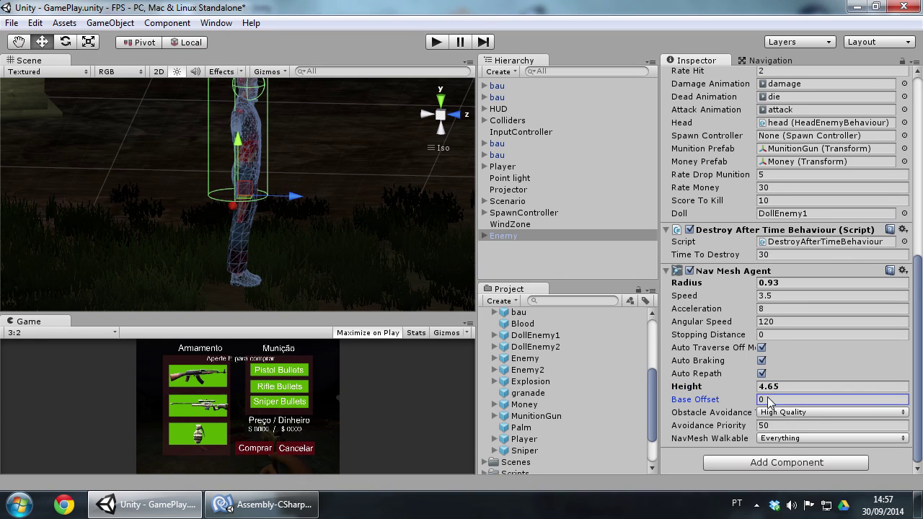
click(810, 388)
text(6.4)
drag(811, 393, 781, 393)
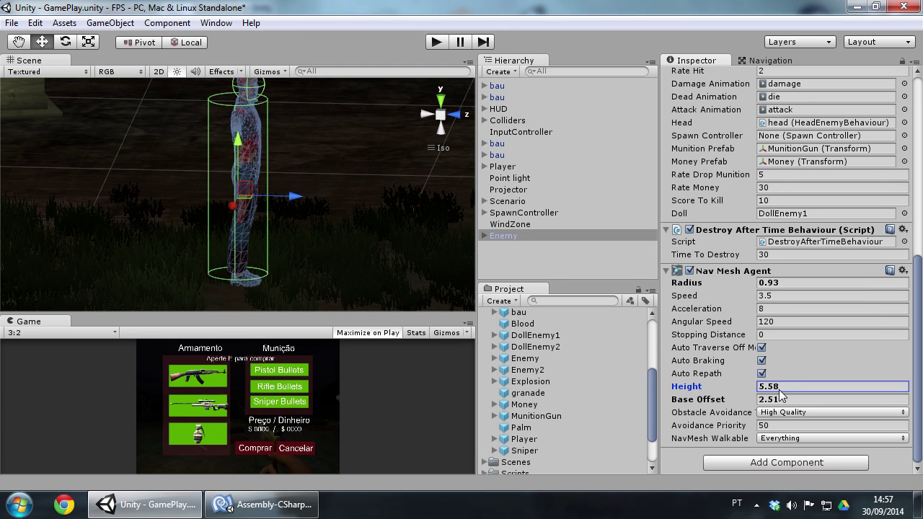
alt+drag(295, 252, 254, 240)
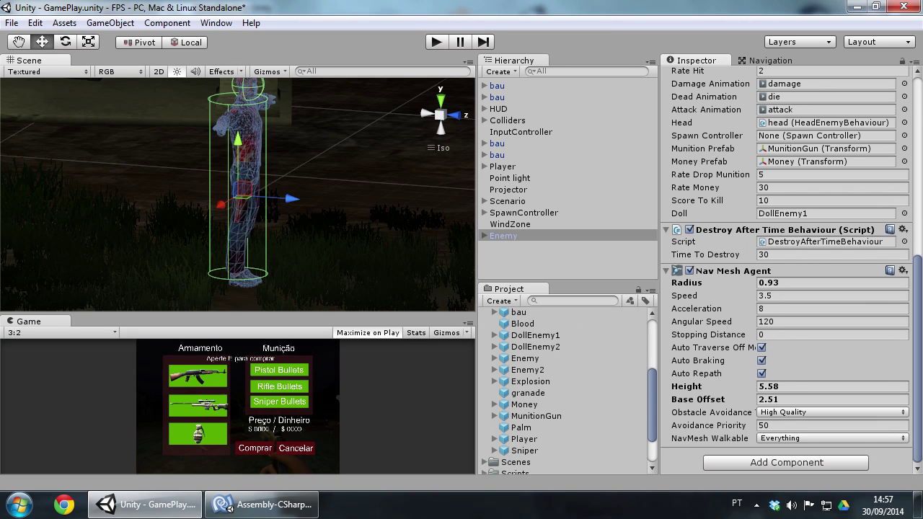
Step: Set the Nav Mesh Agent's acceleration to 3 and angular speed to 70
click(763, 296)
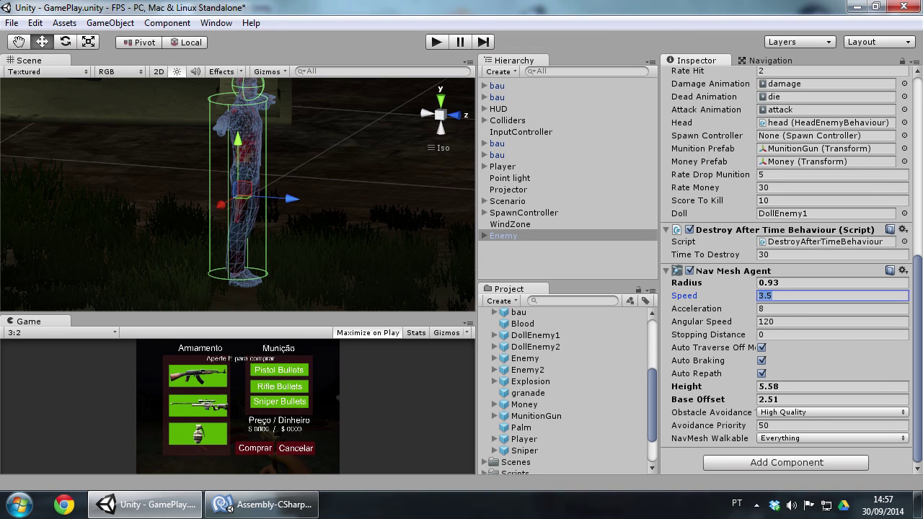
click(782, 310)
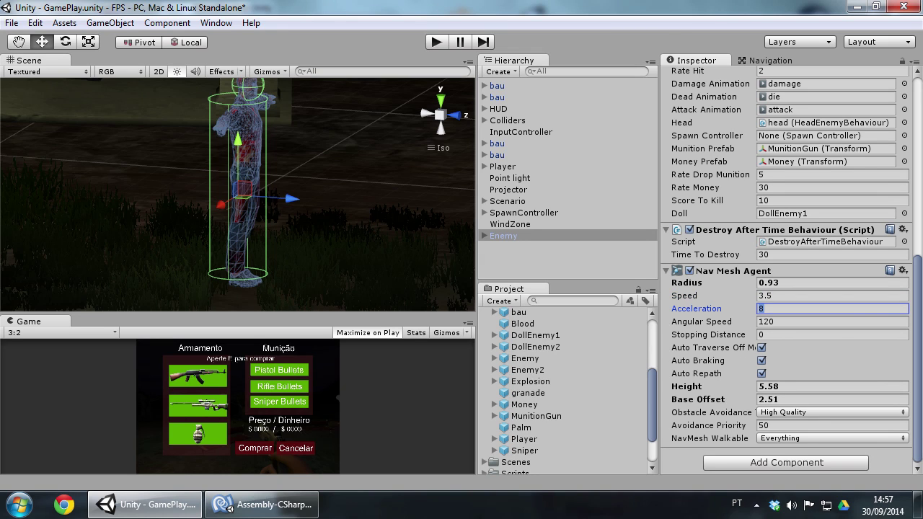
text(3)
click(832, 335)
click(832, 321)
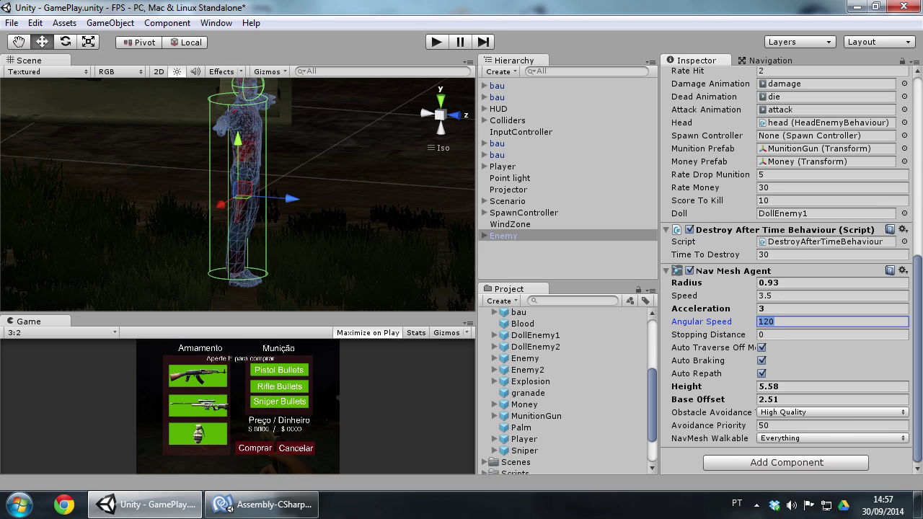
text(70)
click(794, 335)
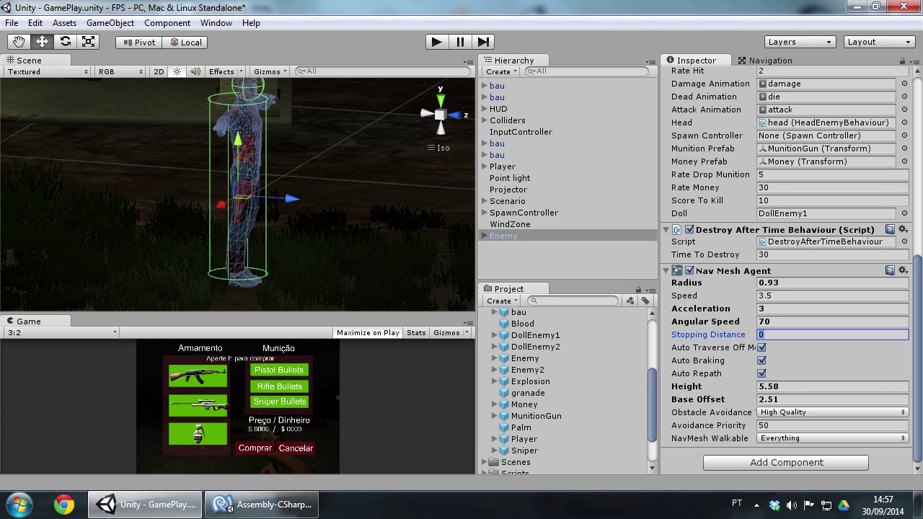
Step: Drop Not Walkable from walkable areas, keep High Quality avoidance, and apply to the Enemy prefab
click(792, 437)
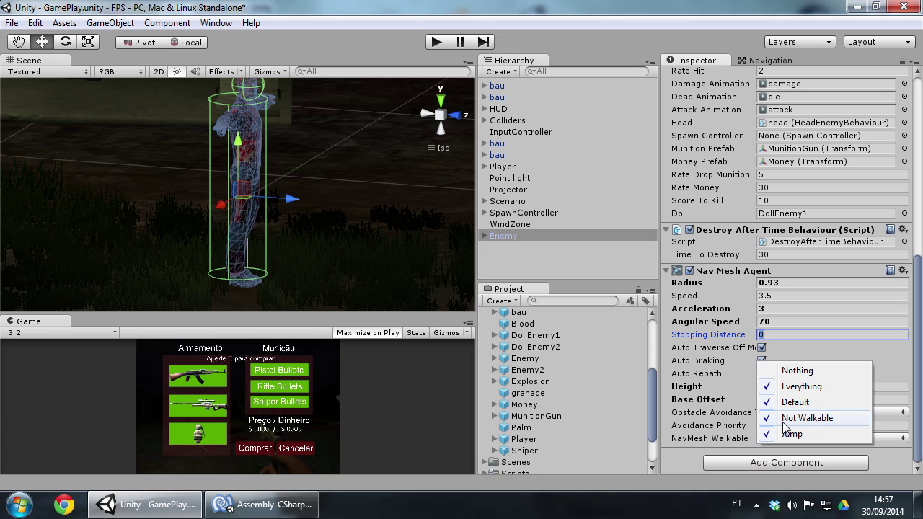
click(783, 420)
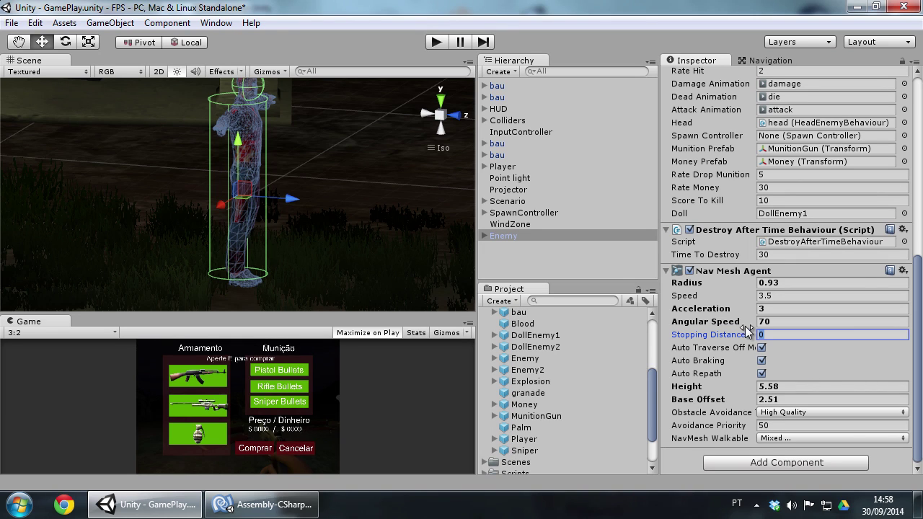
click(795, 414)
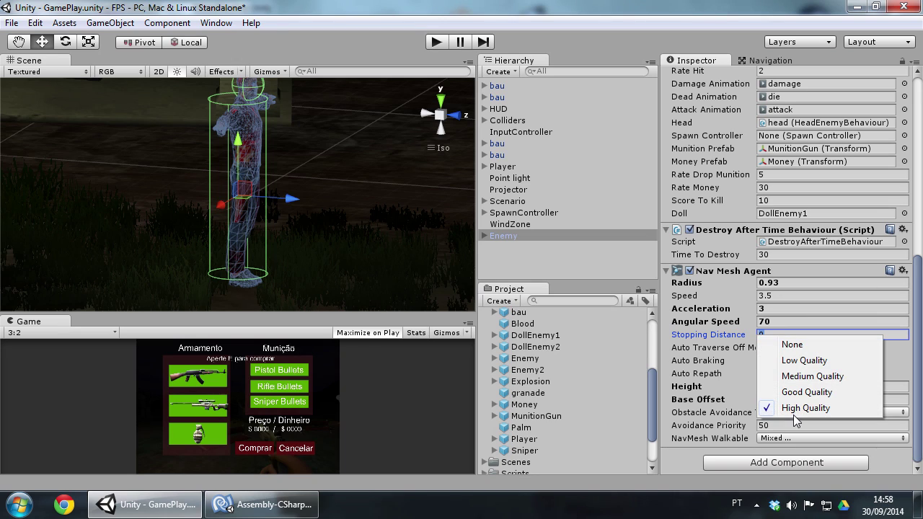
click(662, 425)
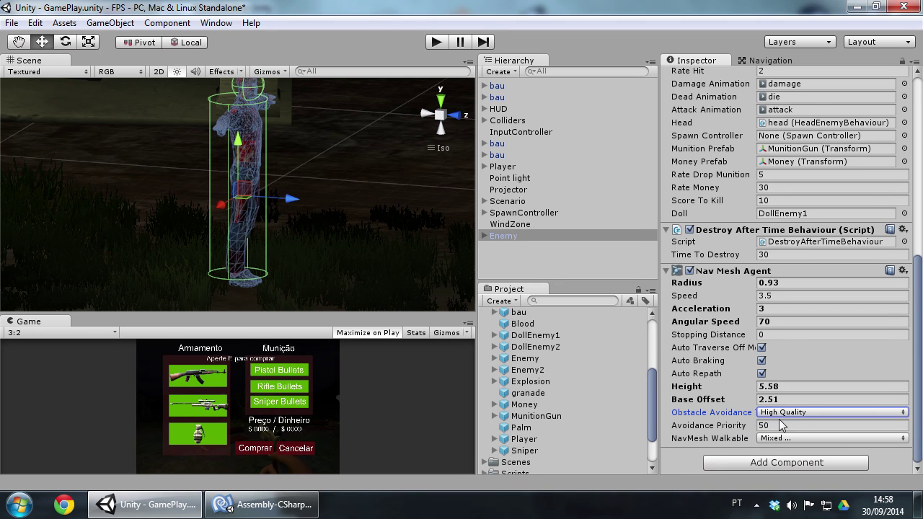
scroll(786, 422, up, 10)
click(874, 105)
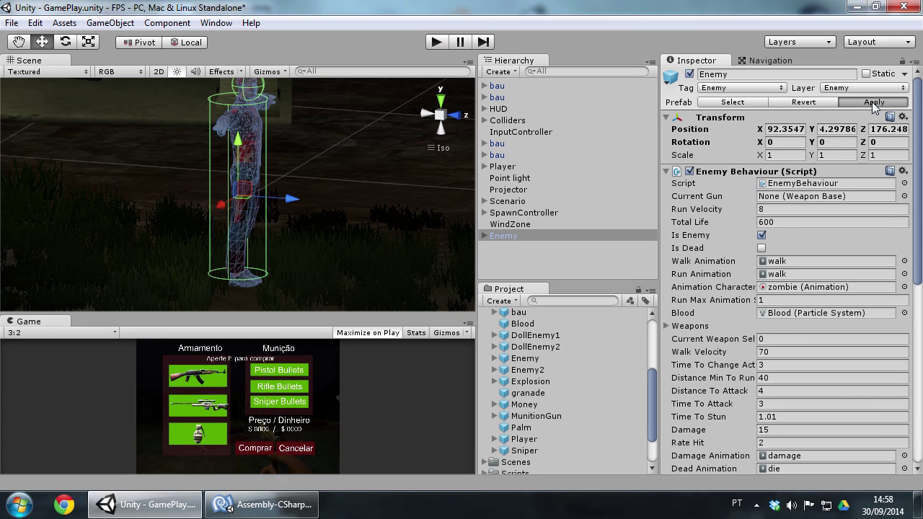
Step: Delete the Enemy instance from the scene and start Play mode
click(522, 238)
key(Delete)
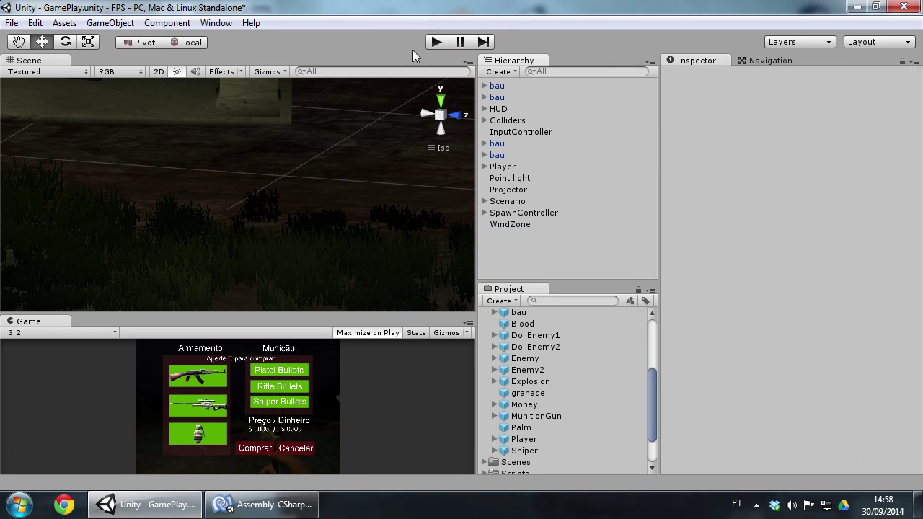
click(433, 43)
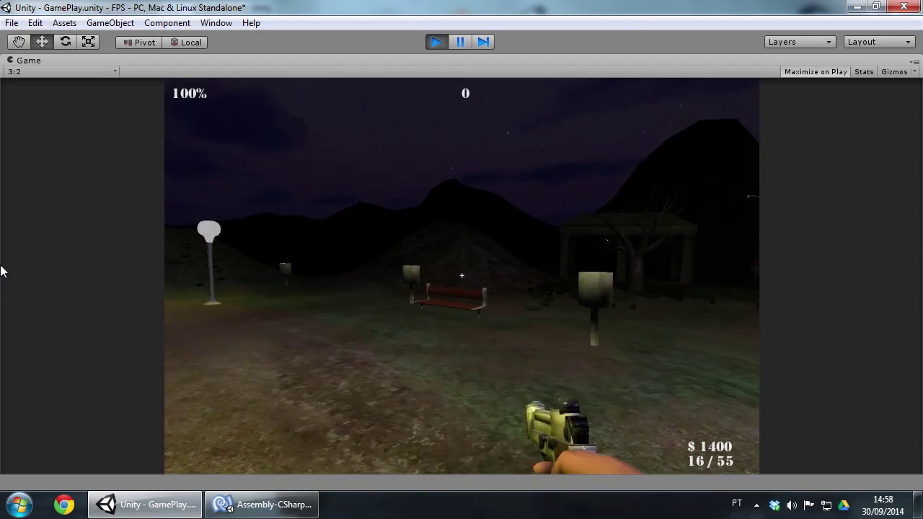
Step: Walk around the level shooting a zombie for 20 points, then stop the playtest
key(w)
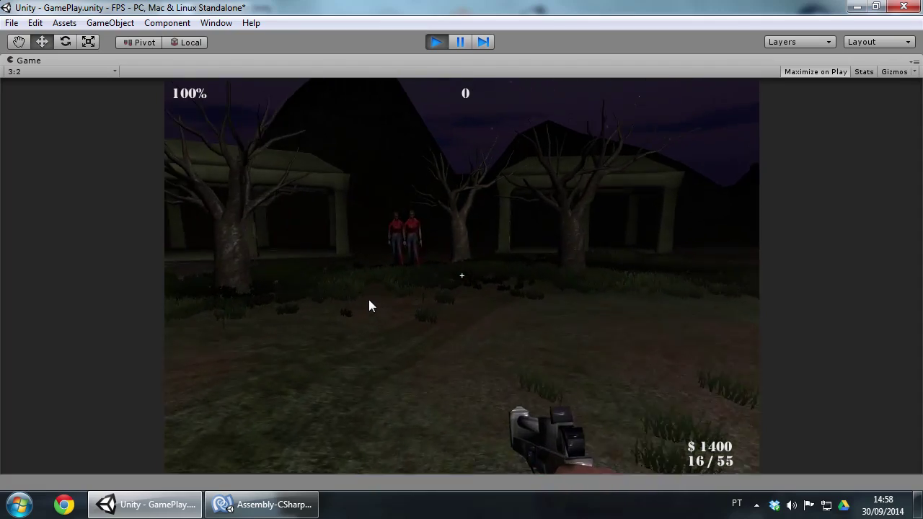
click(336, 281)
click(461, 276)
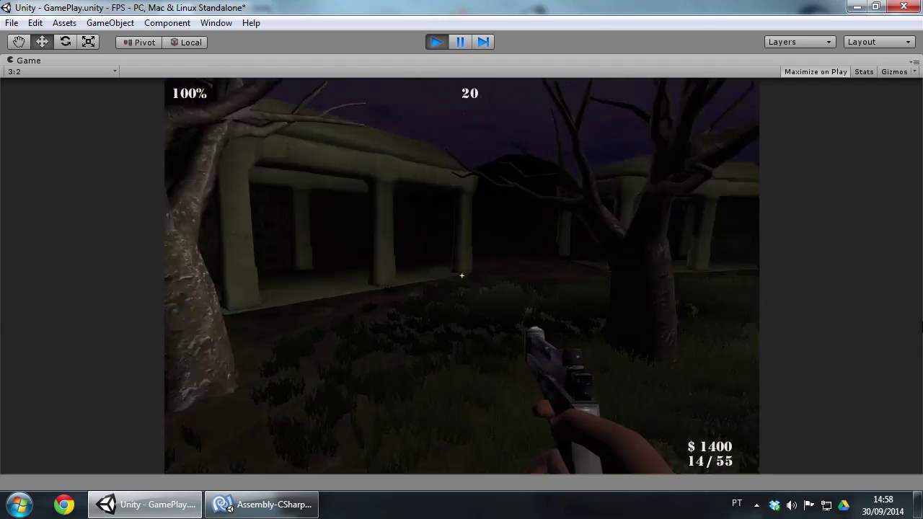
key(w)
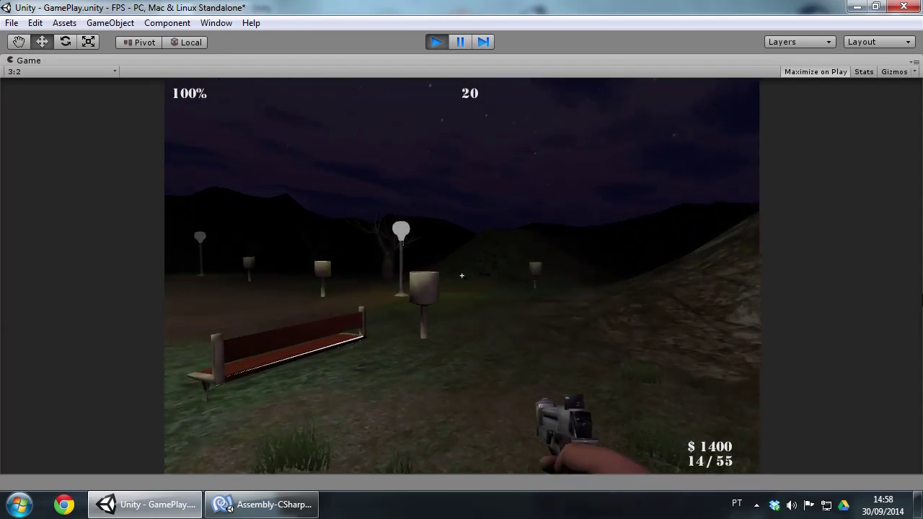
key(w)
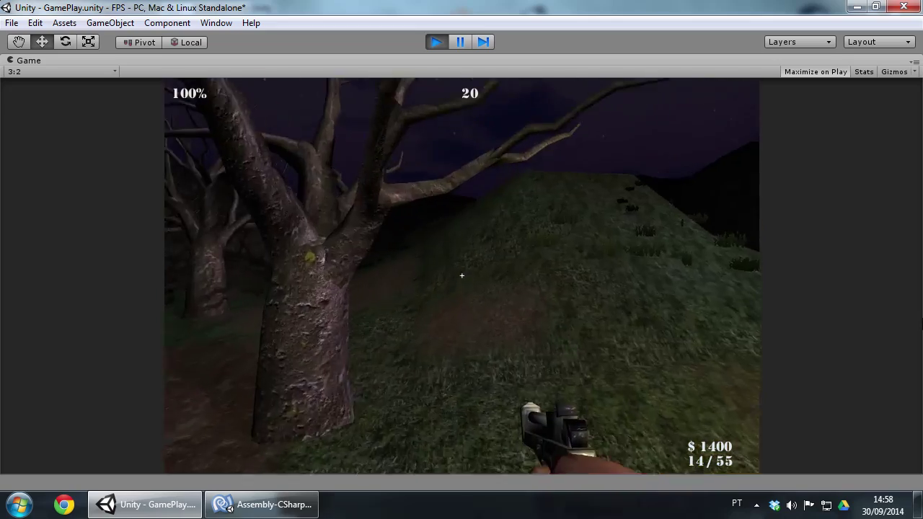
key(w)
key(w)
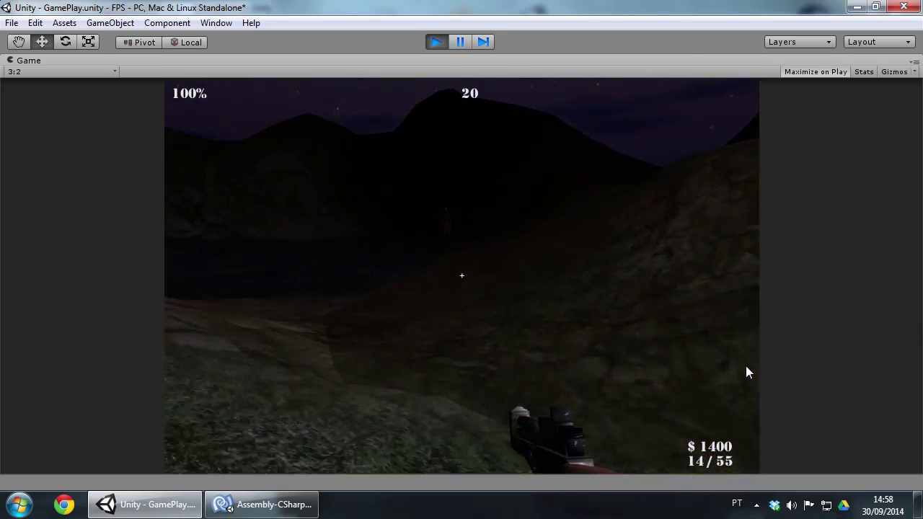
key(w)
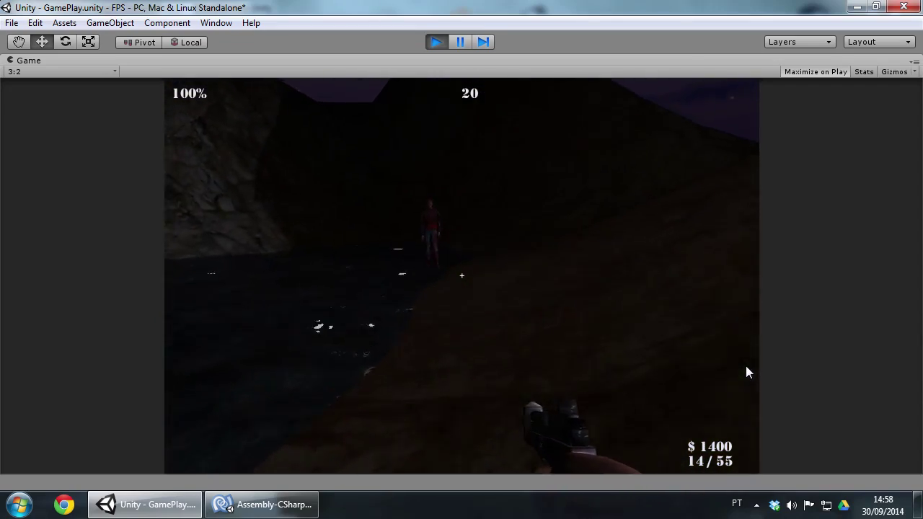
key(w)
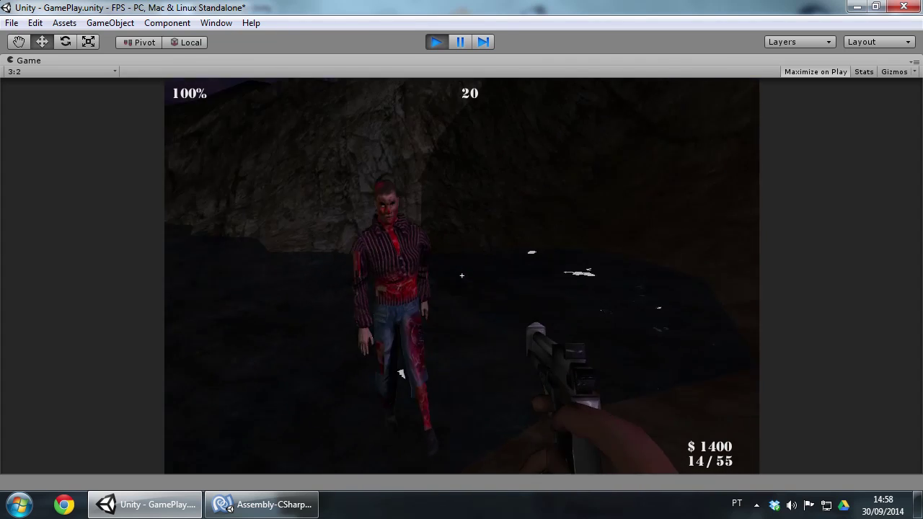
key(w)
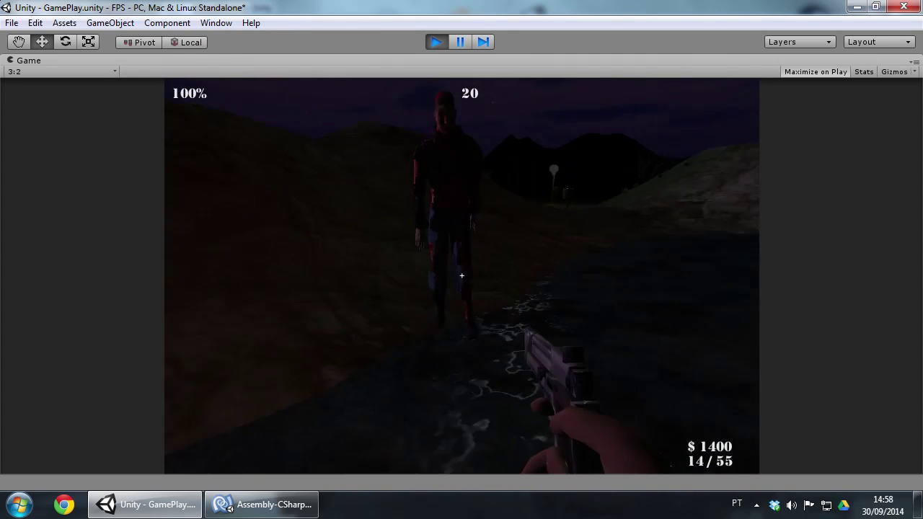
key(w)
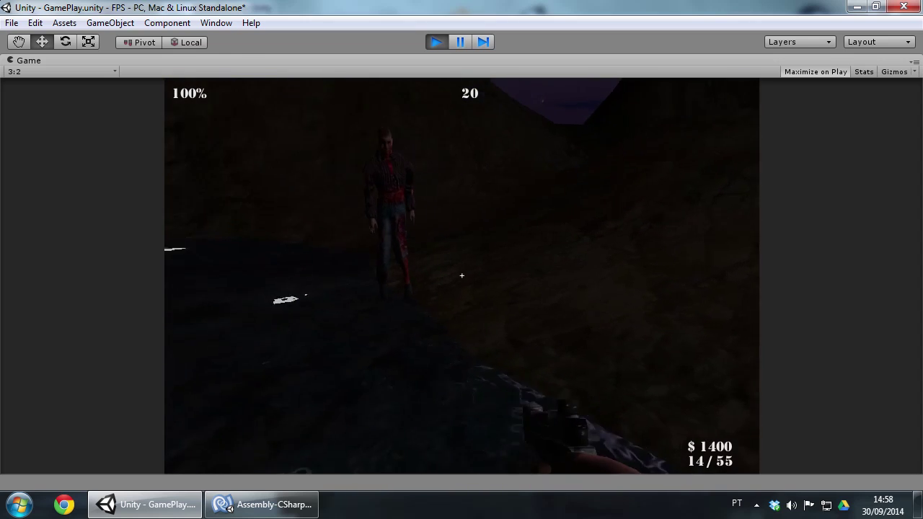
key(s)
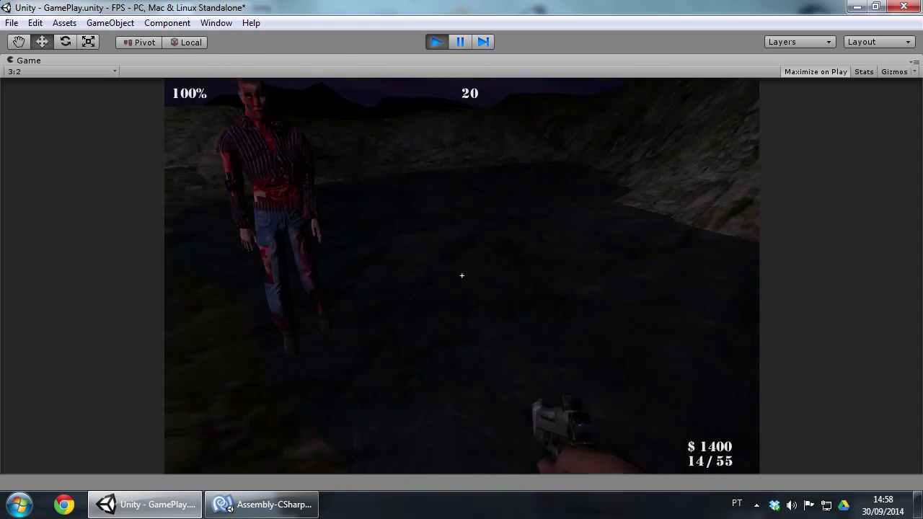
key(w)
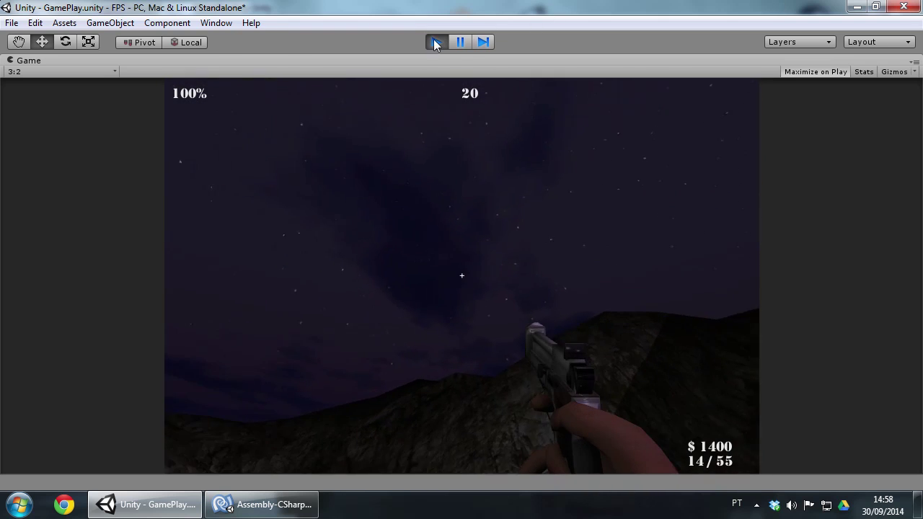
key(ctrl+p)
Step: Bring up EnemyBehaviour.cs in MonoDevelop, read through ActionCharacter and select the transform.LookAt line
click(261, 504)
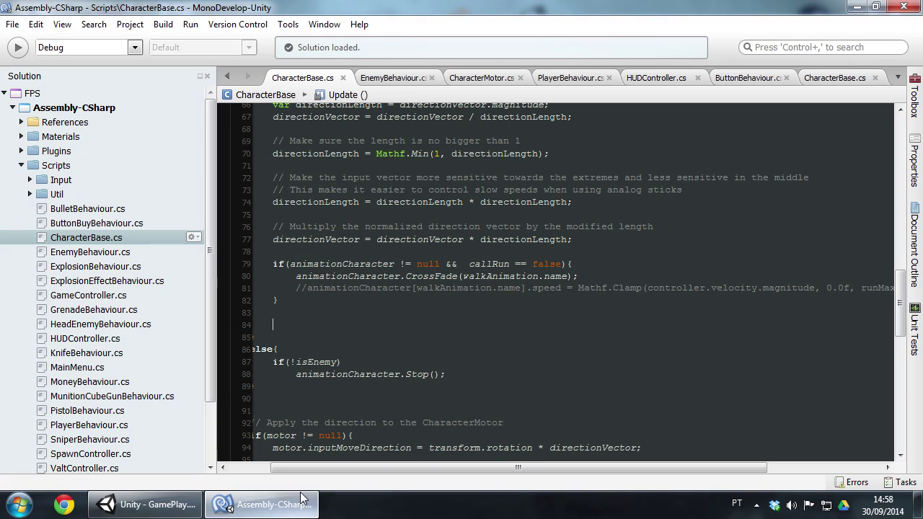
click(399, 77)
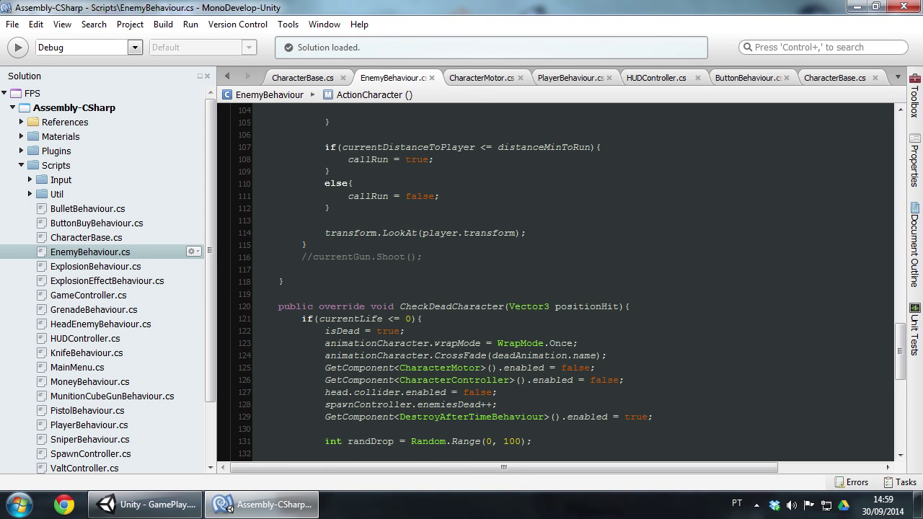
scroll(555, 281, up, 3)
scroll(555, 281, up, 2)
scroll(555, 281, up, 4)
scroll(555, 282, up, 2)
scroll(555, 282, up, 4)
scroll(556, 282, up, 3)
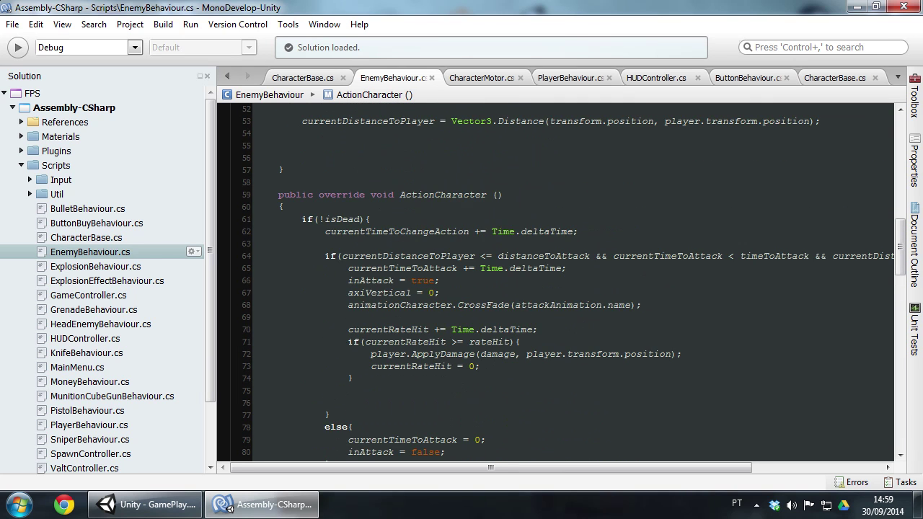
scroll(555, 281, down, 4)
scroll(555, 282, down, 2)
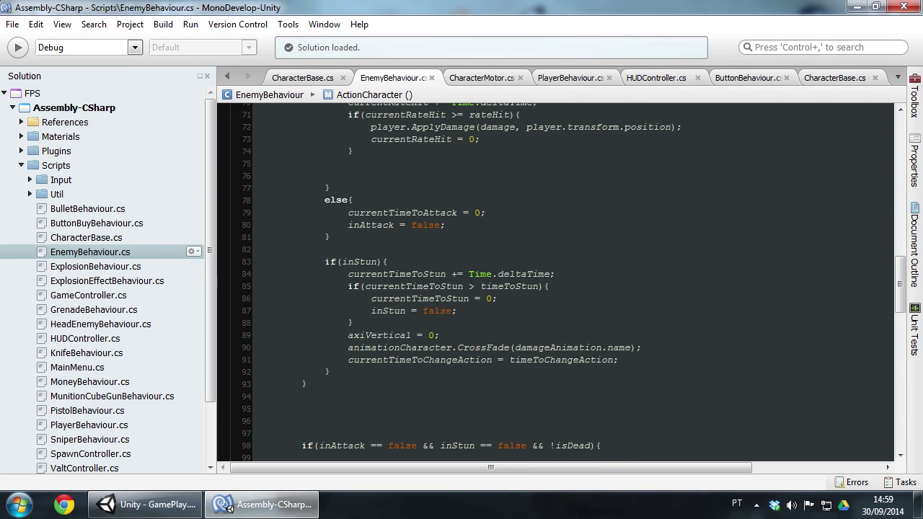
scroll(555, 282, down, 3)
scroll(555, 281, down, 7)
scroll(555, 281, down, 4)
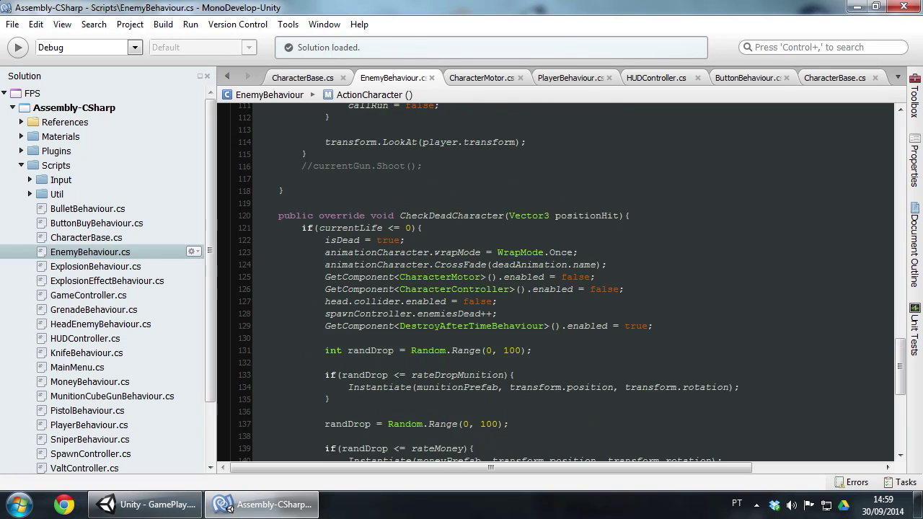
scroll(555, 281, down, 2)
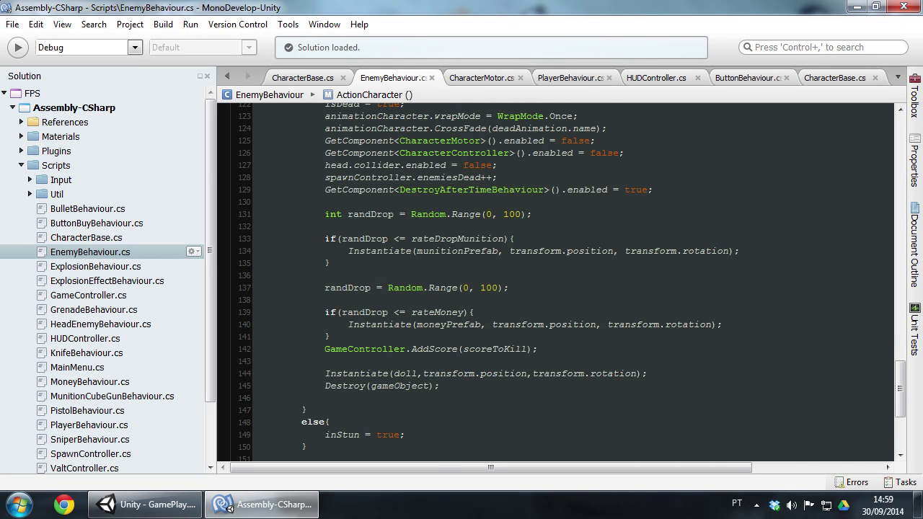
scroll(555, 282, down, 3)
scroll(555, 281, down, 1)
scroll(555, 281, down, 1)
scroll(555, 282, up, 3)
scroll(556, 282, up, 4)
scroll(555, 281, up, 4)
scroll(555, 281, up, 3)
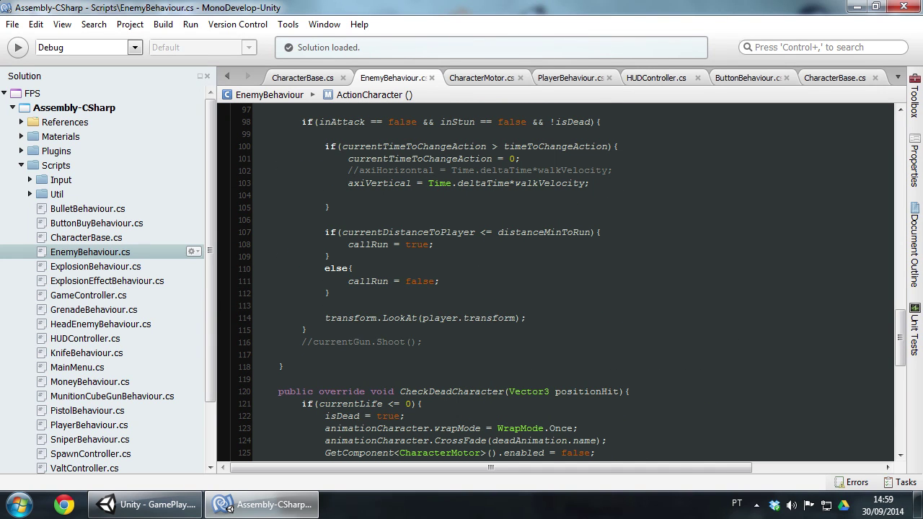
drag(526, 318, 325, 318)
Step: Comment out the transform.LookAt line and discard an unfinished GetComponent line
click(324, 318)
text(//)
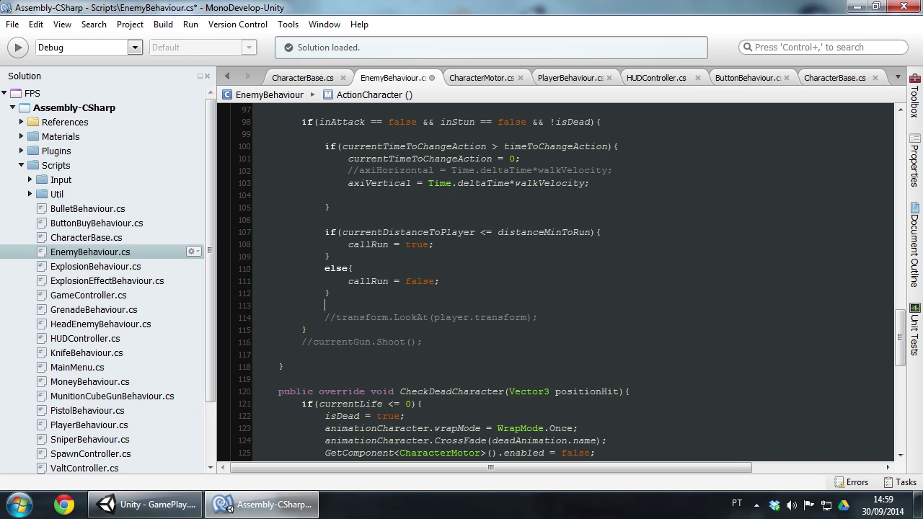
key(Return)
text(get)
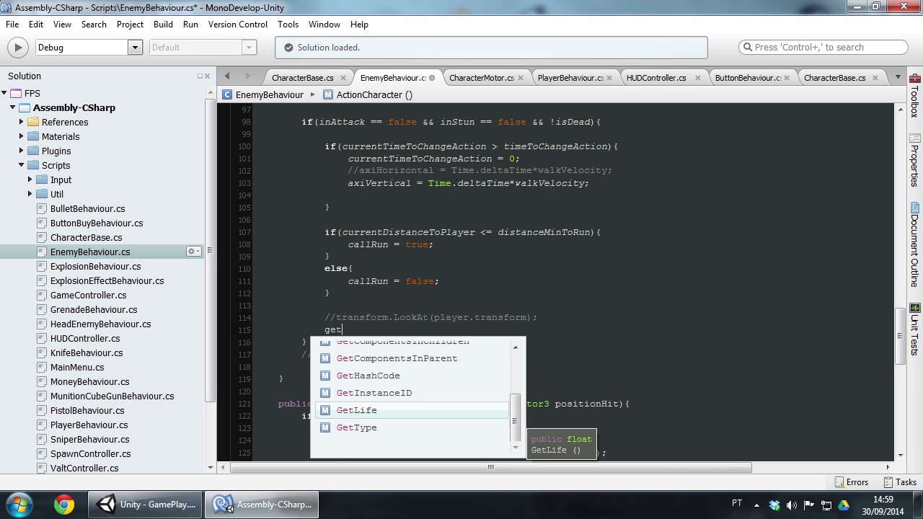
text(C)
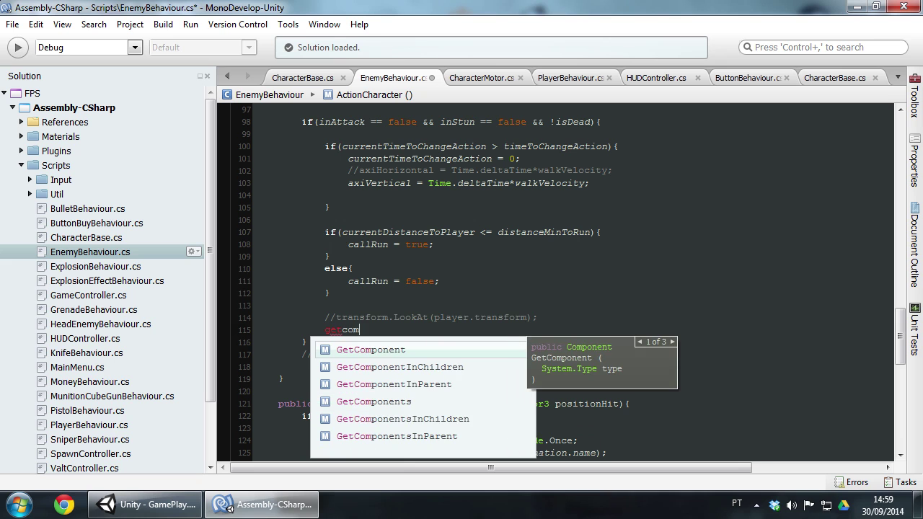
key(Return)
key(shift+Home)
key(BackSpace)
Step: Declare 'private NavMeshAgent navMesh;' below the doll field declaration
scroll(556, 281, up, 11)
scroll(555, 281, up, 14)
scroll(556, 281, down, 6)
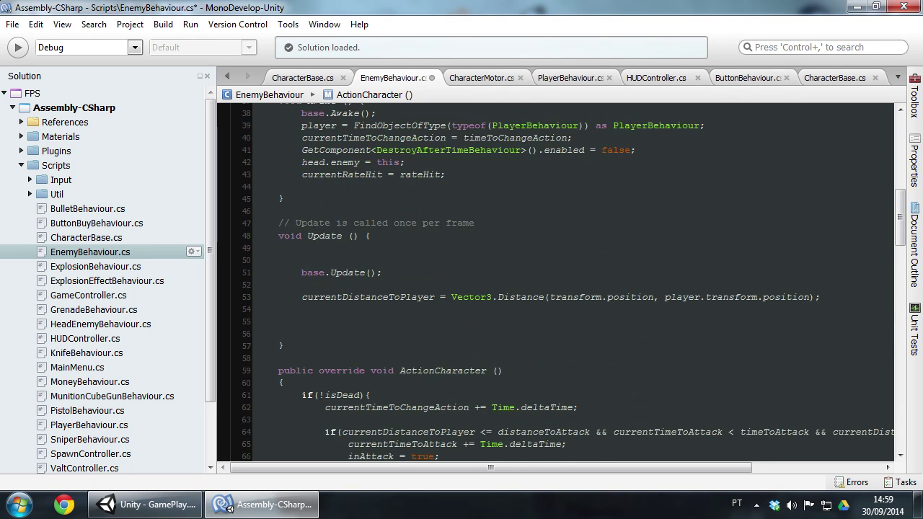
click(446, 150)
scroll(556, 281, up, 4)
click(411, 175)
key(Return)
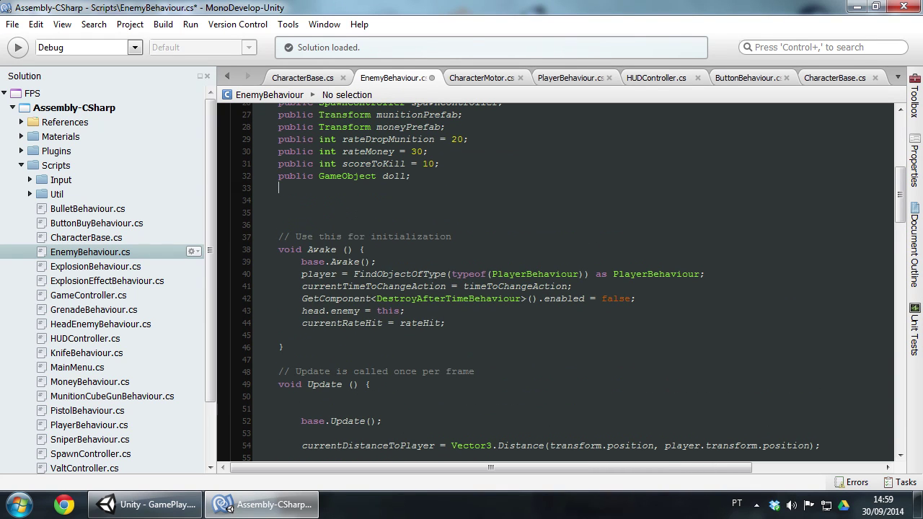
text(private )
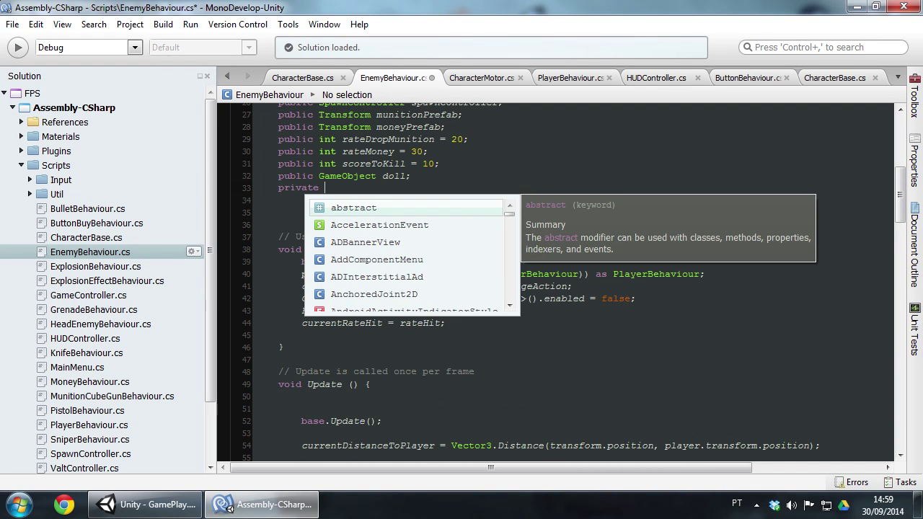
text(nav)
key(Down)
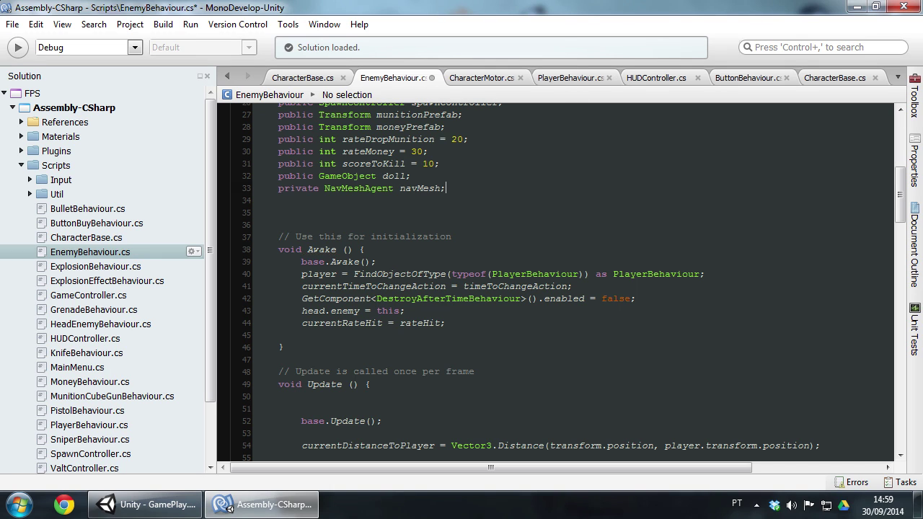
Step: Begin a navMesh = GetComponent line at the end of Awake, undoing a botched attempt
click(411, 188)
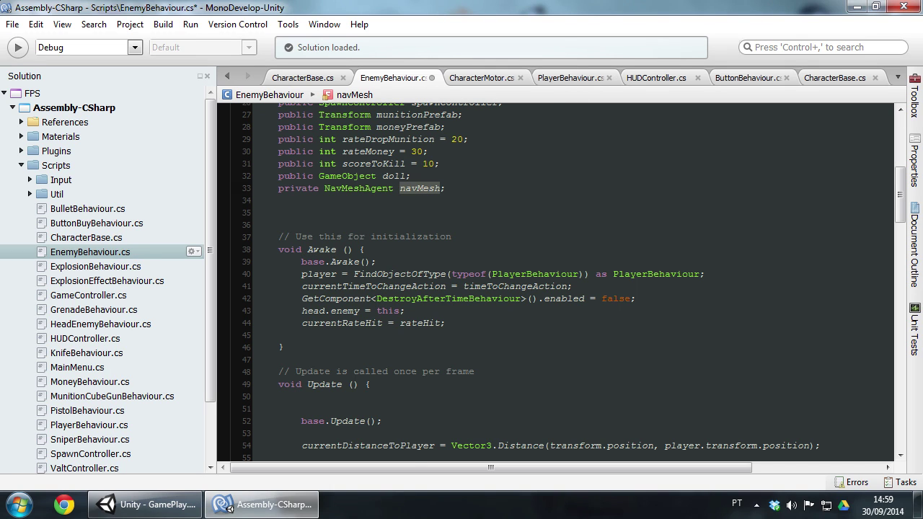
click(447, 323)
key(Return)
text(navMesh =)
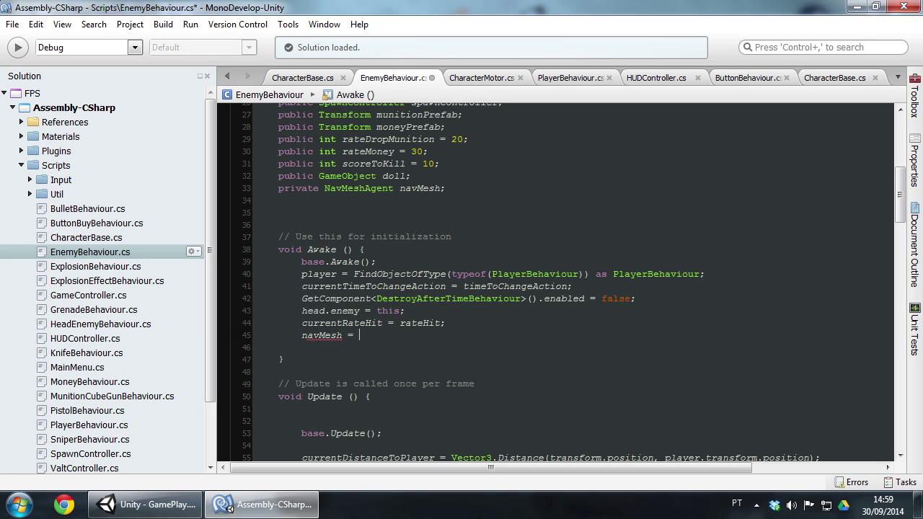
text( Get)
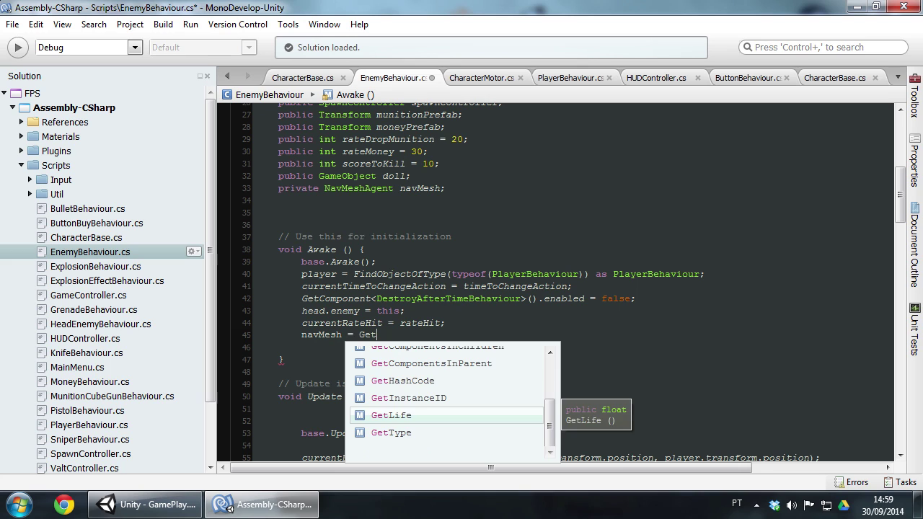
key(Down)
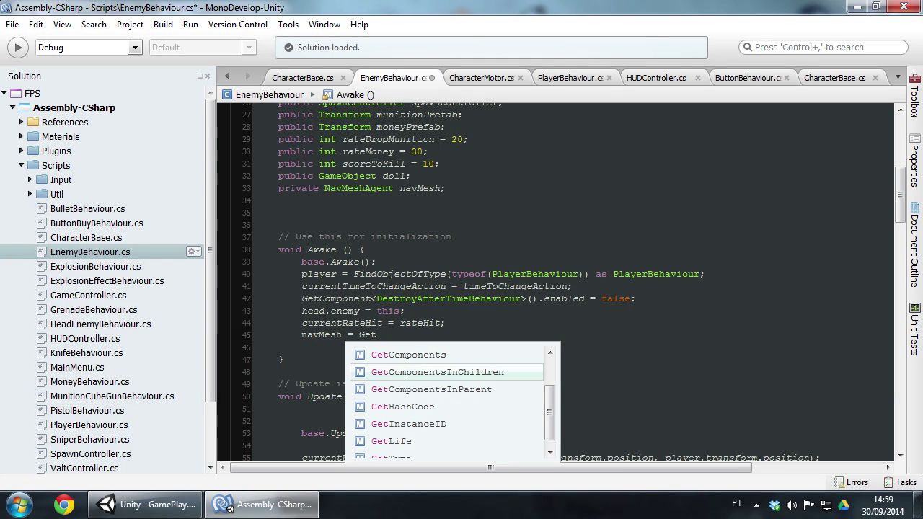
key(Down)
key(Up)
key(Up)
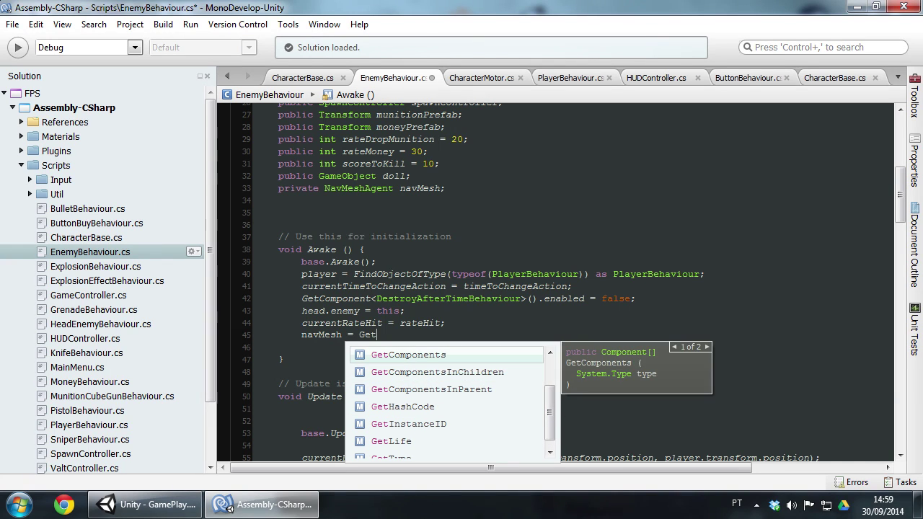
key(Return)
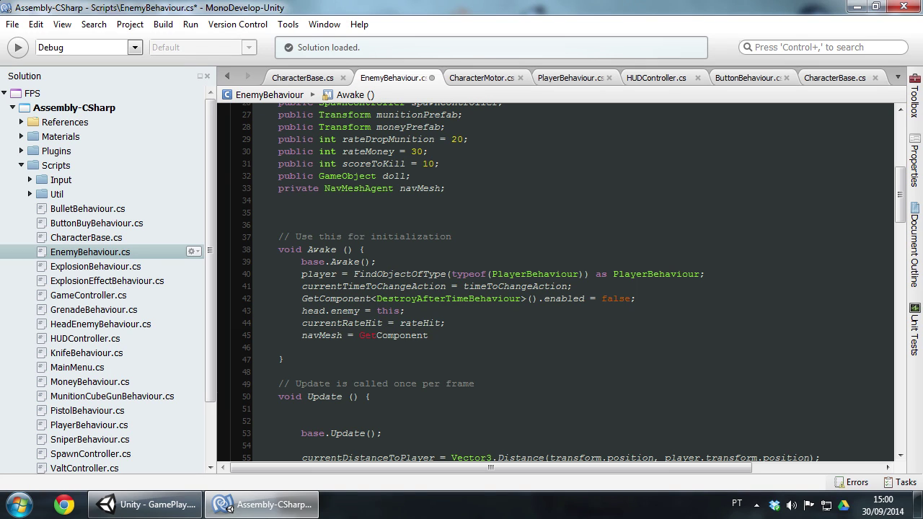
text(<)
key(ctrl+space)
text(])
key(Return)
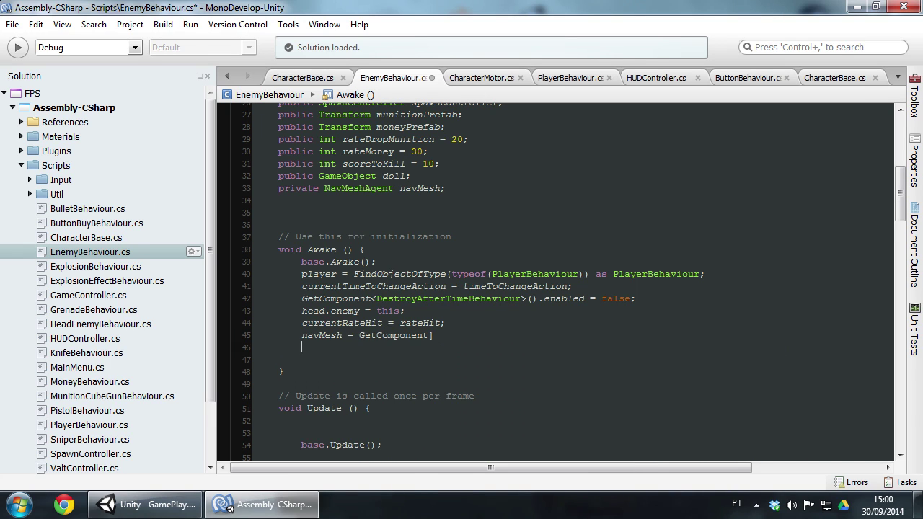
key(ctrl+z)
key(ctrl+z)
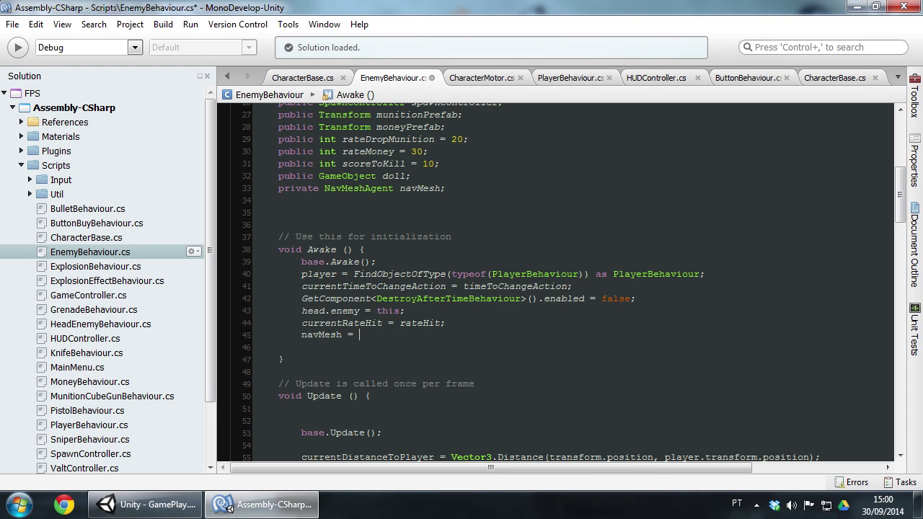
Step: Complete 'navMesh = GetComponent<NavMeshAgent>();' in Awake and save the script
text(G)
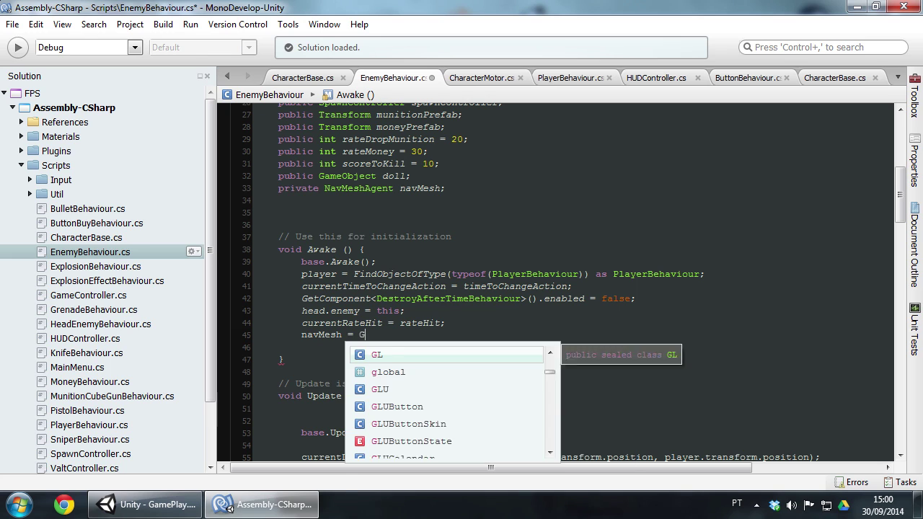
text(etT)
key(BackSpace)
text(Comp)
key(Return)
text(<)
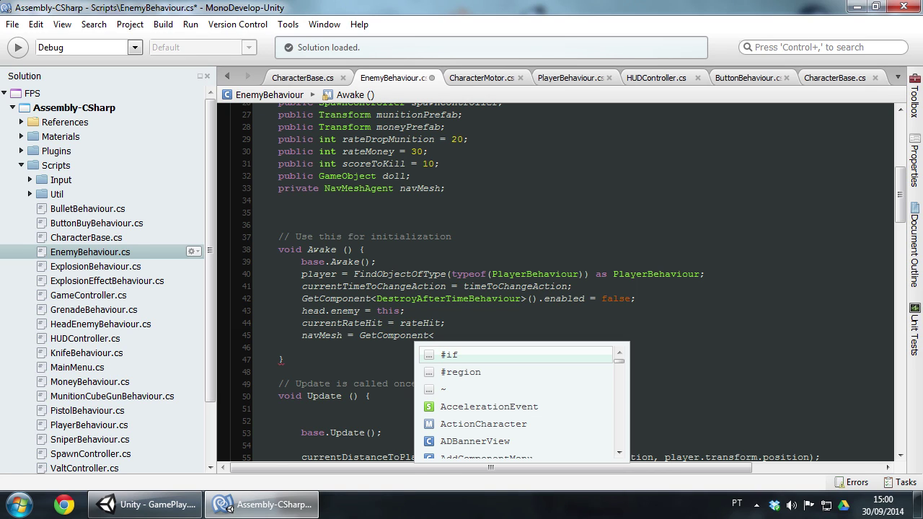
text(nav)
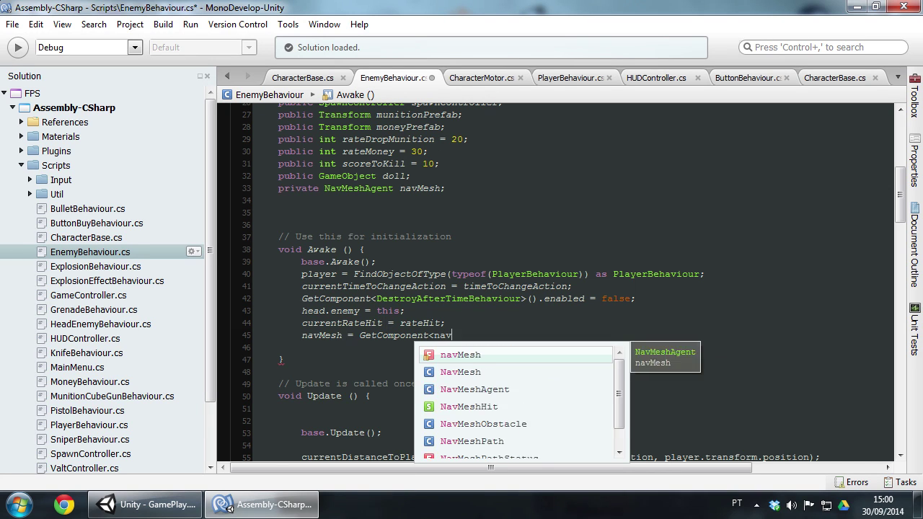
key(Down)
key(Down)
key(Down)
key(Up)
key(Return)
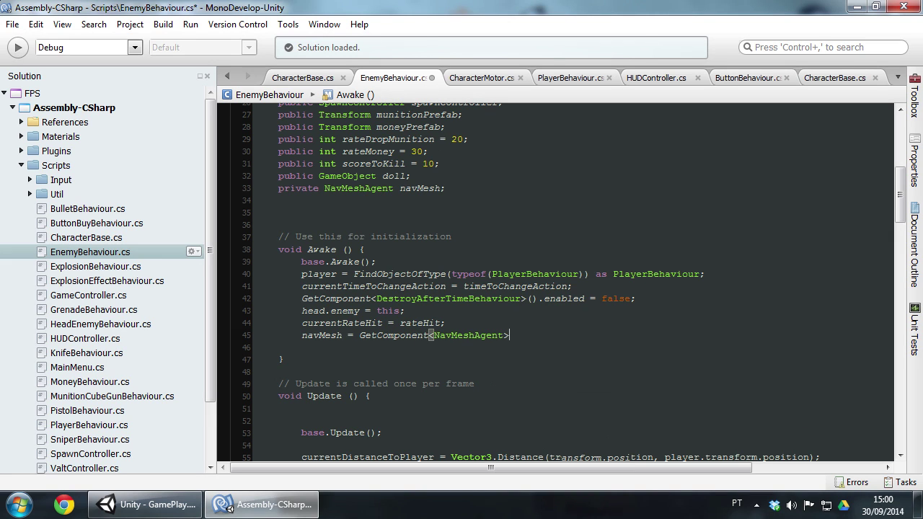
key(ctrl+s)
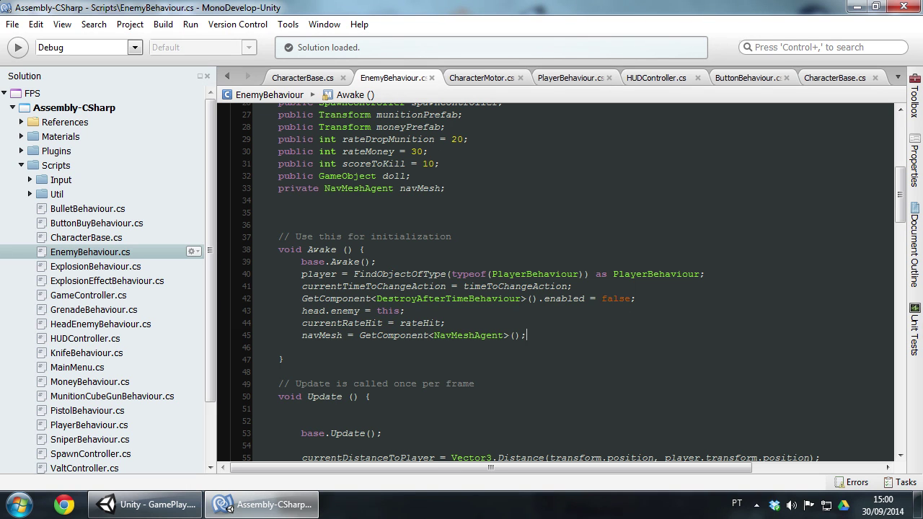
Step: Close the spare CharacterBase.cs and CharacterMotor.cs tabs
scroll(556, 281, down, 10)
scroll(555, 281, down, 10)
scroll(555, 281, down, 6)
click(875, 77)
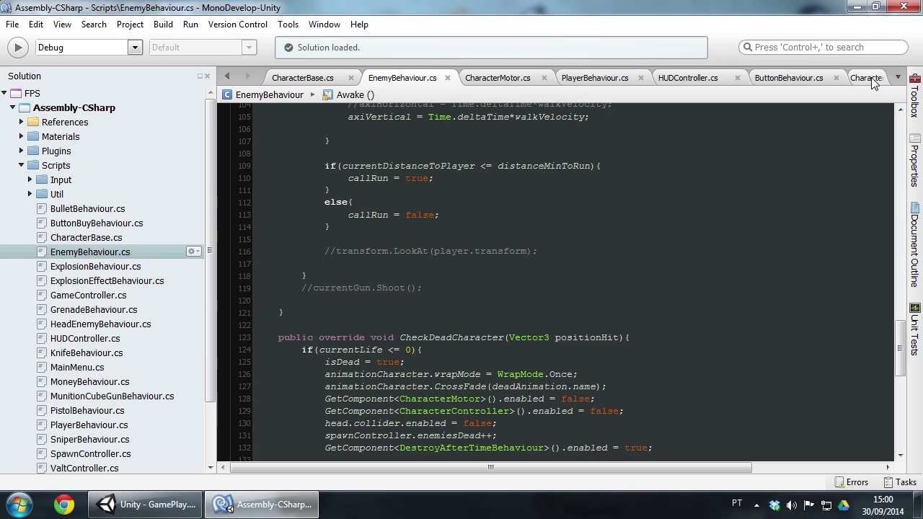
click(563, 78)
click(253, 500)
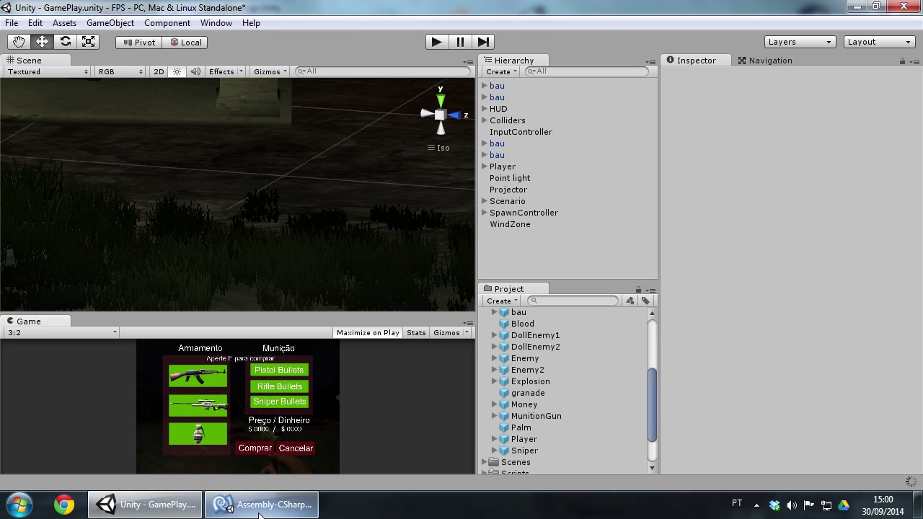
click(260, 509)
Step: Add 'navMesh.destination = player.transform;' under the LookAt comment, save, and return to Unity
click(406, 288)
key(Return)
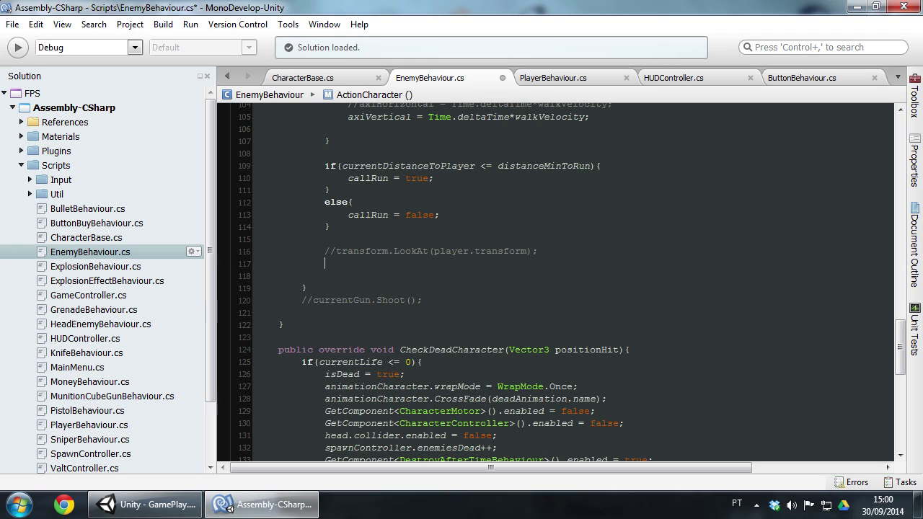
text(nave)
key(BackSpace)
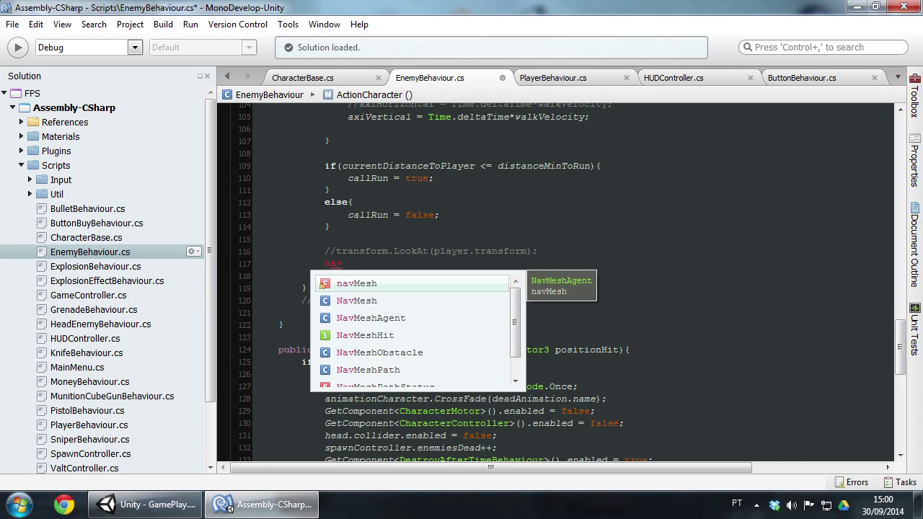
key(Down)
key(Up)
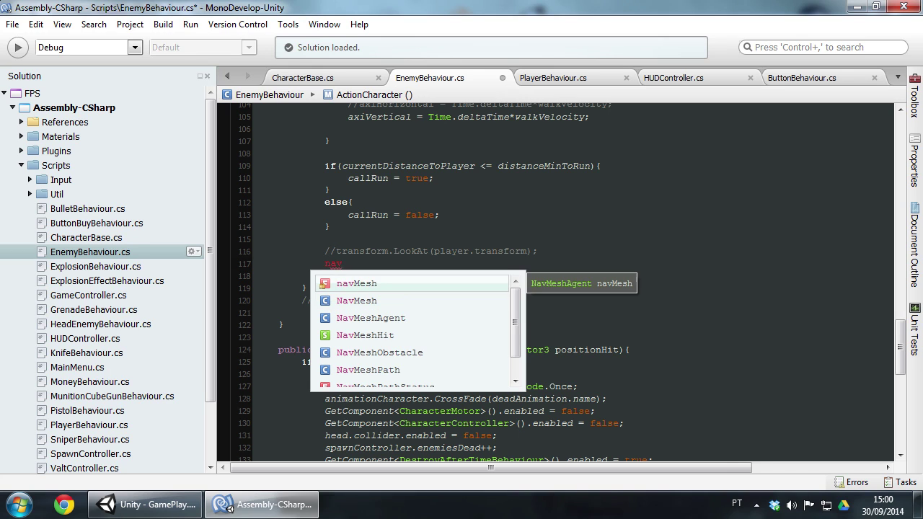
key(Return)
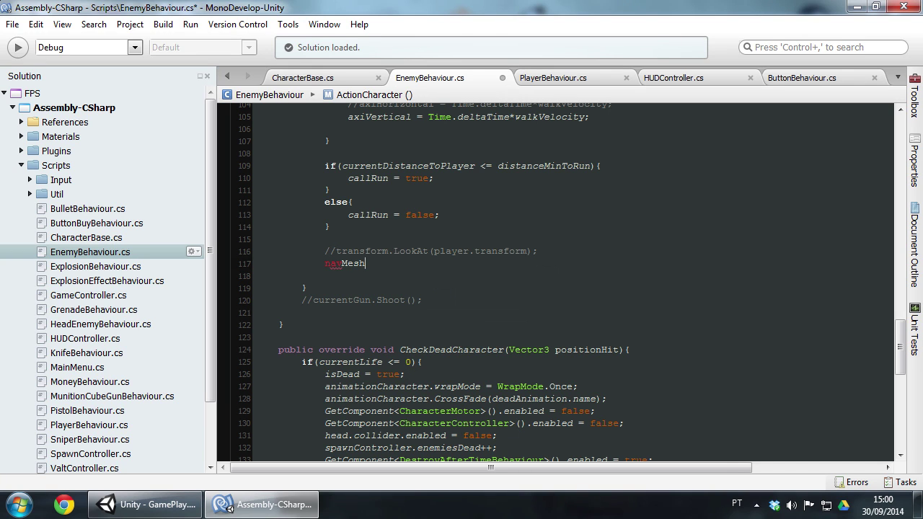
text(.)
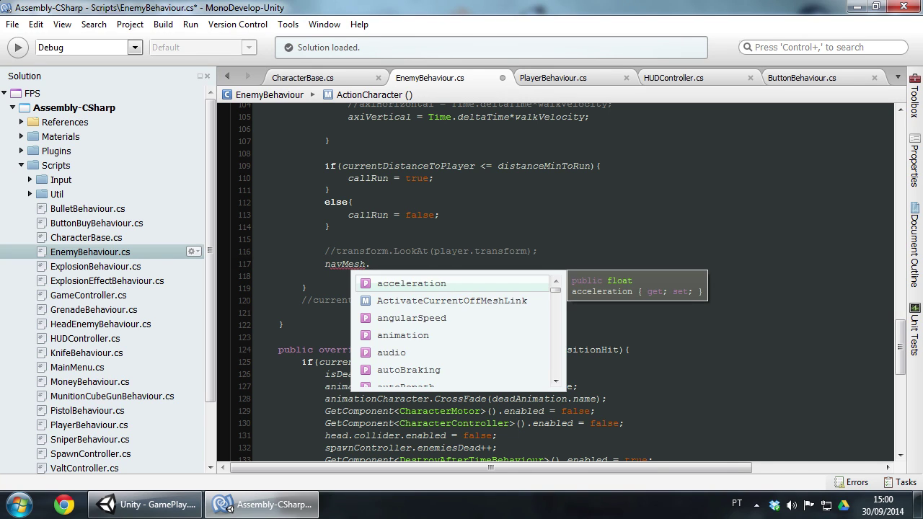
text(de)
key(Return)
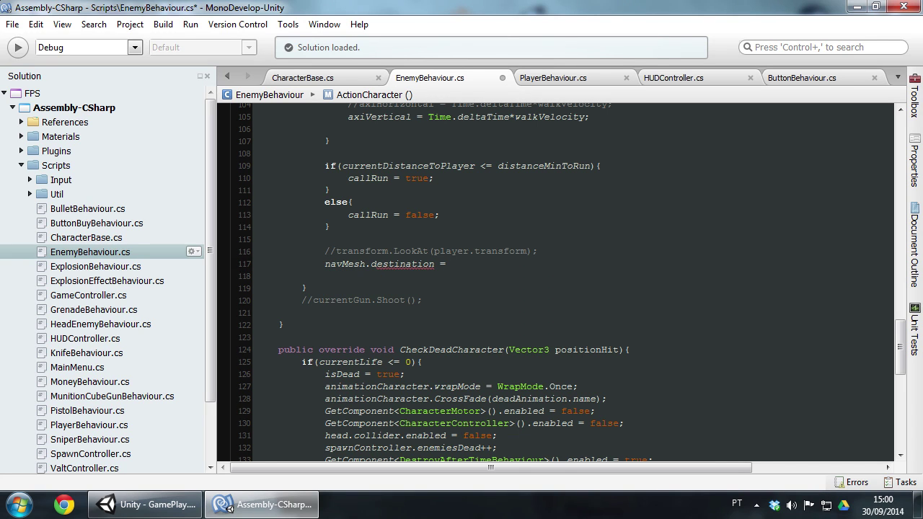
text(player.transform;)
key(ctrl+s)
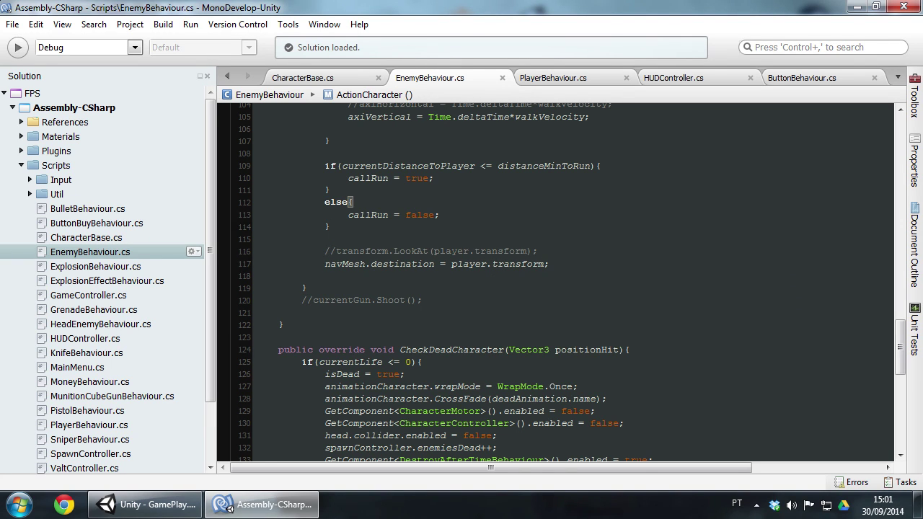
click(163, 497)
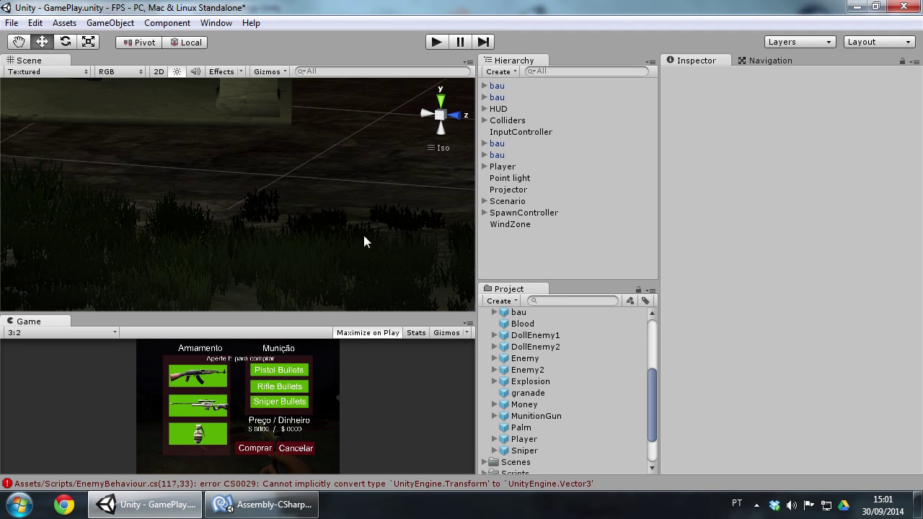
Step: Follow the compile error to line 117 and change the destination to player.transform.position
click(436, 43)
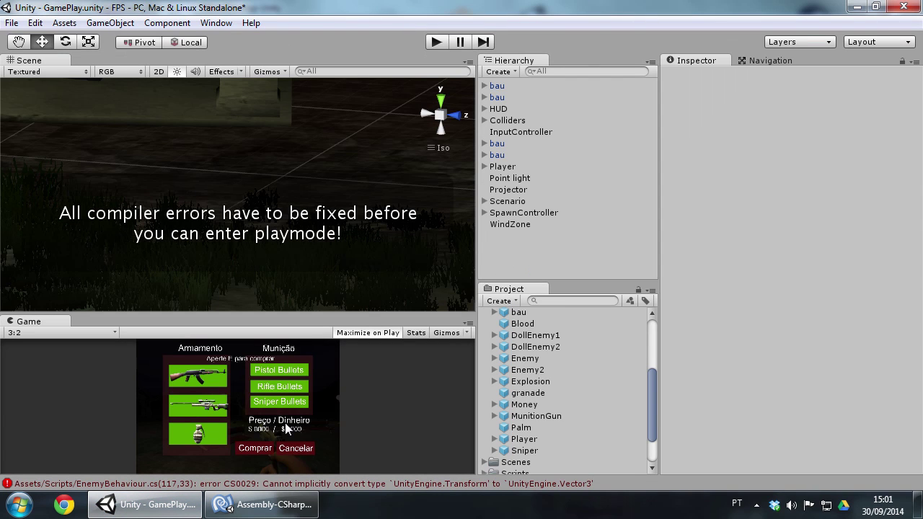
click(281, 486)
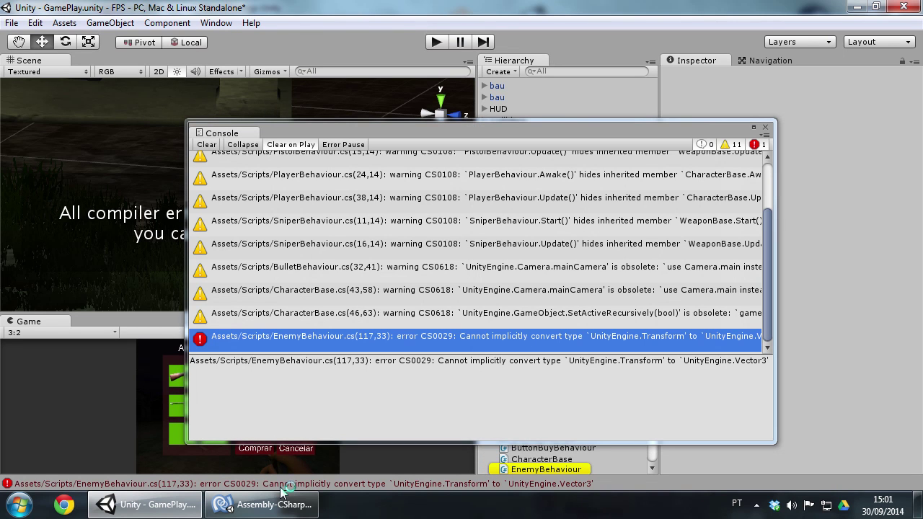
click(284, 497)
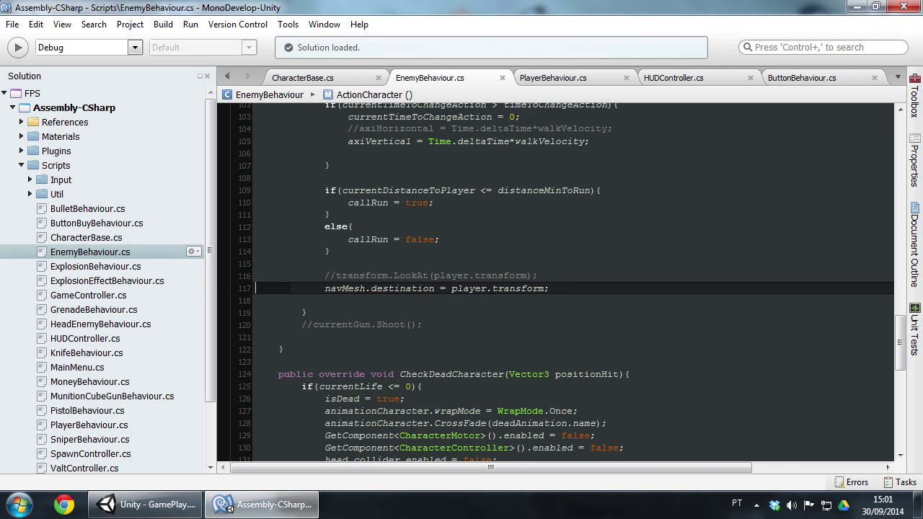
text(.po)
key(Return)
Step: Back in Unity, close the Console and playtest the game
click(148, 505)
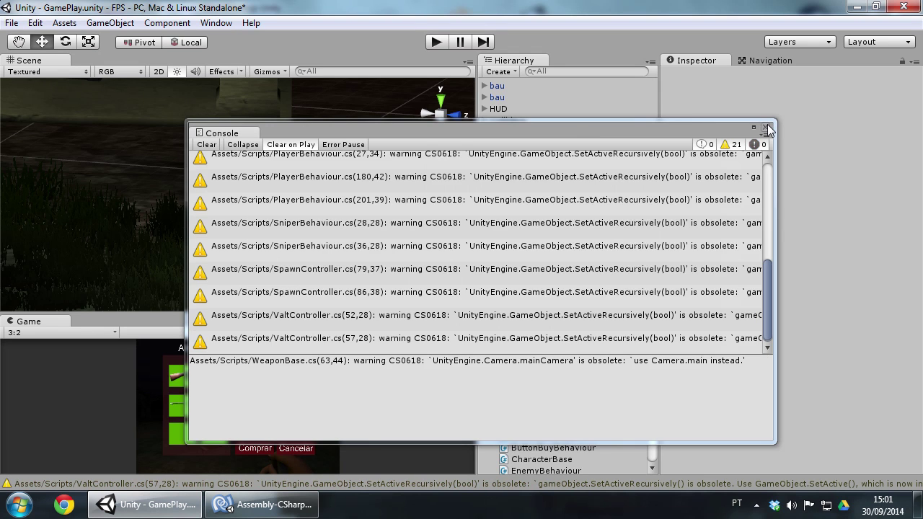
click(766, 128)
key(ctrl+p)
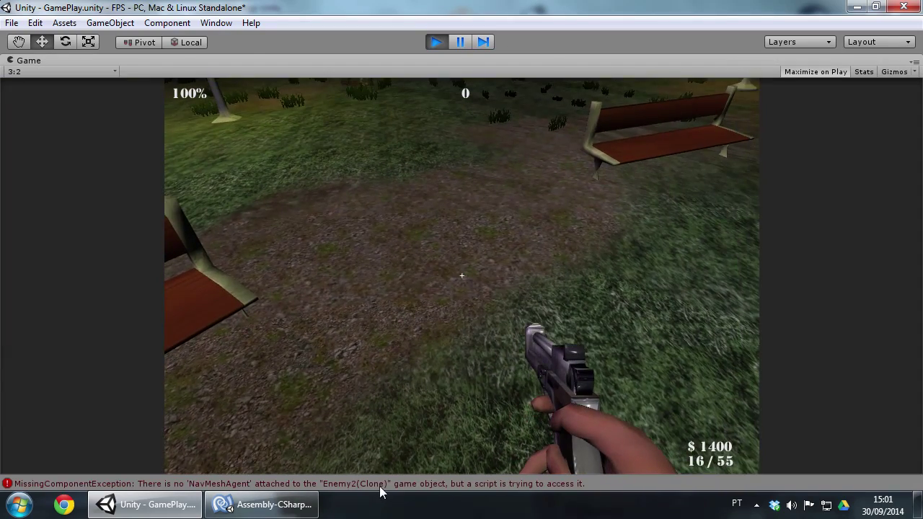
key(w)
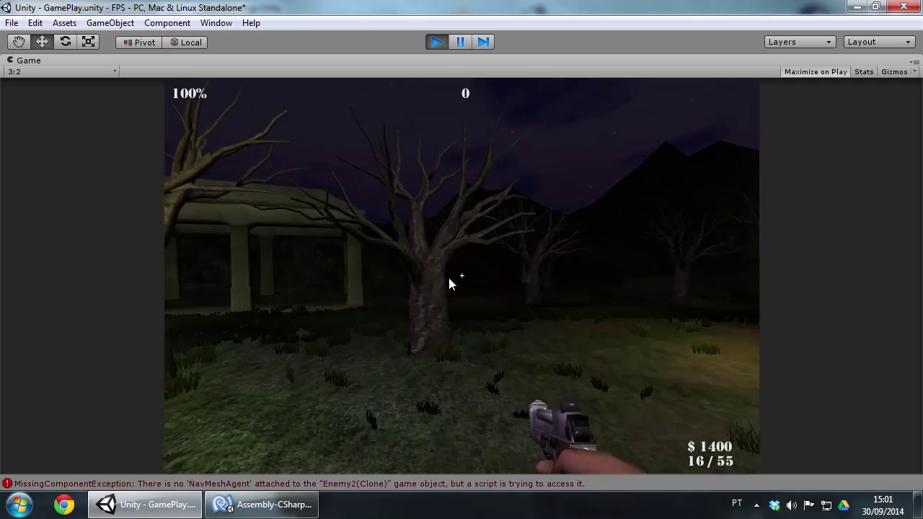
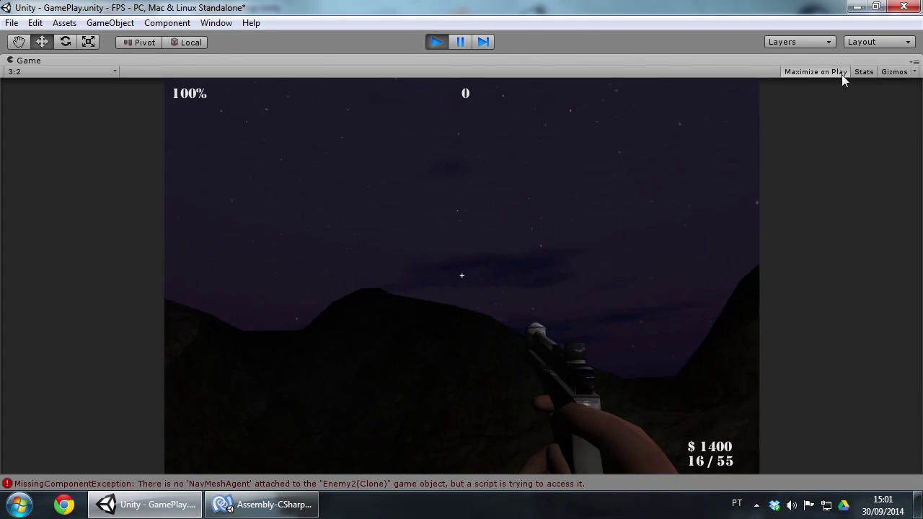
Step: Stop Play mode and select the Enemy2 prefab in the Project panel
click(436, 43)
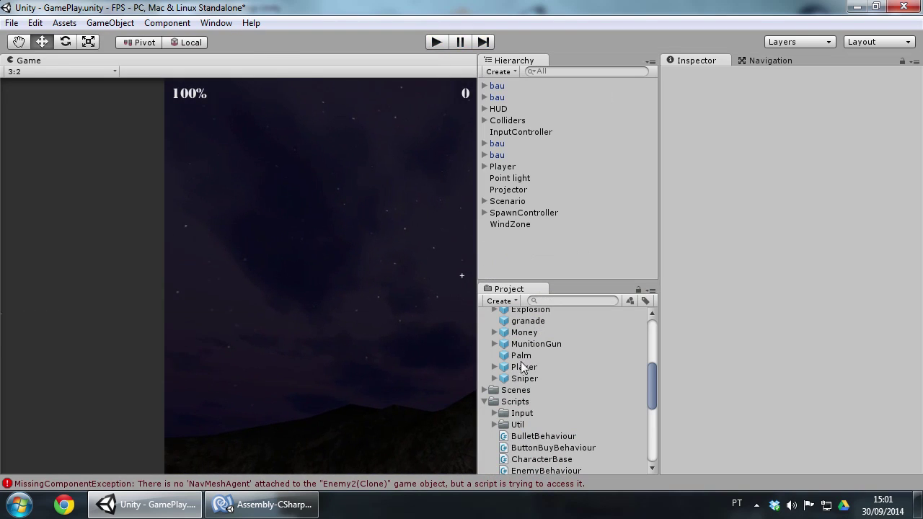
click(560, 249)
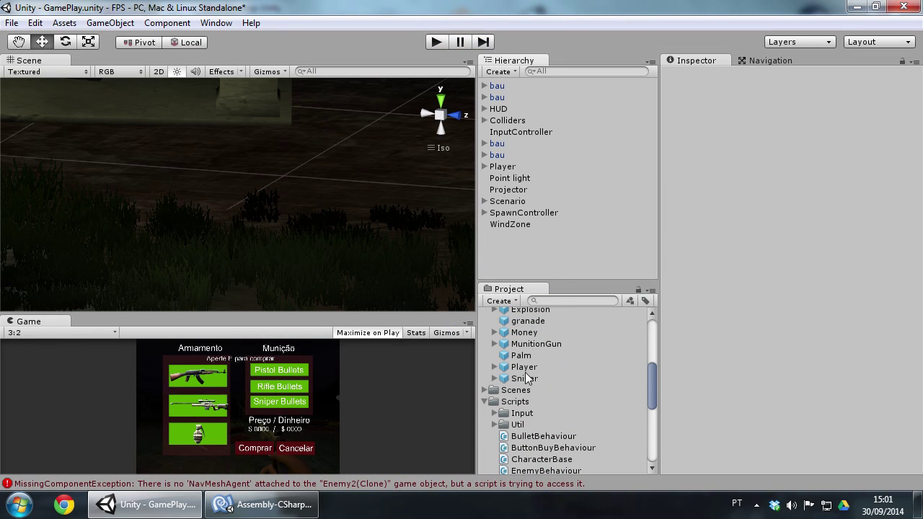
scroll(527, 378, up, 3)
click(543, 385)
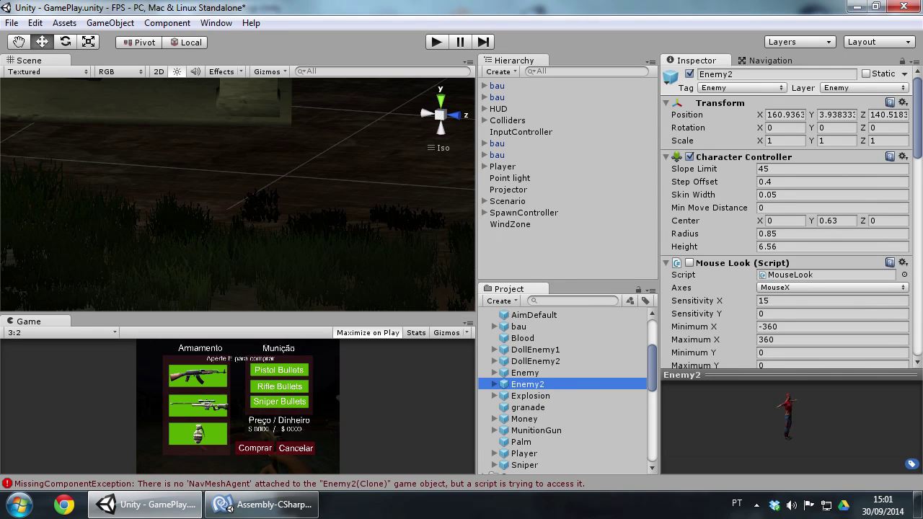
scroll(786, 217, down, 3)
scroll(786, 216, up, 2)
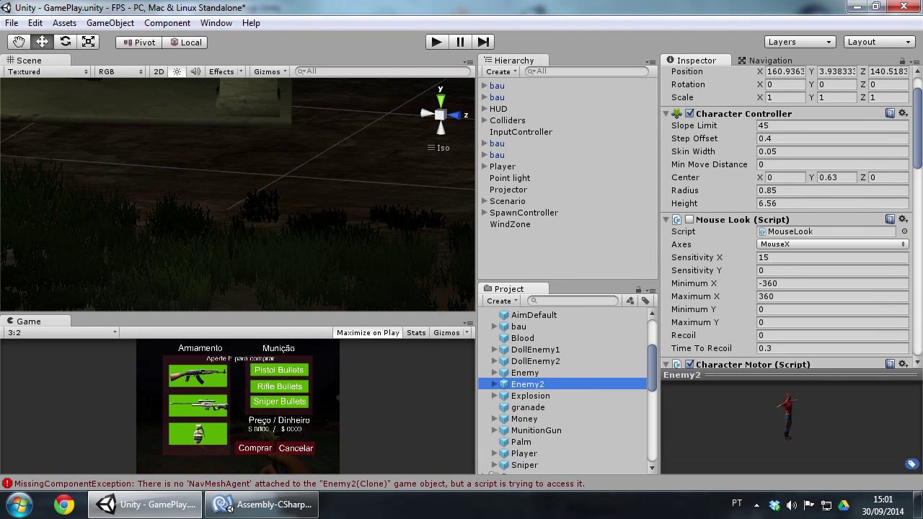
Step: Remove the Character Motor component from Enemy2 after the Character Controller removal is blocked
click(902, 114)
click(829, 148)
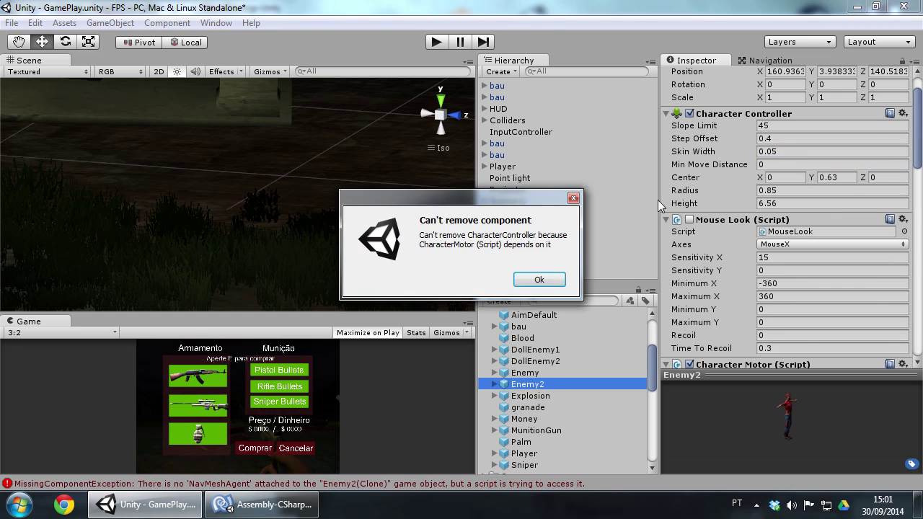
click(546, 281)
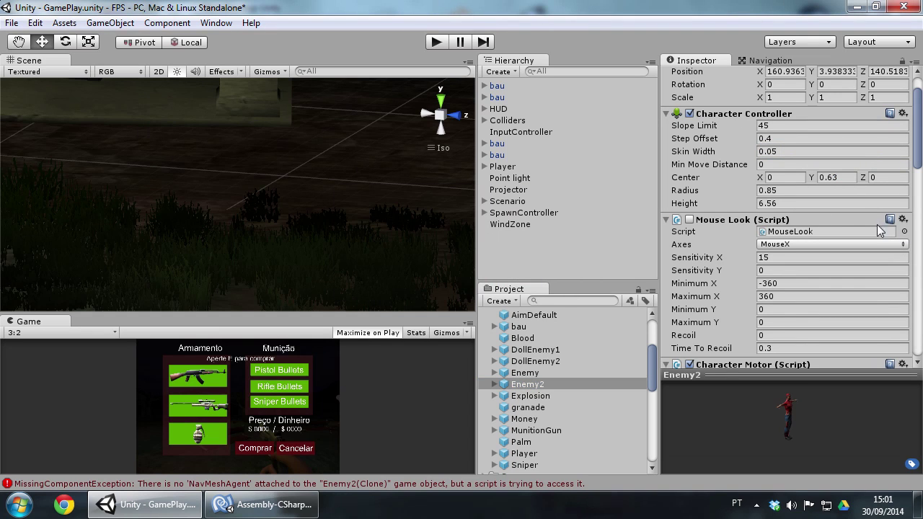
scroll(920, 147, down, 5)
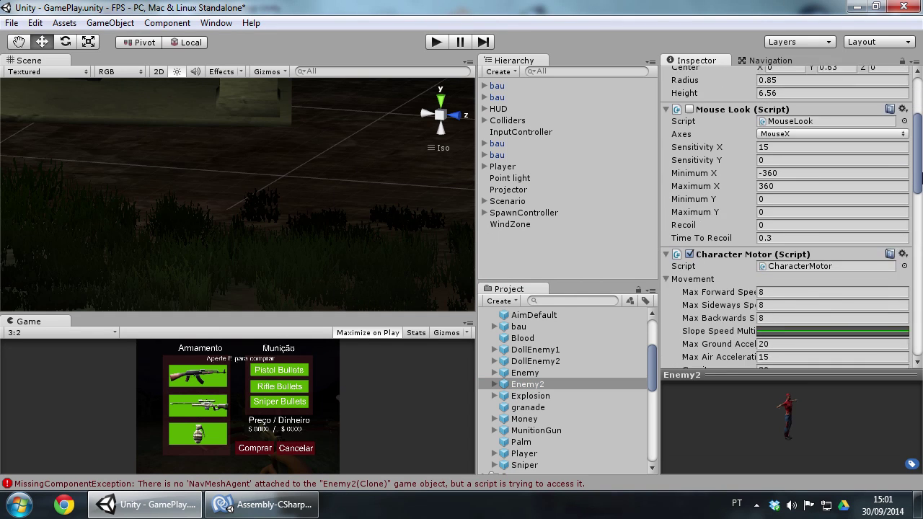
click(902, 226)
click(883, 266)
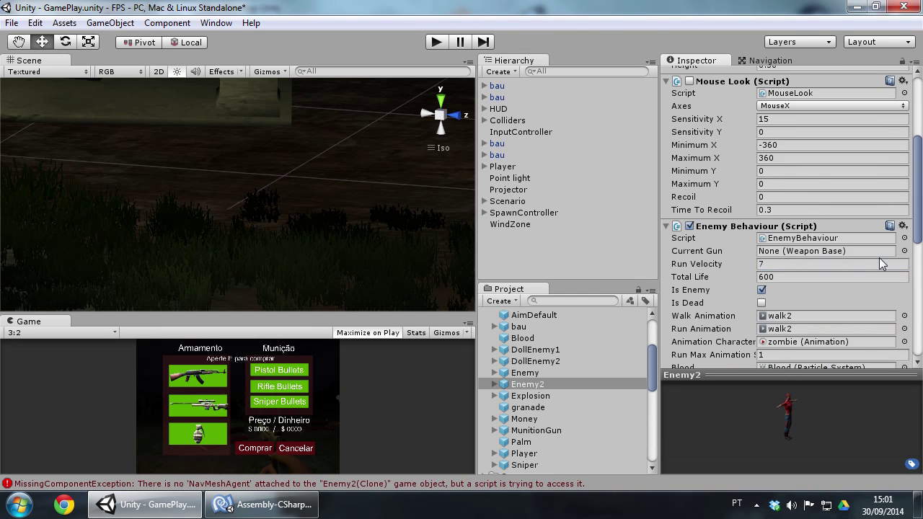
scroll(881, 265, up, 3)
Step: Remove the Mouse Look and Character Controller components from Enemy2
click(903, 170)
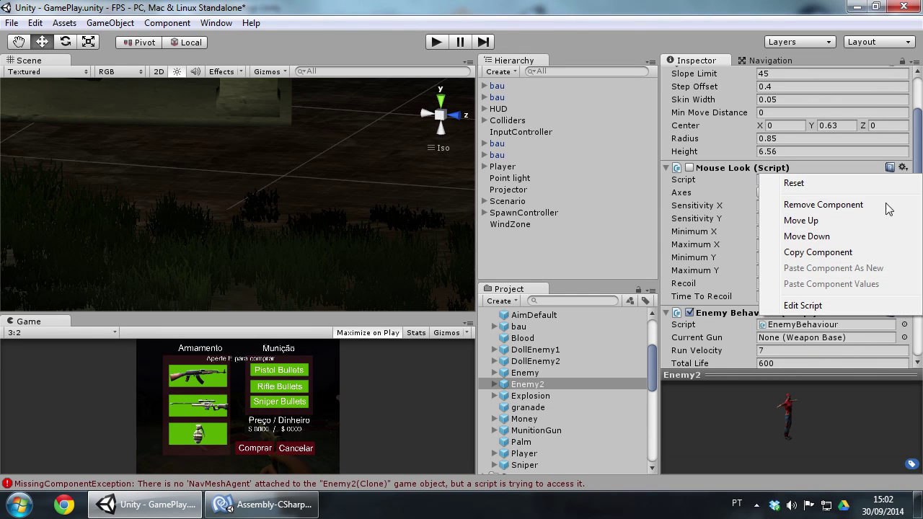
click(881, 205)
scroll(887, 165, up, 3)
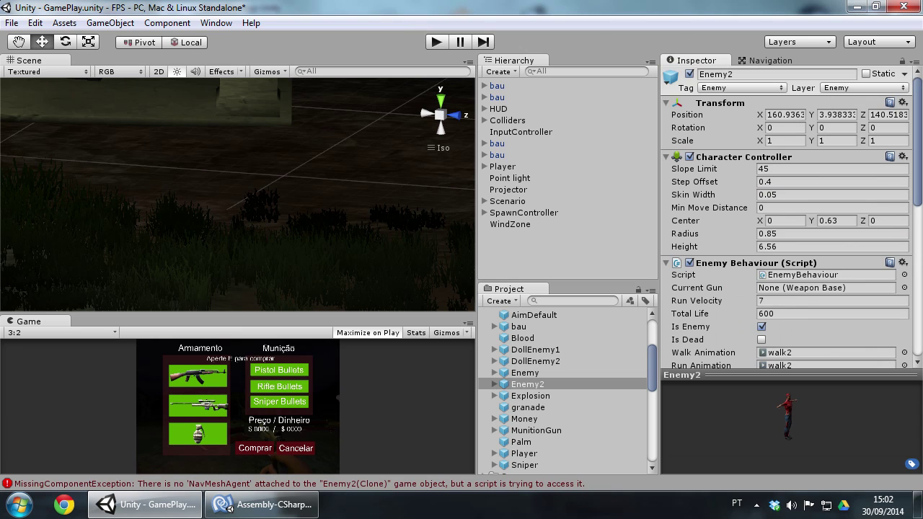
click(903, 156)
click(883, 194)
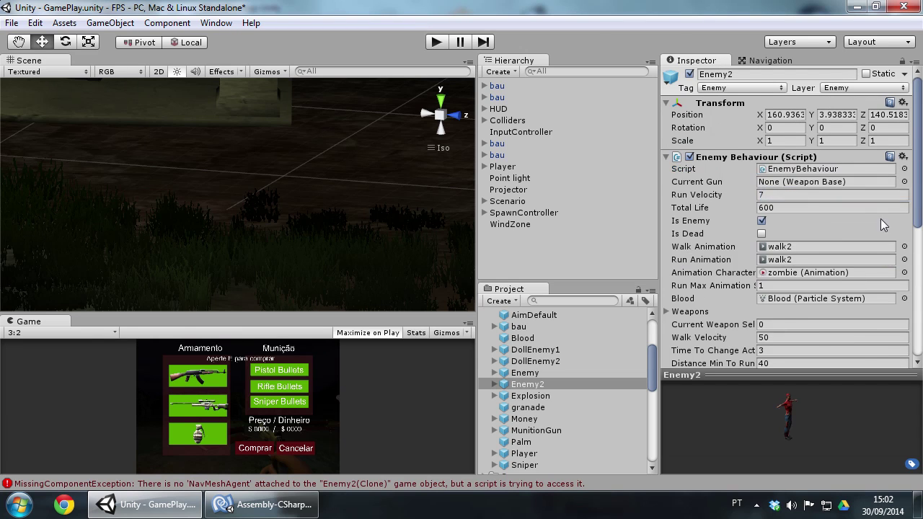
scroll(883, 225, down, 10)
click(781, 355)
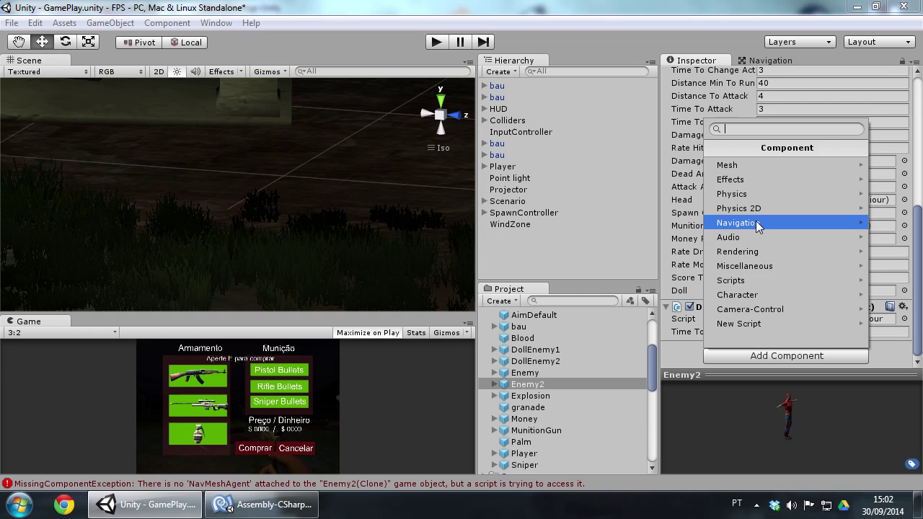
click(758, 227)
Step: Add a Nav Mesh Agent to Enemy2, place a copy in the scene, and set height 5.4, base offset 2.77 and radius 0.91
click(754, 167)
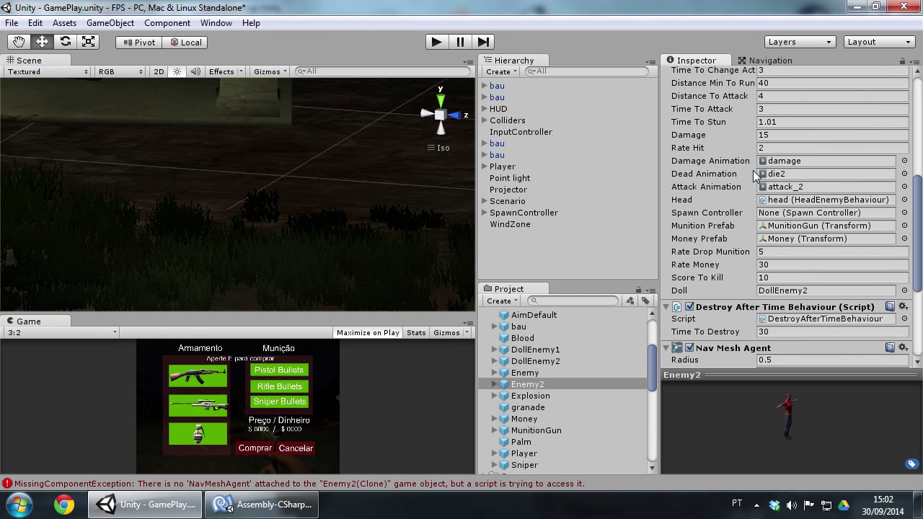
scroll(750, 177, down, 5)
drag(551, 384, 527, 280)
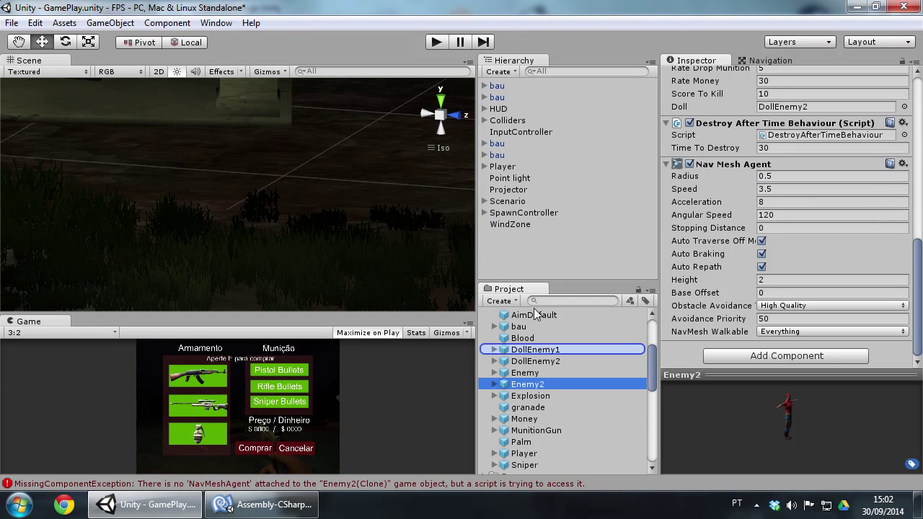
double_click(514, 238)
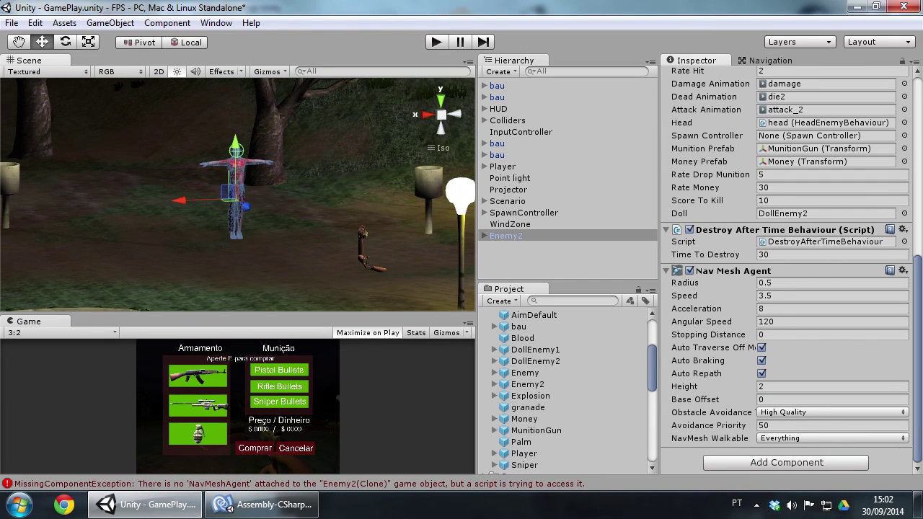
click(762, 372)
drag(750, 401, 838, 396)
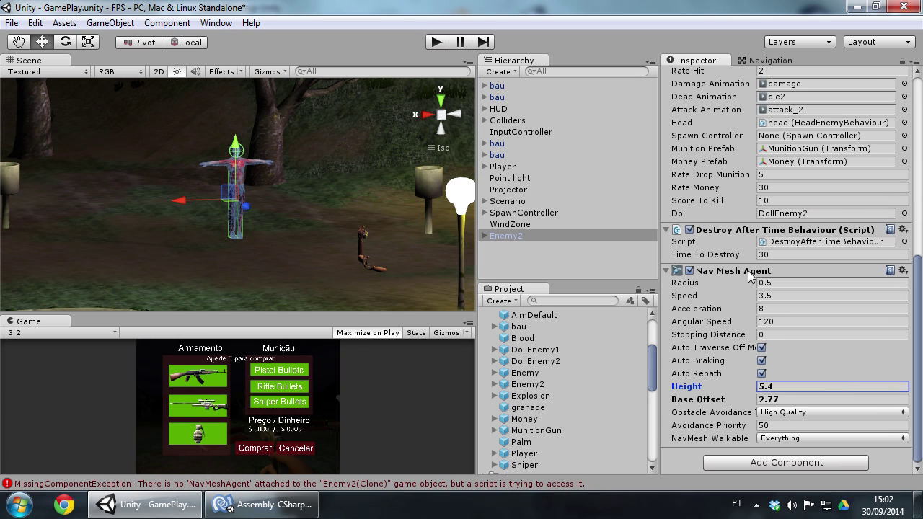
drag(755, 284, 768, 287)
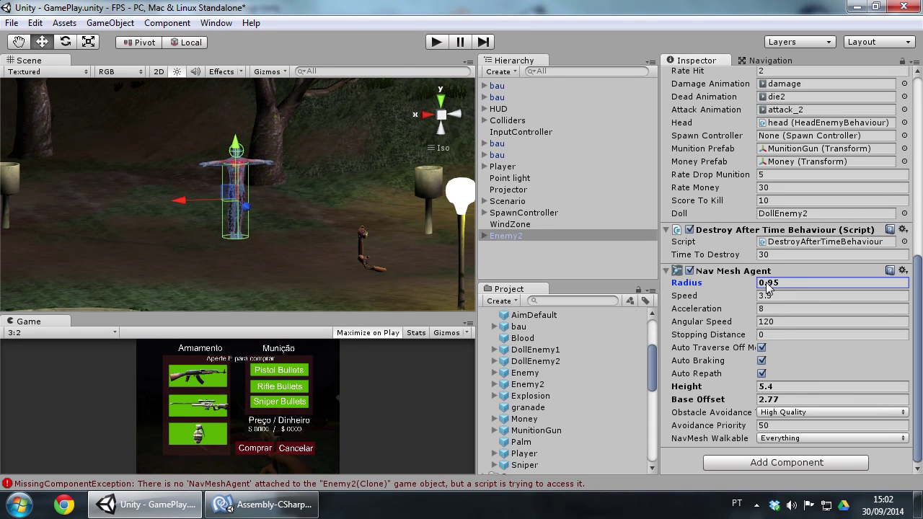
text(0.91)
Step: Compare against the Enemy prefab's agent, then set acceleration 3 and angular speed 70
click(829, 309)
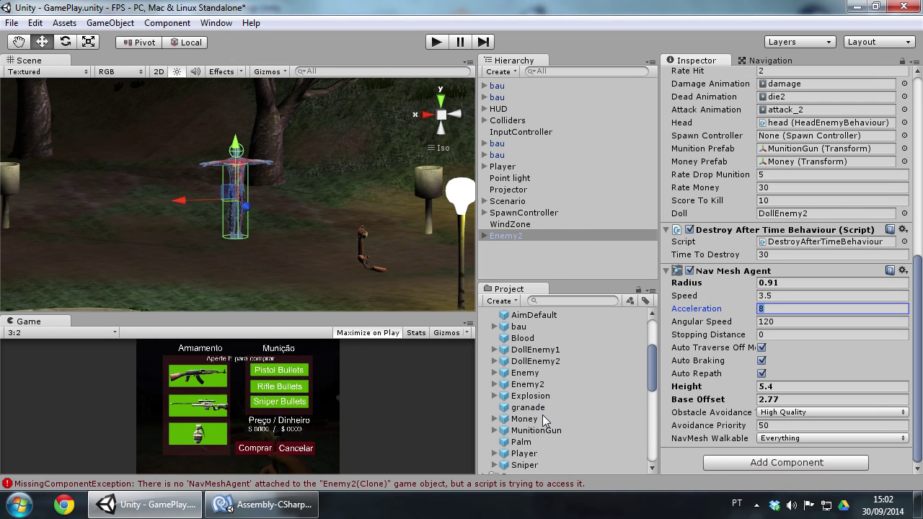
click(525, 373)
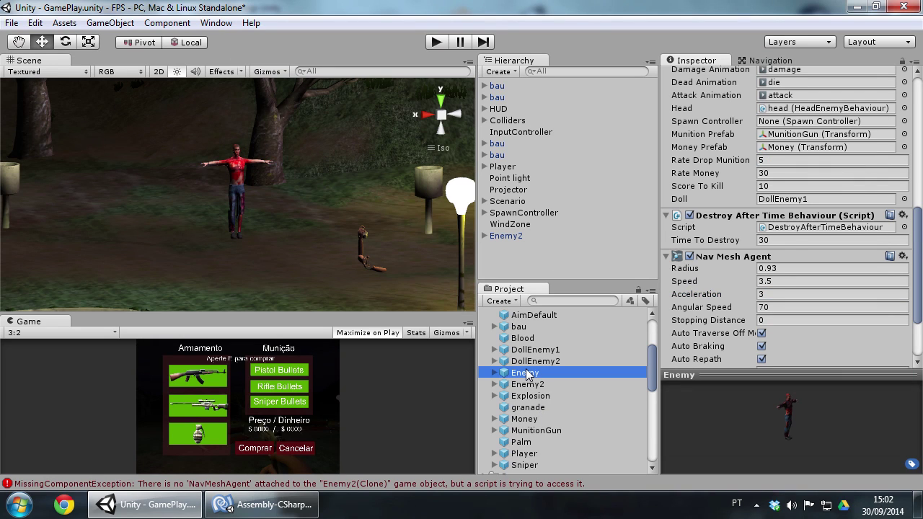
click(534, 385)
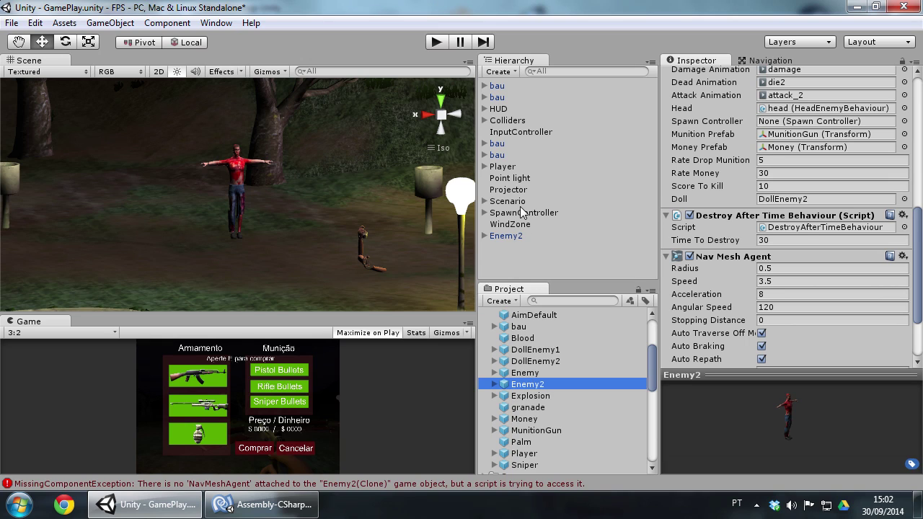
click(508, 238)
click(830, 309)
text(3)
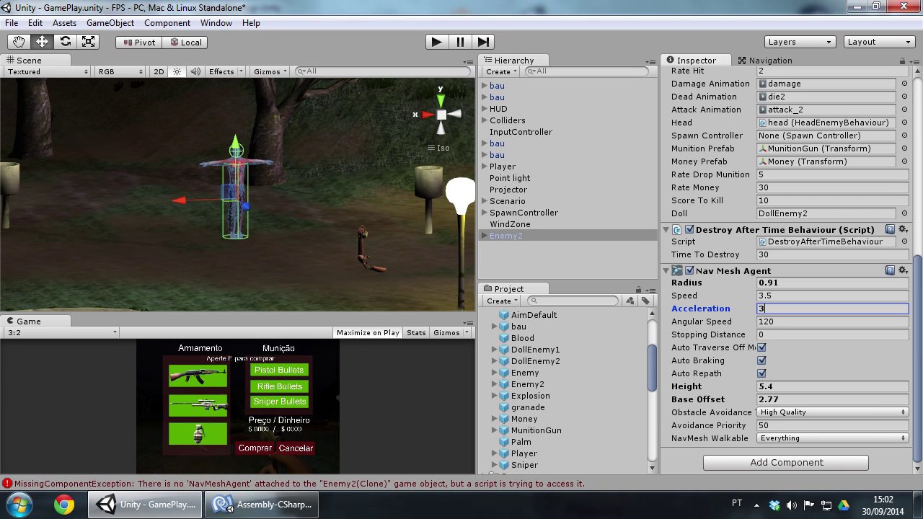
click(829, 321)
text(70)
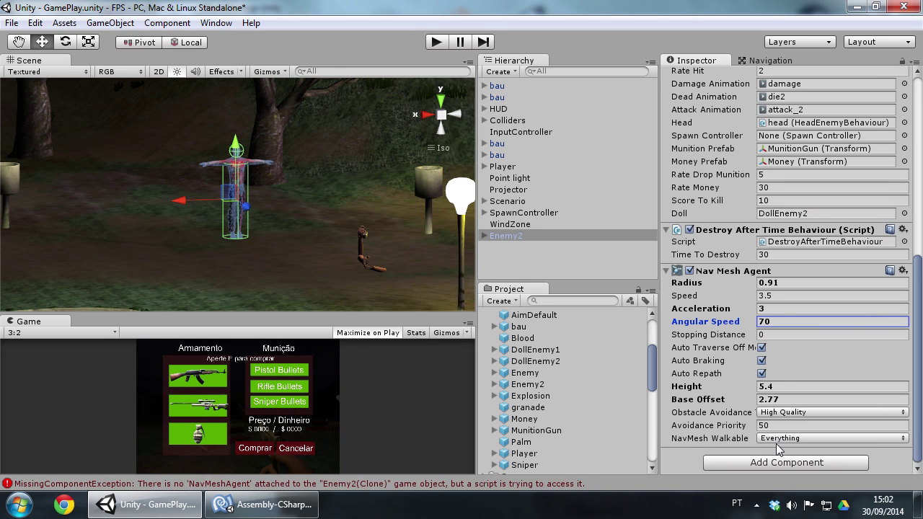
Step: Adjust the agent's walkable areas, apply the changes to the Enemy2 prefab, and delete the scene copy
click(830, 438)
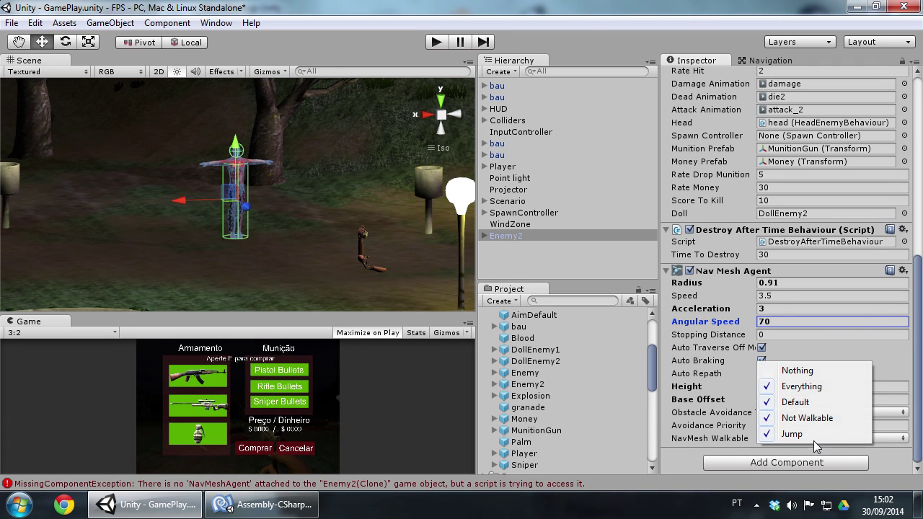
click(817, 416)
scroll(878, 336, up, 5)
scroll(878, 336, up, 5)
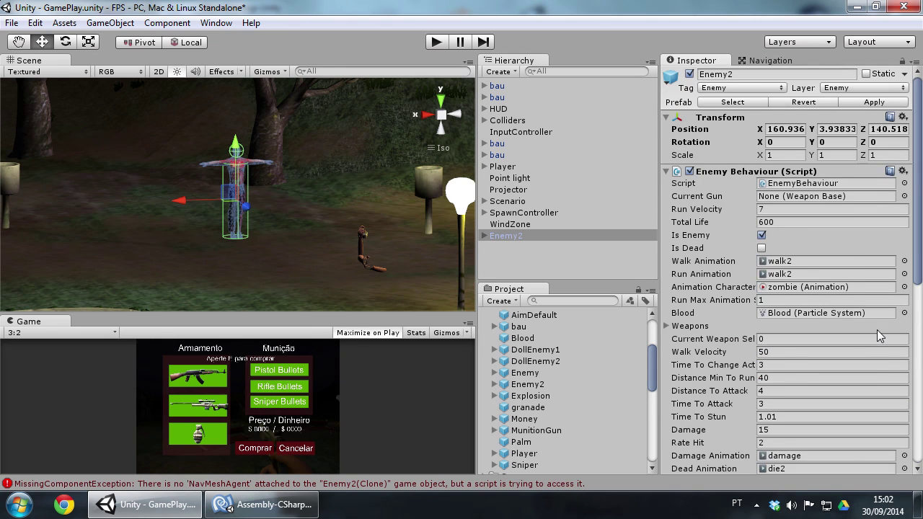
click(875, 102)
click(506, 263)
click(523, 242)
key(Delete)
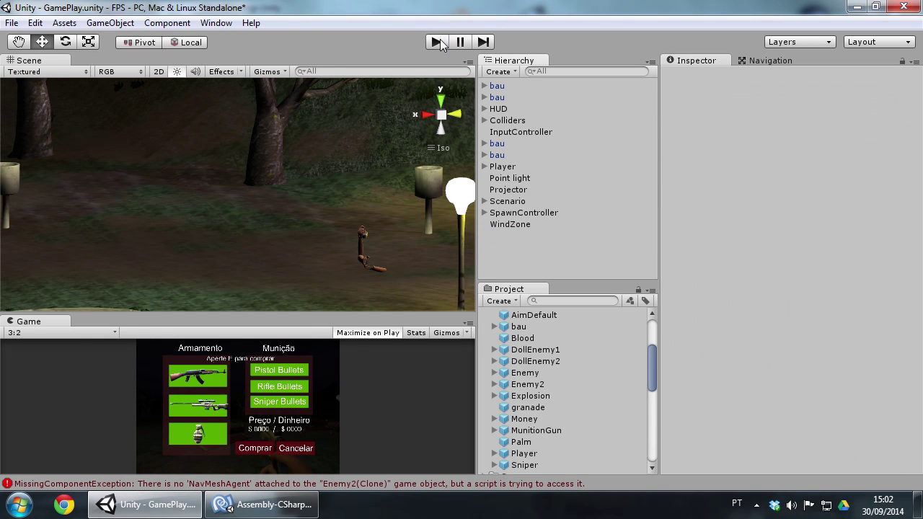
Step: Start Play mode and walk toward, then back away from, the approaching zombie
click(439, 42)
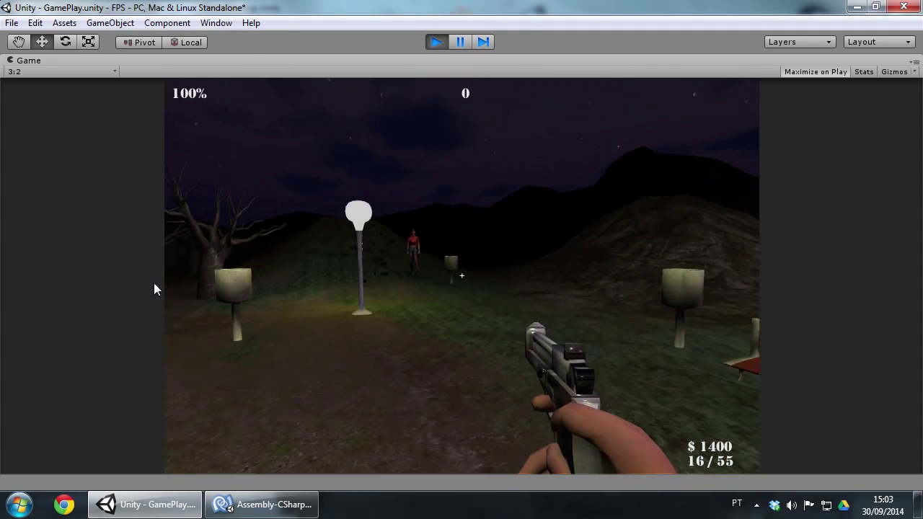
key(w)
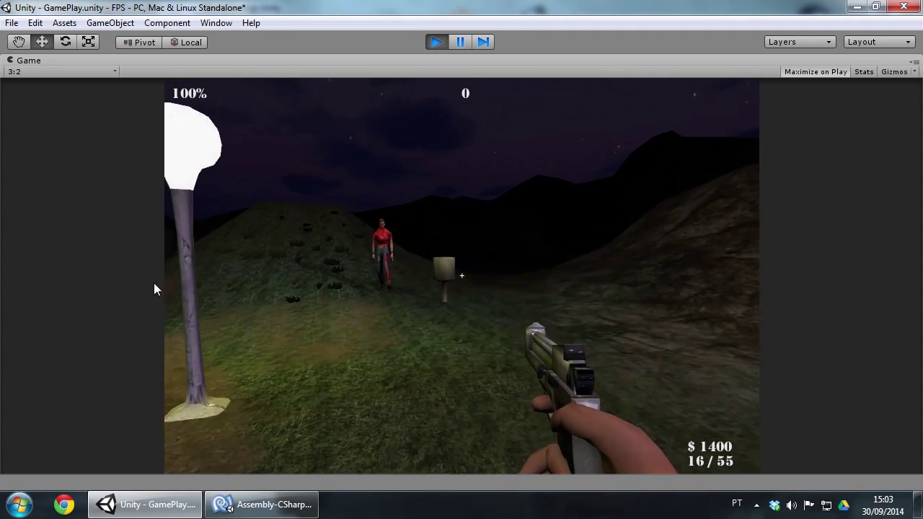
key(w)
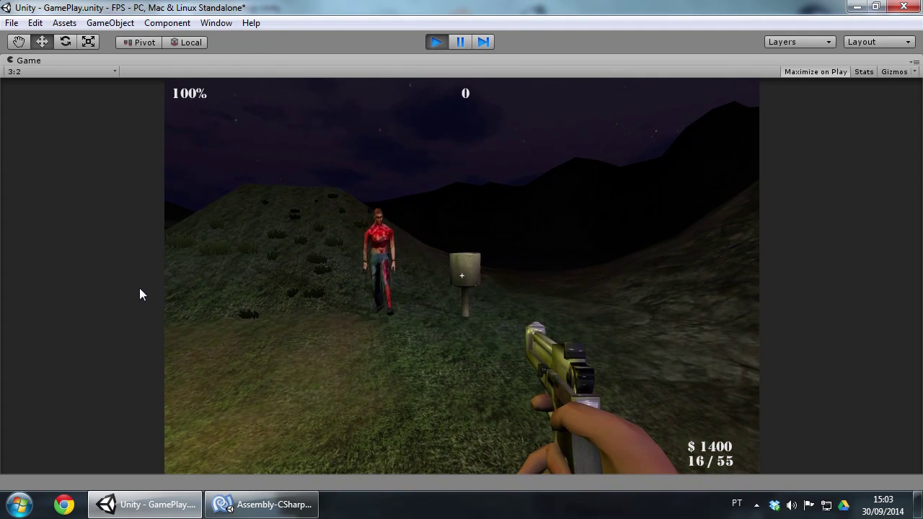
key(w)
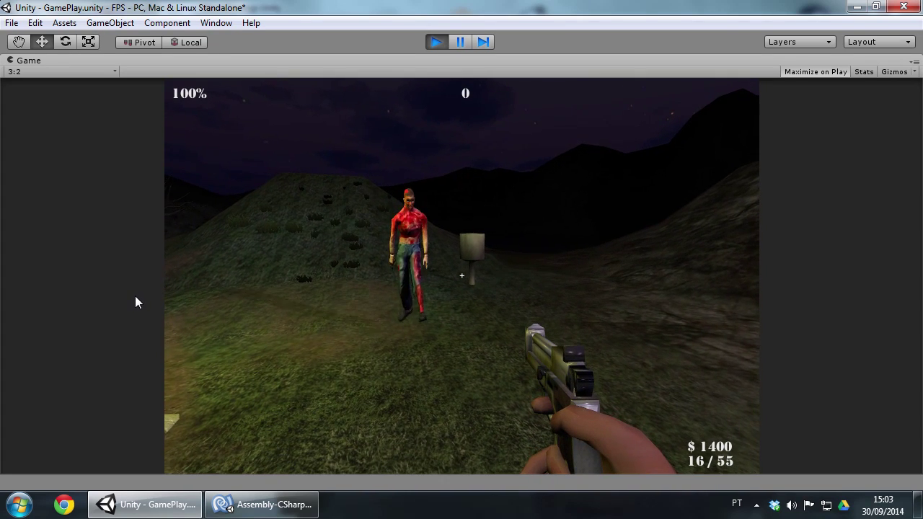
key(s)
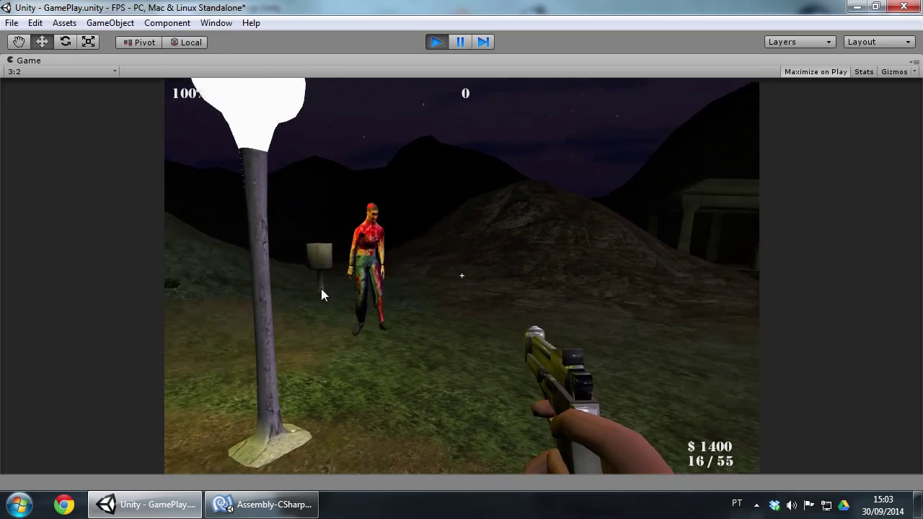
key(w)
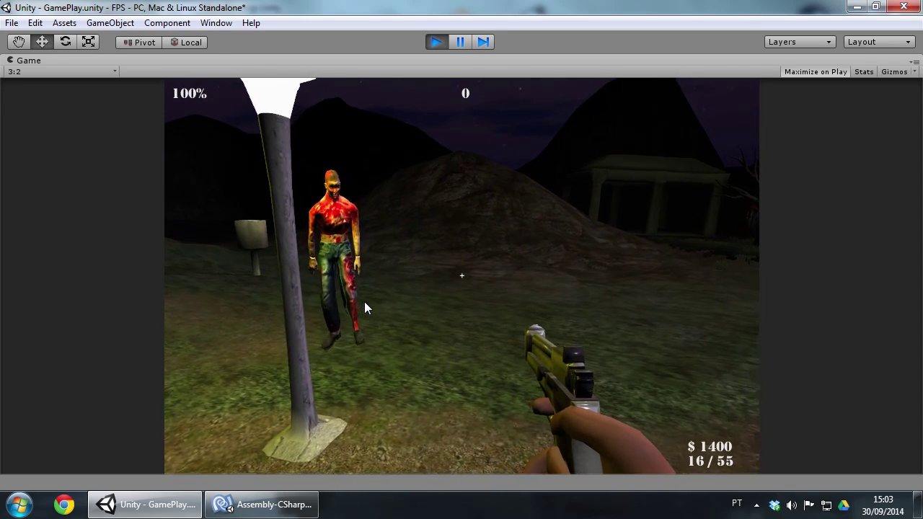
key(w)
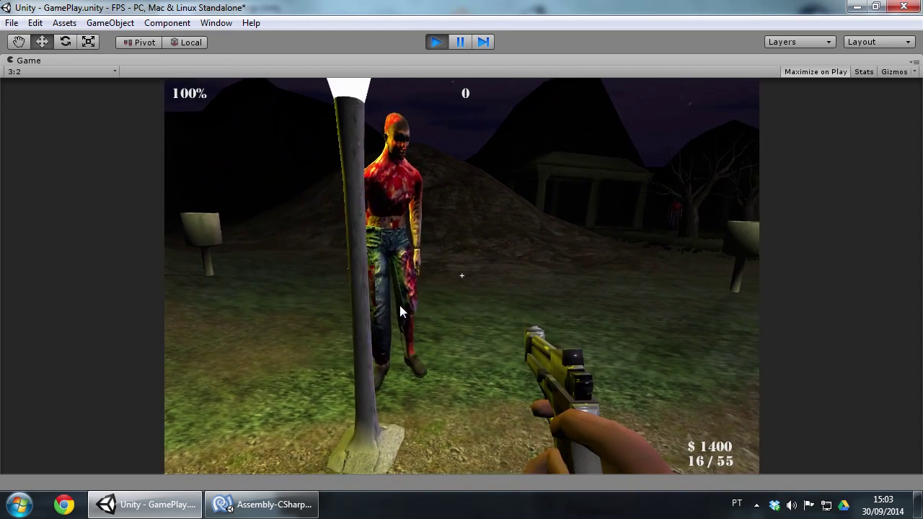
key(s)
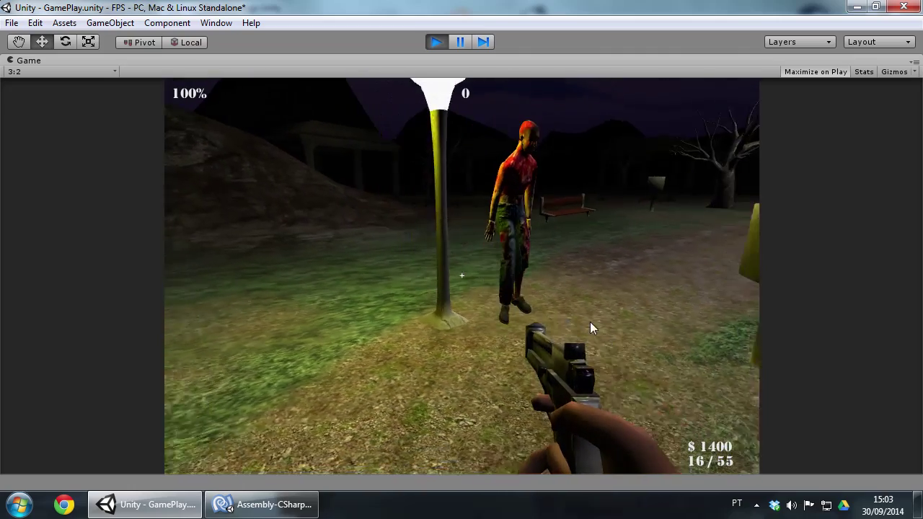
key(s)
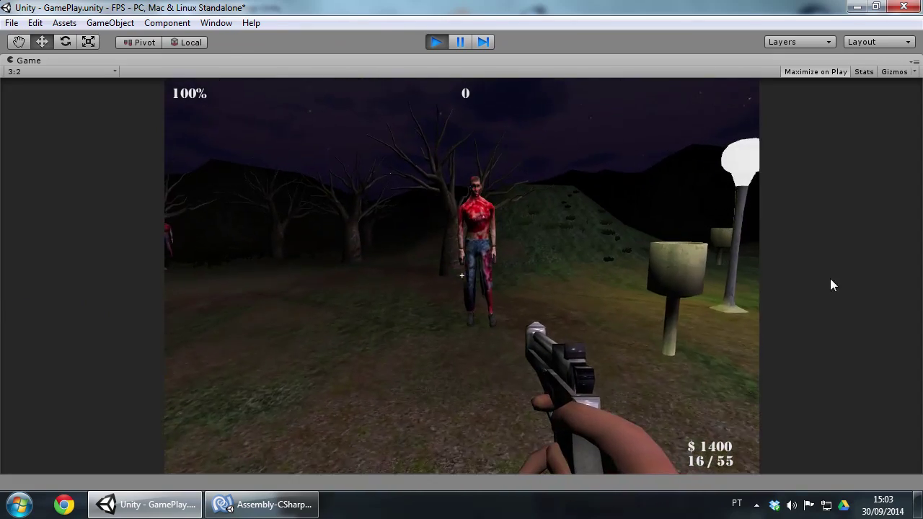
Step: Shoot the zombie twice to kill it, walk onto the body, and stop Play mode with Ctrl+P
click(835, 228)
click(835, 229)
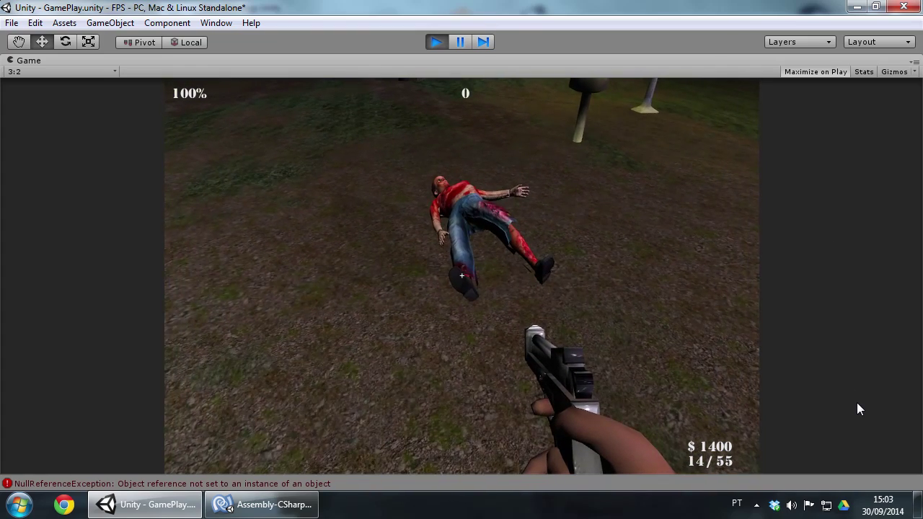
key(w)
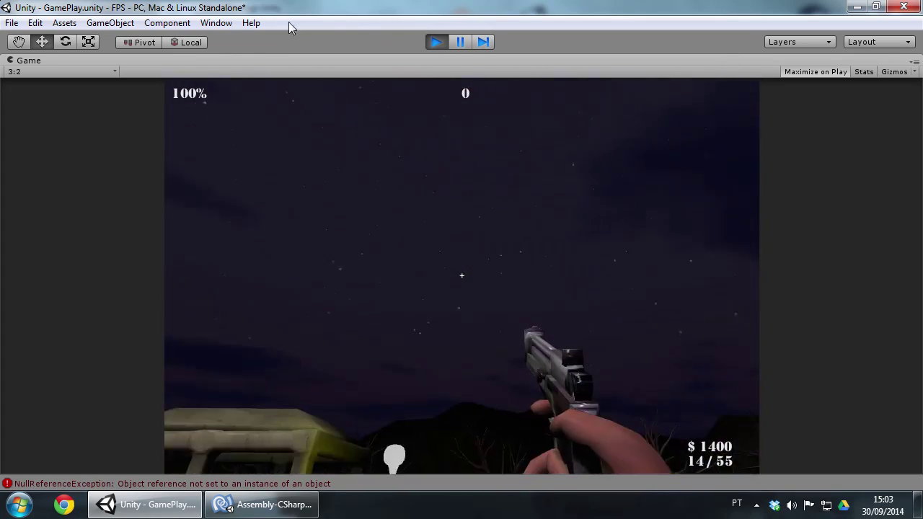
key(ctrl+p)
Step: Open the Console's NullReferenceException and jump to EnemyBehaviour.cs line 129 in MonoDevelop
click(303, 484)
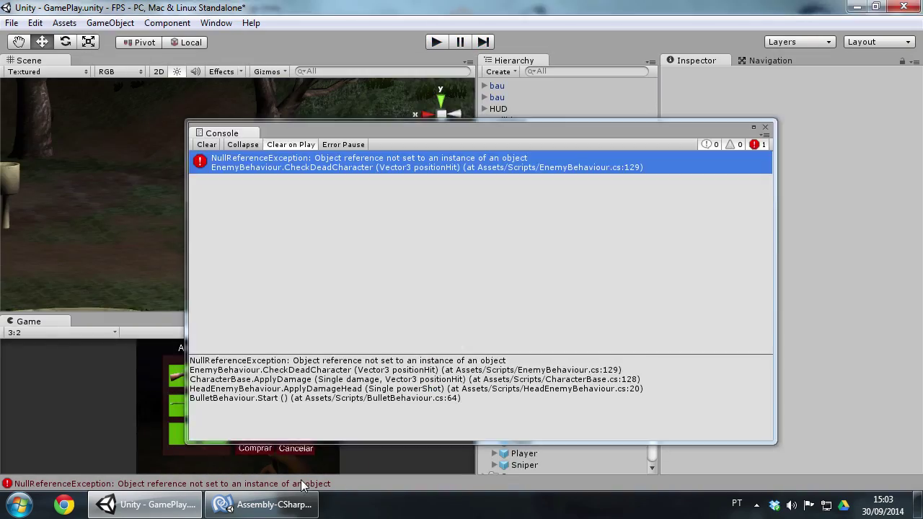
click(312, 510)
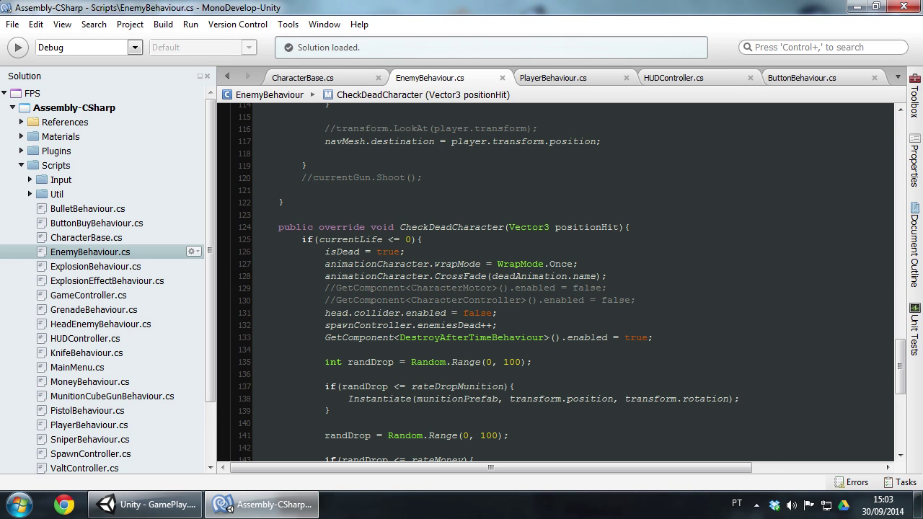
Step: Back in Unity, close the Console and place the Enemy2 zombie in the scene next to Enemy
click(144, 504)
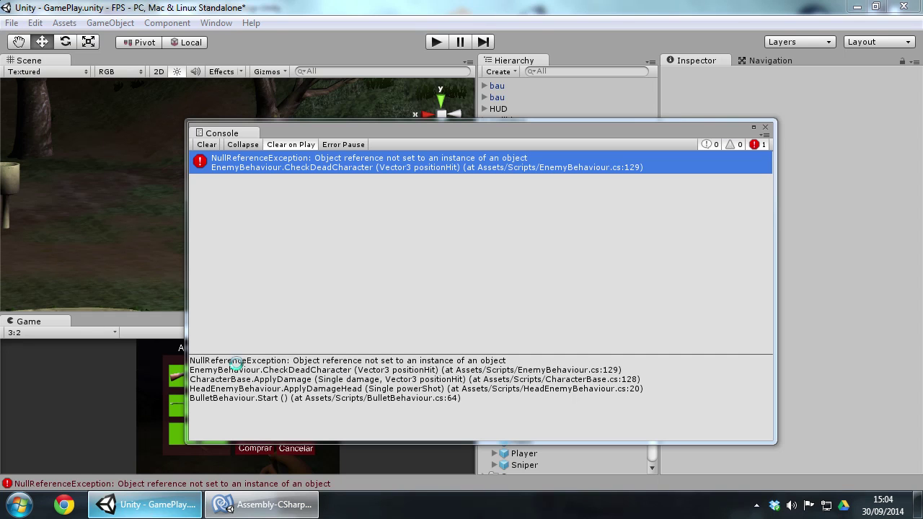
click(766, 129)
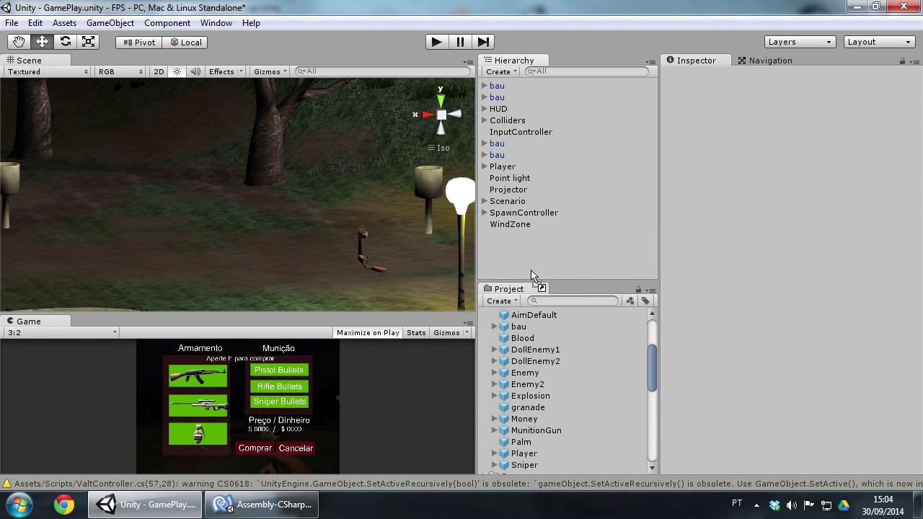
click(525, 385)
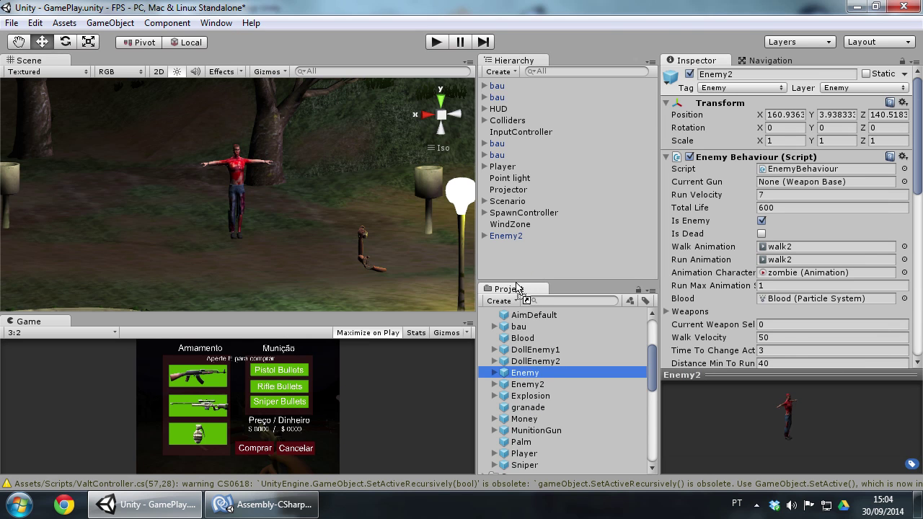
double_click(503, 248)
mouse_move(346, 238)
alt+mouse_down()
mouse_move(409, 234)
mouse_move(215, 253)
alt+mouse_up()
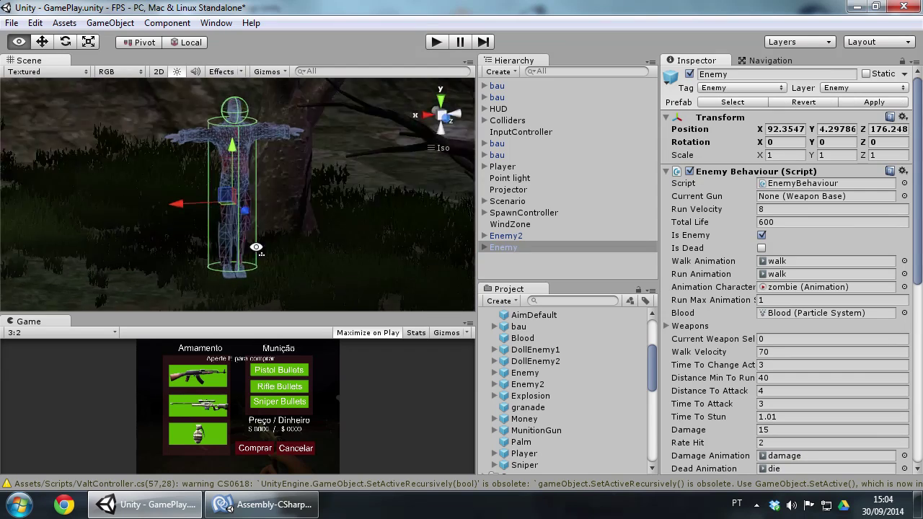
double_click(521, 236)
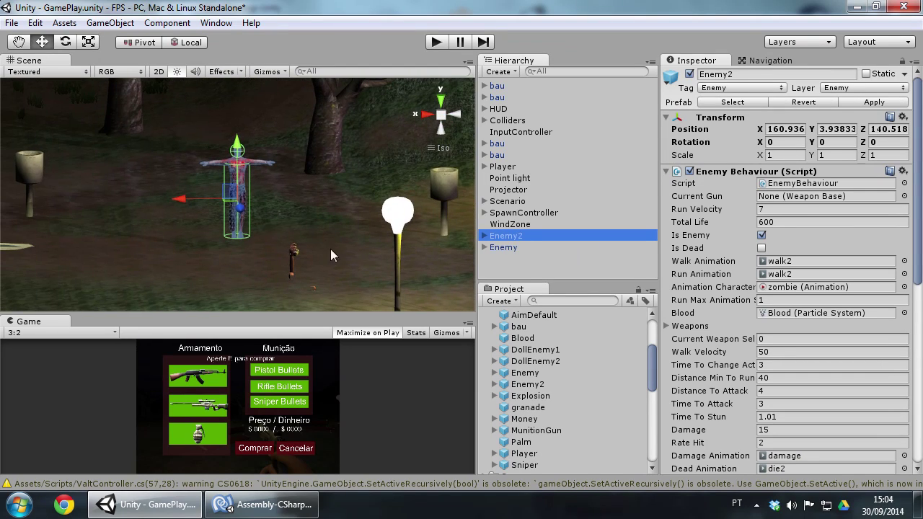
Step: Set Enemy2's Nav Mesh Agent base offset to 2.29, run a brief play test, and select Enemy
scroll(714, 366, down, 3)
scroll(714, 365, down, 4)
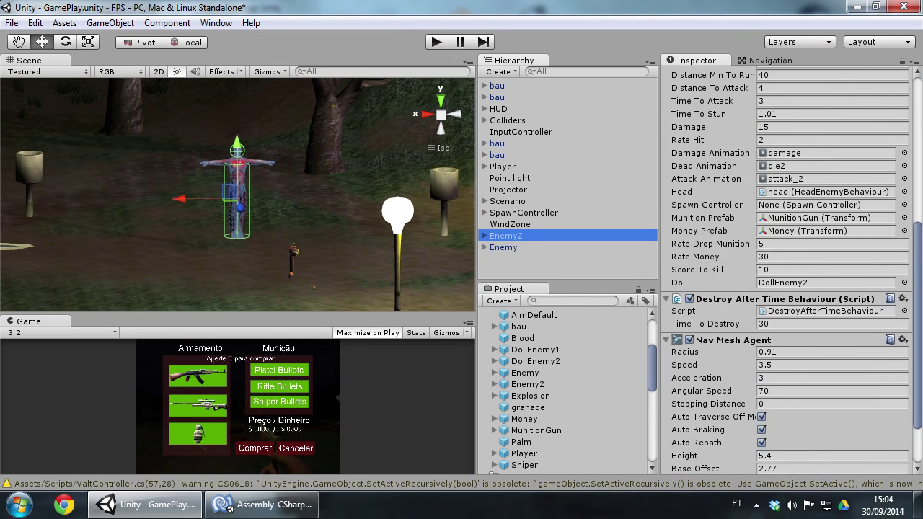
scroll(714, 366, down, 2)
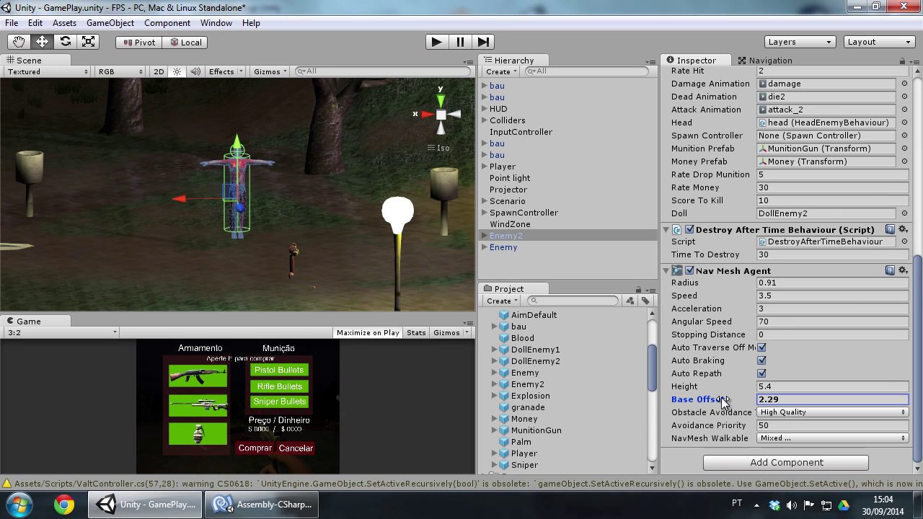
scroll(723, 195, up, 2)
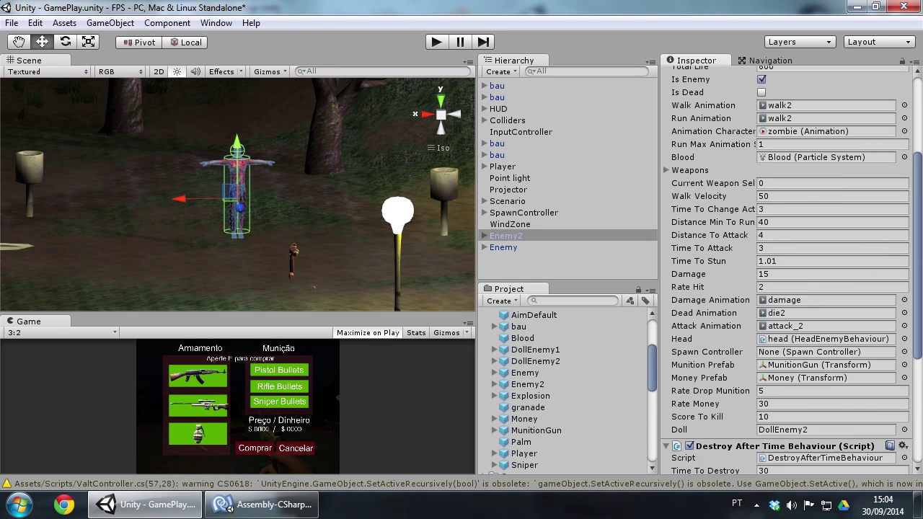
scroll(864, 139, up, 7)
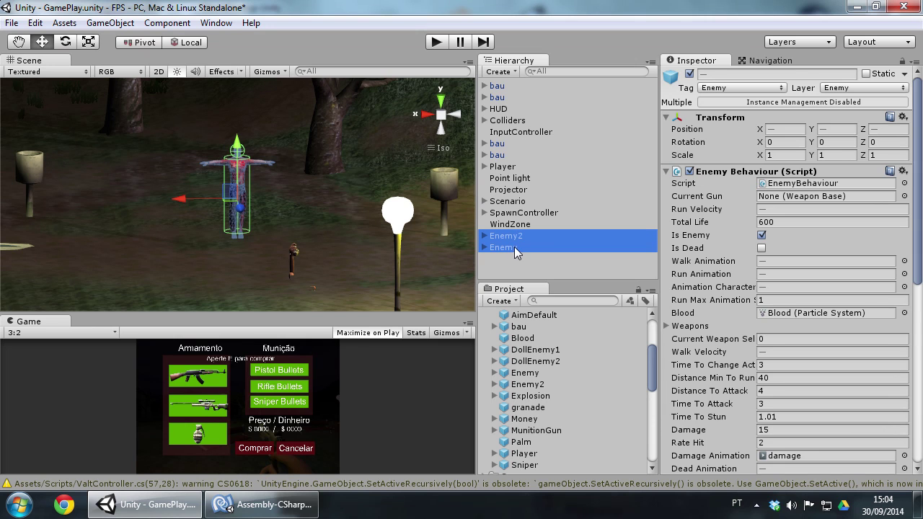
scroll(863, 337, down, 3)
scroll(863, 337, down, 5)
scroll(864, 338, up, 3)
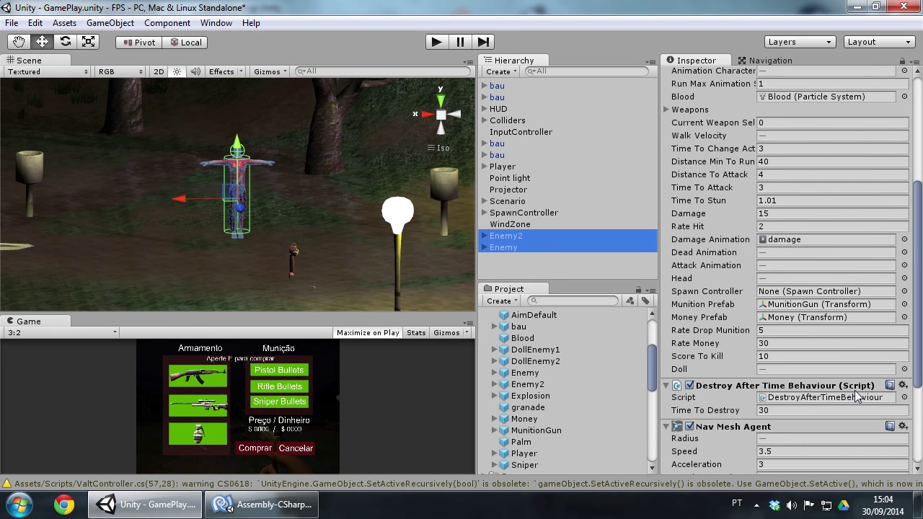
scroll(864, 338, down, 4)
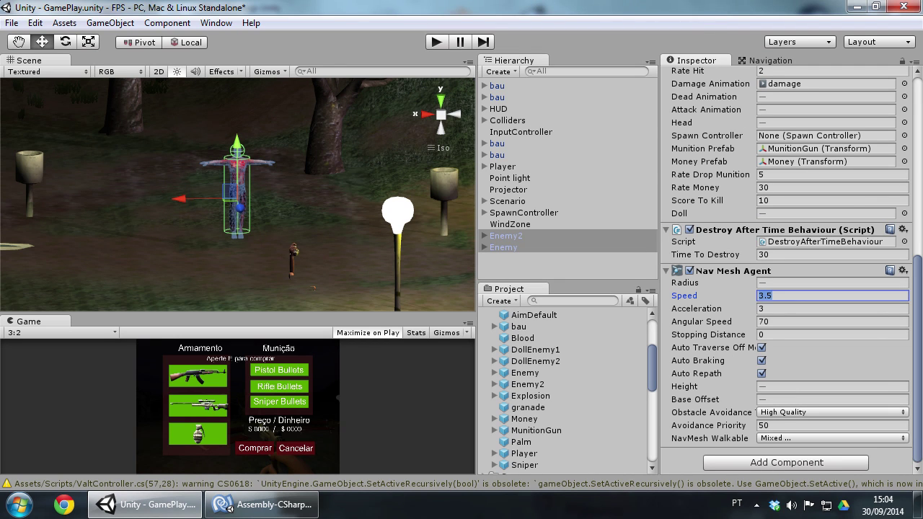
scroll(830, 267, up, 5)
scroll(849, 239, up, 6)
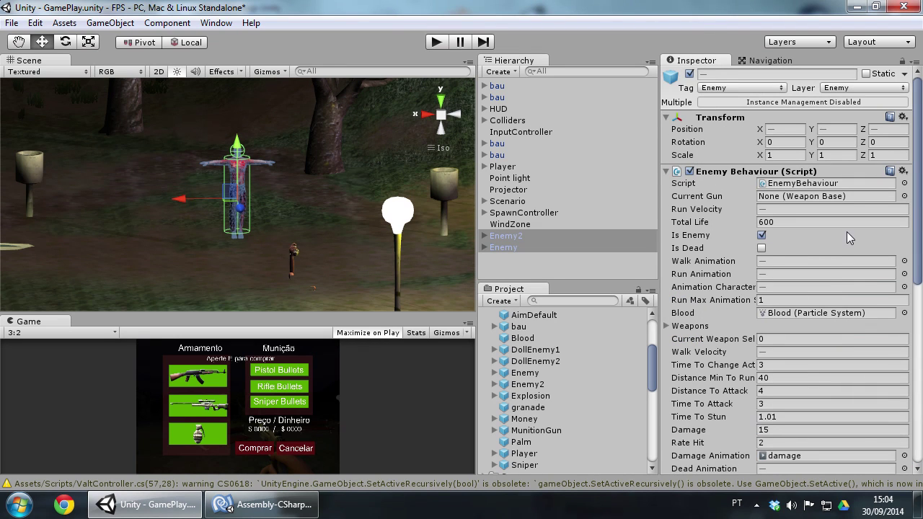
click(436, 42)
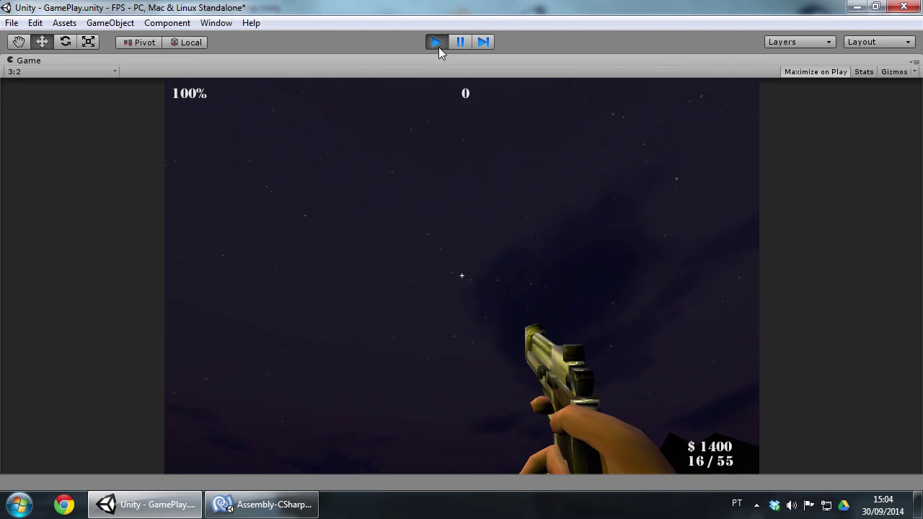
click(437, 44)
click(546, 246)
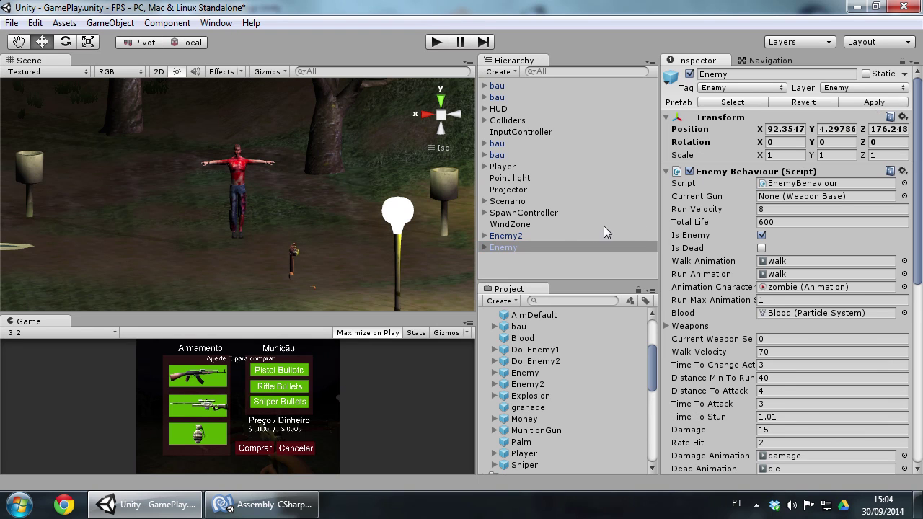
Step: Remove the Enemy2 zombie from the scene with Ctrl+Z and start a play test
click(515, 237)
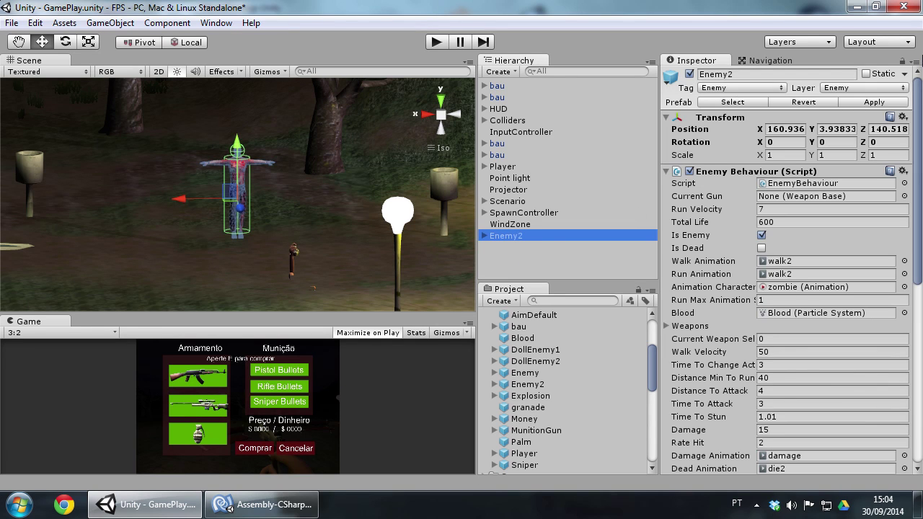
click(523, 246)
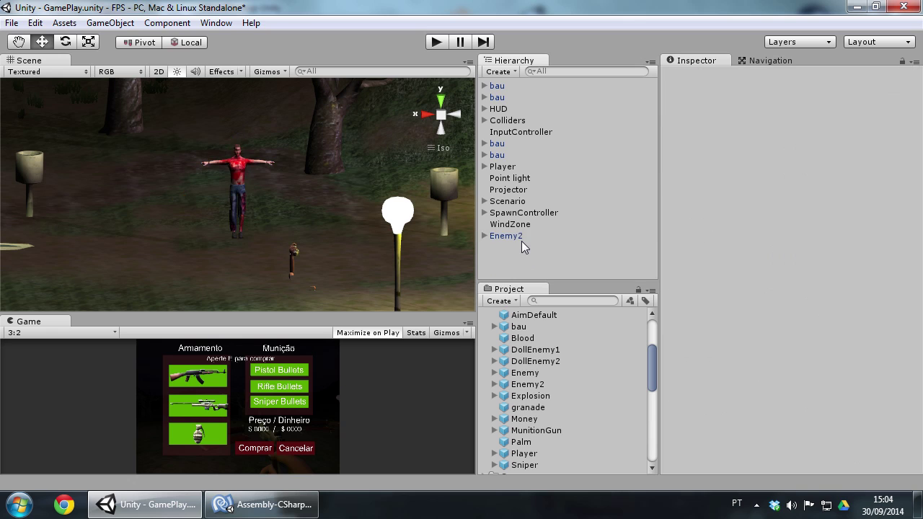
key(ctrl+z)
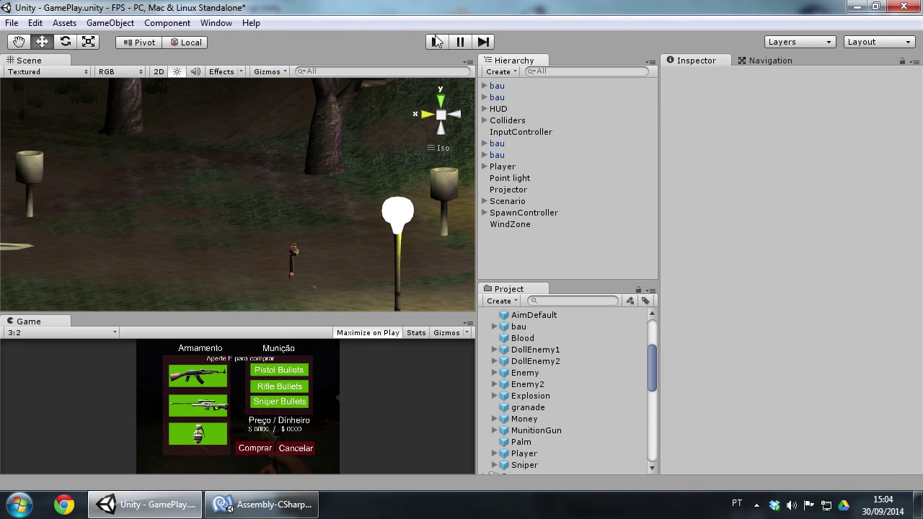
click(436, 41)
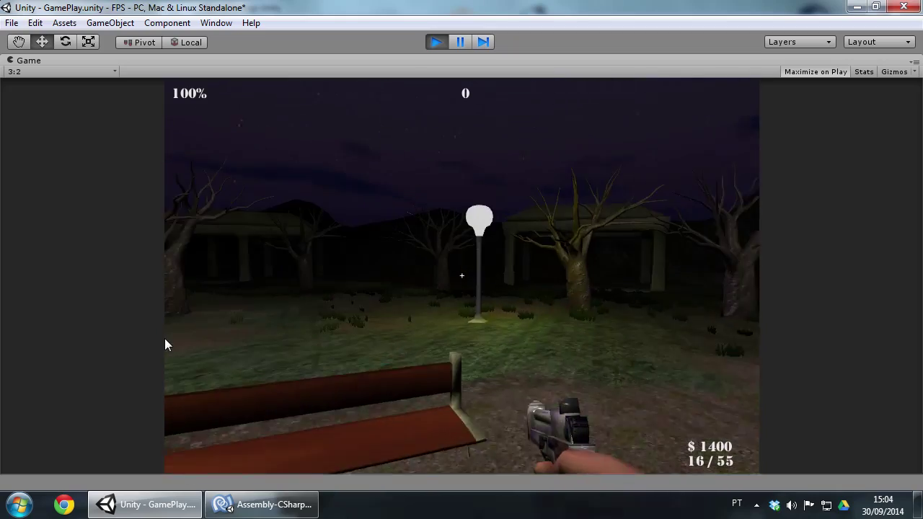
Step: Walk around the park cycling weapons 1–3, ending on the pistol facing the zombies
key(w)
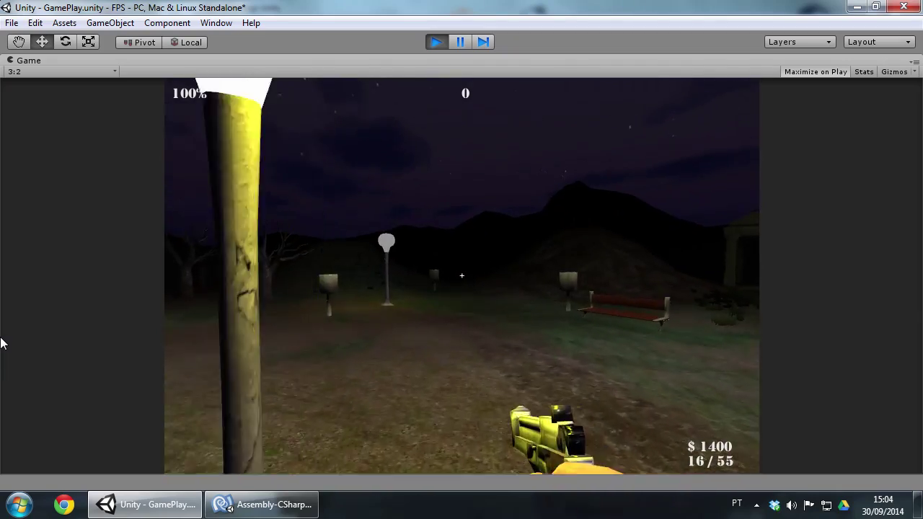
key(2)
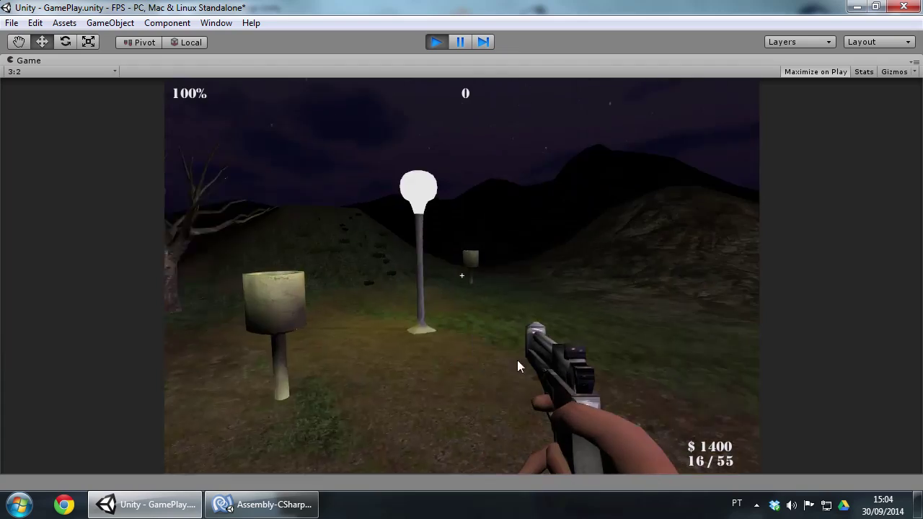
key(3)
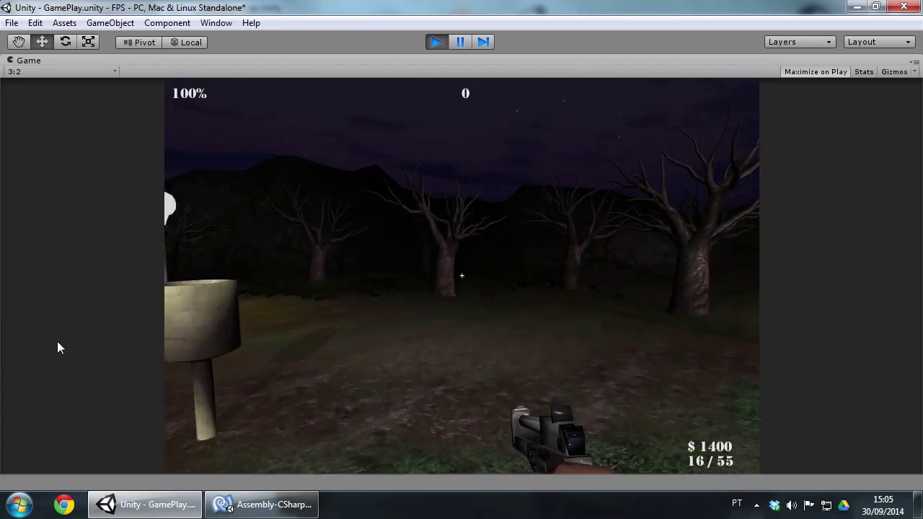
key(2)
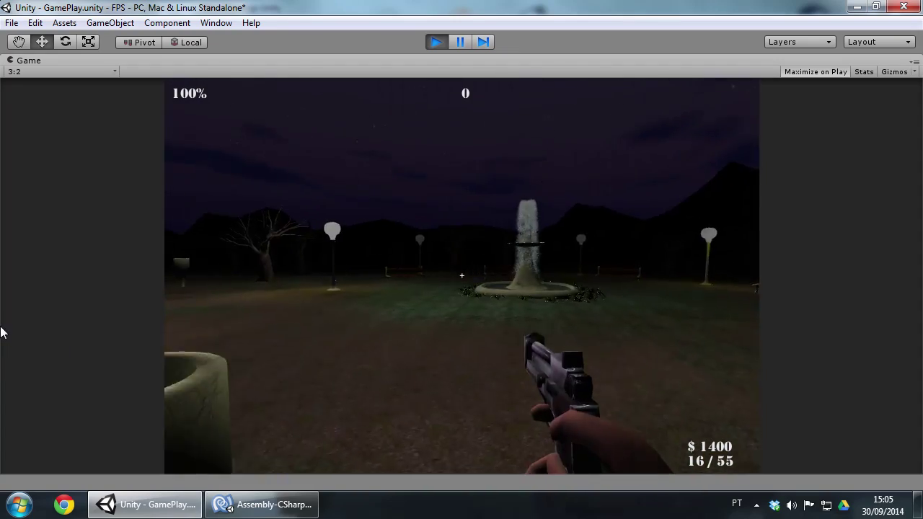
key(3)
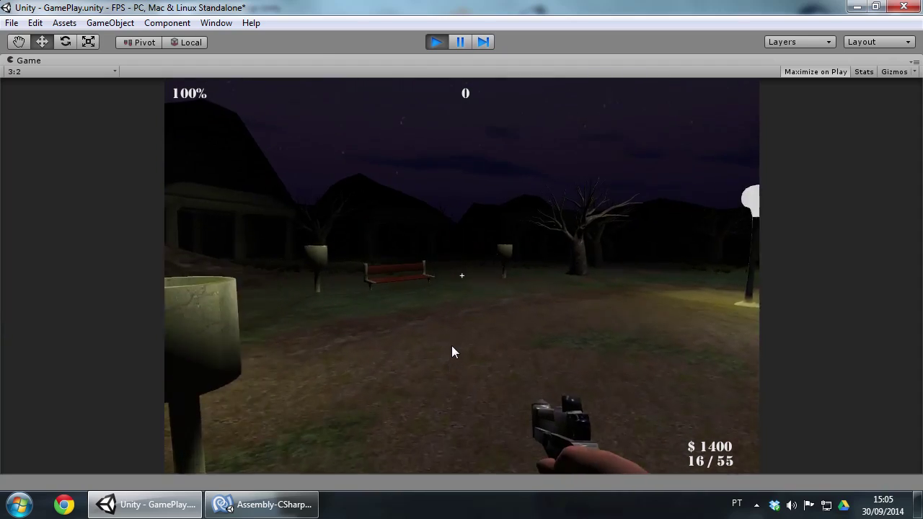
key(1)
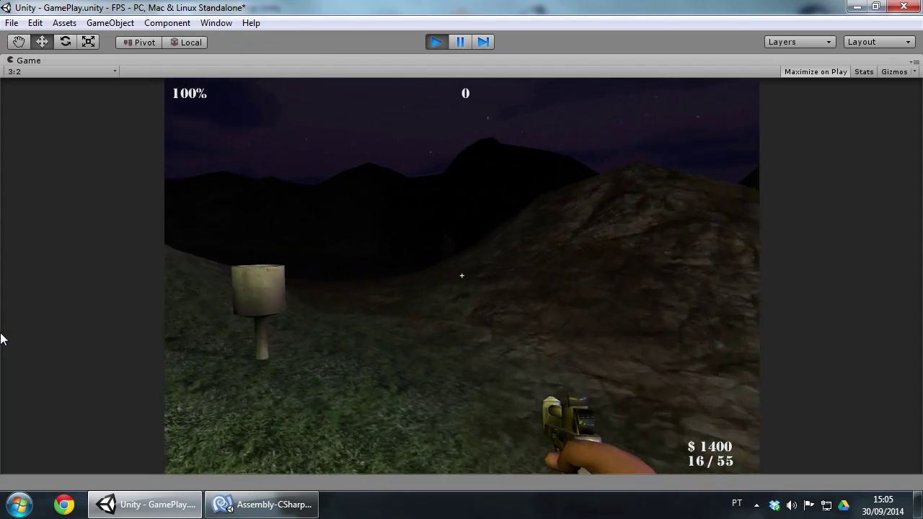
key(2)
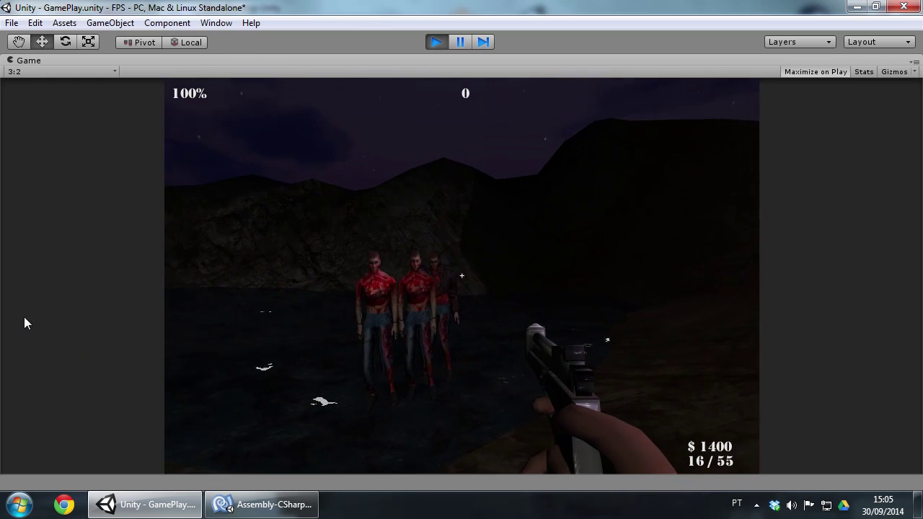
Step: Shoot down the approaching zombies, reload the pistol, and stop the game
click(2, 314)
click(461, 276)
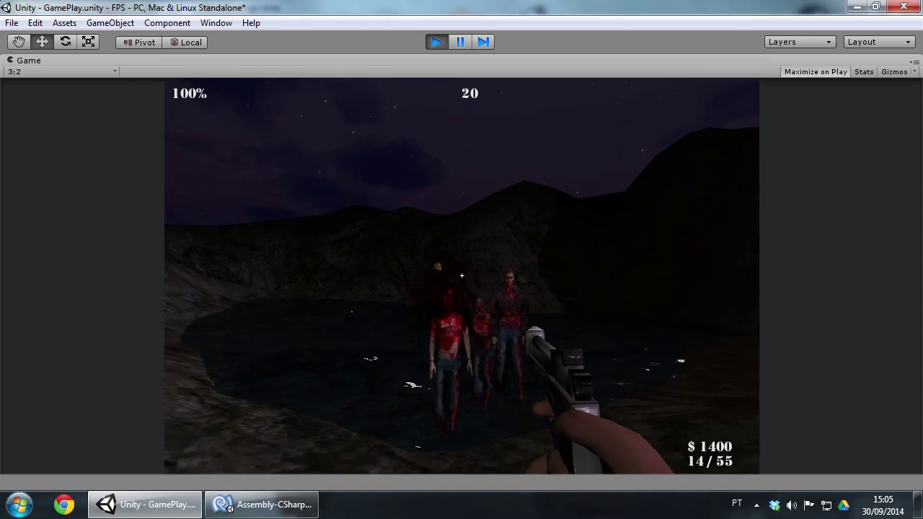
click(461, 275)
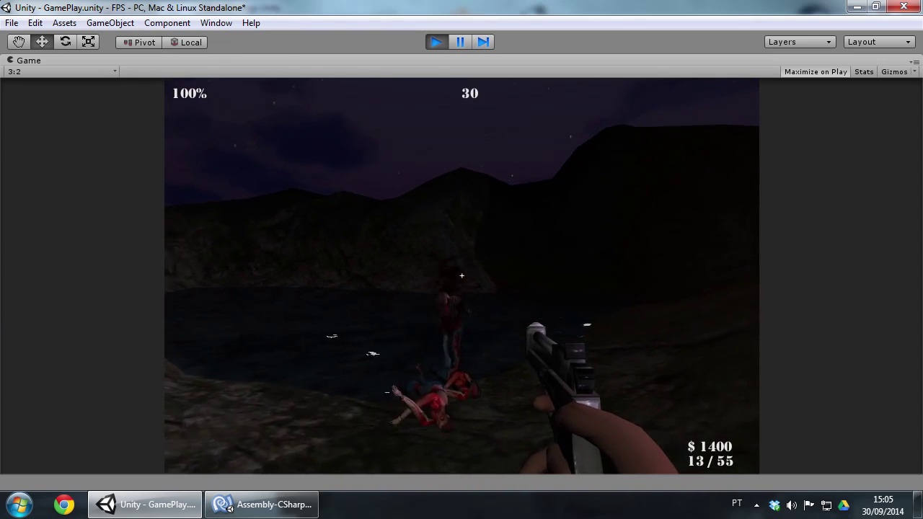
key(r)
key(w)
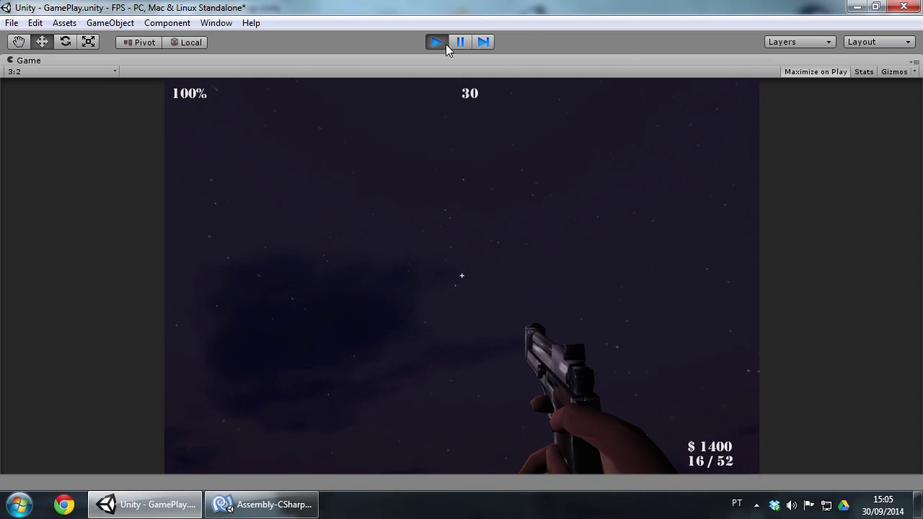
click(443, 43)
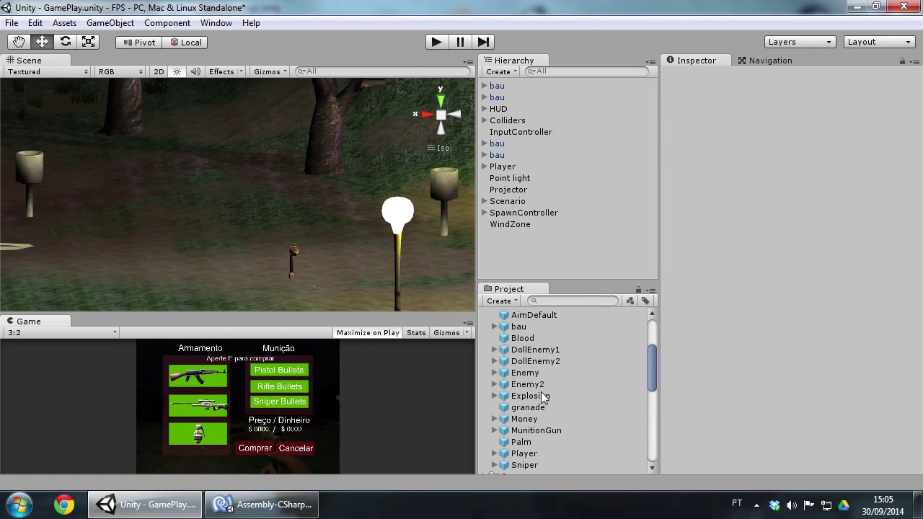
Step: Select the Enemy and Enemy2 prefabs together to check their Nav Mesh Agent acceleration of 8, then start Play mode
click(534, 386)
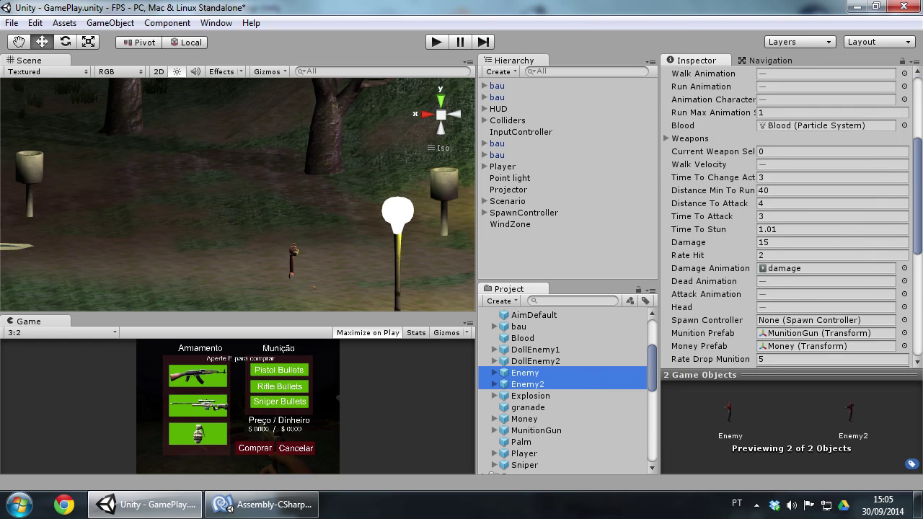
scroll(839, 241, down, 10)
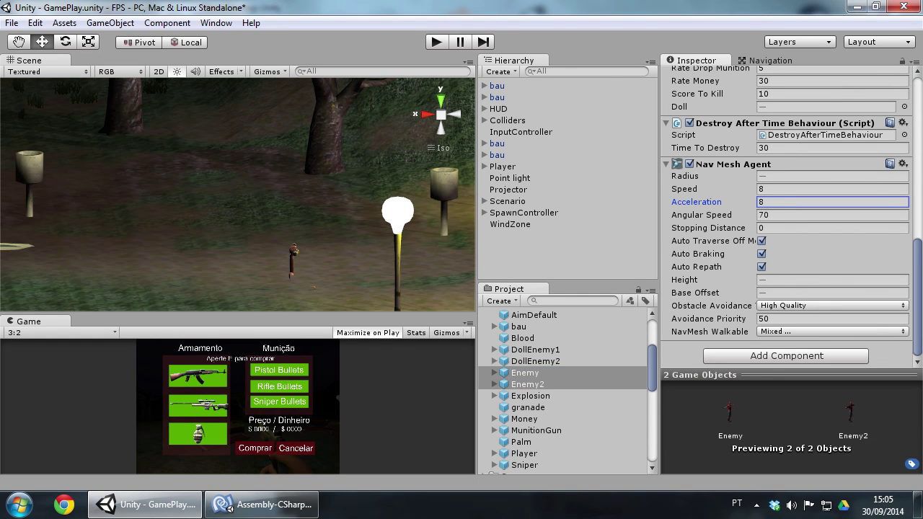
click(435, 44)
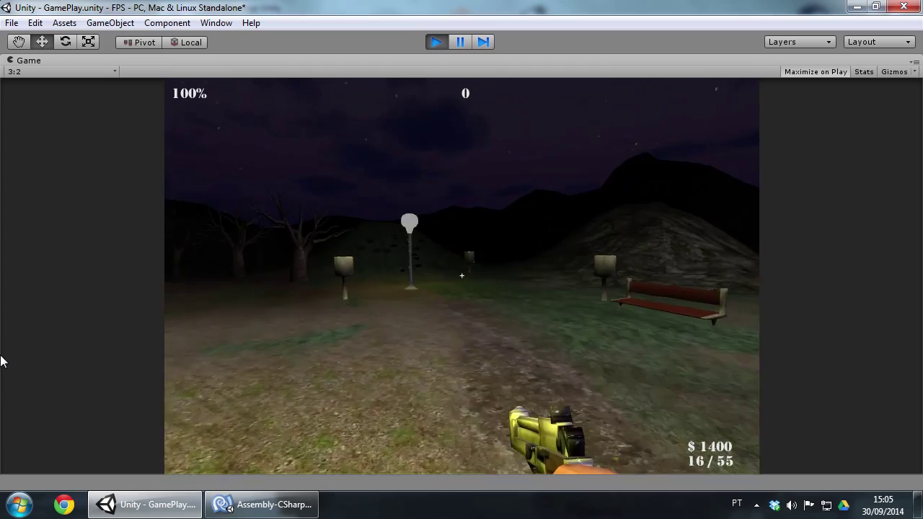
Step: Walk toward the lamp post, switch to the pistol, and fire while retreating from the attacking zombie
key(w)
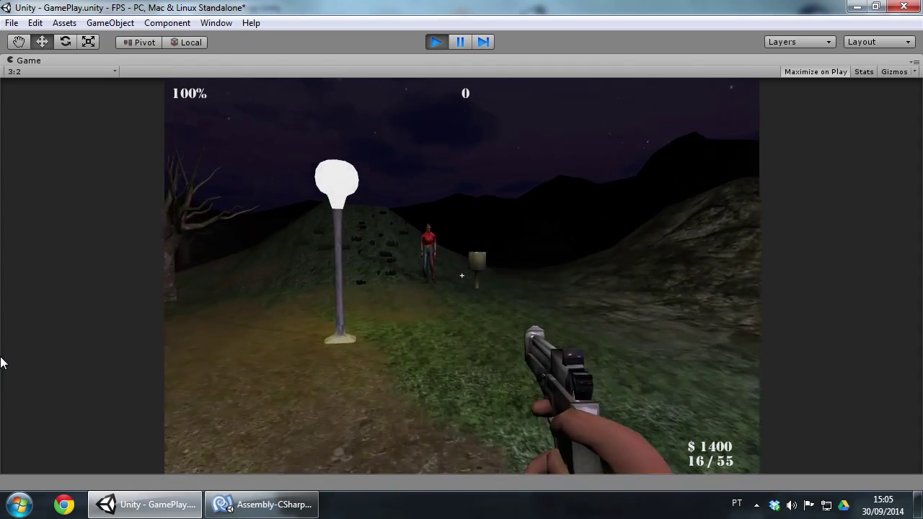
key(2)
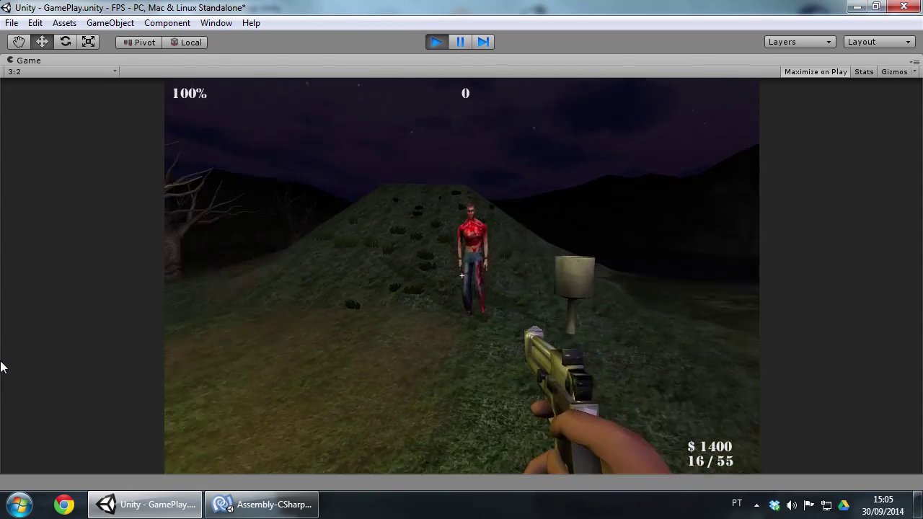
key(1)
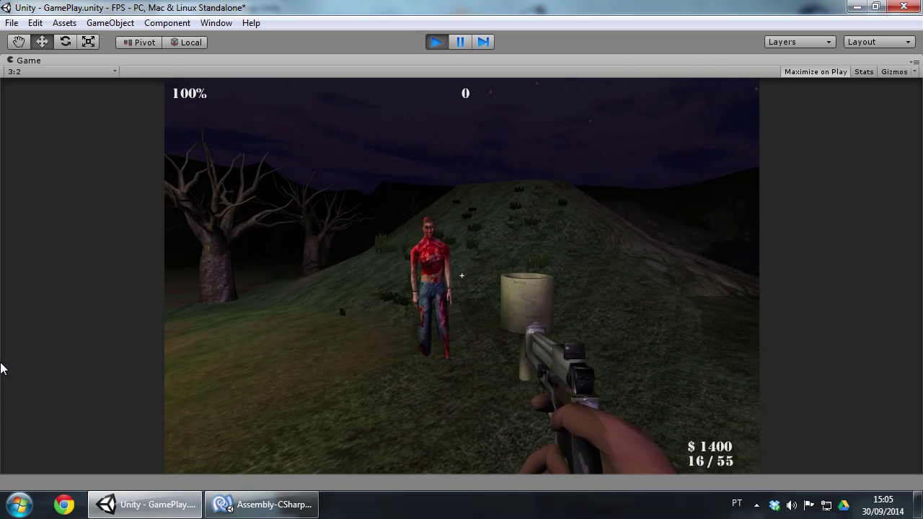
key(s)
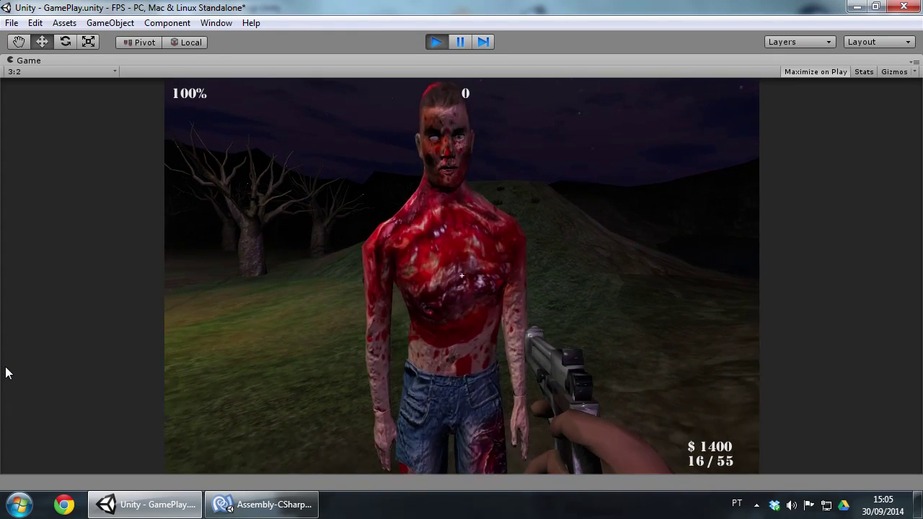
key(s)
click(16, 337)
key(s)
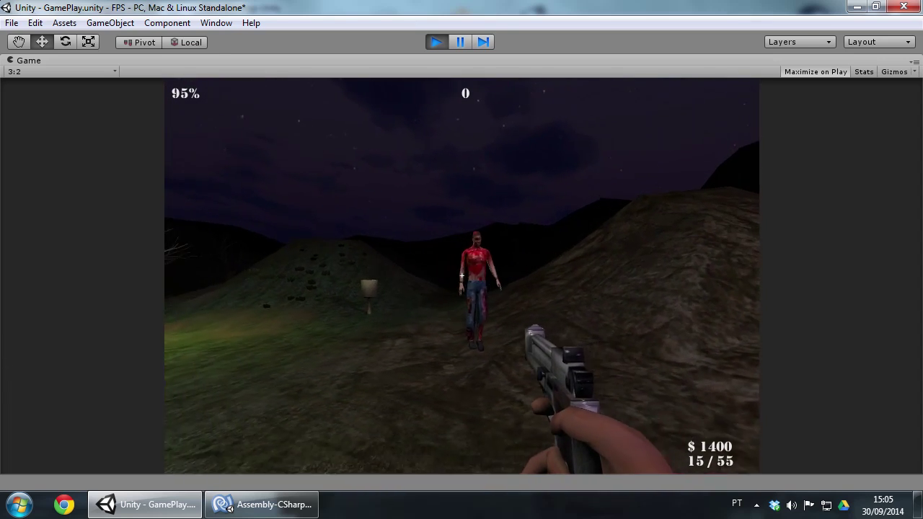
key(s)
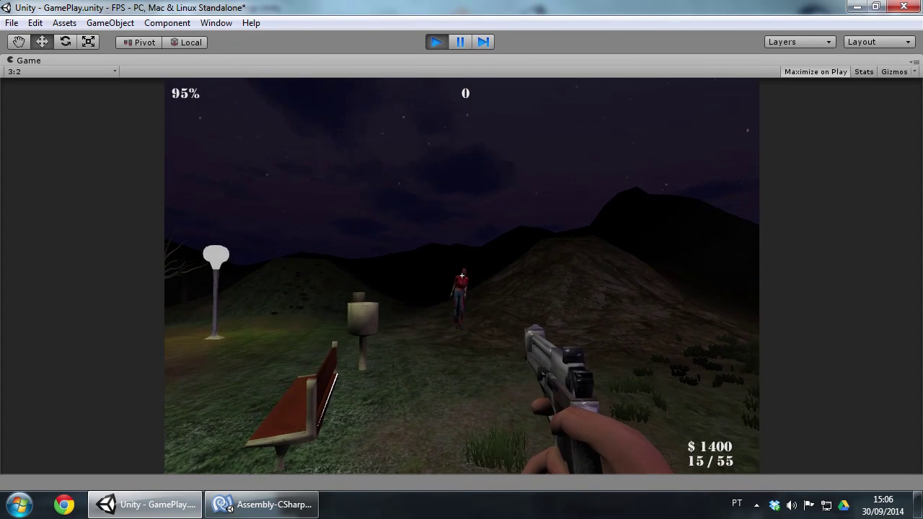
click(461, 276)
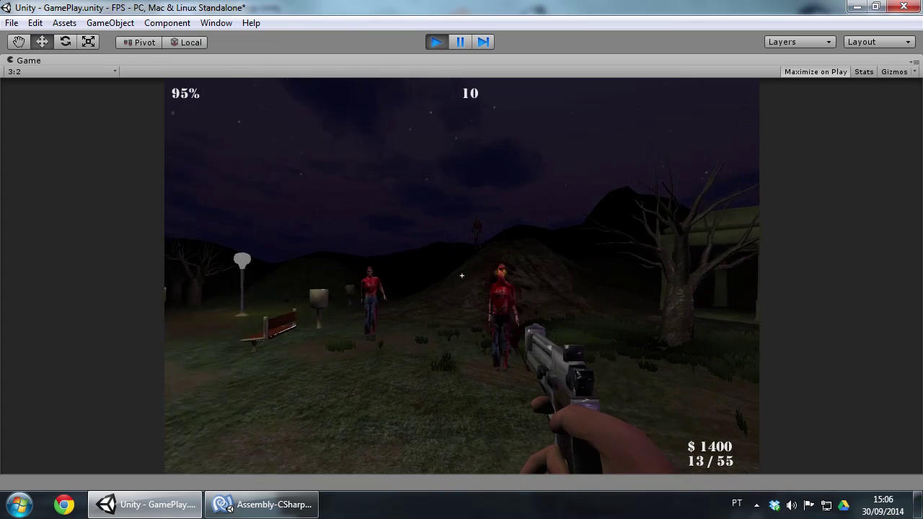
click(462, 276)
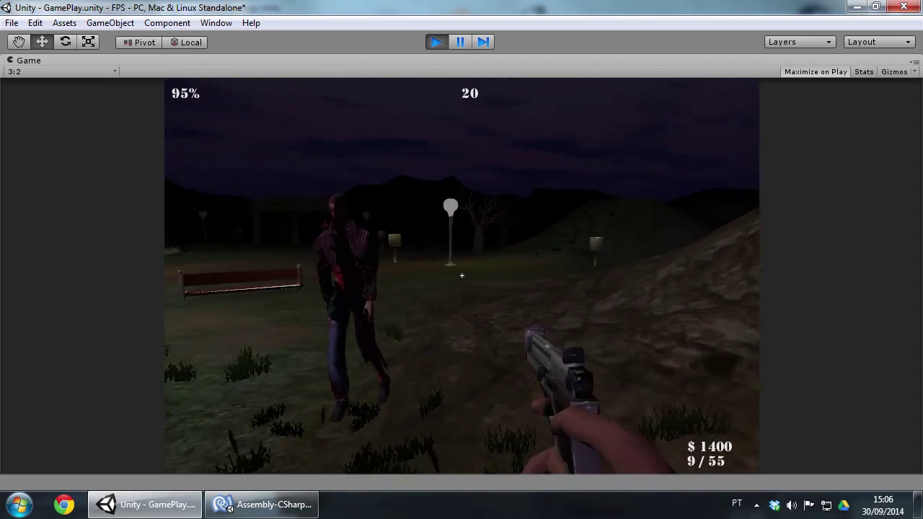
Step: Move into the park and circle the fountain as three zombies chase the player
key(w)
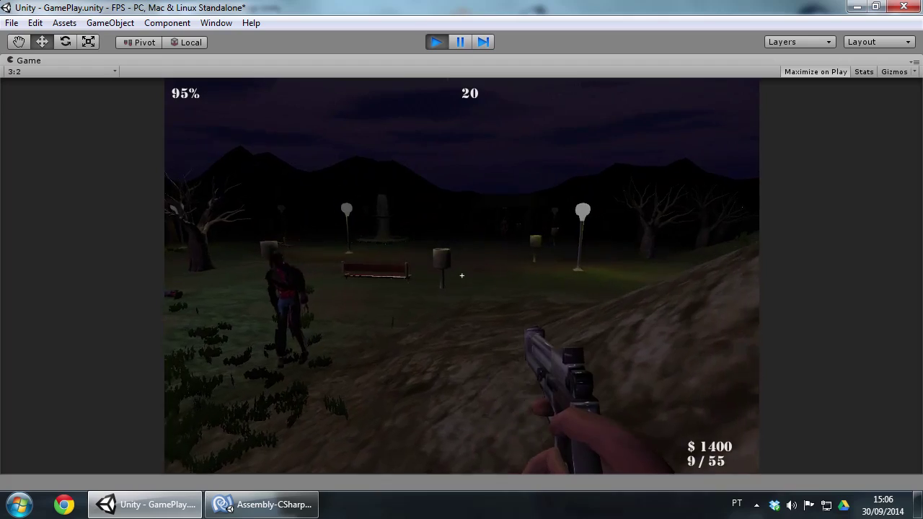
key(w)
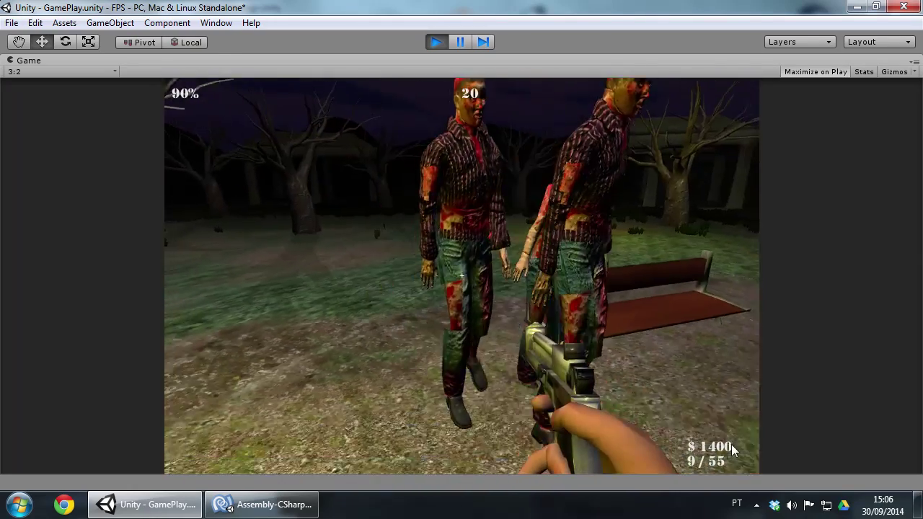
key(2)
key(s)
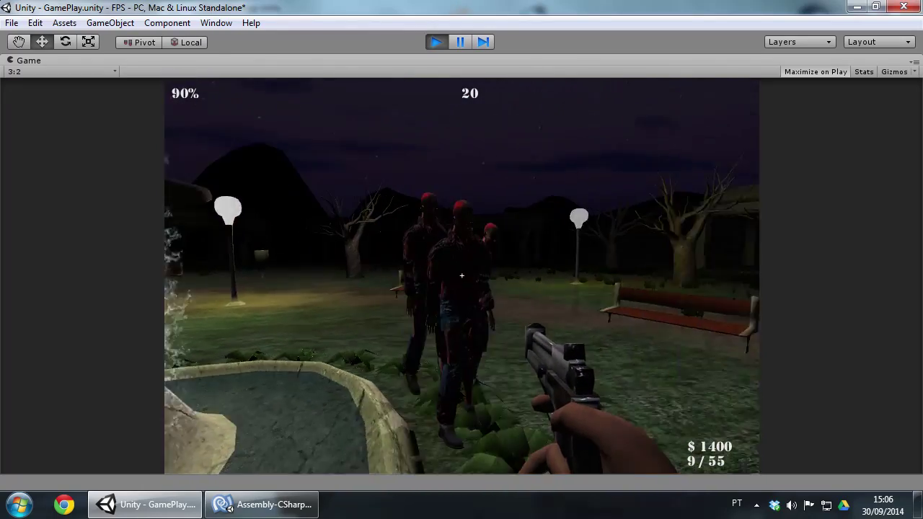
key(s)
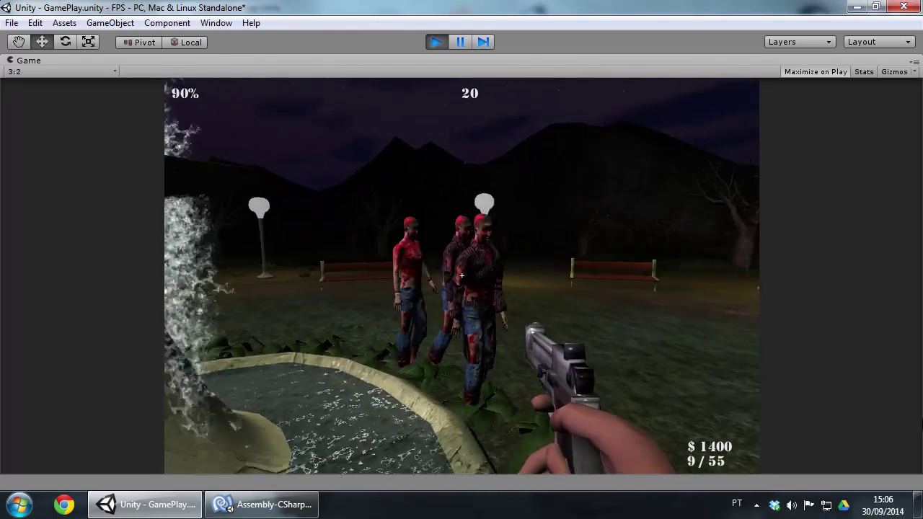
key(s)
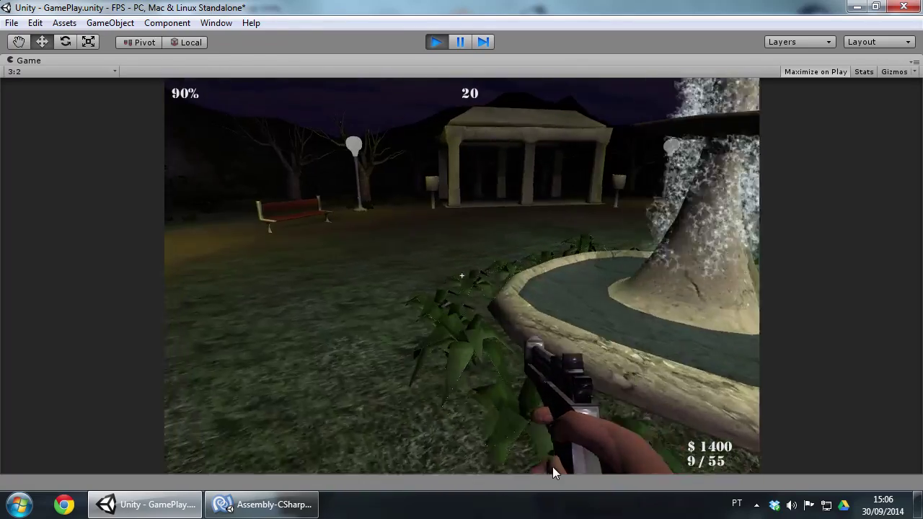
key(w)
key(w)
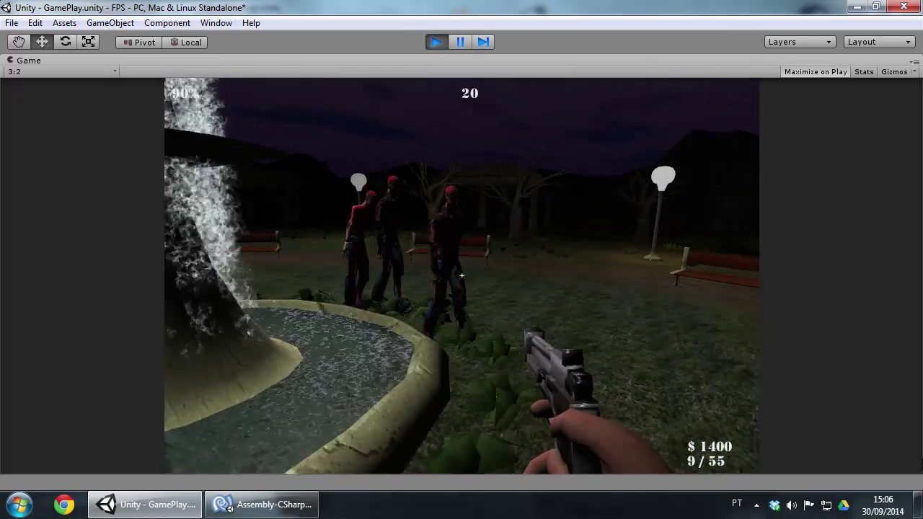
key(w)
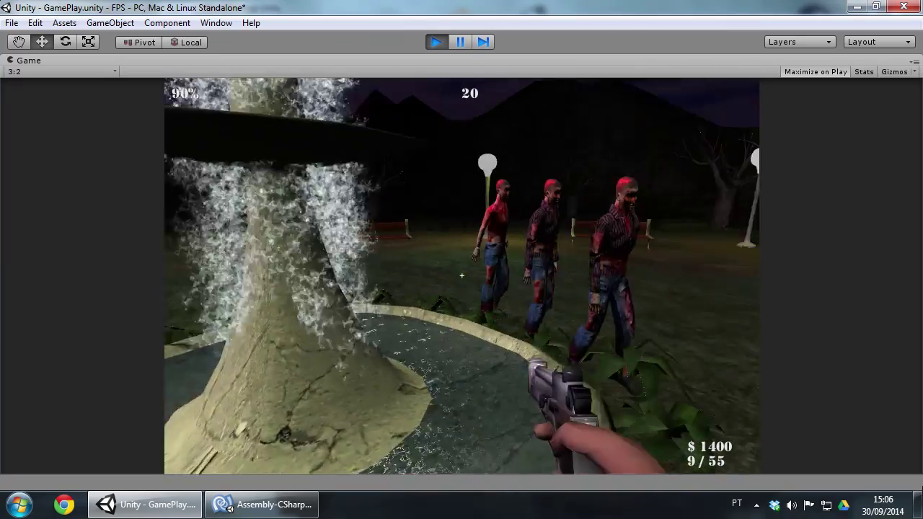
key(w)
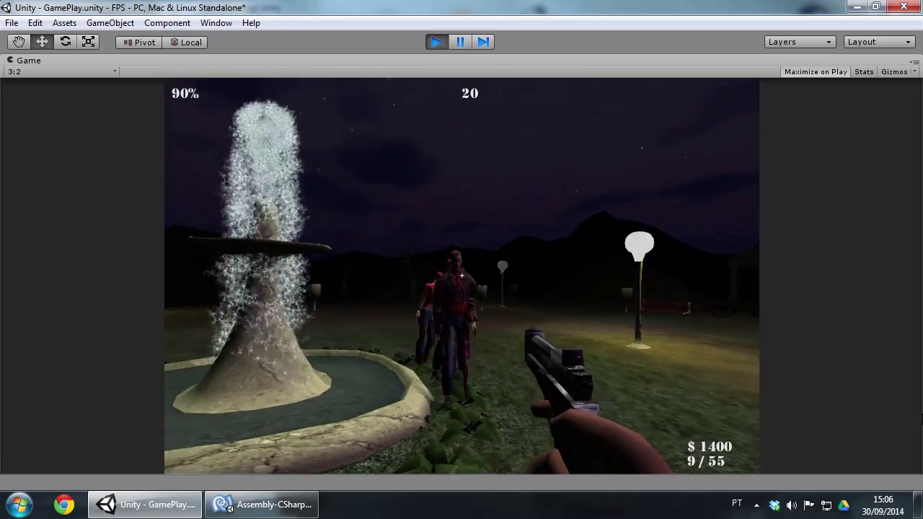
Step: Fire repeatedly at the zombie group, killing the closest and raising the score to 50
click(909, 423)
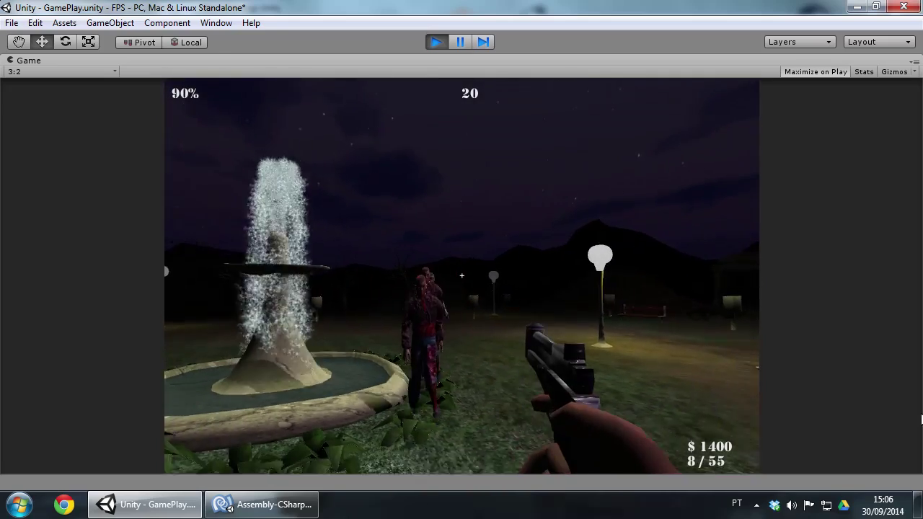
click(907, 423)
click(907, 422)
click(912, 422)
click(912, 422)
click(913, 424)
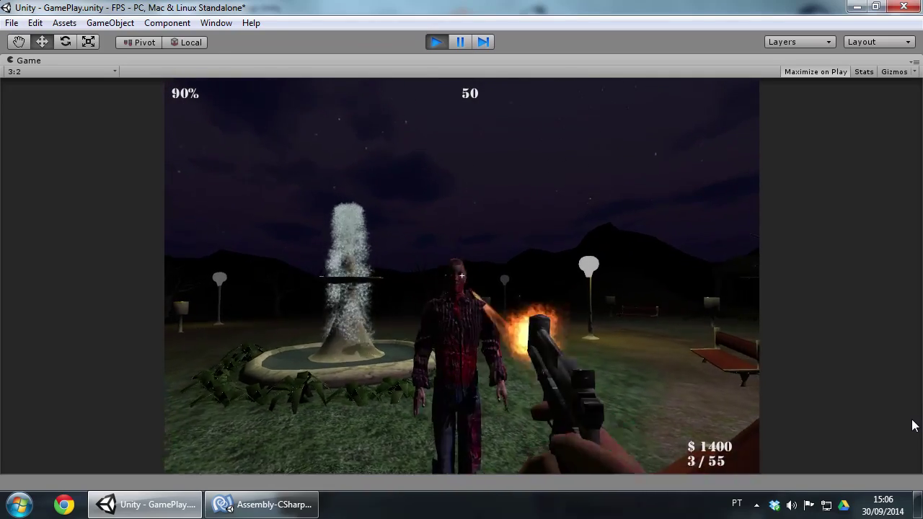
click(912, 430)
Step: Restore the editor layout and inspect Enemy2's Nav Mesh Agent obstacle avoidance setting
key(2)
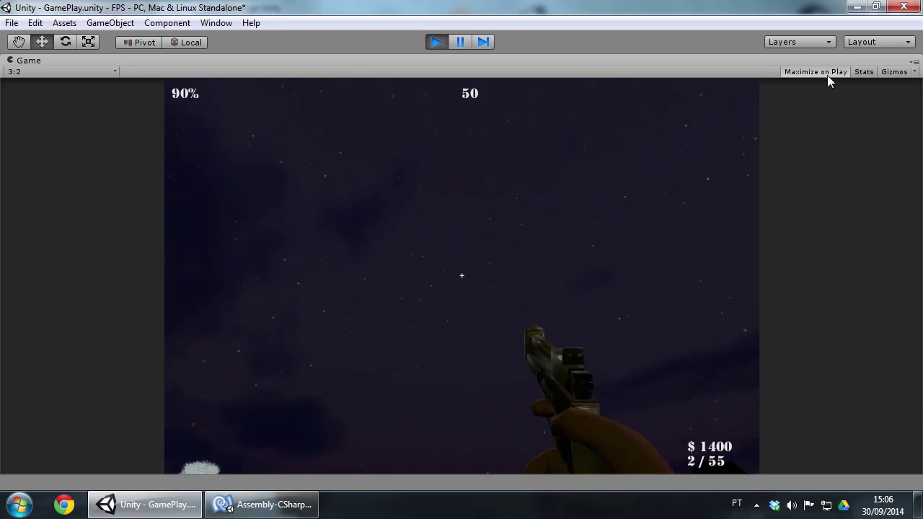
double_click(461, 60)
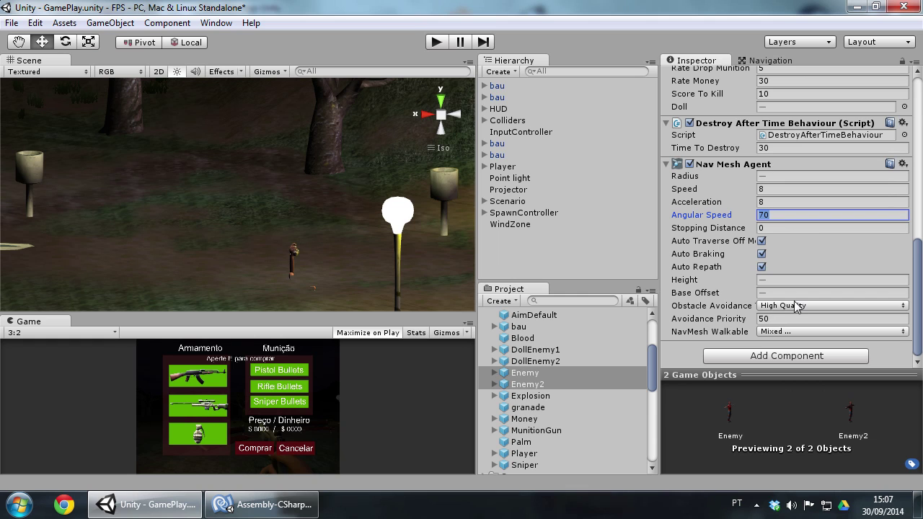
click(554, 395)
click(539, 384)
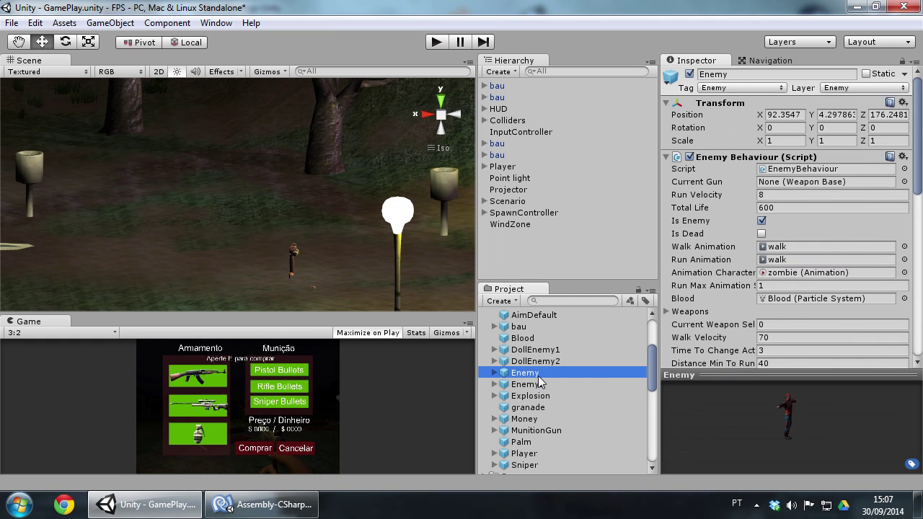
scroll(786, 216, down, 3)
scroll(786, 216, down, 10)
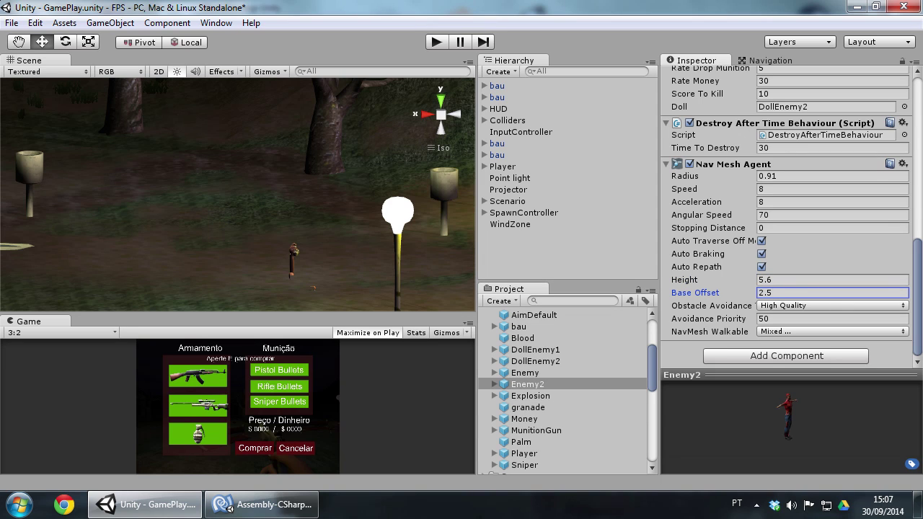
click(805, 306)
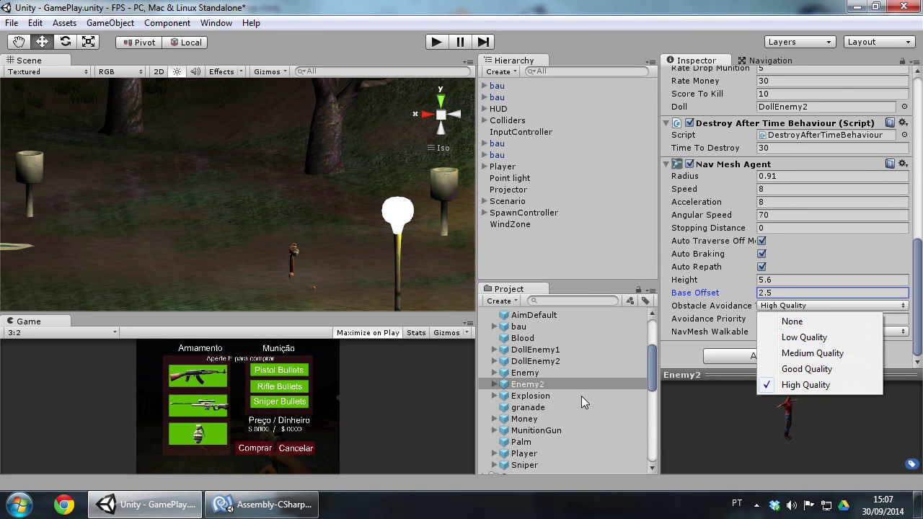
click(543, 396)
Step: Set Obstacle Avoidance to Medium Quality for both Enemy and Enemy2
click(545, 384)
scroll(753, 294, down, 3)
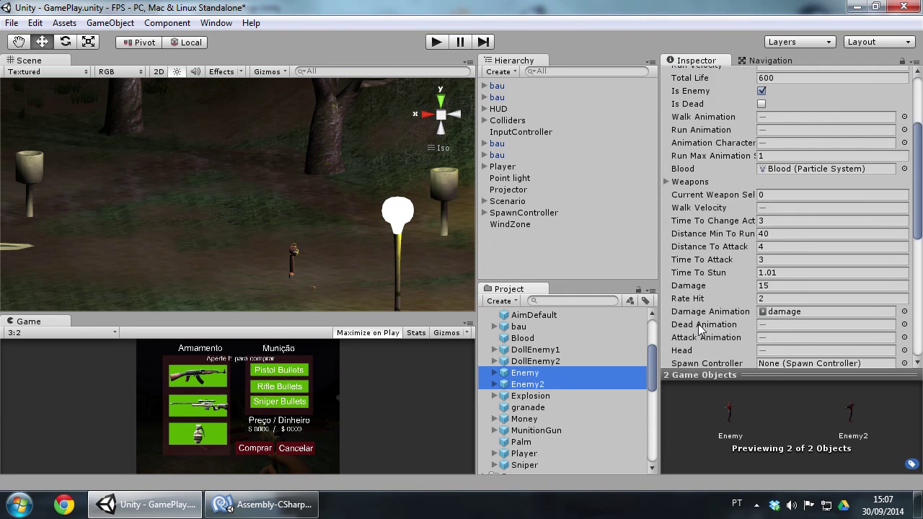
scroll(754, 294, down, 3)
scroll(753, 294, down, 3)
scroll(755, 296, down, 3)
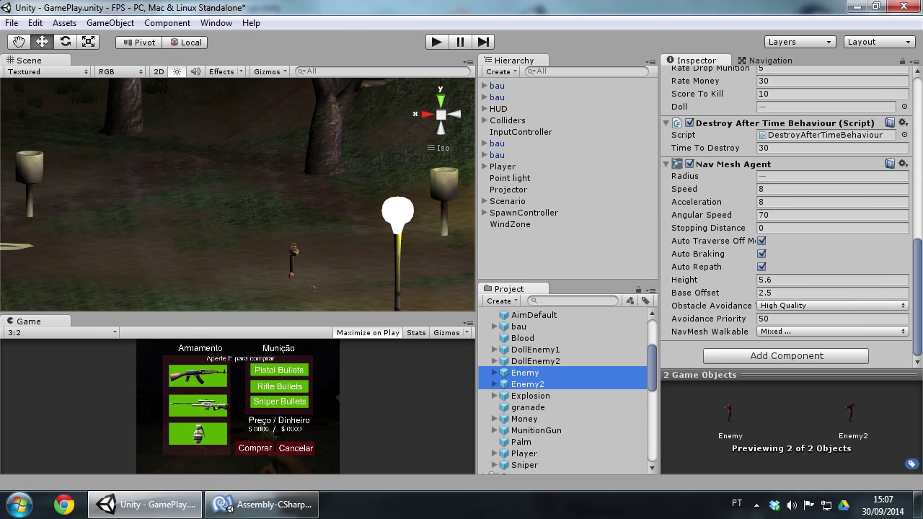
click(784, 307)
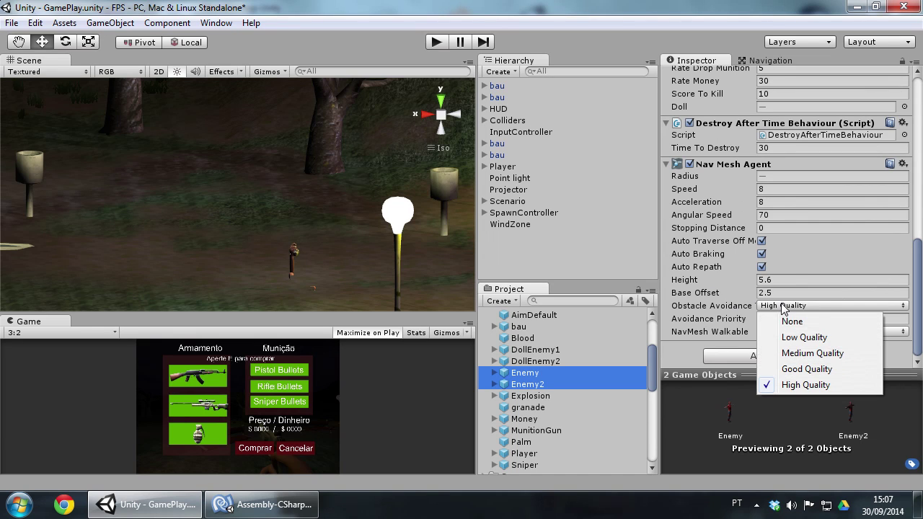
click(830, 355)
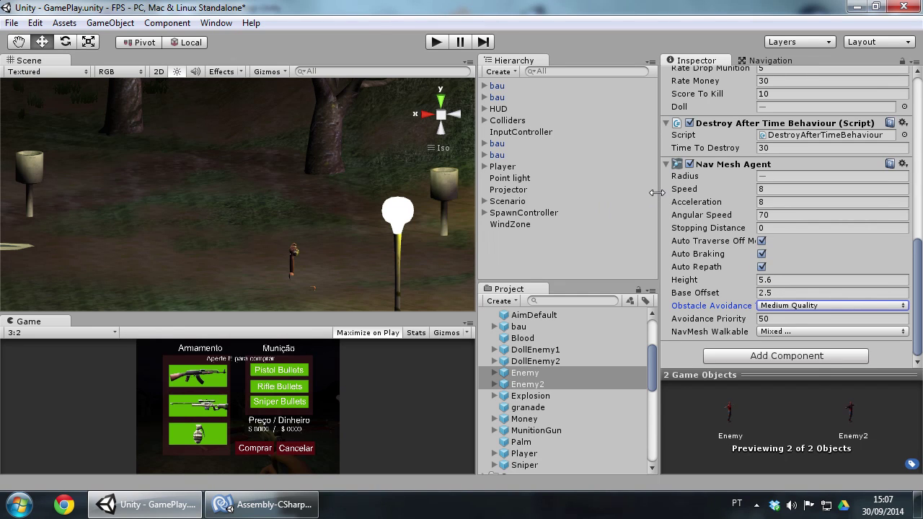
Step: Turn off Auto Braking and Auto Traverse Off Mesh Link, then start Play mode
drag(589, 189, 544, 185)
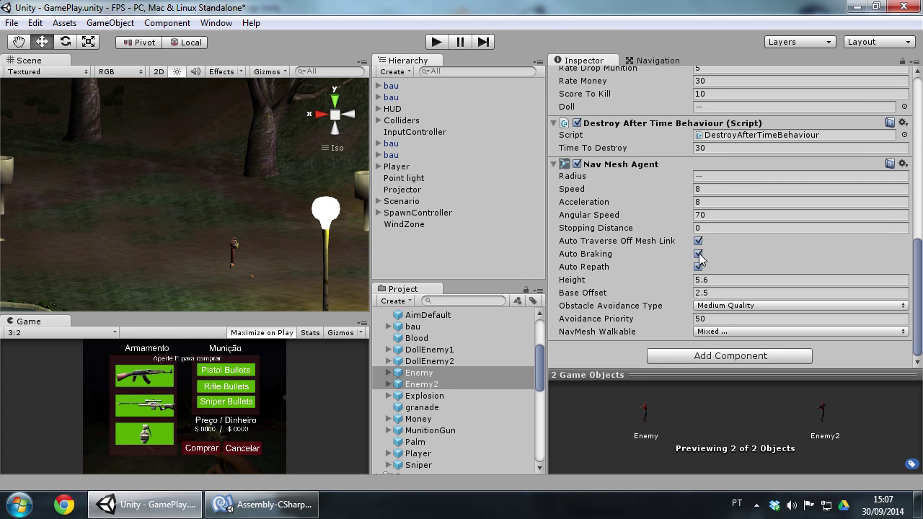
click(698, 254)
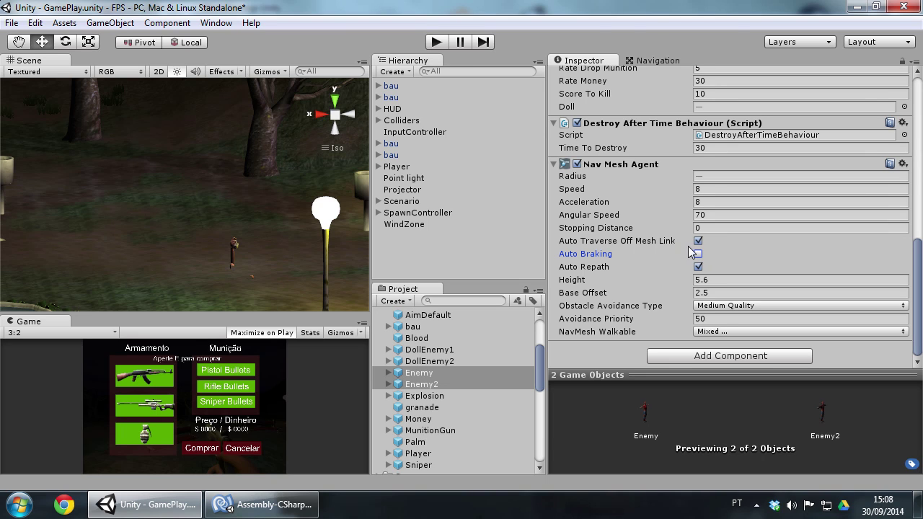
click(699, 241)
click(440, 44)
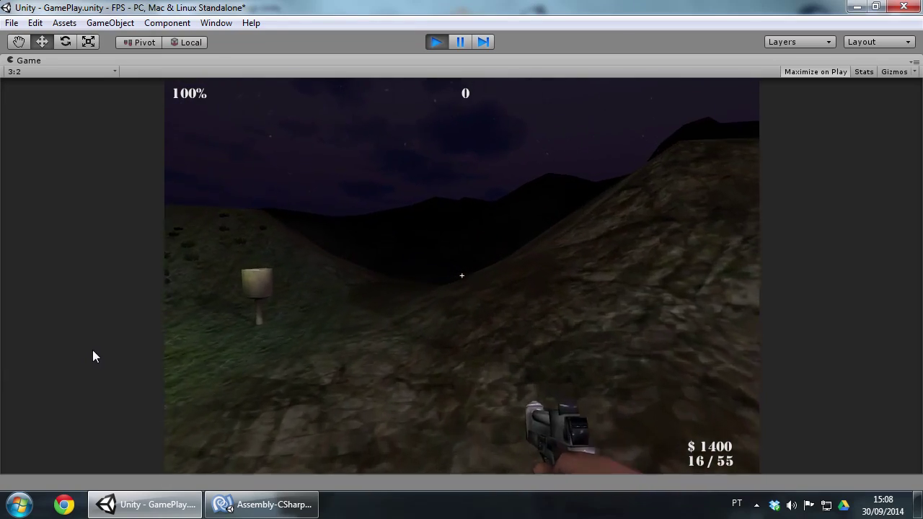
Step: Move the player across the terrain while the zombie group closes in
key(2)
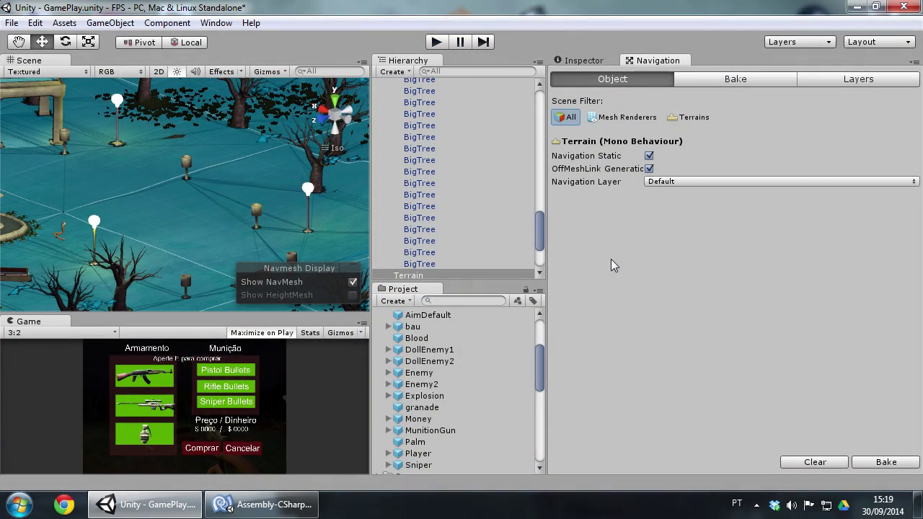
Step: Check the Navigation Bake settings, orbit over the park navmesh and fountain, then play again
mouse_move(171, 231)
right_down()
mouse_move(145, 201)
mouse_move(128, 227)
mouse_move(523, 140)
right_up()
click(732, 80)
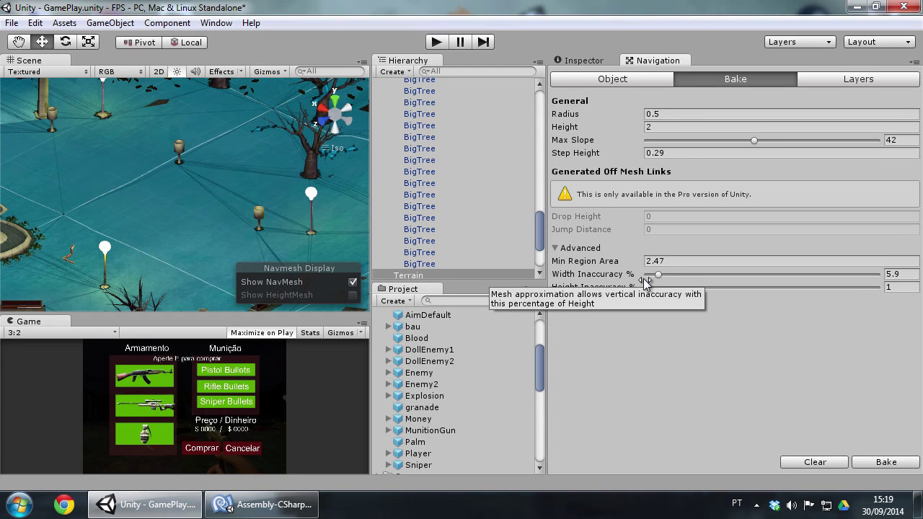
alt+drag(214, 227, 50, 318)
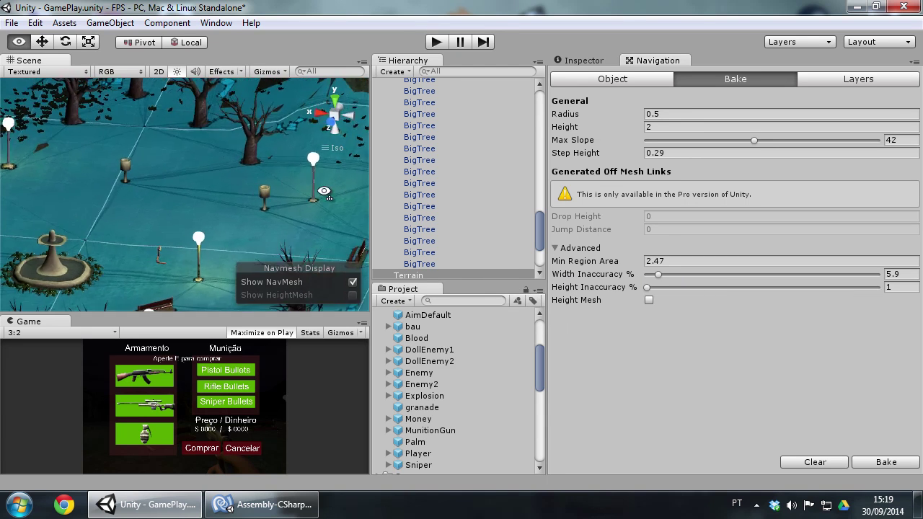
scroll(142, 226, down, 5)
alt+drag(338, 119, 198, 188)
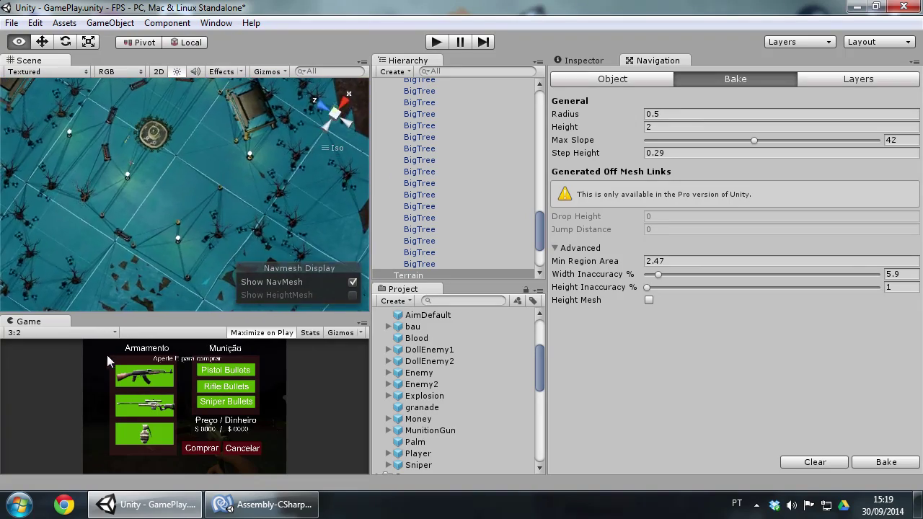
alt+drag(197, 188, 415, 100)
scroll(342, 124, up, 5)
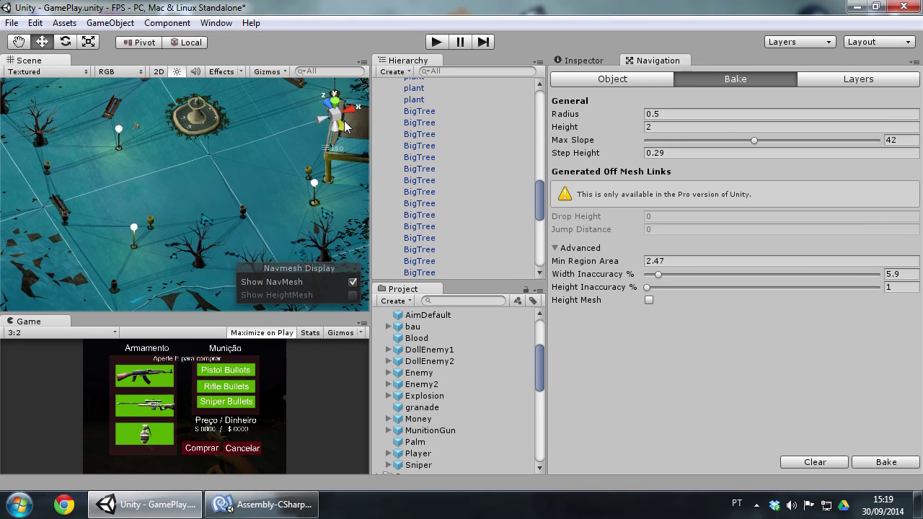
alt+drag(251, 163, 155, 77)
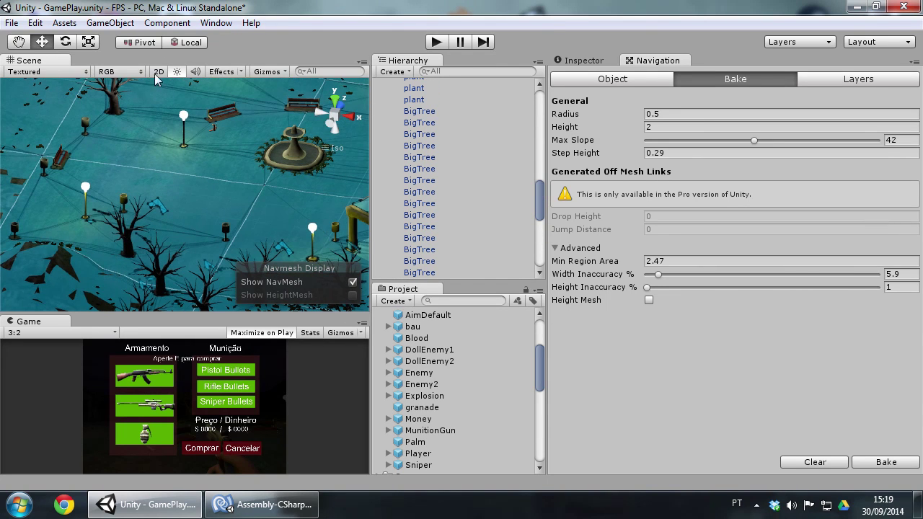
click(432, 42)
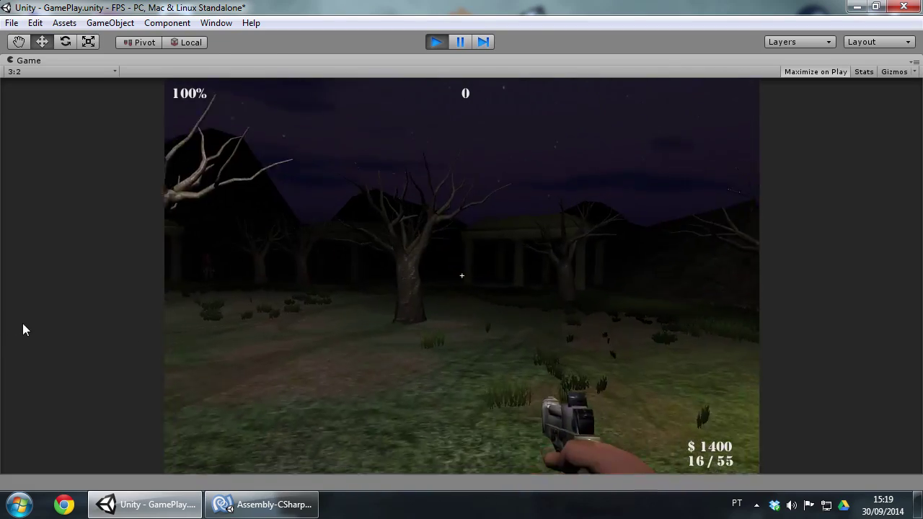
Step: Walk the player past the big tree and pavilion toward three zombies
key(w)
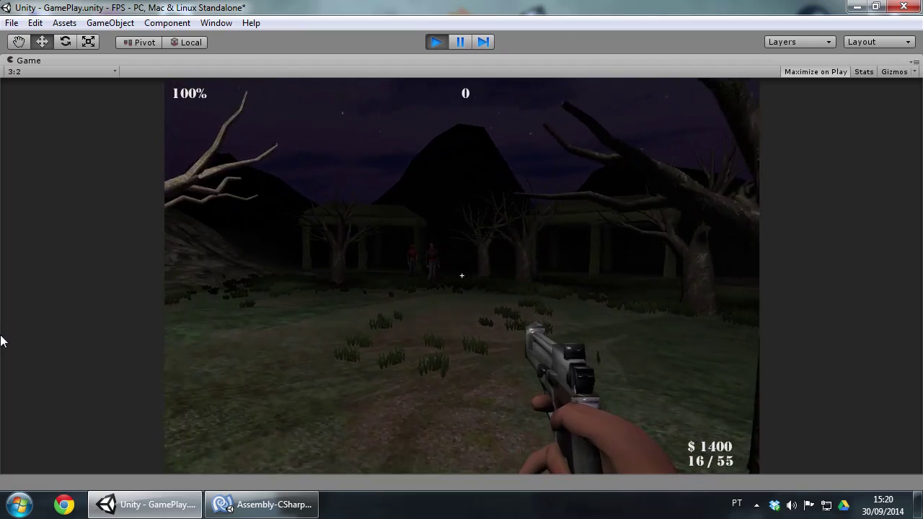
key(w)
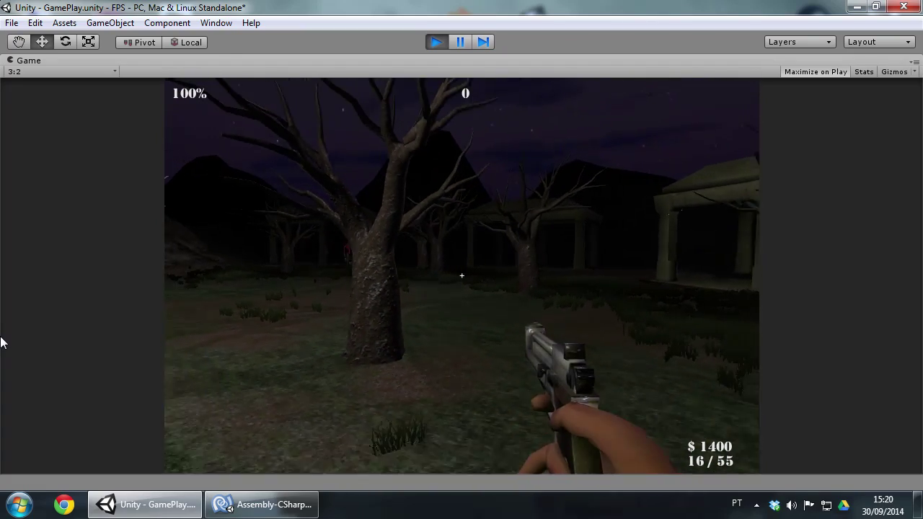
key(w)
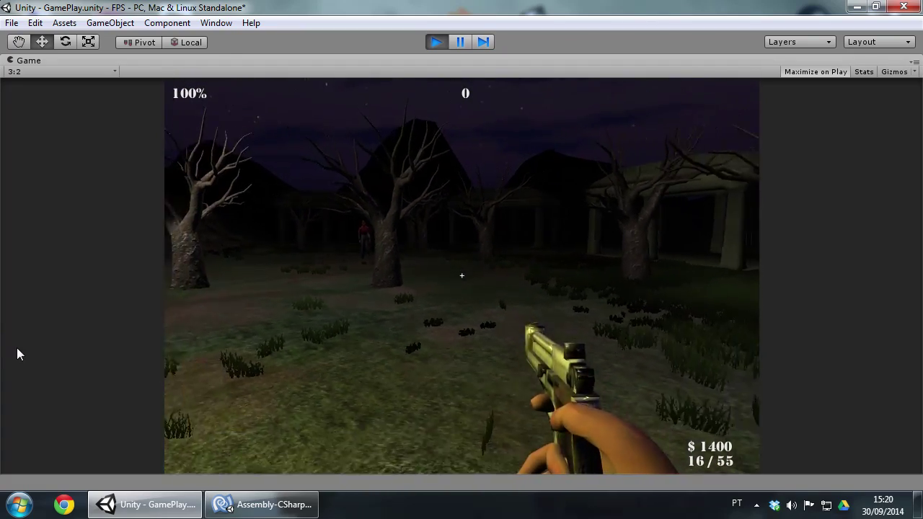
key(w)
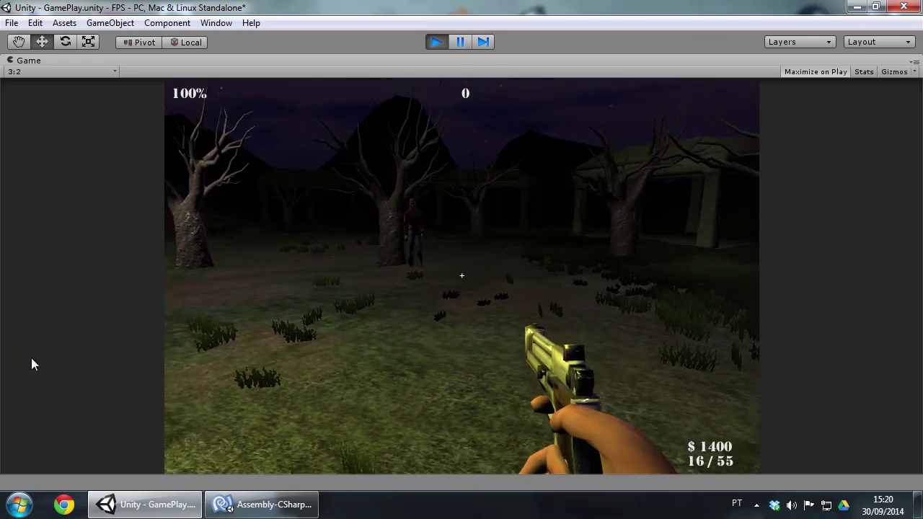
key(w)
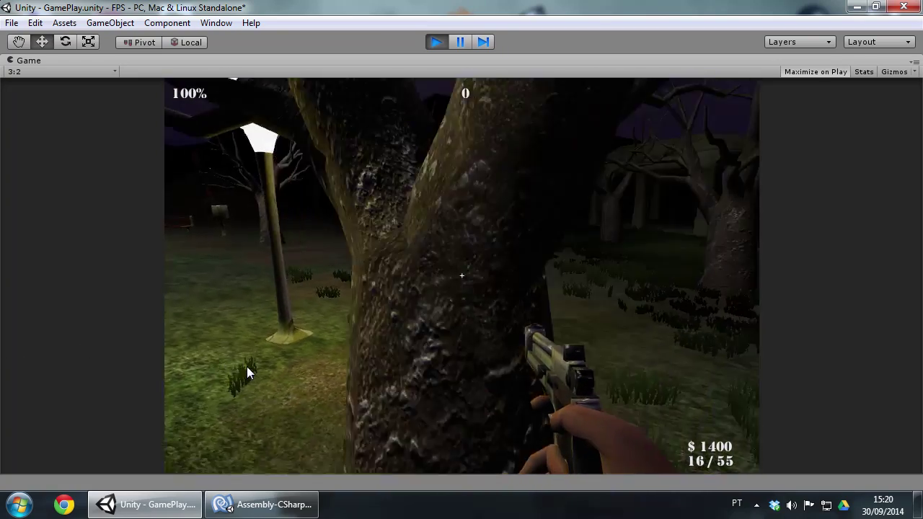
key(w)
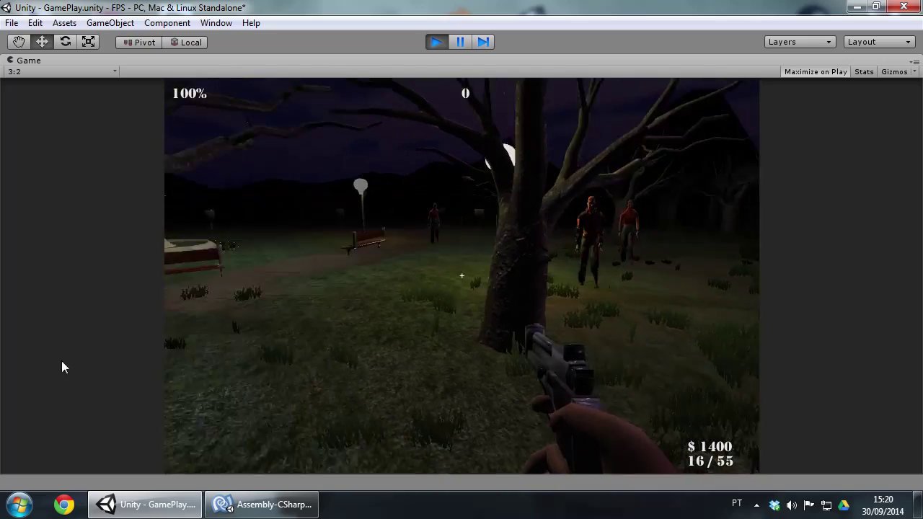
key(w)
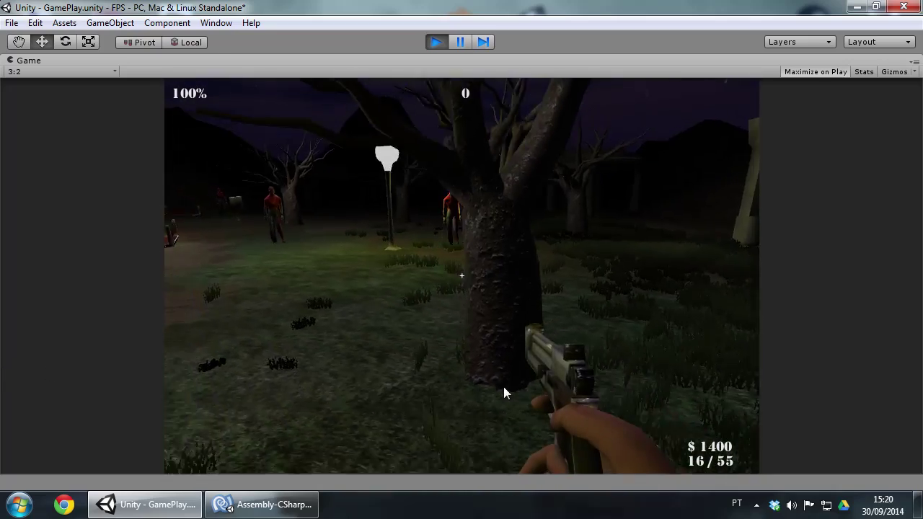
key(w)
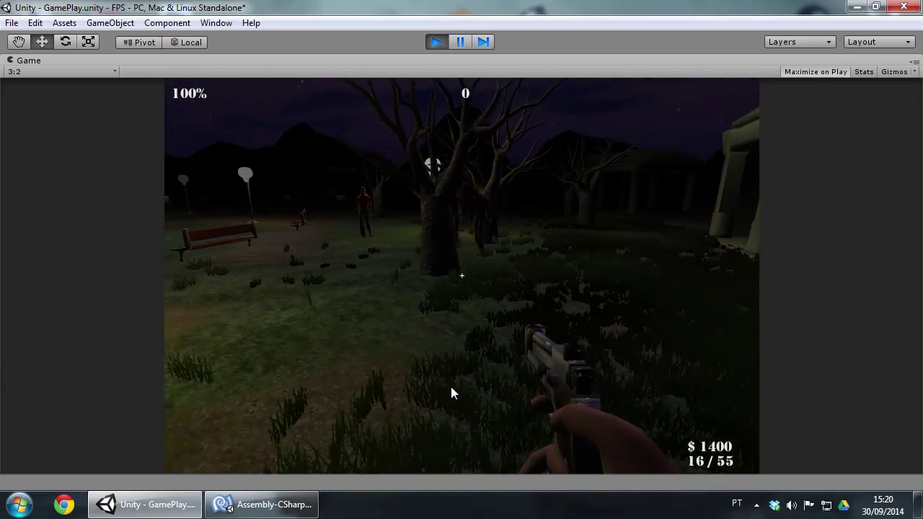
key(w)
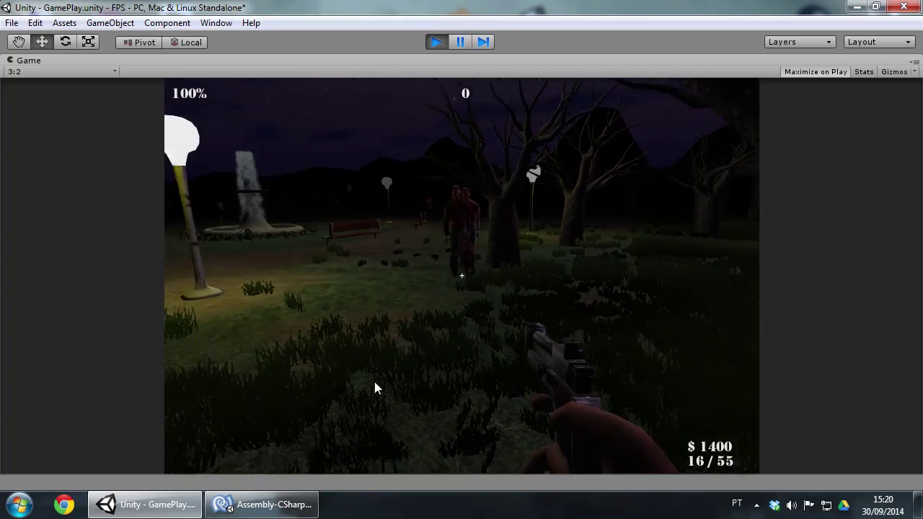
key(w)
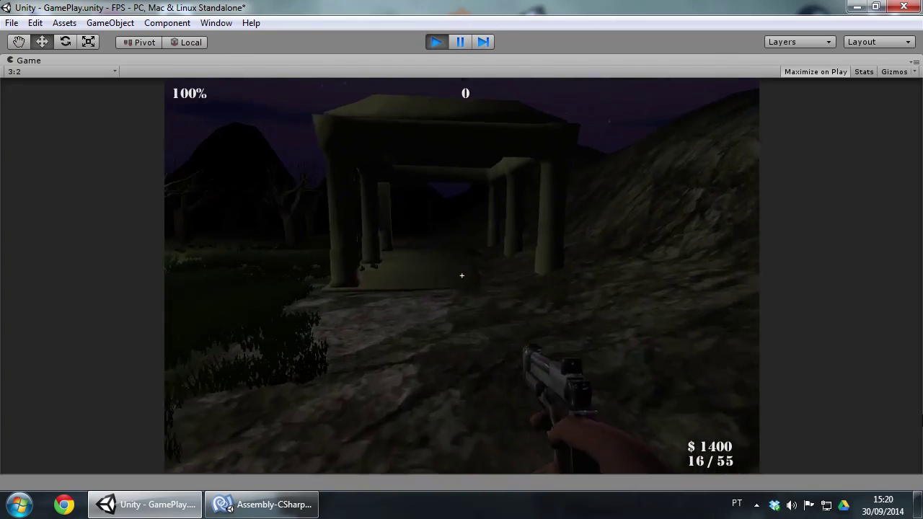
key(w)
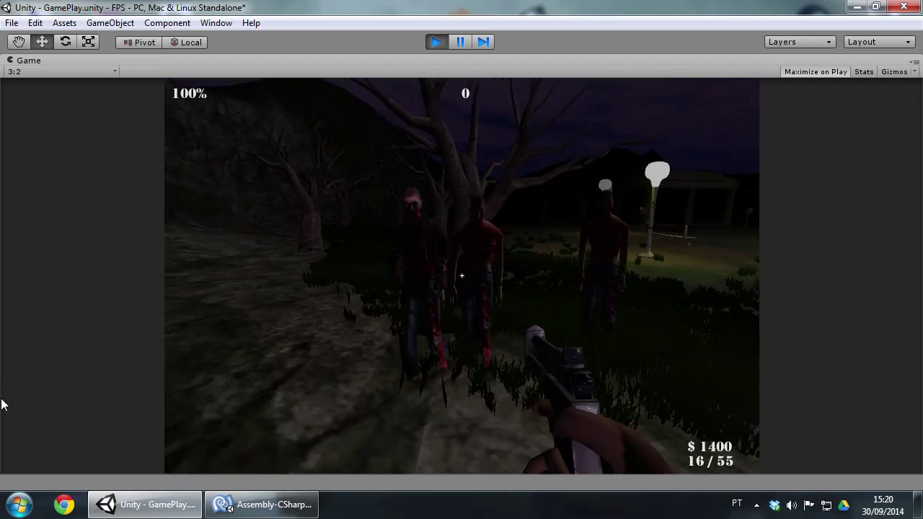
key(w)
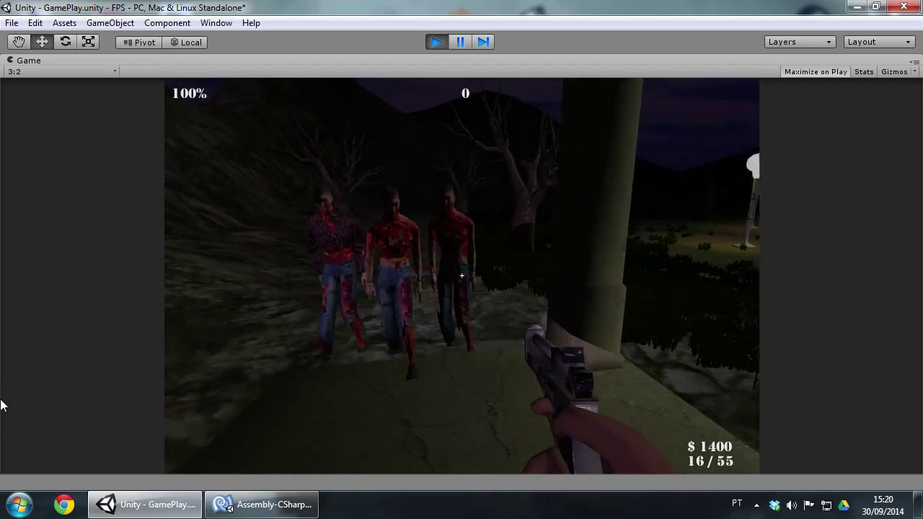
Step: Shoot the zombies under the pavilion, raising the score to 30
click(462, 276)
click(462, 275)
click(462, 275)
click(461, 276)
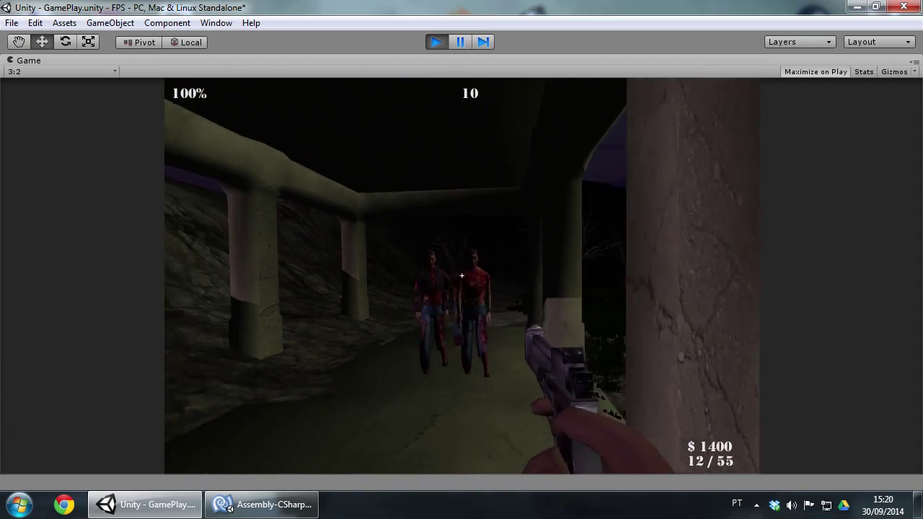
click(461, 275)
click(461, 276)
click(462, 275)
click(462, 275)
click(461, 276)
click(462, 276)
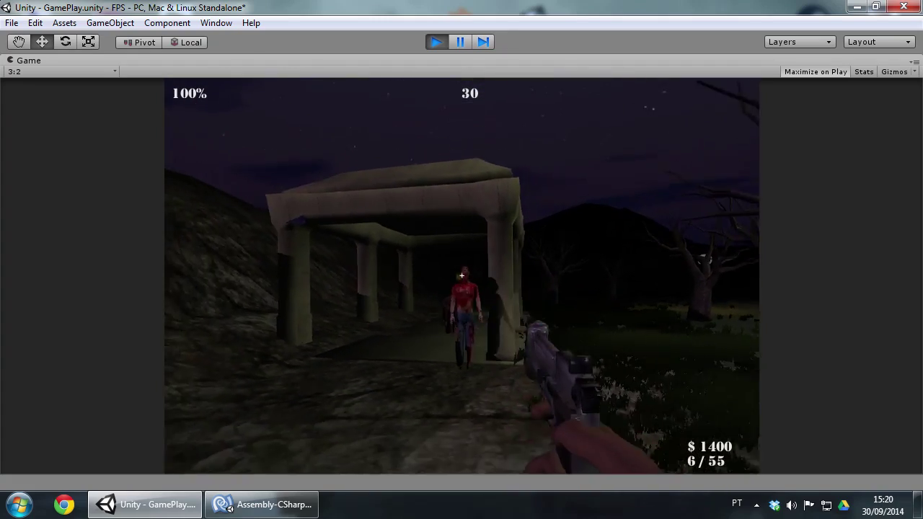
click(461, 276)
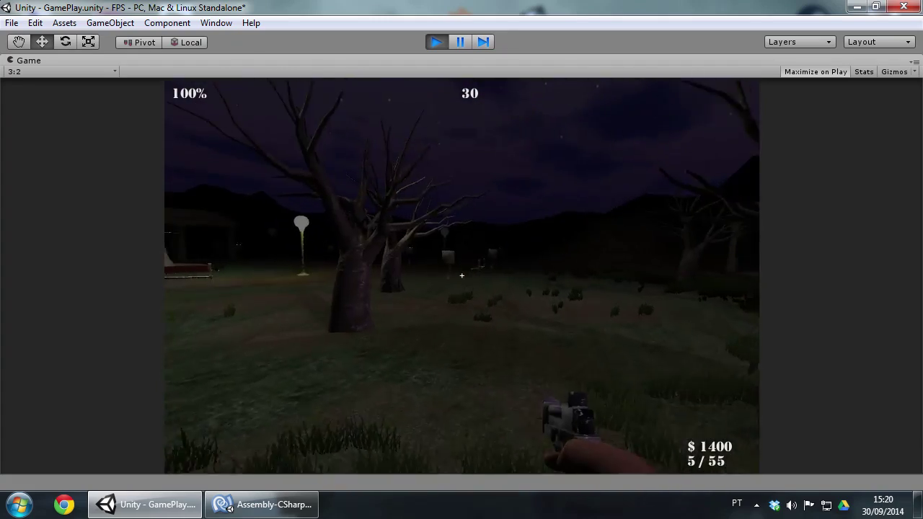
key(Escape)
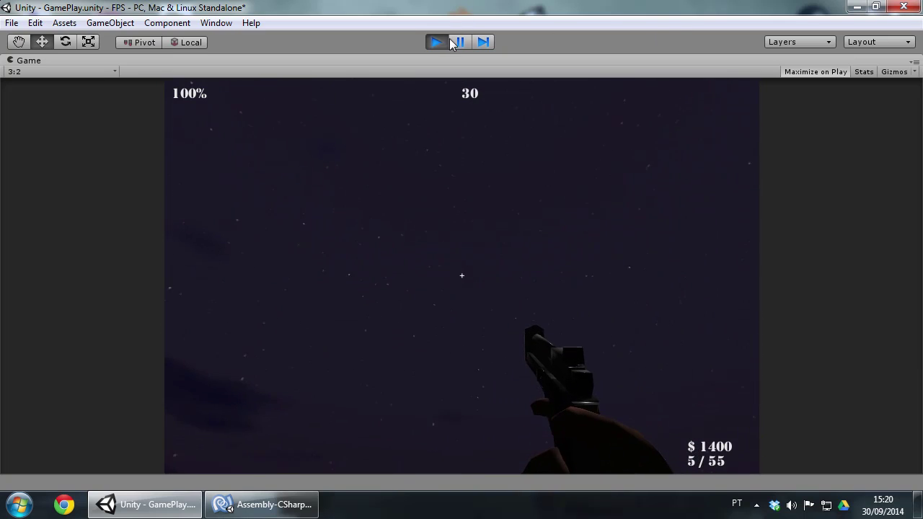
Step: Stop the play test and expand the Enemy2 prefab to view its components
click(448, 41)
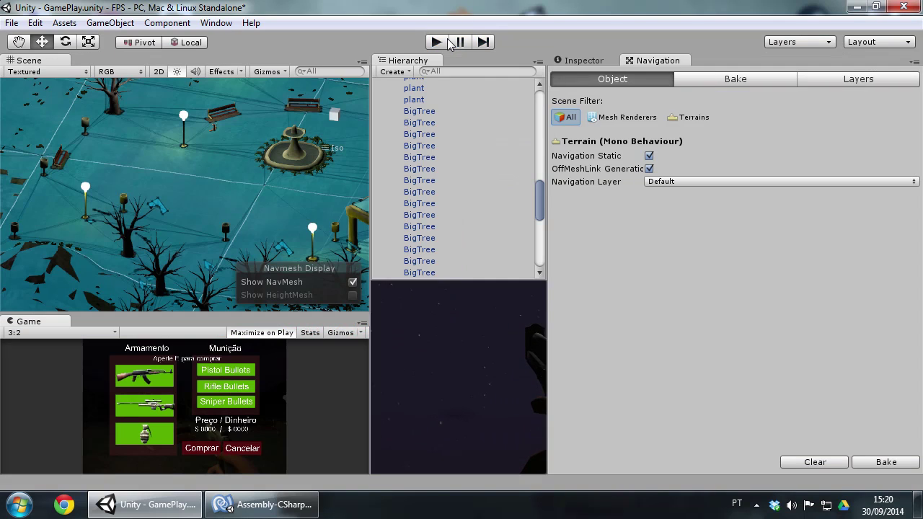
scroll(489, 188, up, 10)
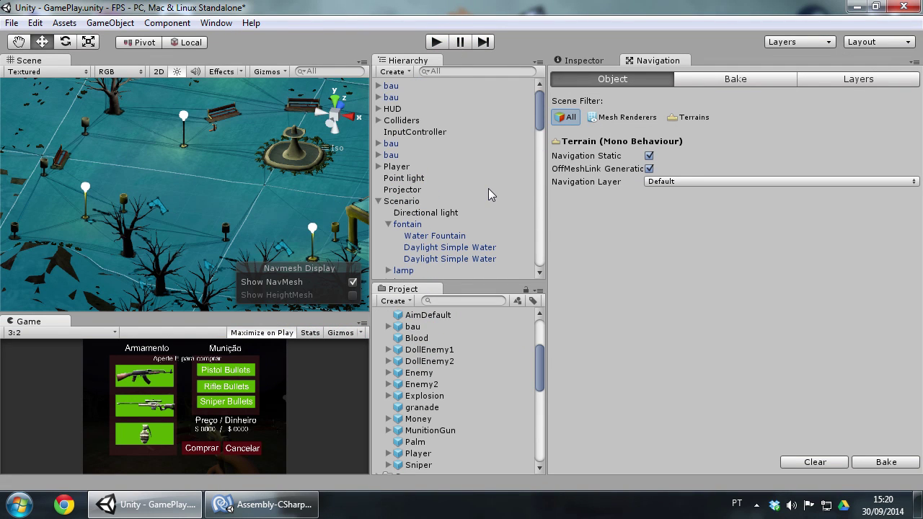
click(394, 386)
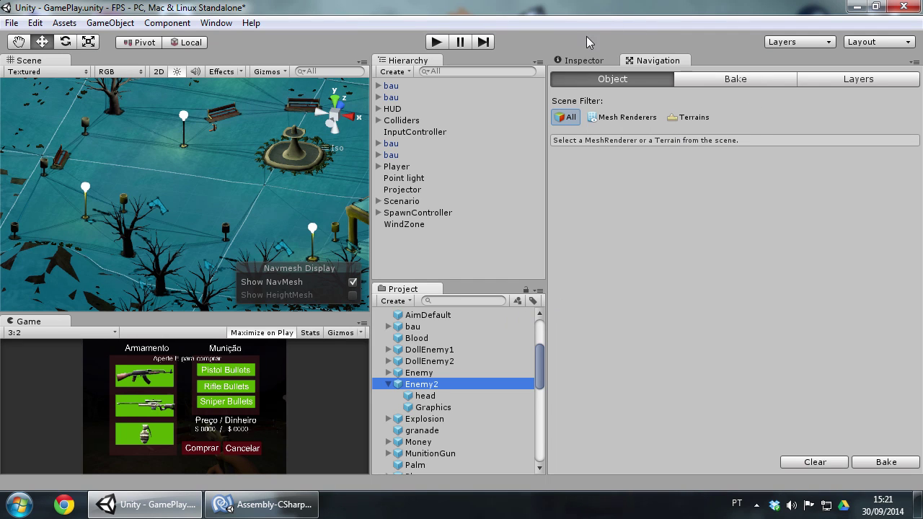
click(588, 62)
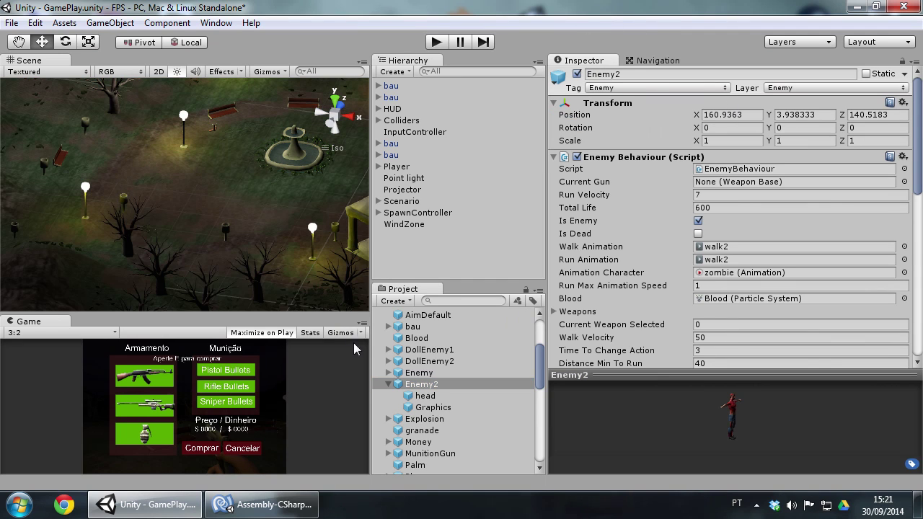
scroll(422, 353, down, 10)
scroll(422, 354, down, 5)
scroll(442, 425, up, 3)
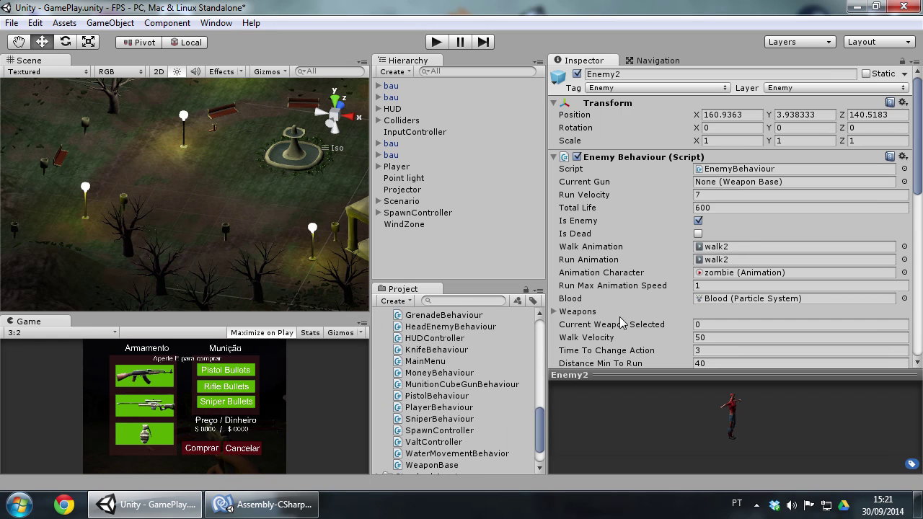
scroll(619, 317, down, 5)
scroll(662, 300, down, 2)
scroll(727, 220, up, 5)
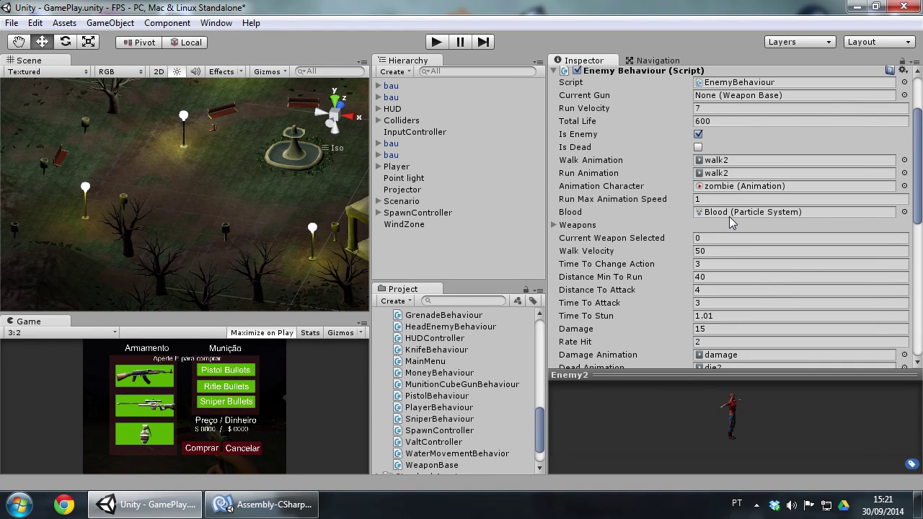
scroll(729, 215, up, 2)
Step: Locate Enemy2's Run Animation clip and select the walk2 and walk clips
double_click(714, 260)
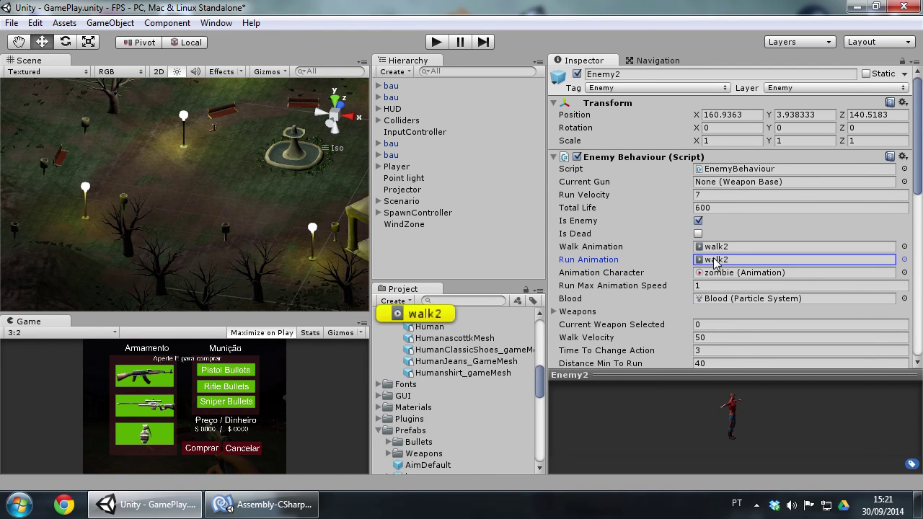
click(428, 327)
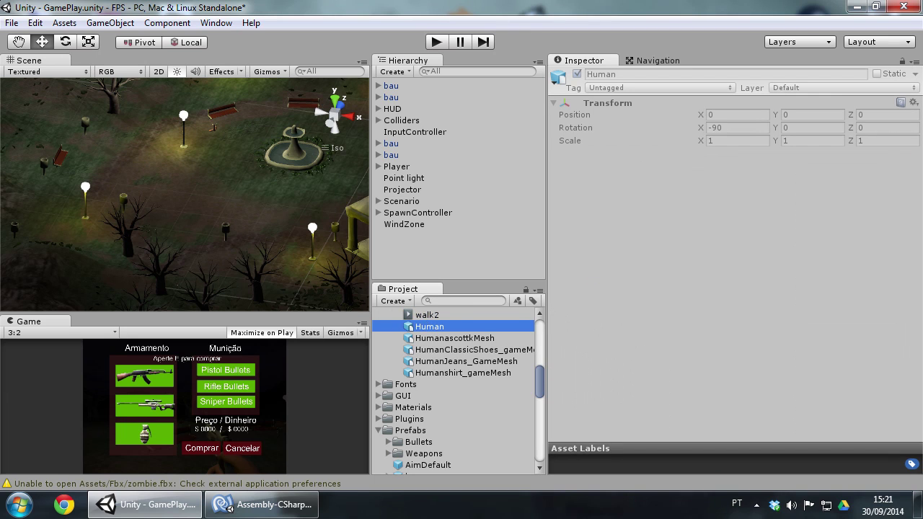
click(432, 315)
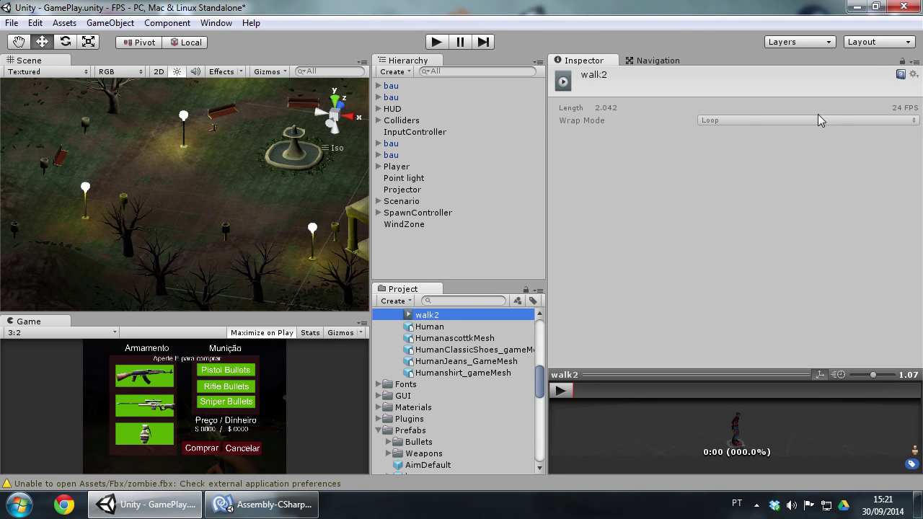
scroll(489, 380, up, 3)
scroll(488, 383, up, 1)
scroll(482, 389, down, 1)
scroll(476, 393, up, 1)
click(428, 433)
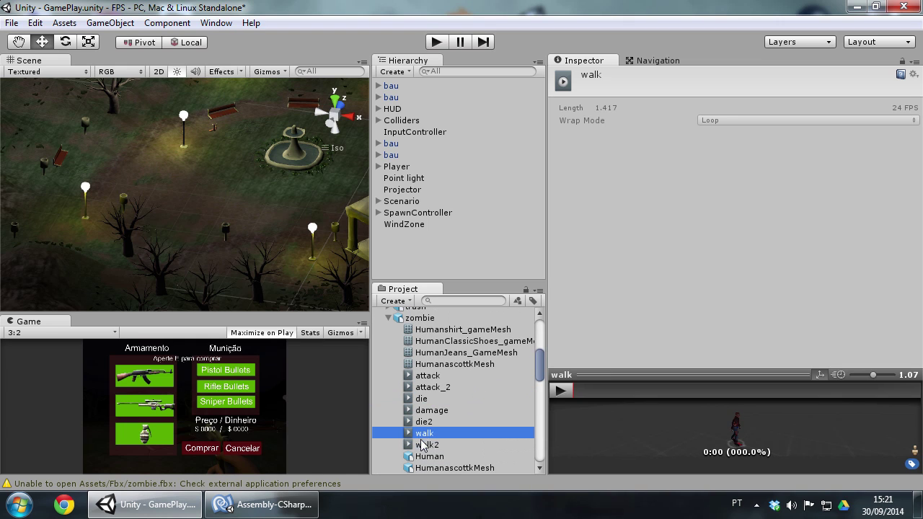
click(423, 445)
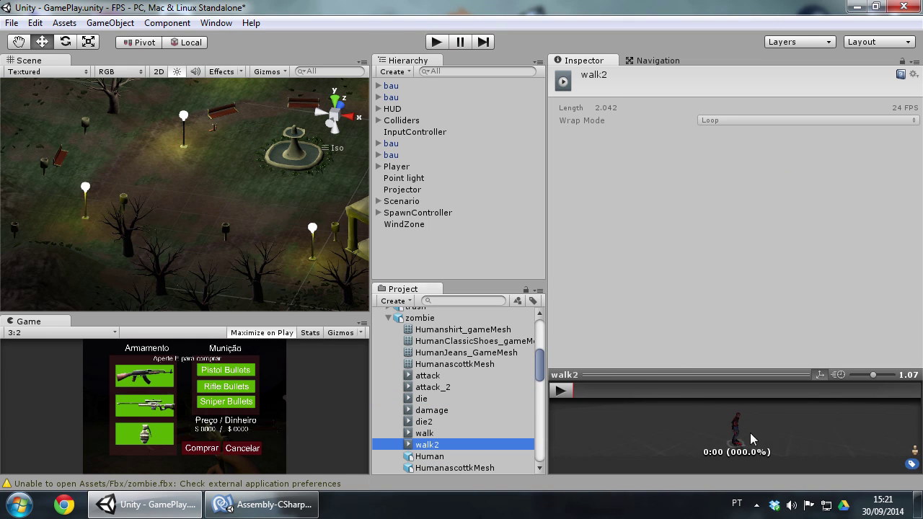
Step: Play the walk2 and walk animations in the preview to compare them
drag(750, 433, 617, 410)
click(564, 387)
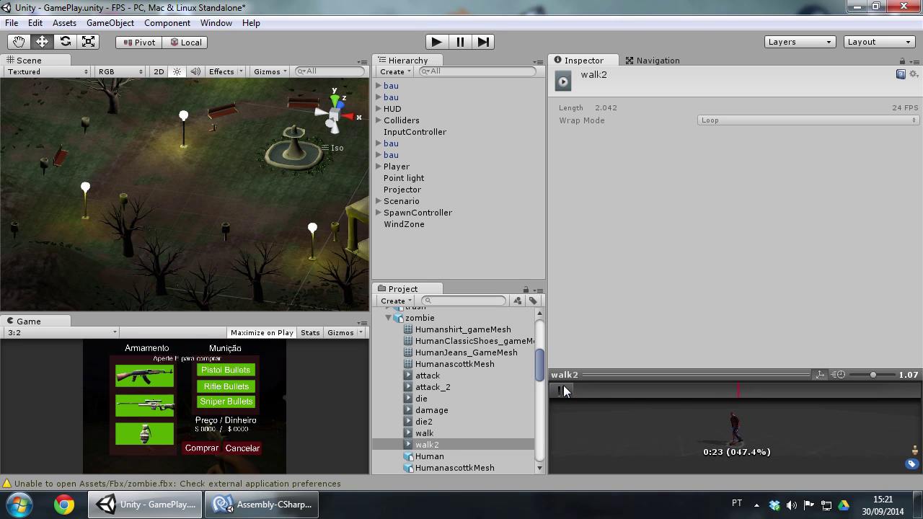
click(432, 434)
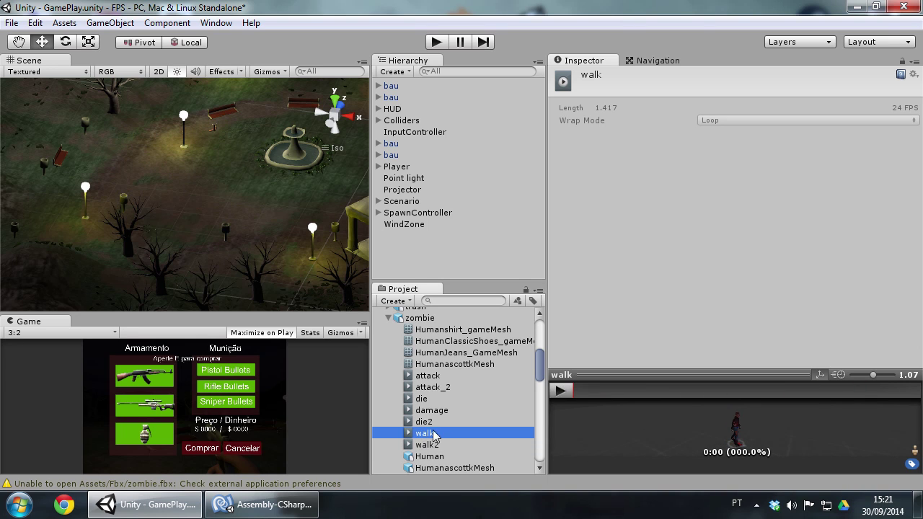
click(561, 391)
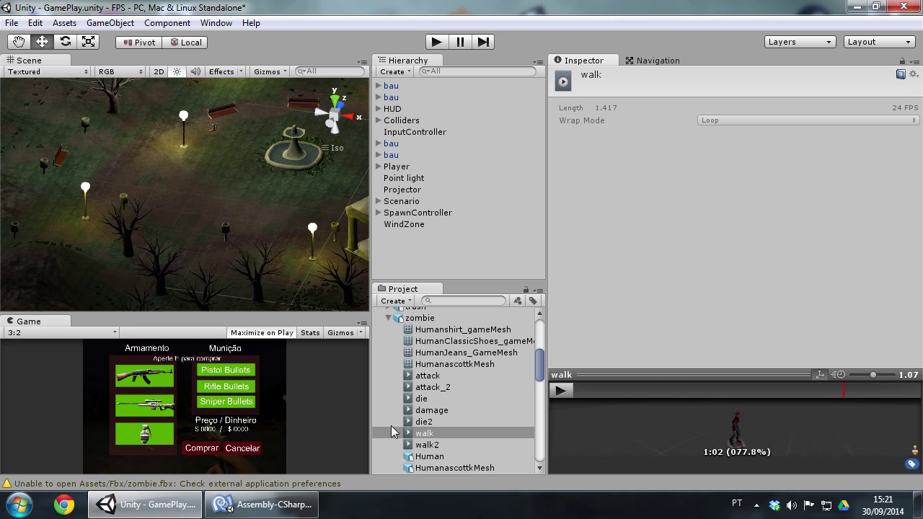
click(416, 446)
click(555, 390)
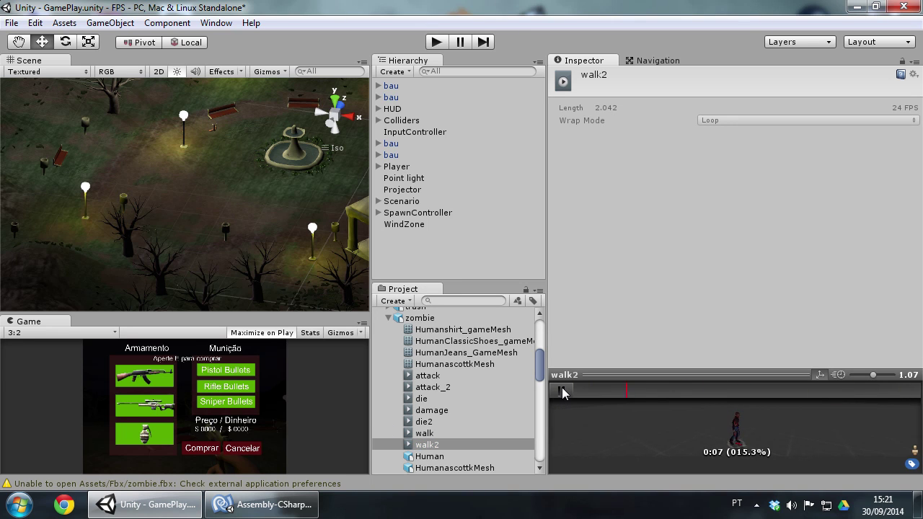
click(561, 388)
Step: Glance at the EnemyBehaviour script, then return to Unity's Inspector
click(228, 507)
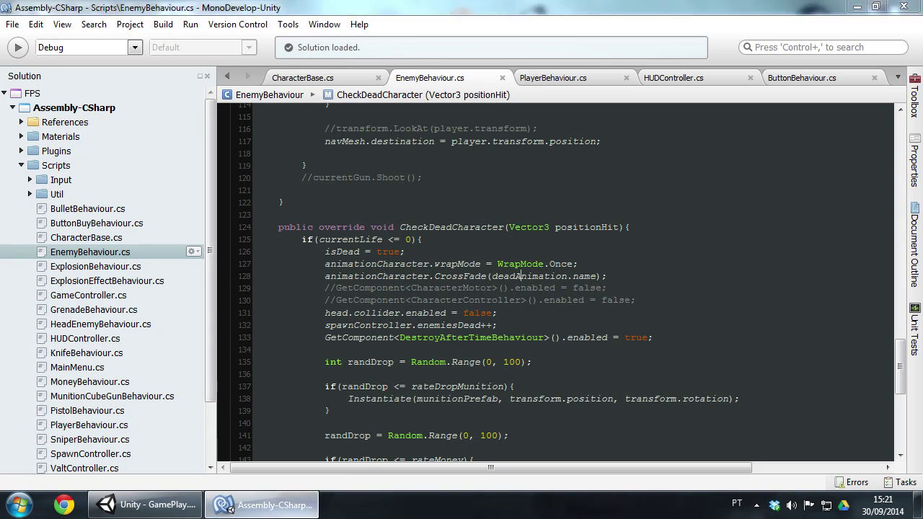
click(238, 504)
scroll(476, 393, down, 4)
scroll(476, 393, up, 4)
scroll(475, 393, up, 4)
scroll(476, 393, up, 3)
scroll(476, 393, down, 5)
scroll(422, 413, down, 5)
Step: Change Enemy2's Enemy Behaviour Run Max Animation Speed from 1 to 4 and play
click(425, 427)
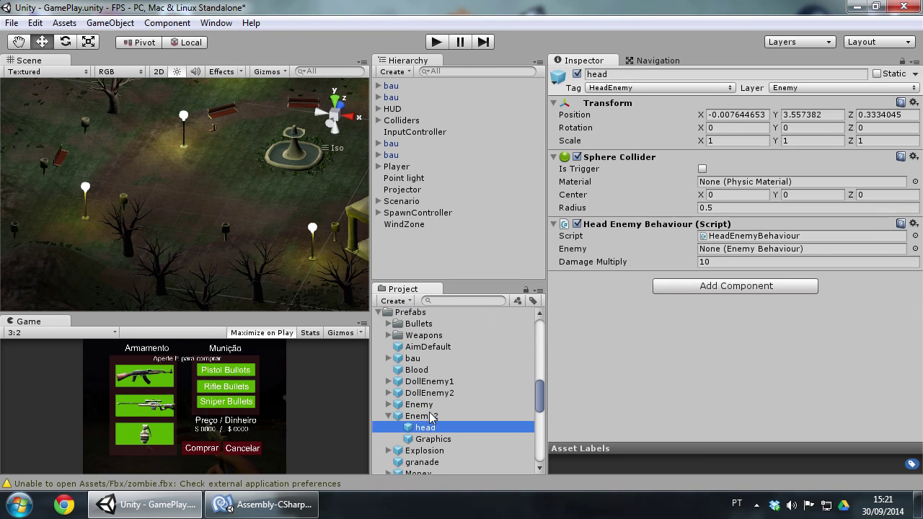
click(422, 416)
scroll(821, 283, down, 3)
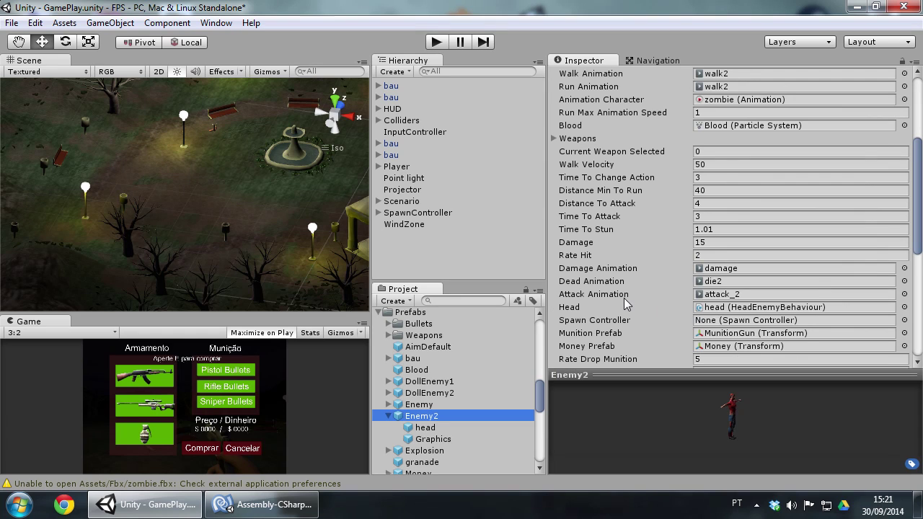
scroll(652, 324, down, 3)
scroll(652, 330, down, 5)
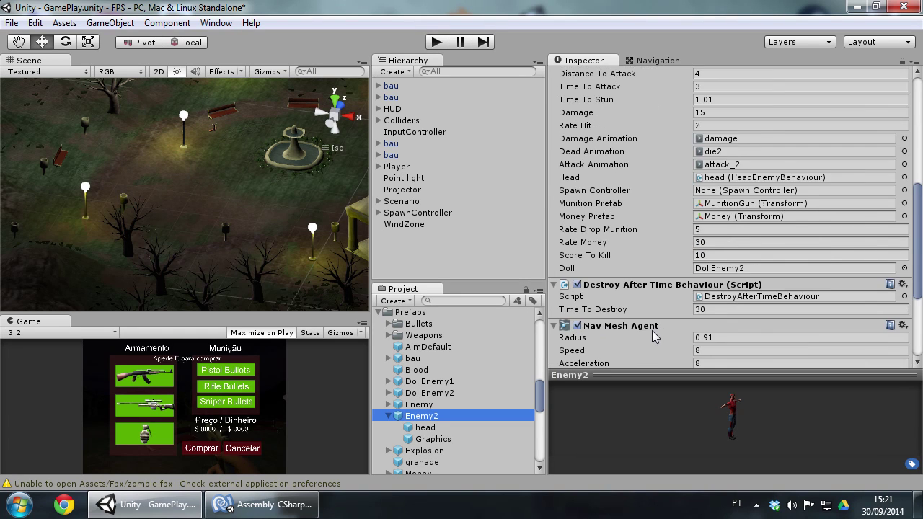
scroll(652, 331, up, 5)
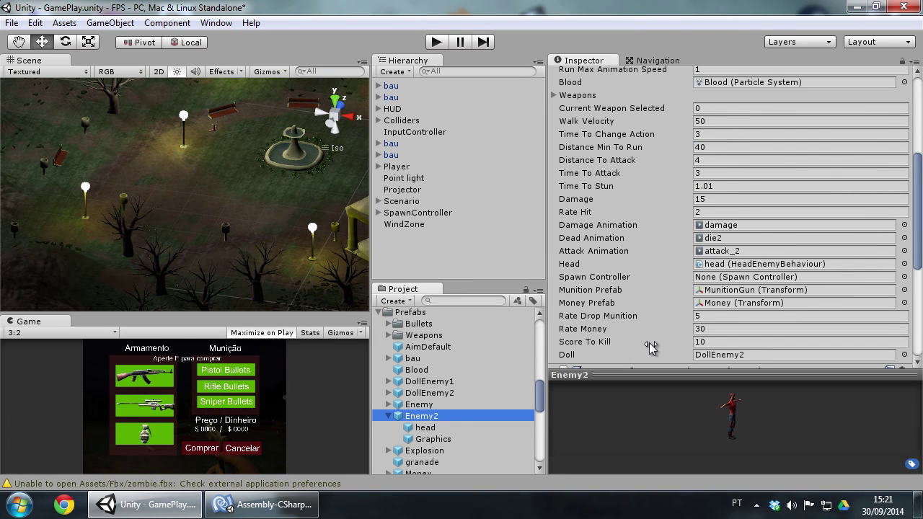
scroll(618, 348, up, 6)
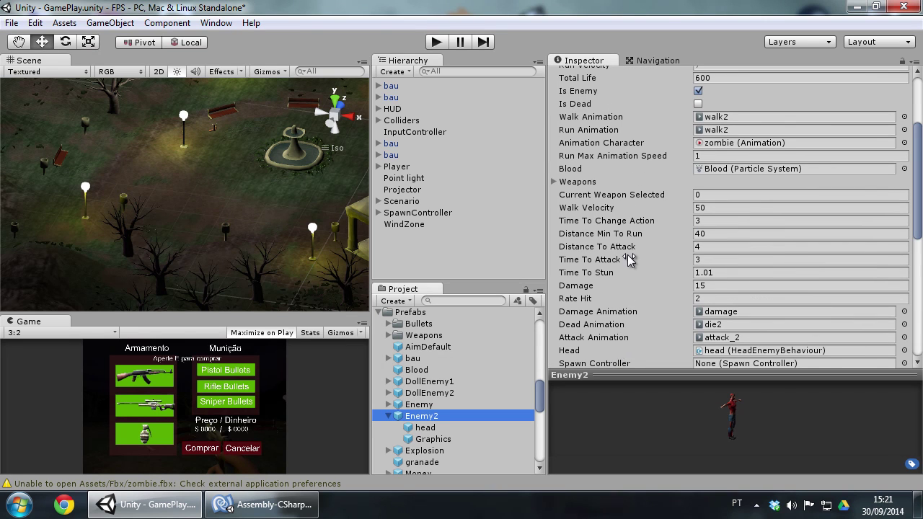
scroll(660, 267, up, 3)
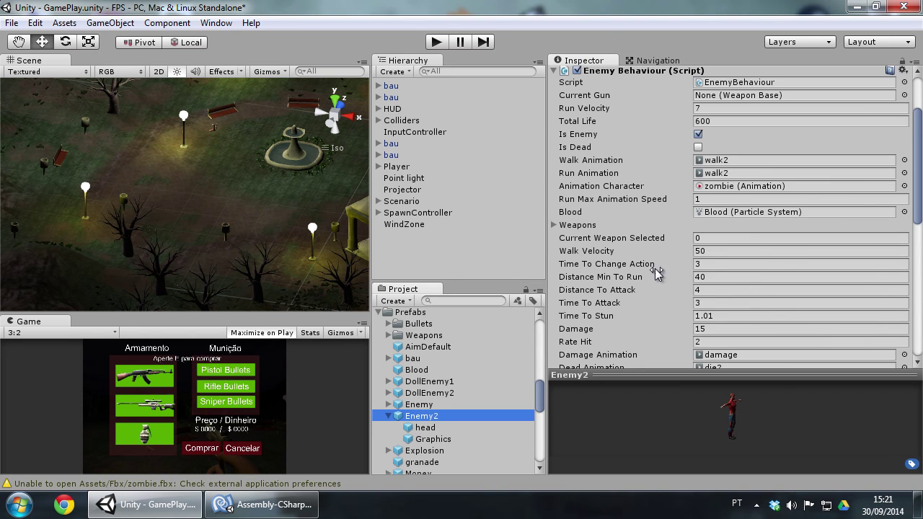
scroll(655, 269, up, 3)
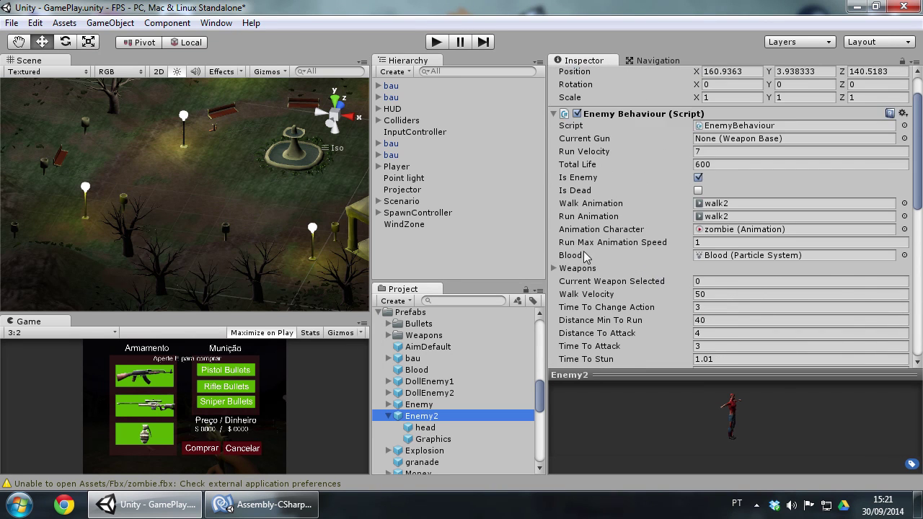
drag(686, 242, 726, 245)
click(704, 242)
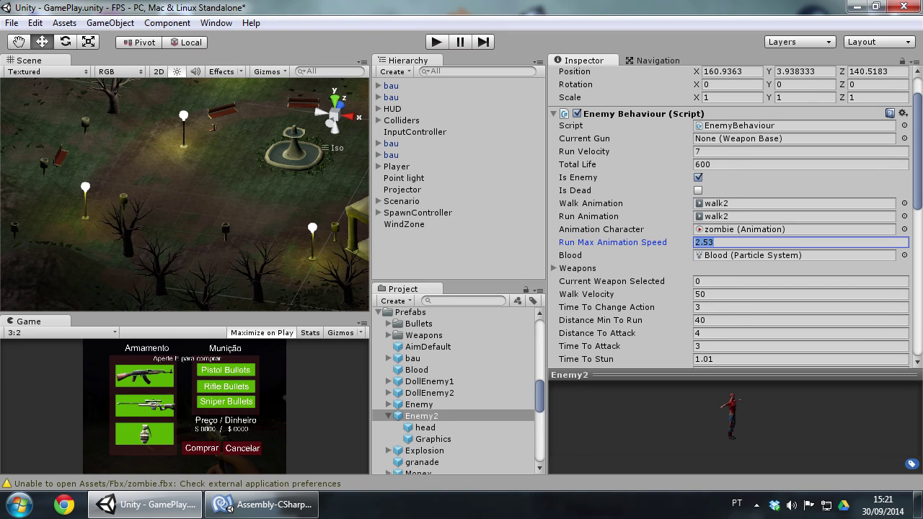
text(3)
click(436, 42)
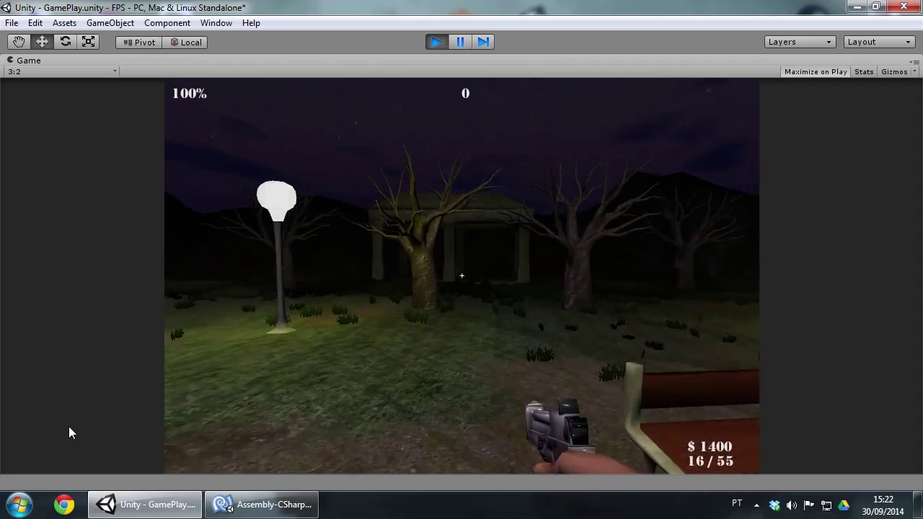
Step: Walk toward the bench firing at zombies, and check the Console's audio warning
key(w)
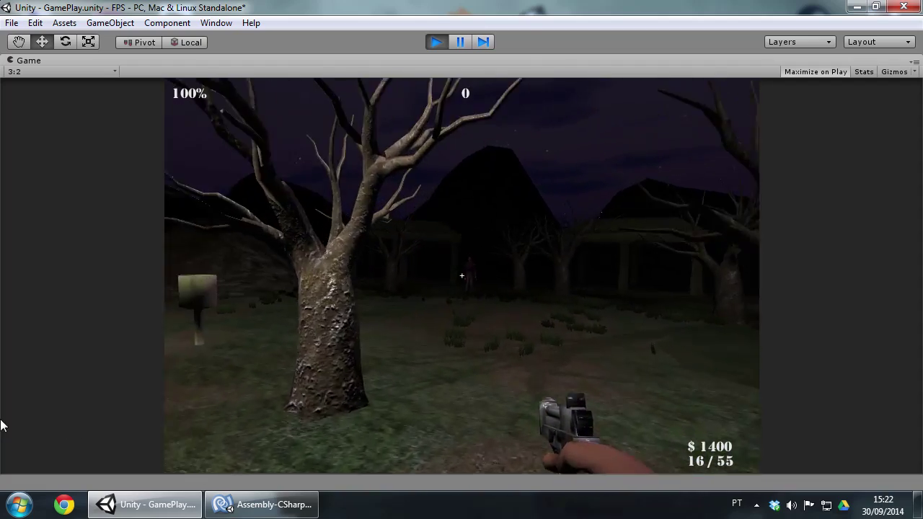
click(7, 432)
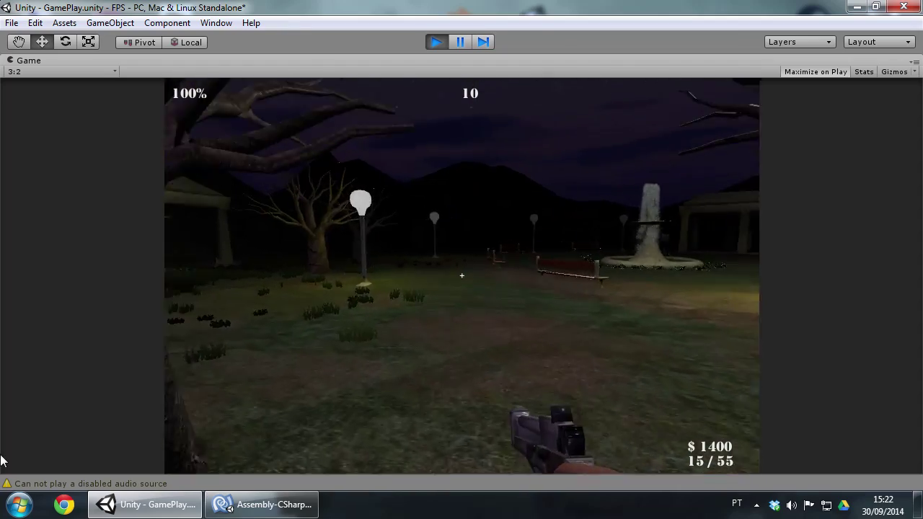
key(w)
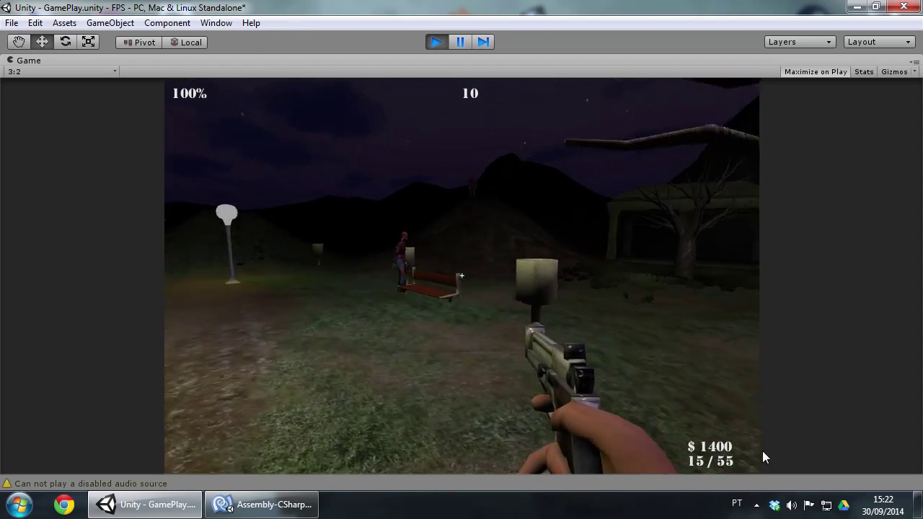
click(765, 427)
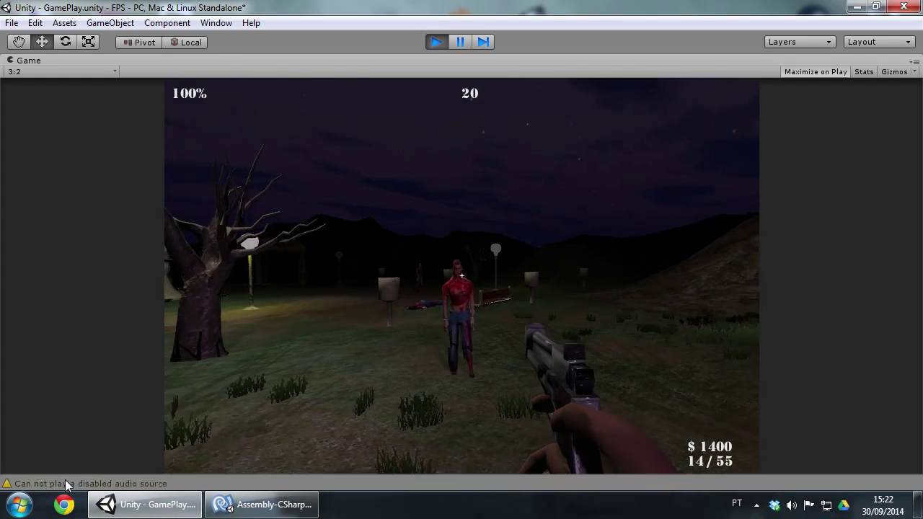
click(72, 483)
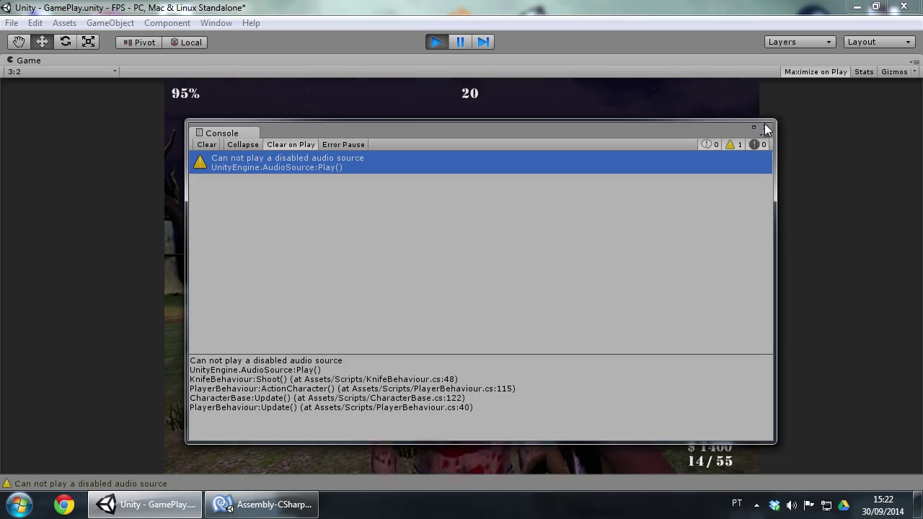
click(765, 127)
Step: Shoot down the approaching zombies to reach score 50, then stop the game
click(582, 198)
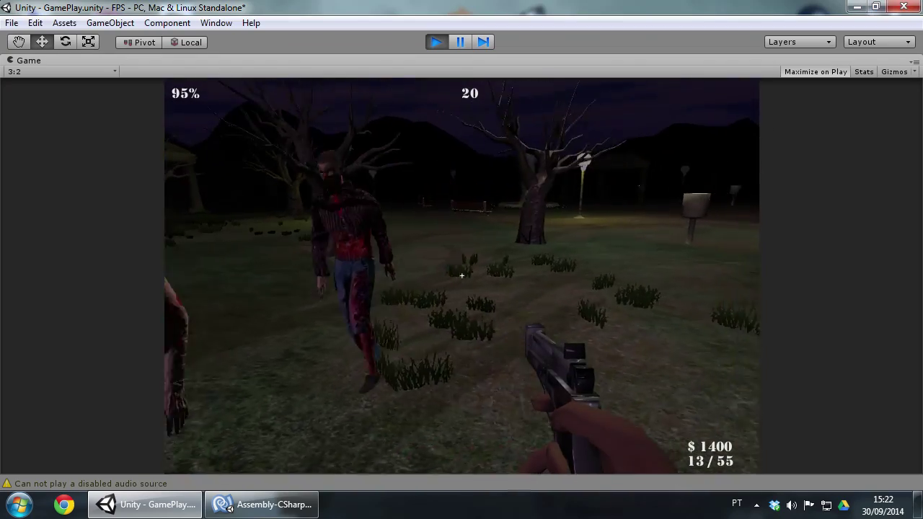
click(461, 275)
click(462, 276)
click(462, 276)
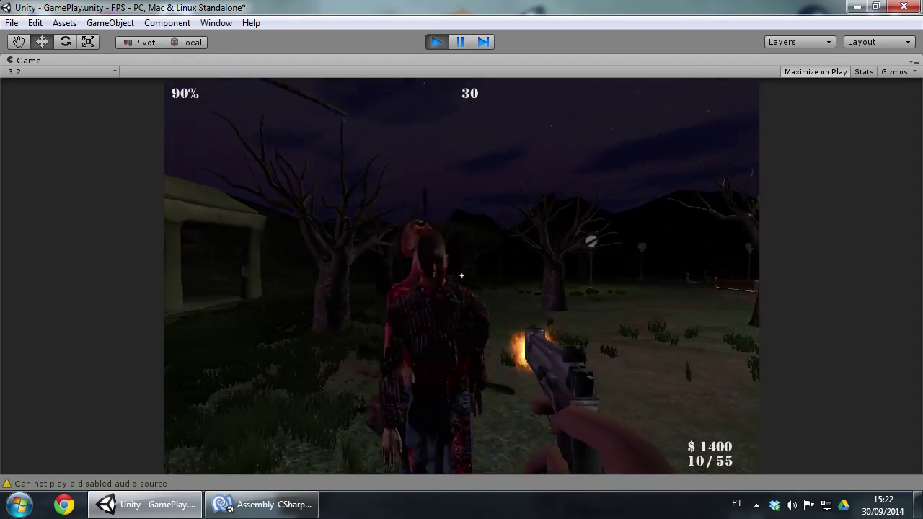
click(461, 275)
click(462, 275)
click(462, 276)
click(461, 275)
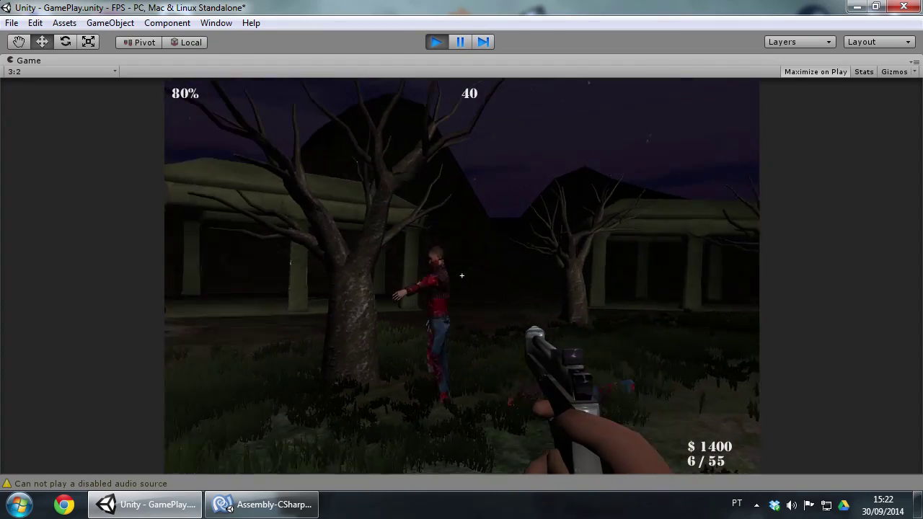
click(462, 275)
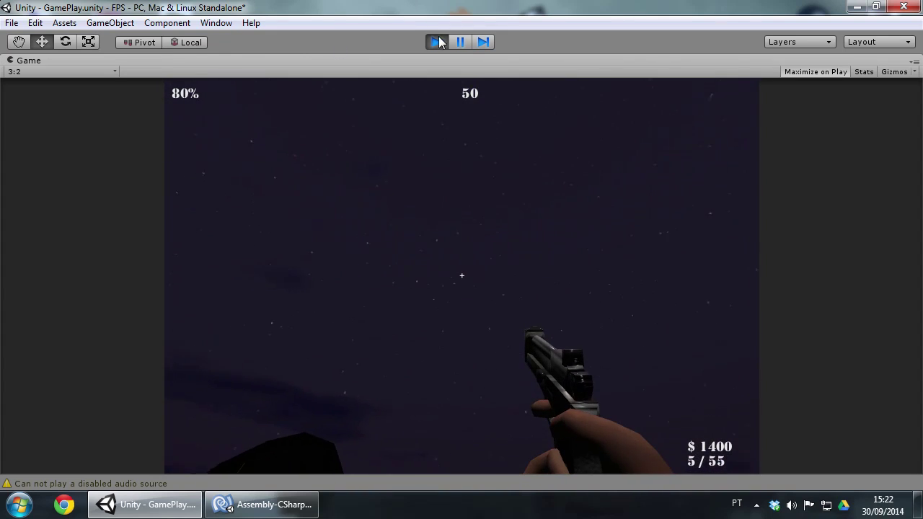
click(437, 42)
Step: Set Nav Mesh Agent Angular Speed to 120 on both Enemy and Enemy2
scroll(749, 326, down, 5)
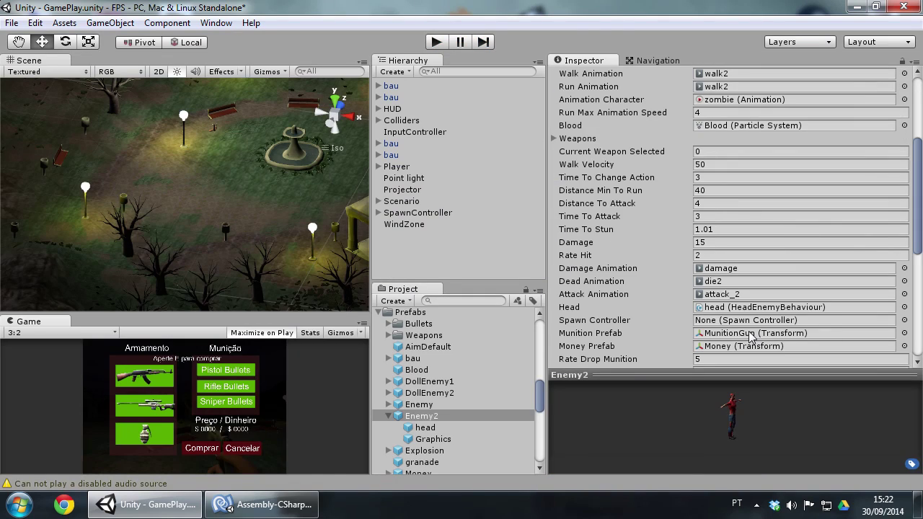
ctrl+click(427, 405)
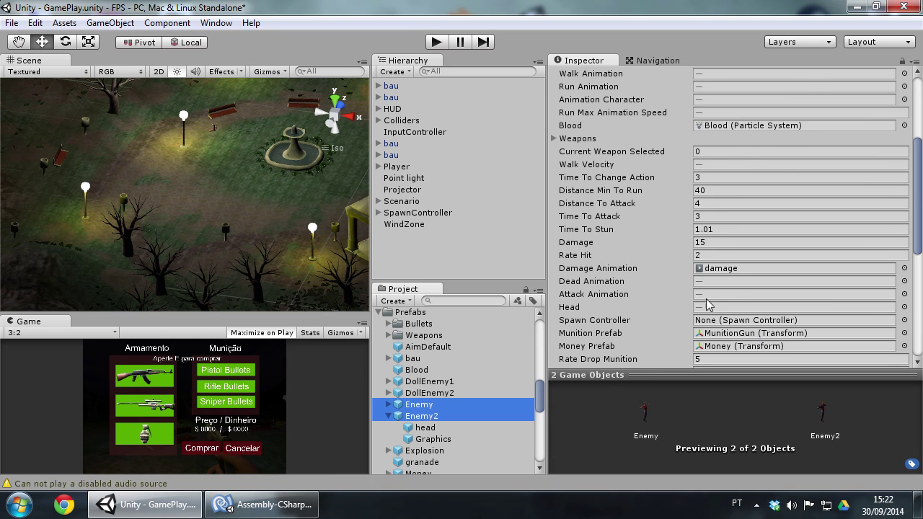
scroll(721, 296, down, 8)
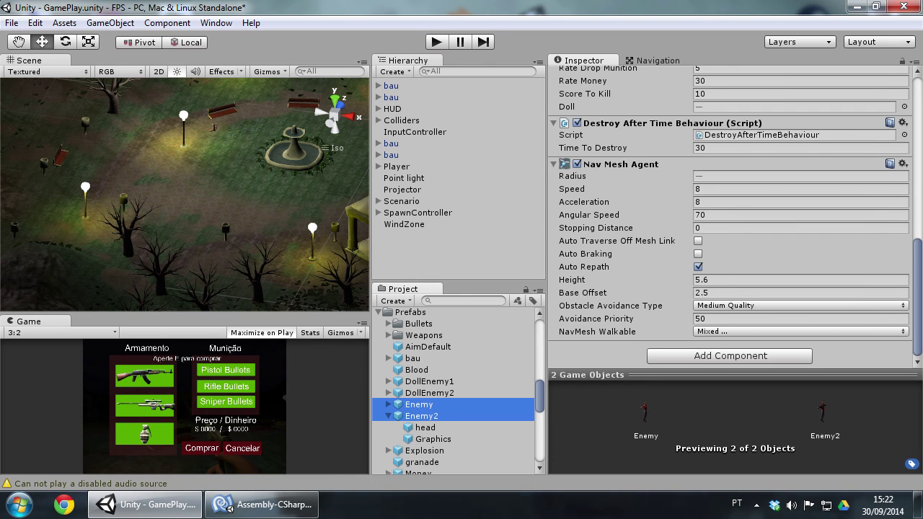
click(715, 217)
text(120)
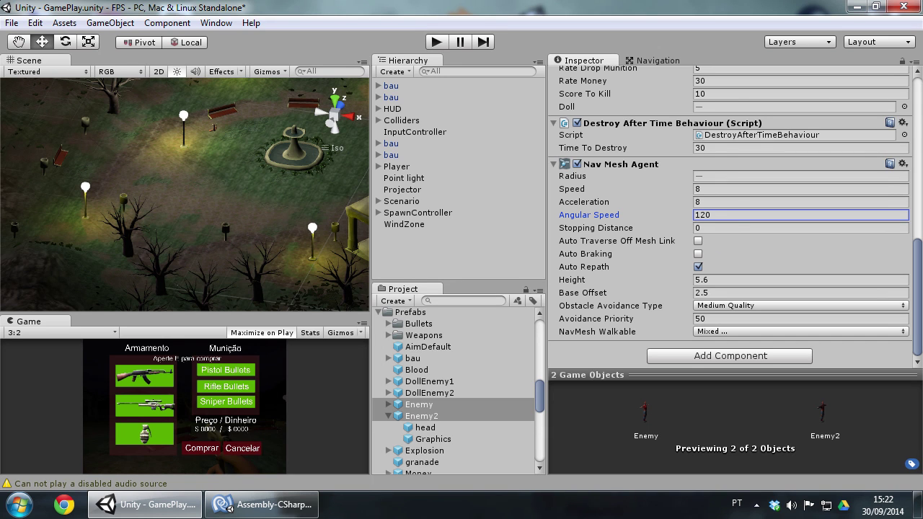
scroll(715, 219, up, 5)
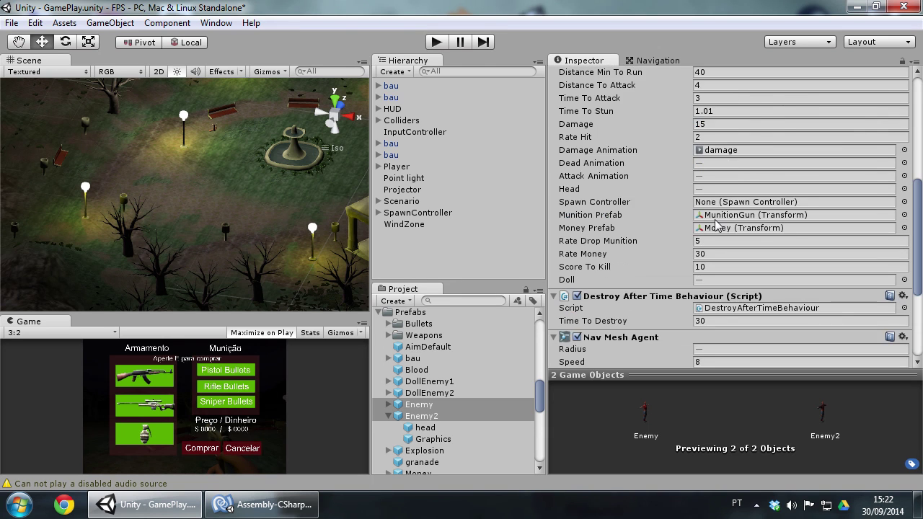
scroll(715, 219, up, 3)
scroll(715, 219, up, 3)
scroll(714, 219, up, 4)
scroll(714, 219, down, 2)
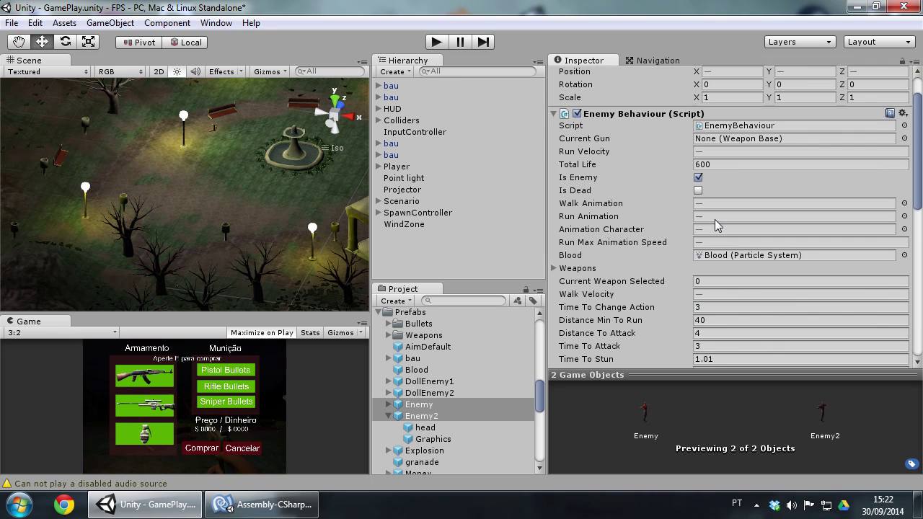
Step: Assign the walk clip to Enemy2's Walk and Run Animation fields, then play
click(429, 405)
click(434, 417)
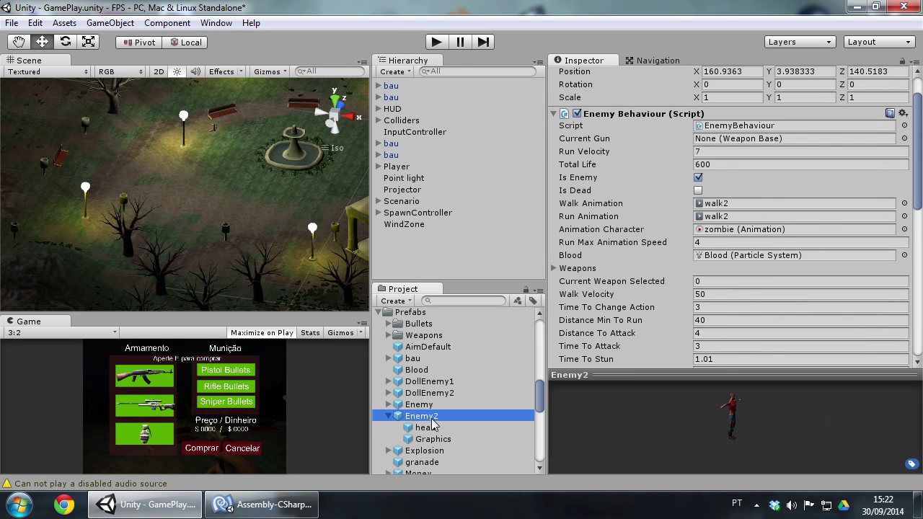
click(721, 216)
scroll(449, 362, up, 3)
drag(426, 396, 719, 207)
drag(425, 391, 721, 217)
click(721, 242)
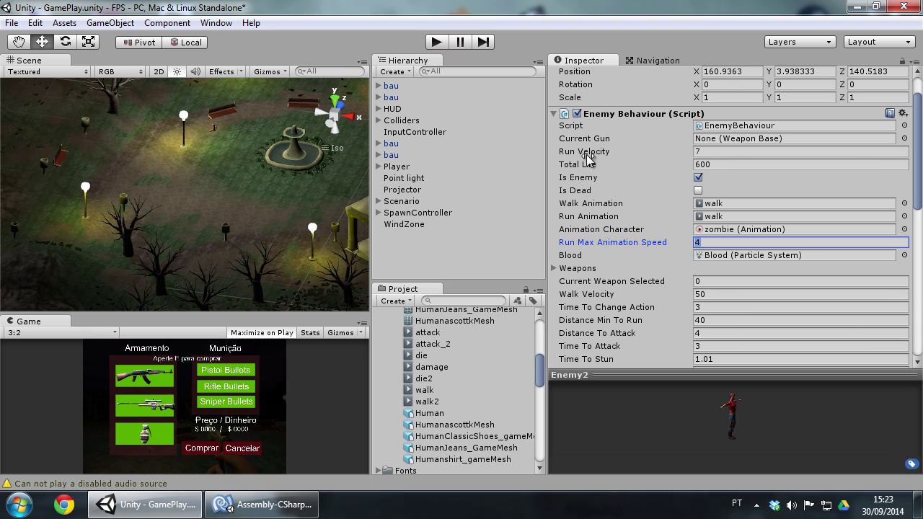
click(433, 43)
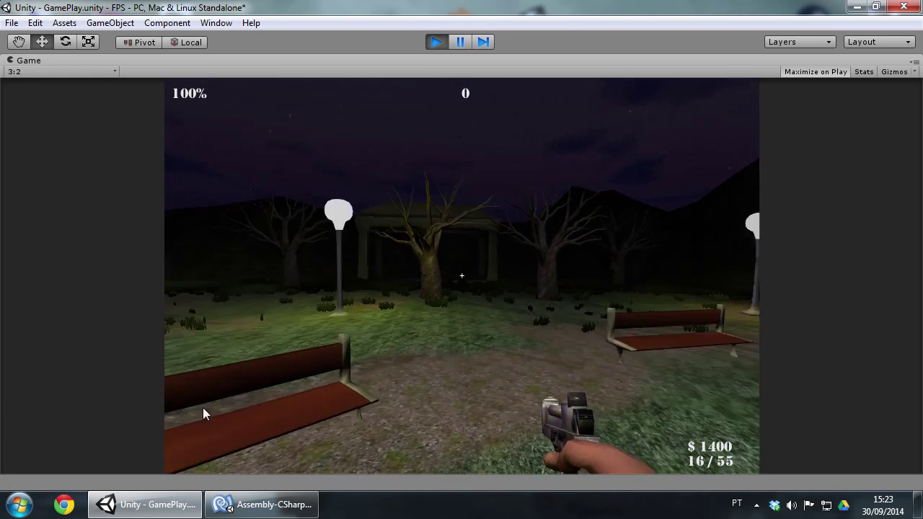
Step: Walk toward the fountain, shoot a zombie for score 10, then stop the game
key(w)
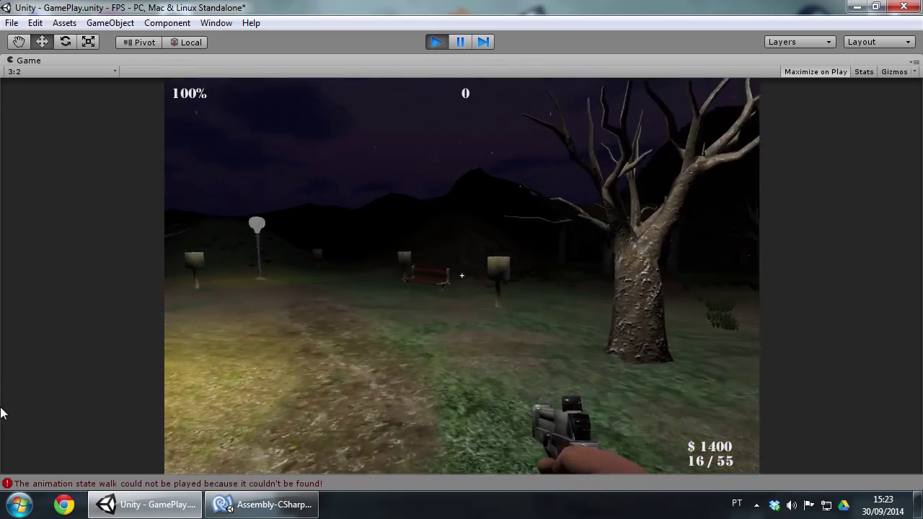
key(w)
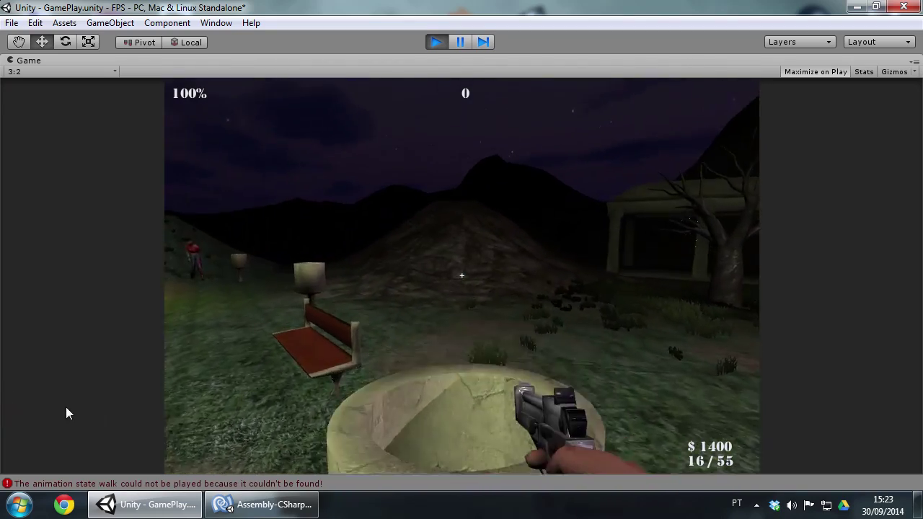
key(w)
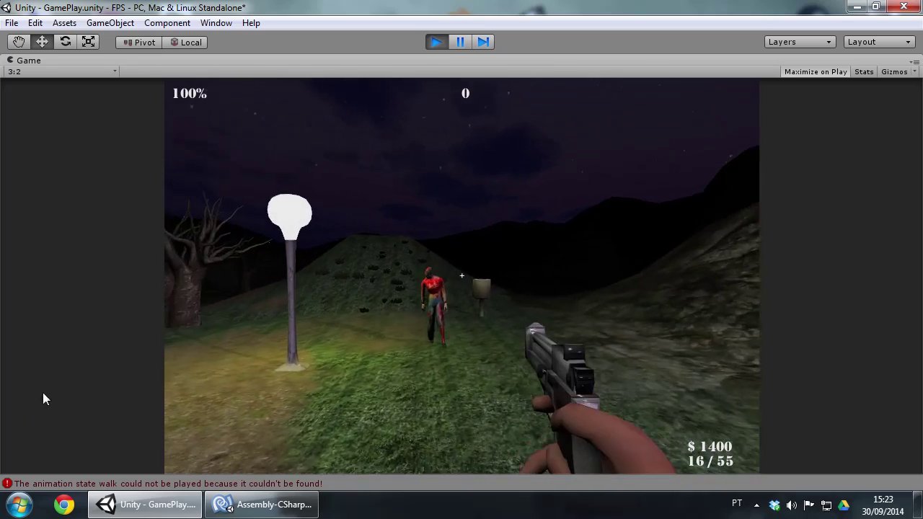
click(461, 276)
click(461, 275)
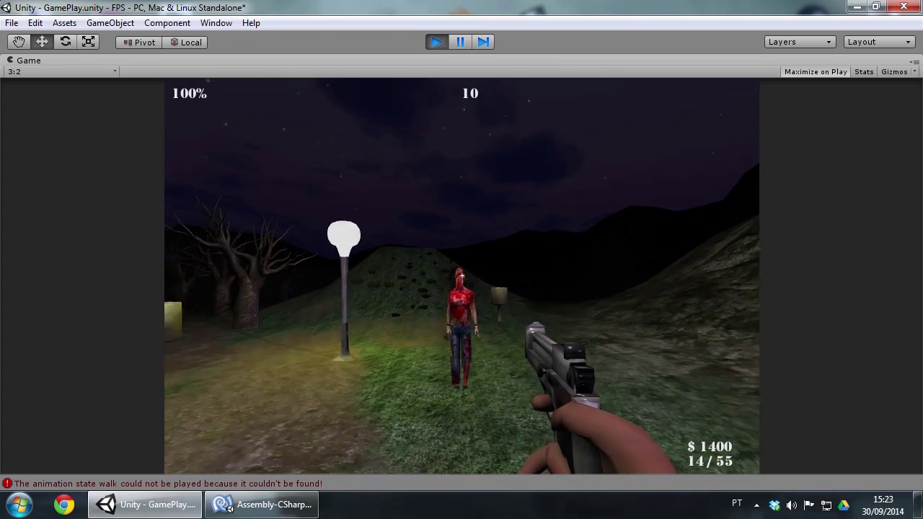
click(435, 42)
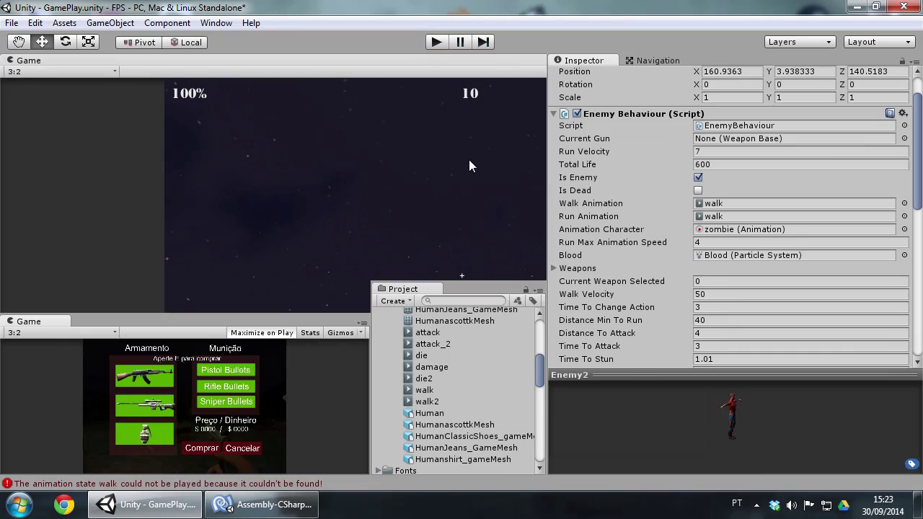
Step: Restore walk2 as Enemy2's Walk and Run Animation, then locate its EnemyBehaviour script in the project
click(720, 216)
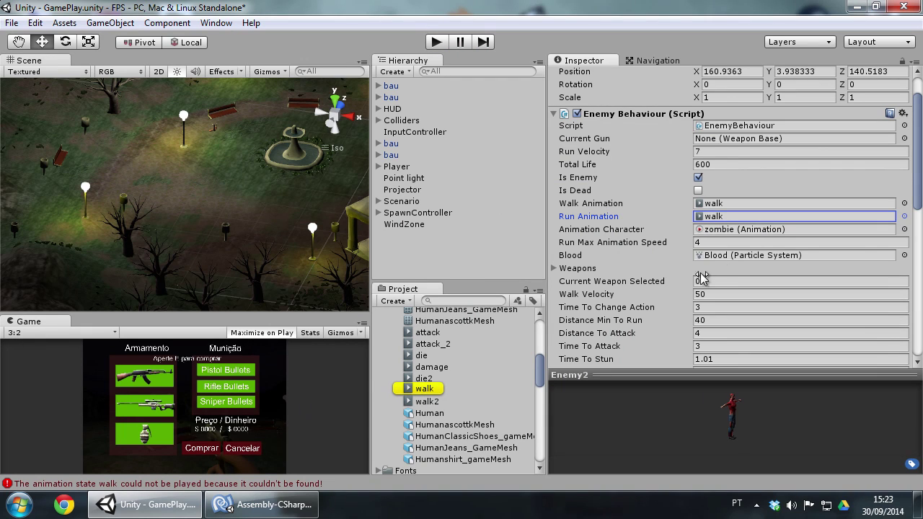
drag(445, 388, 717, 210)
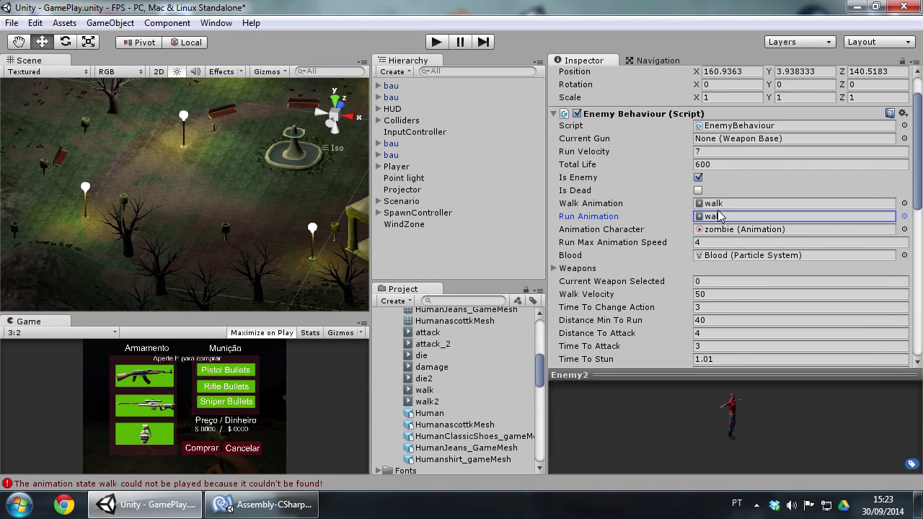
drag(435, 404, 750, 205)
click(722, 220)
click(745, 206)
scroll(745, 205, up, 3)
click(739, 169)
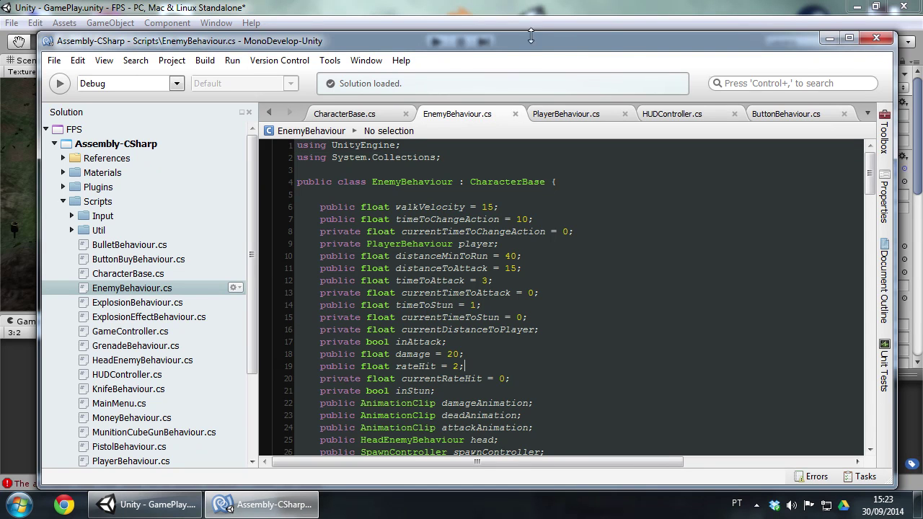
Step: Open the EnemyBehaviour script in MonoDevelop and switch to CharacterBase.cs
double_click(531, 36)
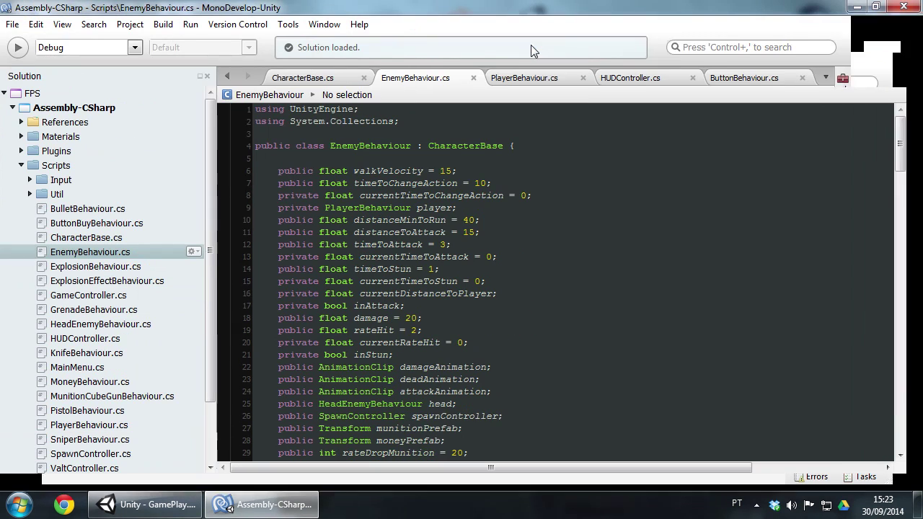
scroll(555, 281, down, 5)
scroll(555, 281, down, 7)
scroll(555, 281, down, 3)
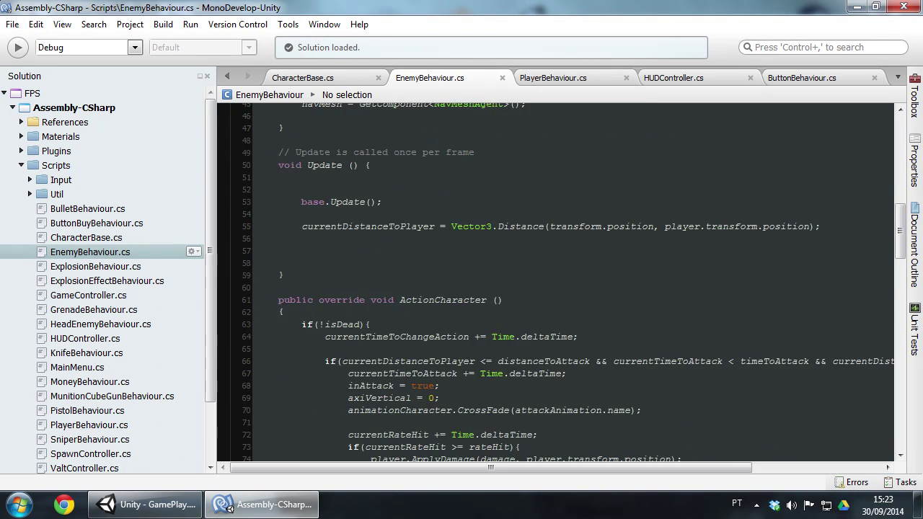
scroll(555, 281, down, 5)
scroll(555, 281, down, 13)
scroll(556, 282, down, 6)
scroll(556, 282, up, 10)
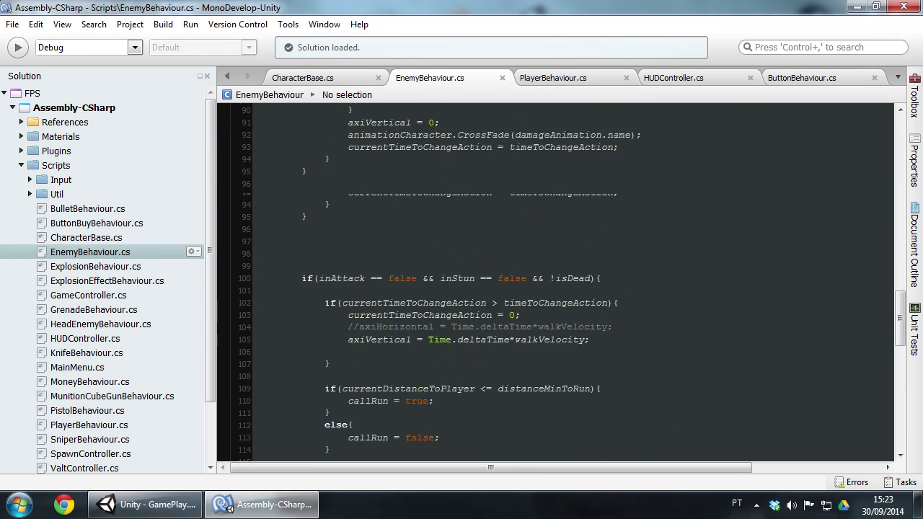
scroll(556, 281, up, 8)
click(316, 81)
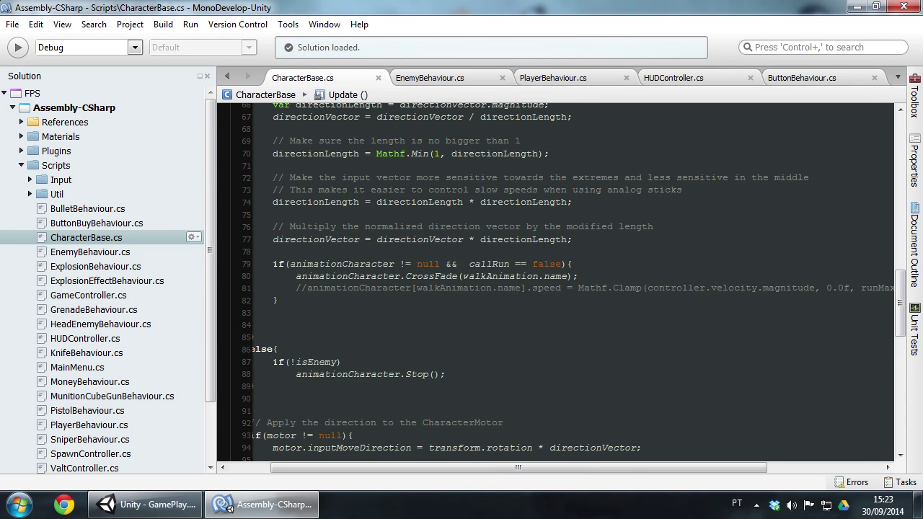
Step: Comment out the Mathf.Clamp line, set line 82's walk speed to runMaxAnimationSpeed, and save CharacterBase.cs
drag(561, 288, 307, 288)
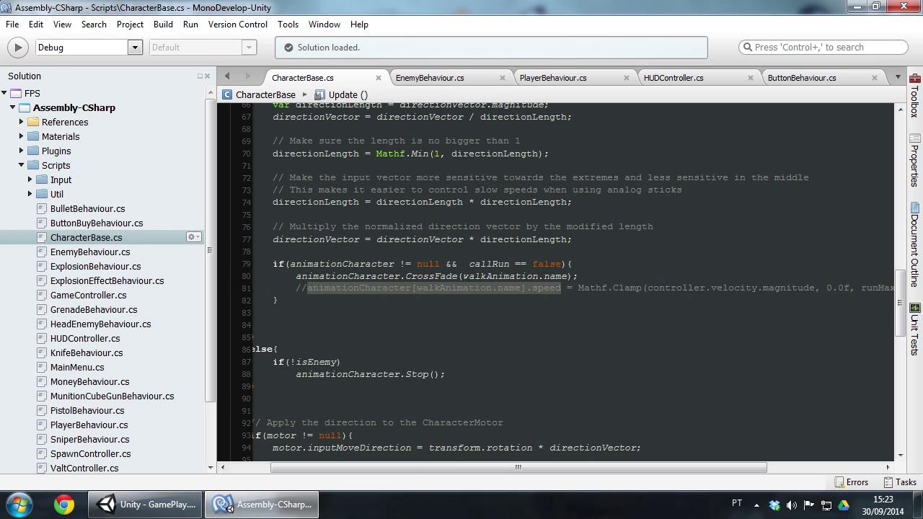
drag(415, 469, 582, 466)
key(ctrl+c)
key(ctrl+alt+c)
key(Down)
key(ctrl+v)
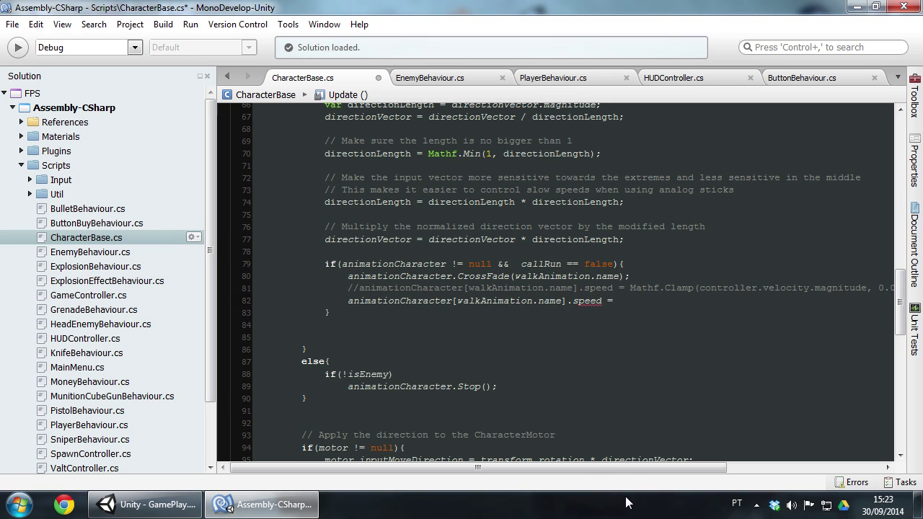
drag(599, 468, 736, 468)
double_click(786, 288)
click(456, 287)
key(ctrl+v)
key(ctrl+s)
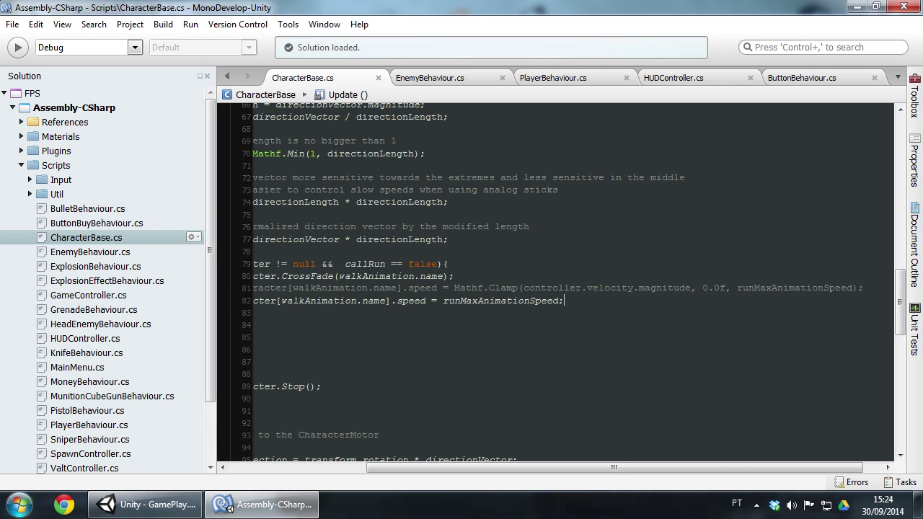
click(145, 505)
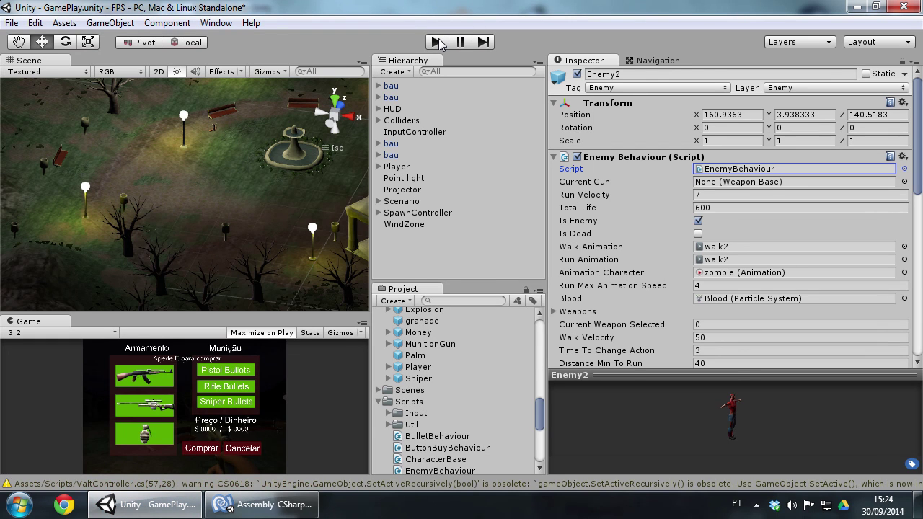
click(437, 42)
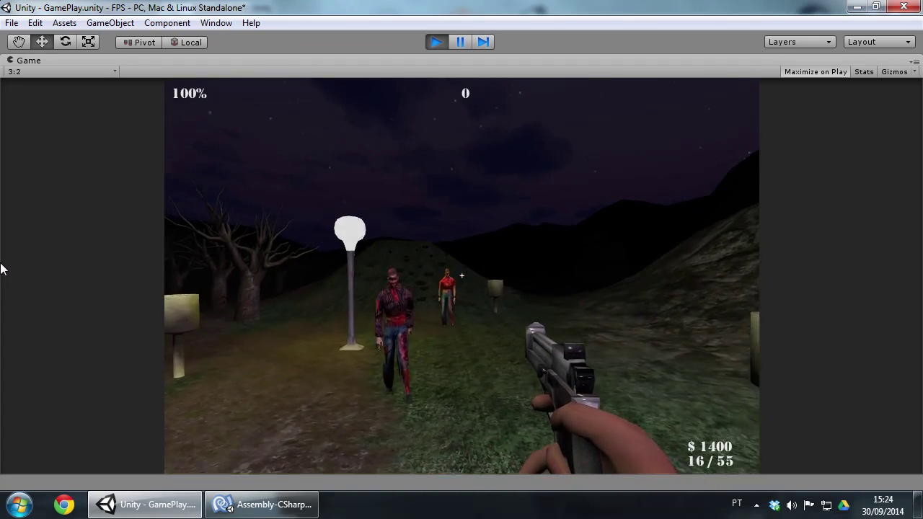
key(s)
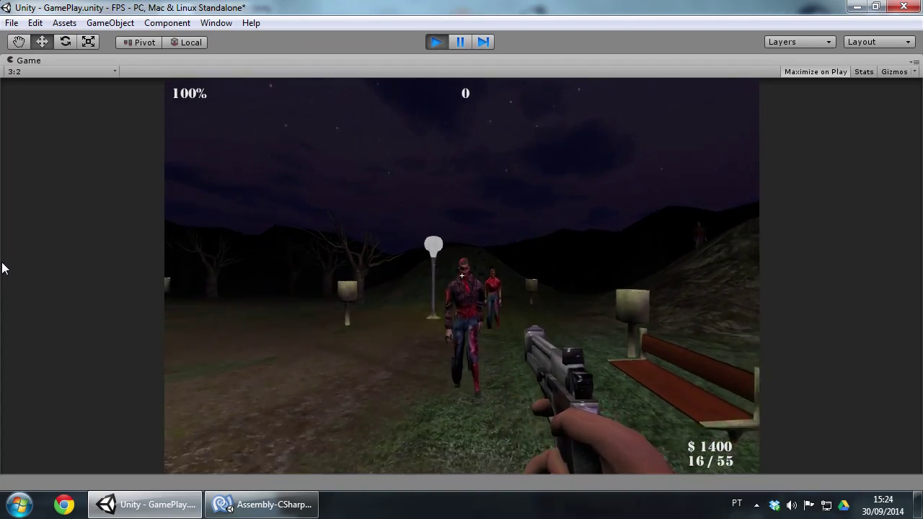
key(s)
click(2, 268)
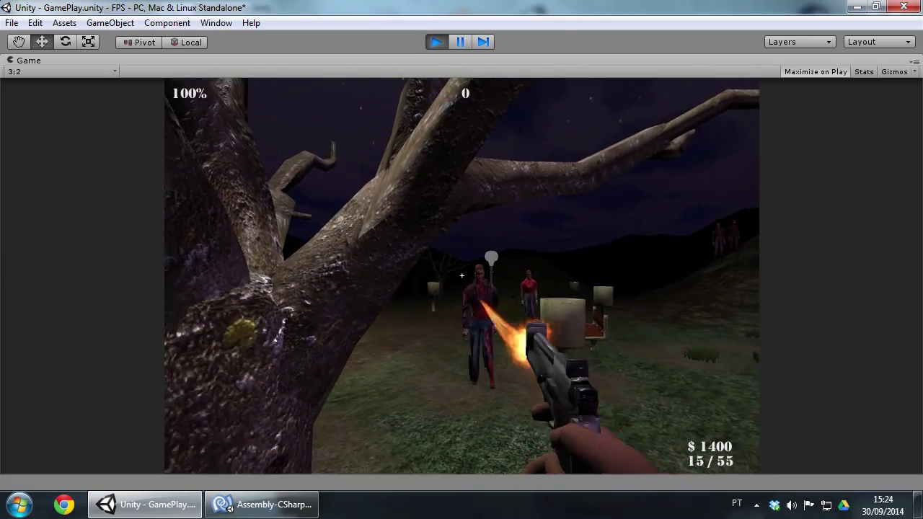
click(462, 275)
key(d)
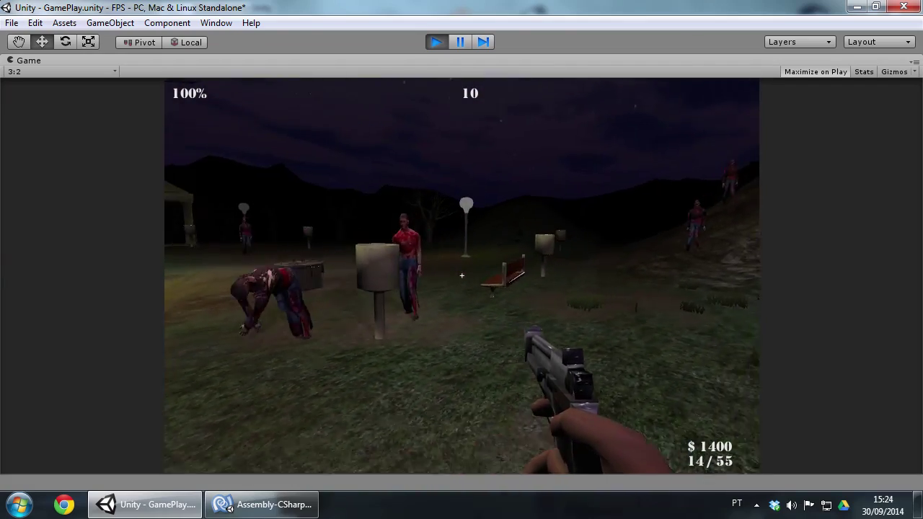
click(461, 274)
click(462, 275)
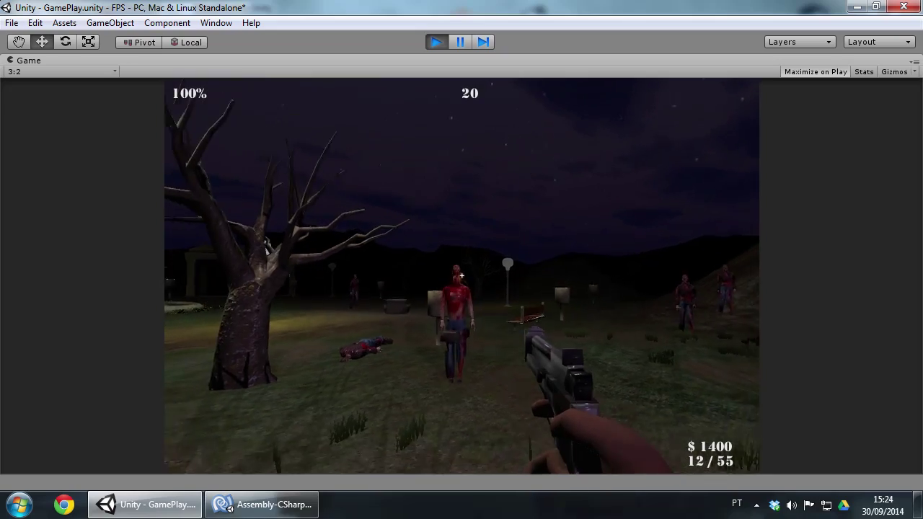
click(461, 275)
key(w)
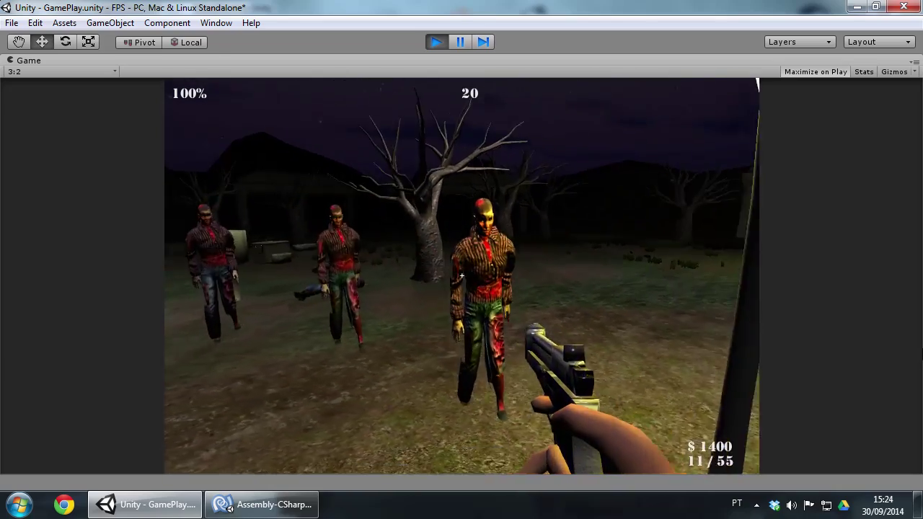
key(w)
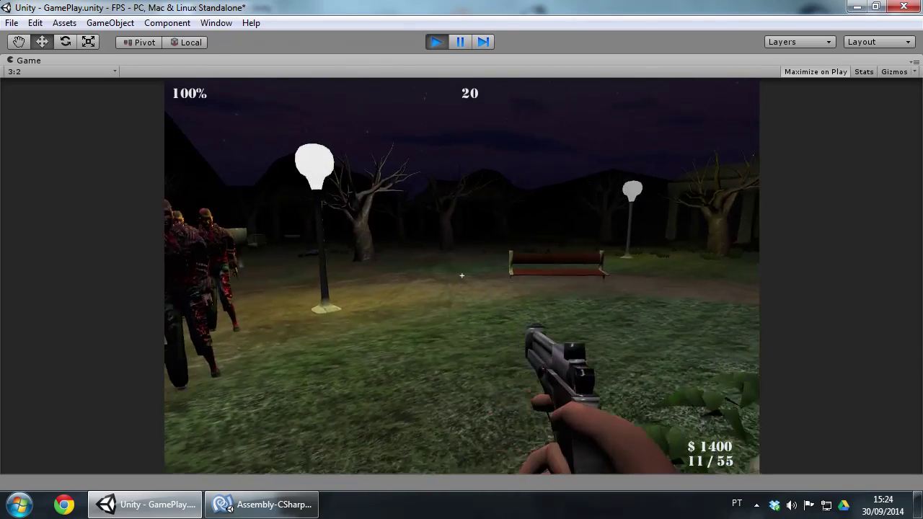
key(w)
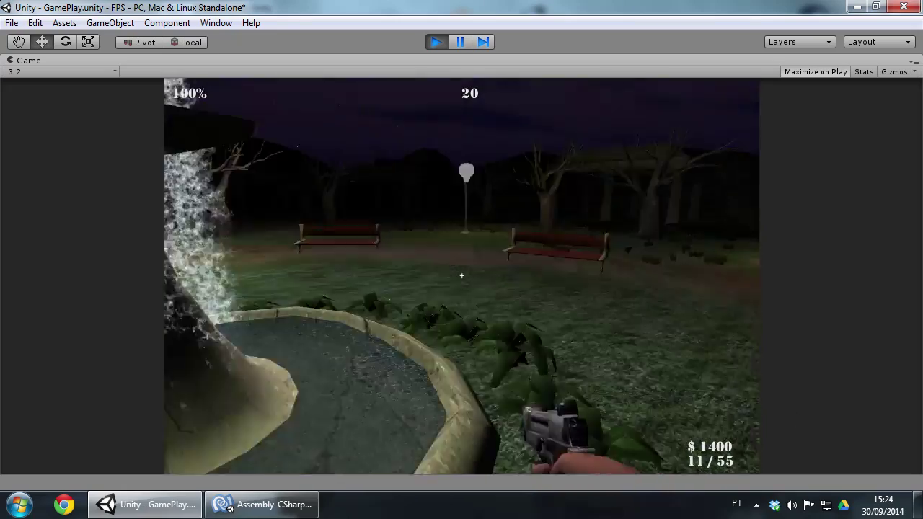
key(w)
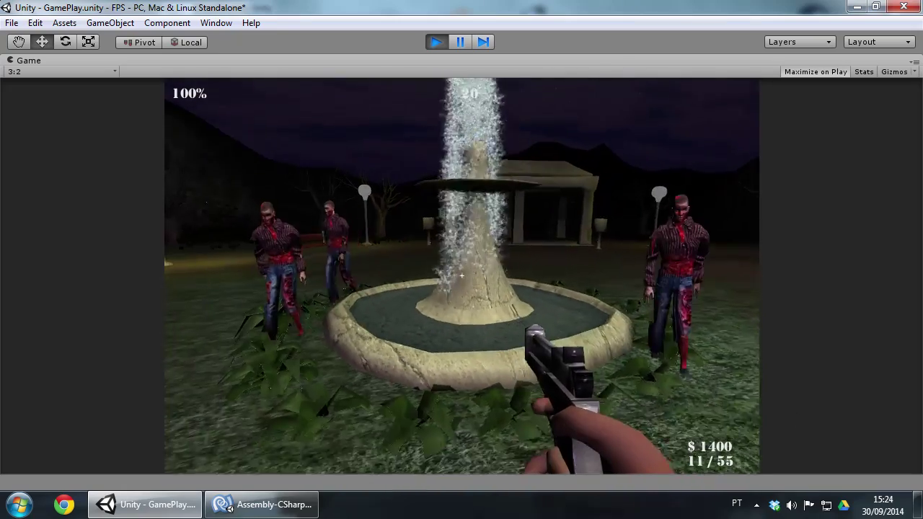
click(462, 276)
click(462, 275)
click(462, 276)
click(462, 276)
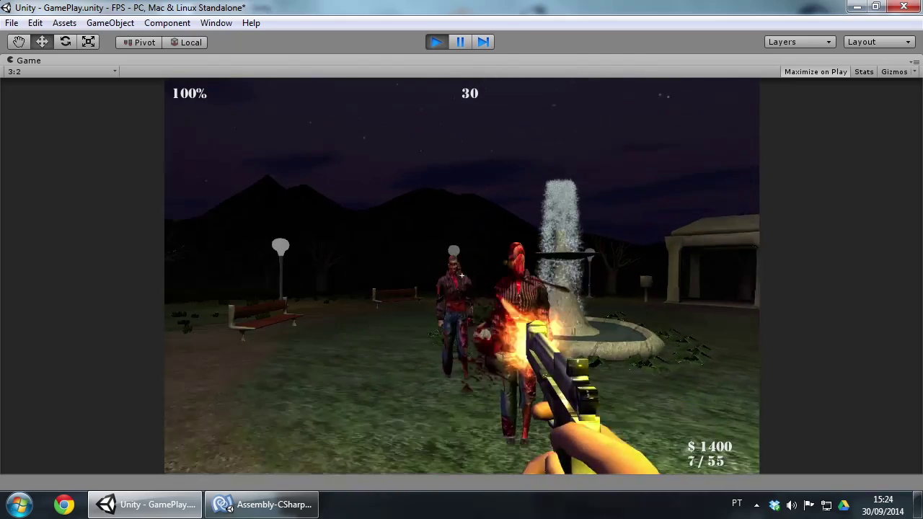
click(462, 275)
click(462, 276)
click(461, 276)
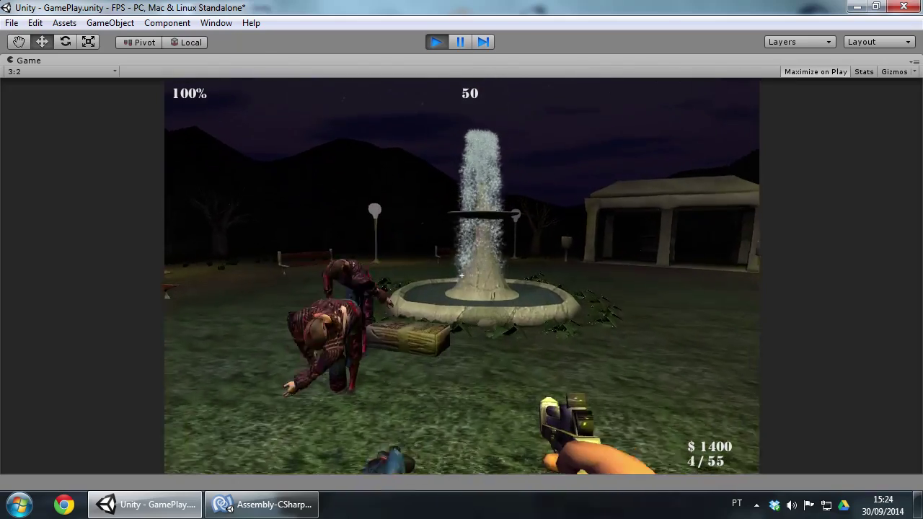
key(r)
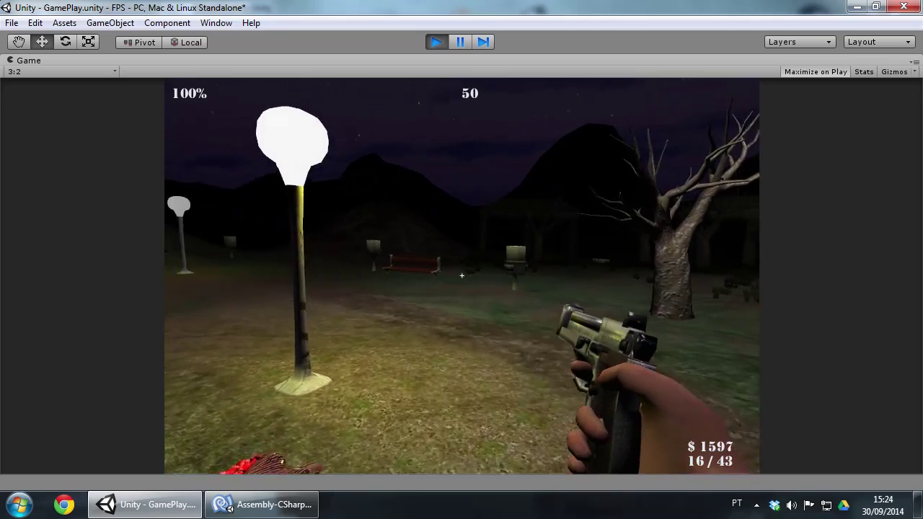
key(2)
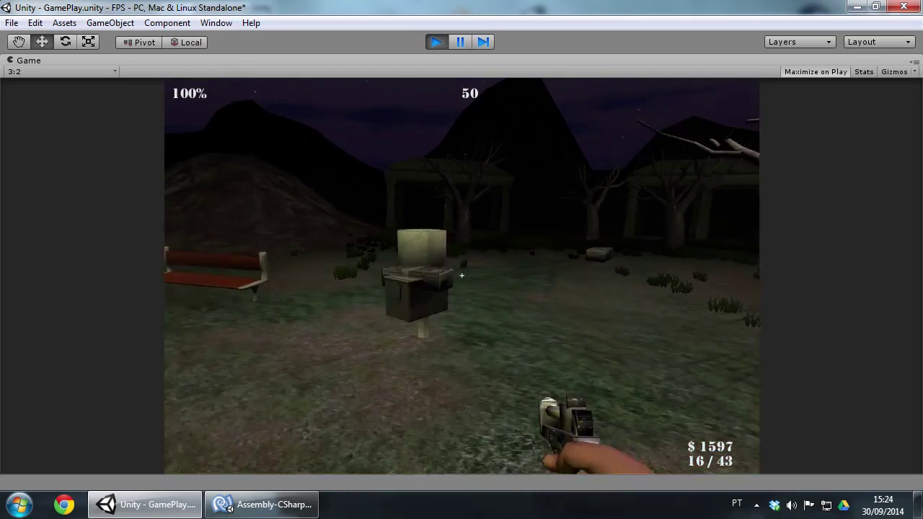
key(Escape)
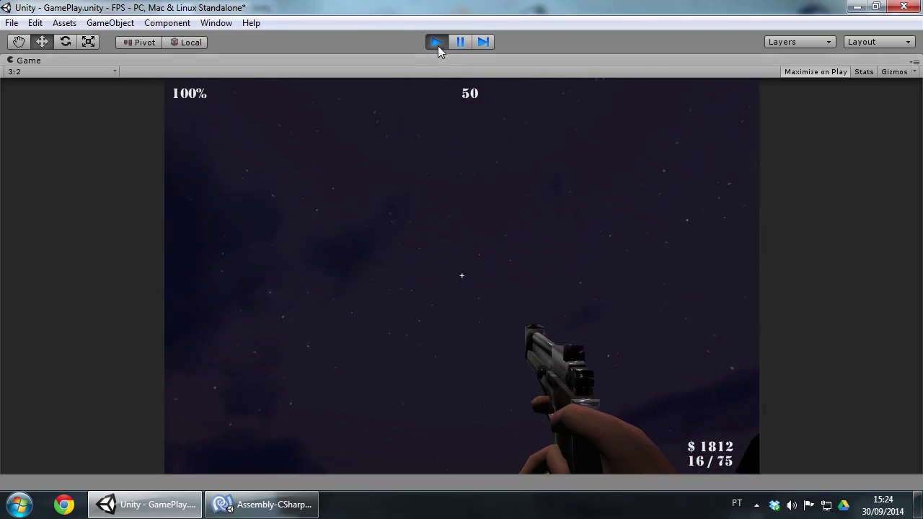
click(436, 43)
Step: Lower Enemy2's Run Max Animation Speed from 4 to 2.5 and locate the EnemyBehaviour script
scroll(464, 359, up, 3)
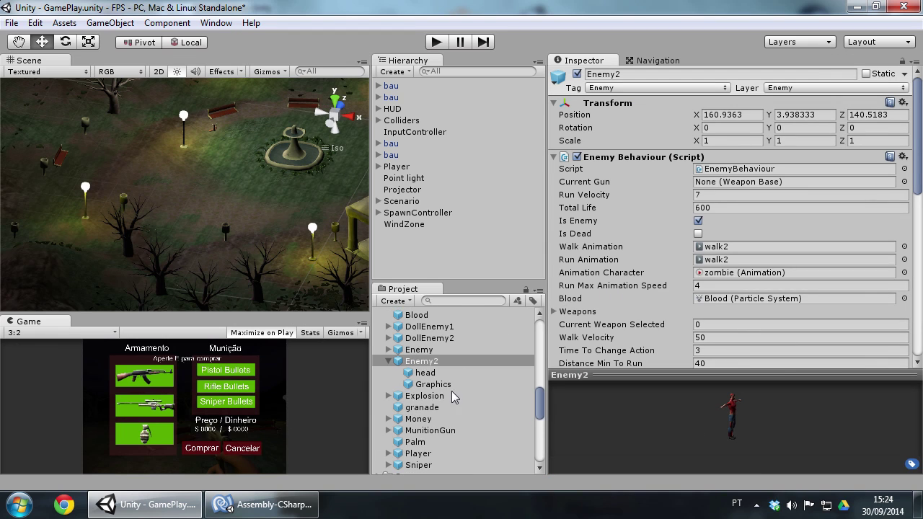
scroll(740, 307, down, 3)
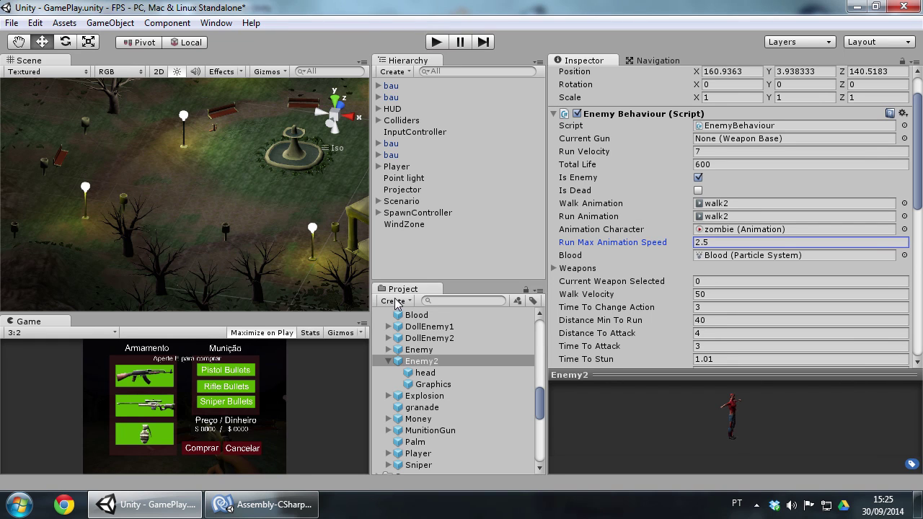
scroll(752, 318, up, 2)
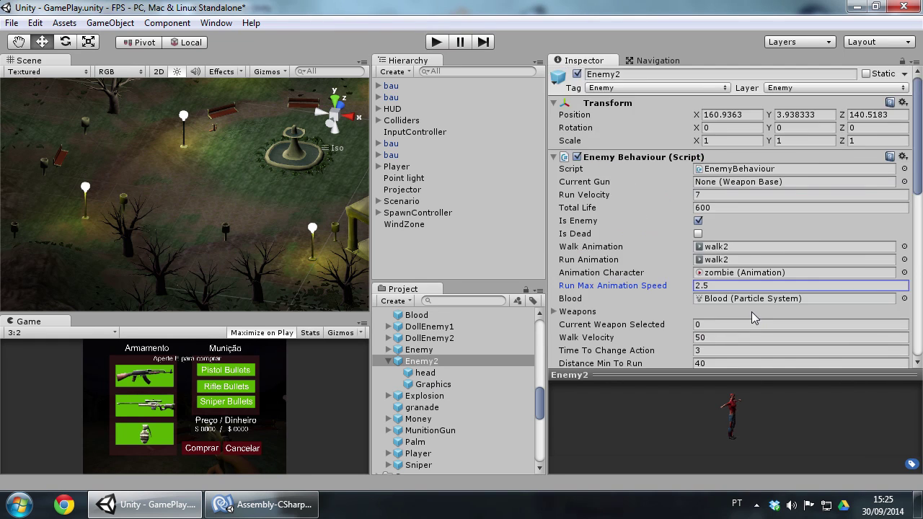
click(729, 168)
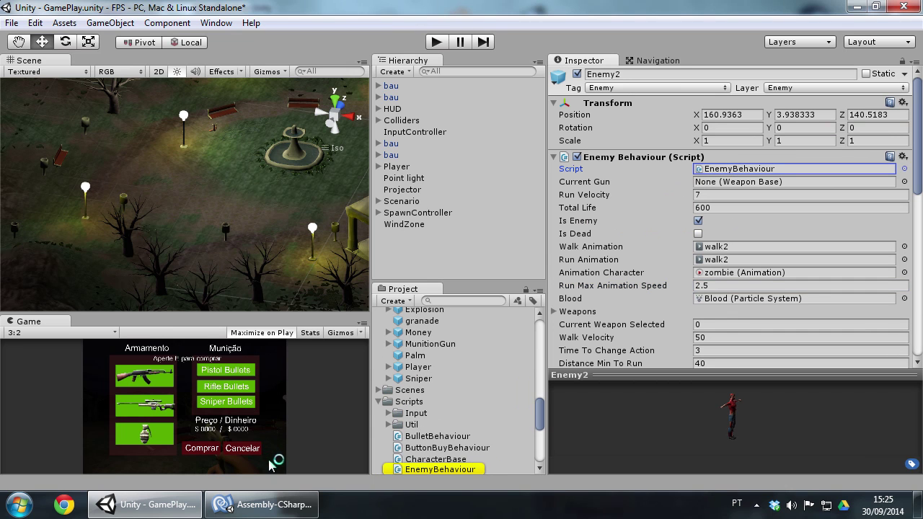
Step: Open EnemyBehaviour.cs and select the attack CrossFade call on line 70
click(275, 496)
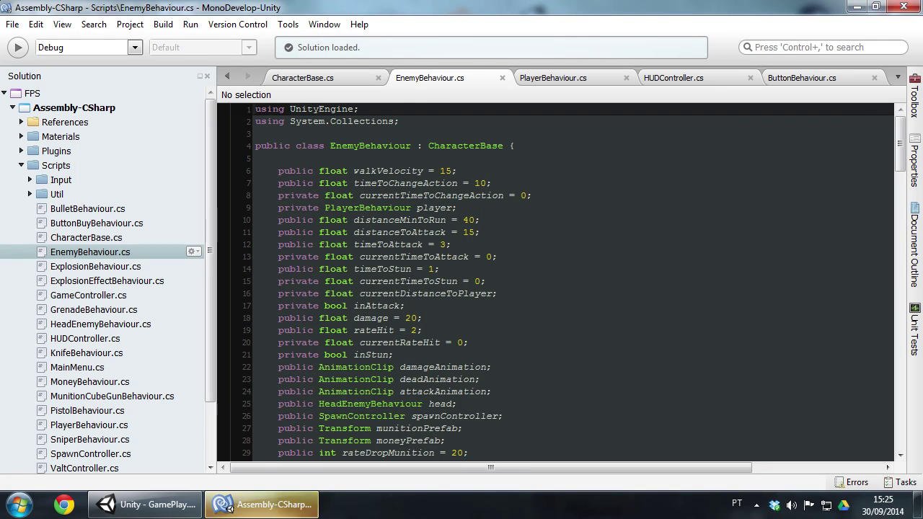
scroll(555, 281, down, 9)
scroll(555, 281, down, 9)
scroll(555, 281, down, 8)
scroll(555, 281, down, 6)
scroll(555, 282, down, 12)
scroll(556, 281, up, 8)
scroll(555, 281, up, 7)
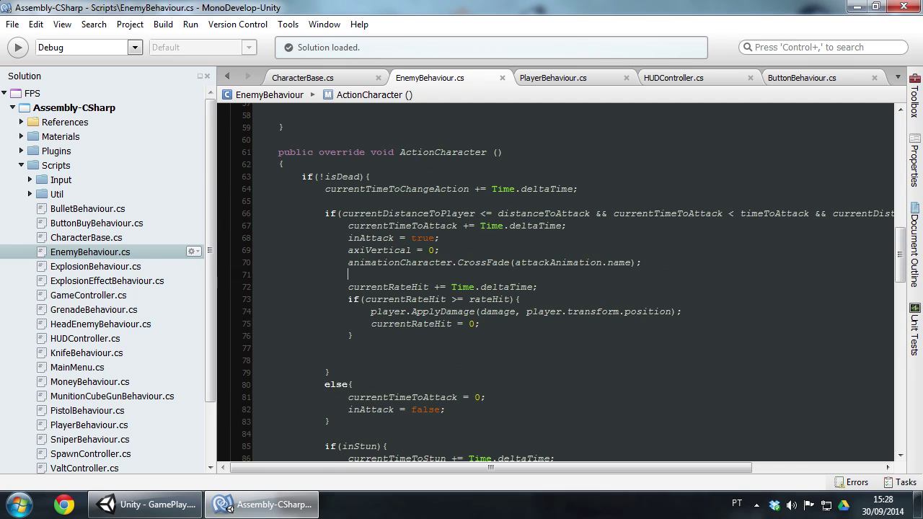
key(shift+End)
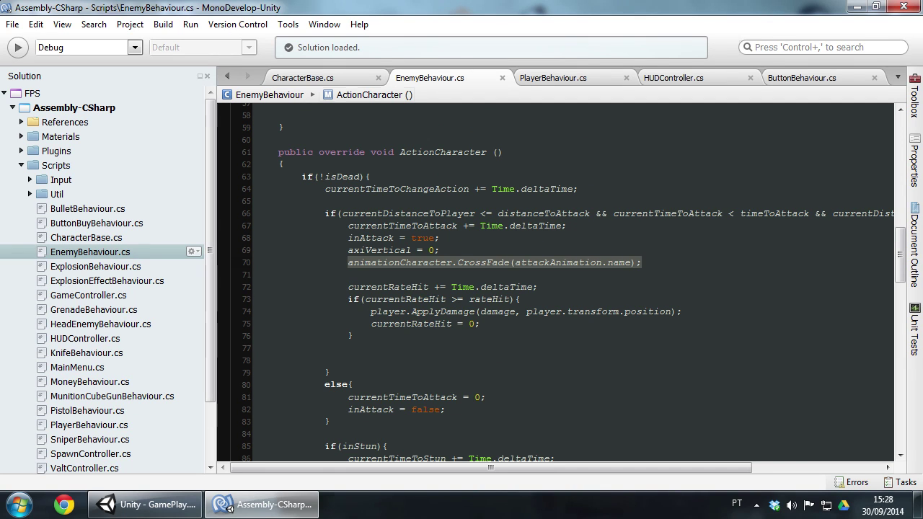
click(333, 83)
click(437, 79)
Step: Add a CrossFade to walkAnimation after inAttack = false in the else branch, and save
scroll(555, 281, down, 2)
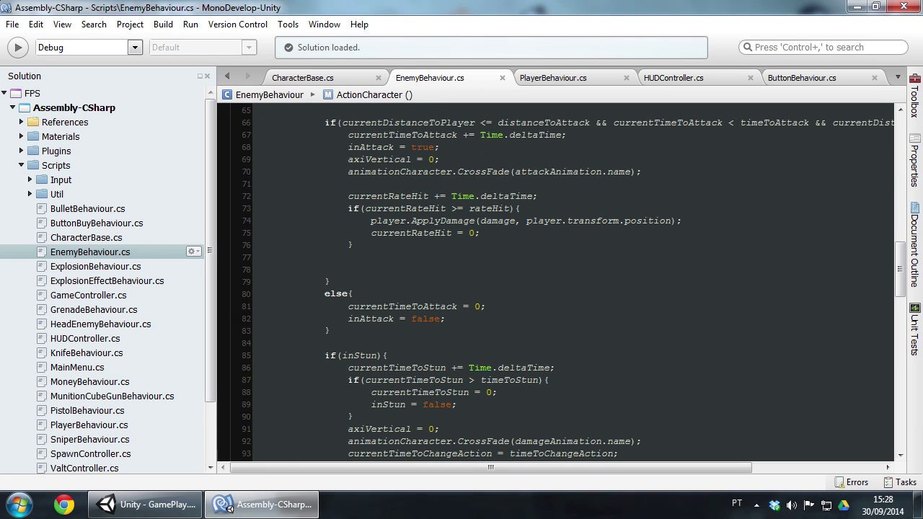
key(Return)
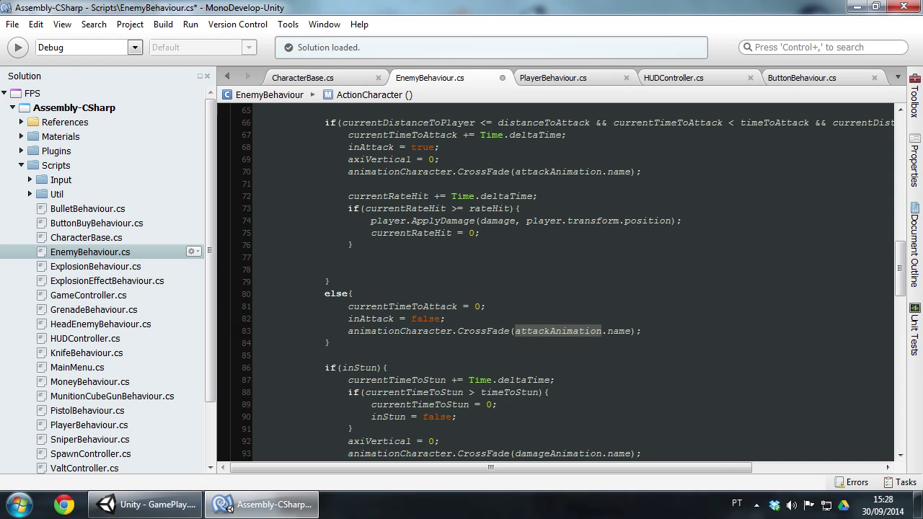
text(wa)
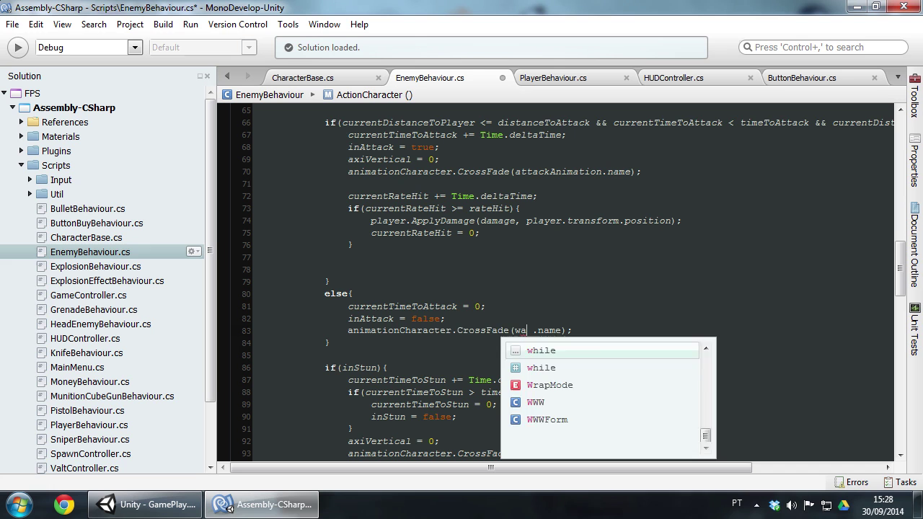
key(Up)
key(Return)
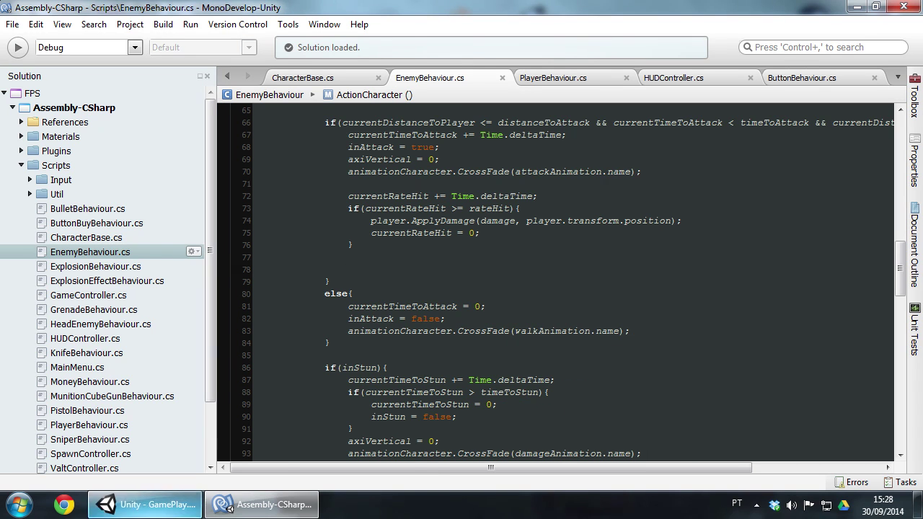
key(alt+Tab)
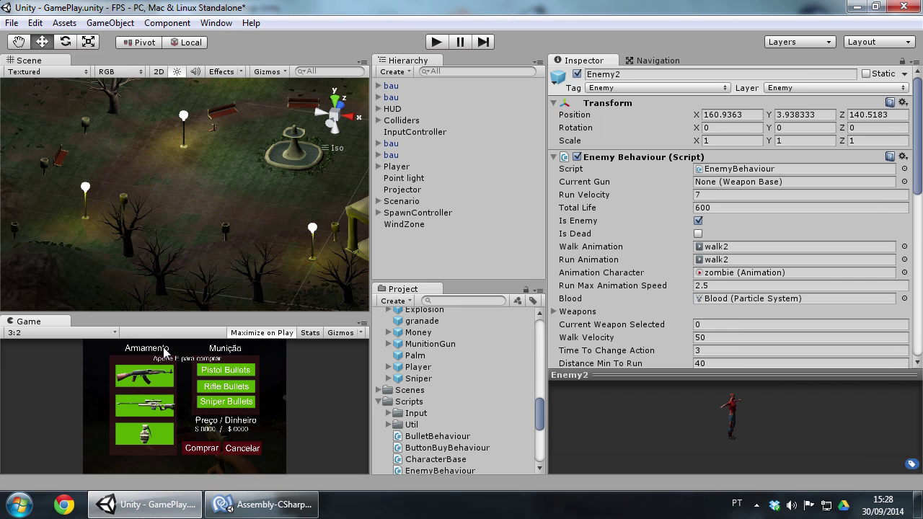
Step: Play-test the walk cross-fade change by walking toward the zombies, then stop the game
click(438, 43)
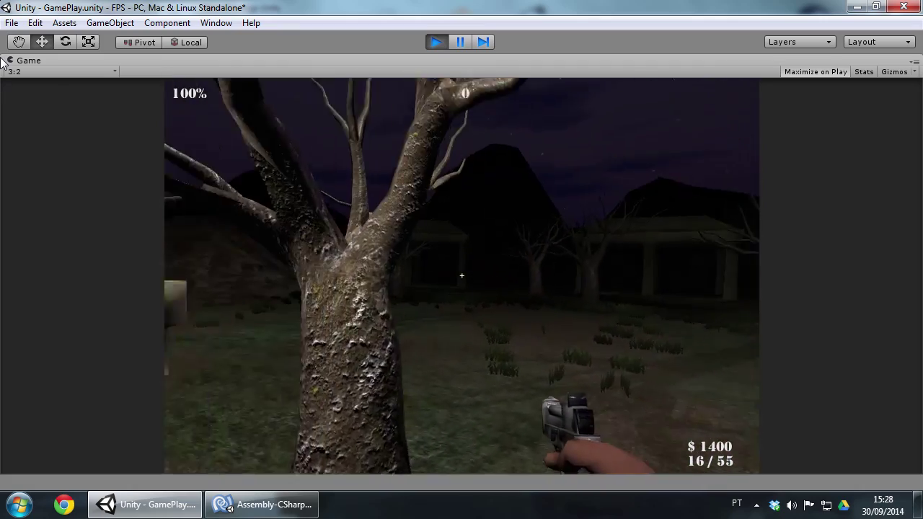
key(w)
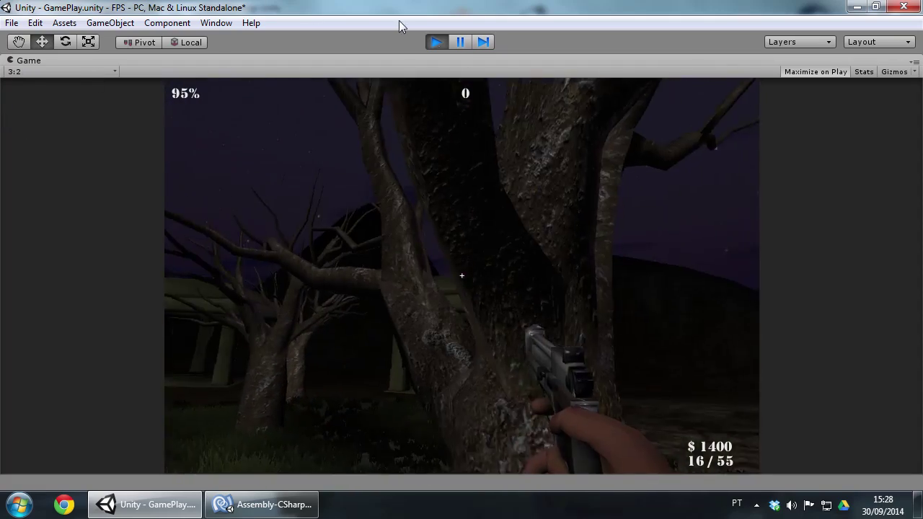
click(437, 43)
Step: Scroll the Enemy and Enemy2 Inspector down to the Nav Mesh Agent settings
scroll(747, 232, down, 5)
scroll(747, 232, down, 5)
scroll(748, 232, down, 1)
scroll(422, 396, up, 3)
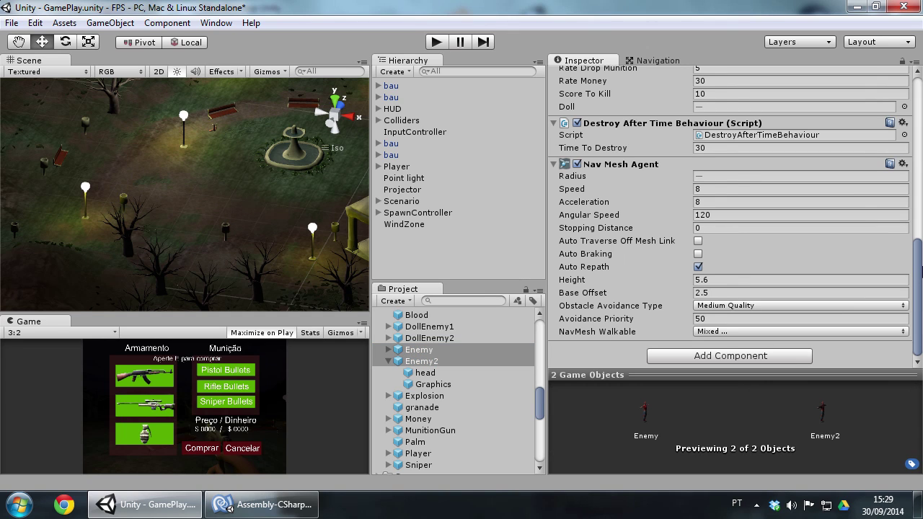
Step: Bring the Stopping Distance setting into view and start a play test of the enemies
scroll(914, 291, up, 1)
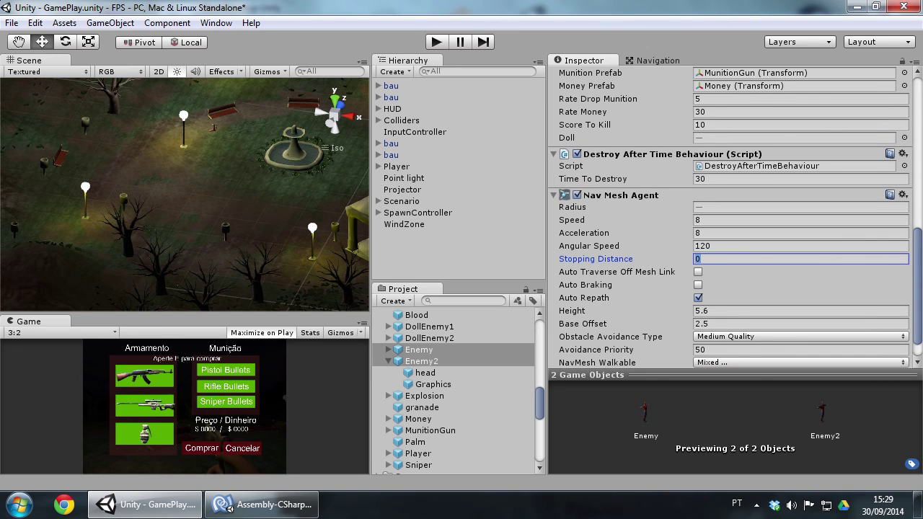
click(436, 42)
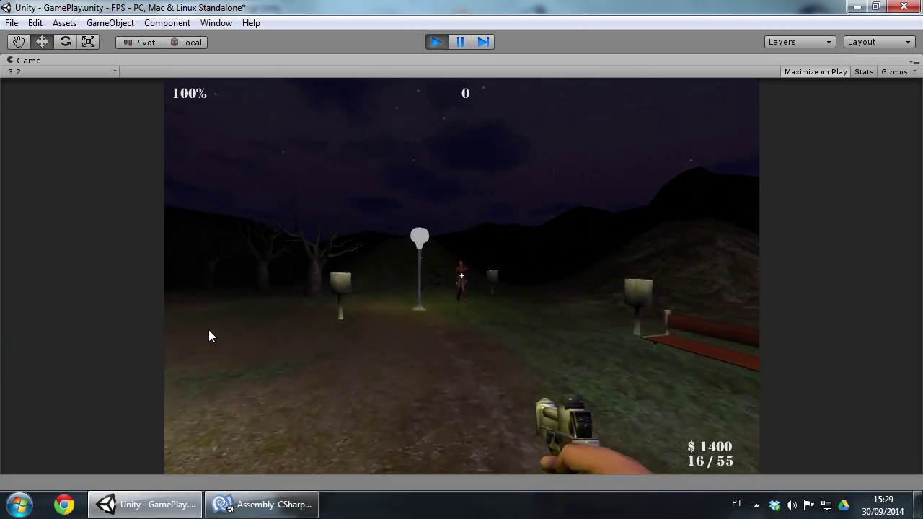
Step: Walk the player toward the zombie and let it attack until health drops to 25%
key(w)
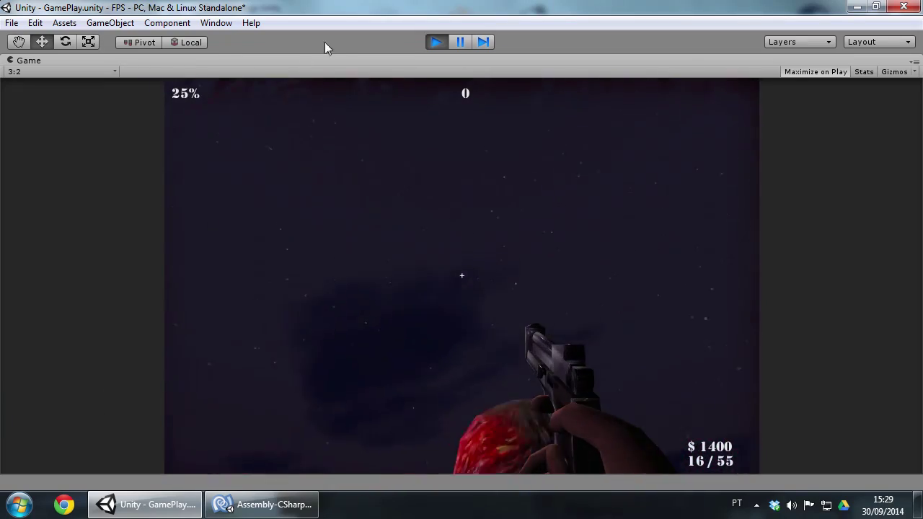
Step: Stop the game, raise the enemies' Stopping Distance to 8, and start a fresh play test
click(446, 41)
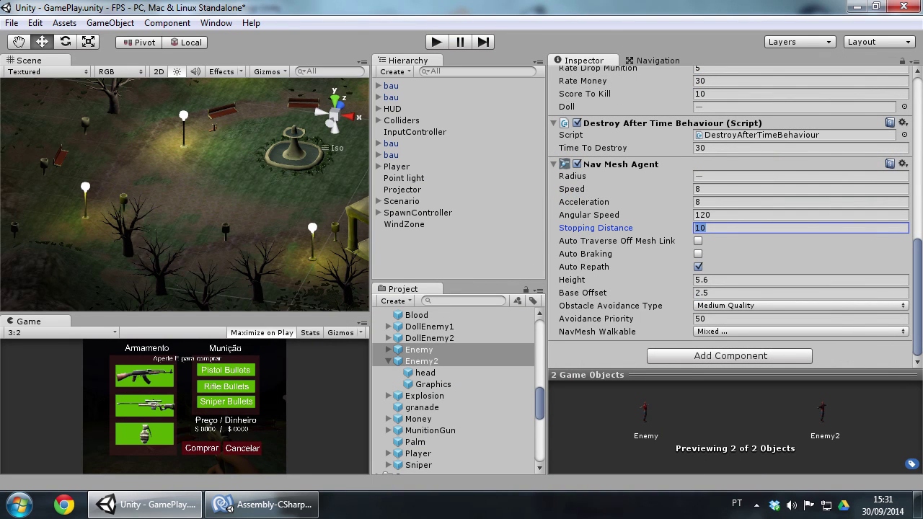
click(437, 43)
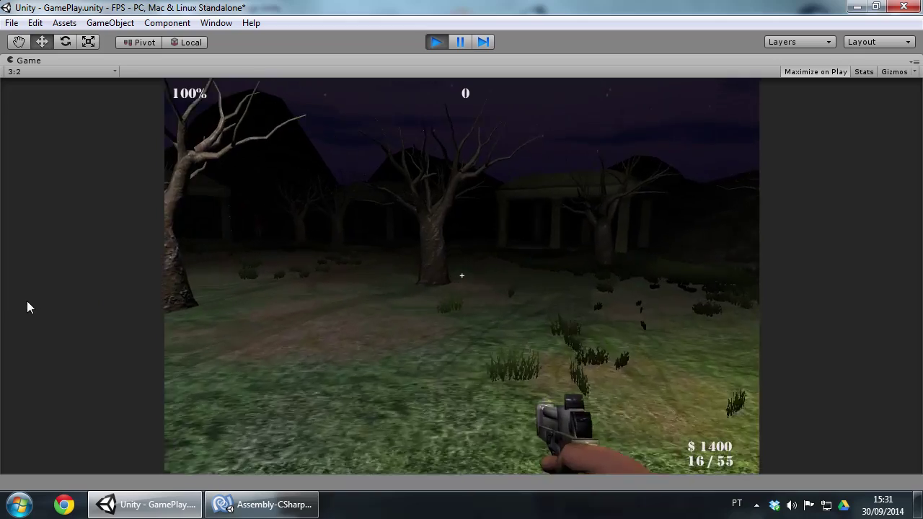
Step: Walk through the park shooting zombies until the score reaches 50, then stop the game
key(w)
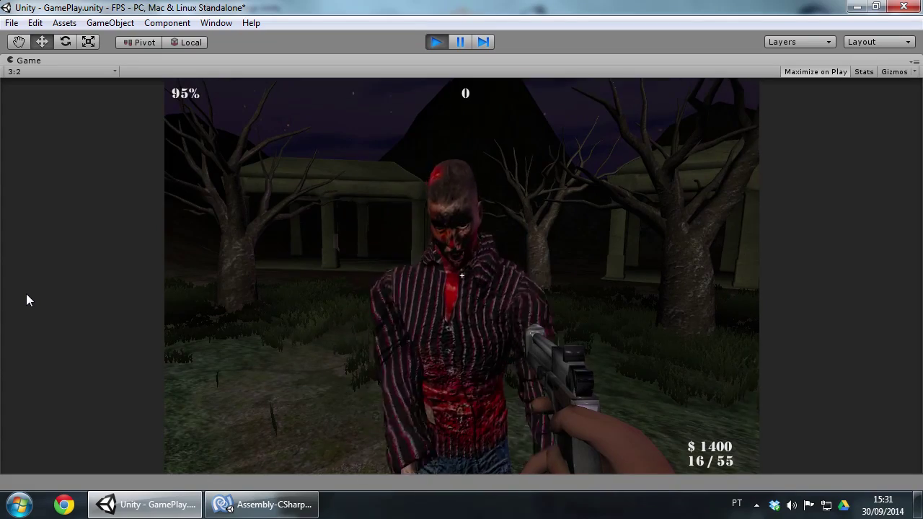
click(462, 275)
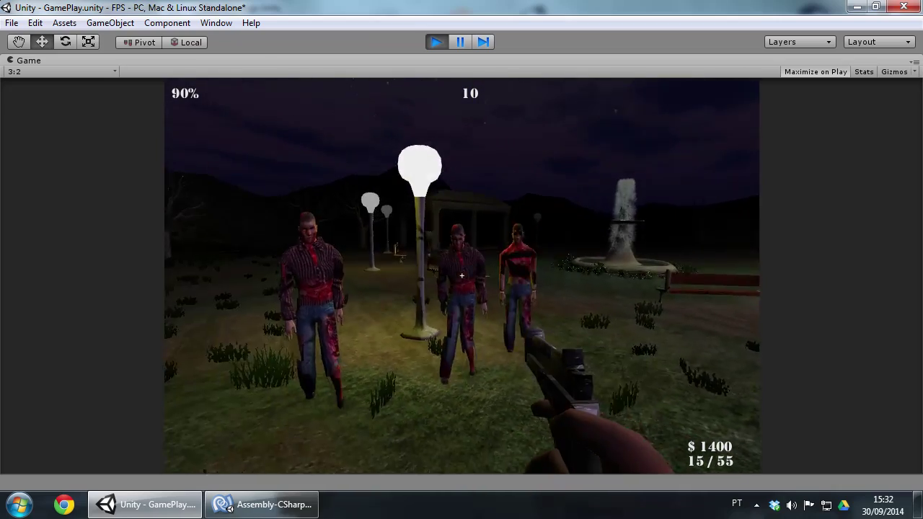
key(2)
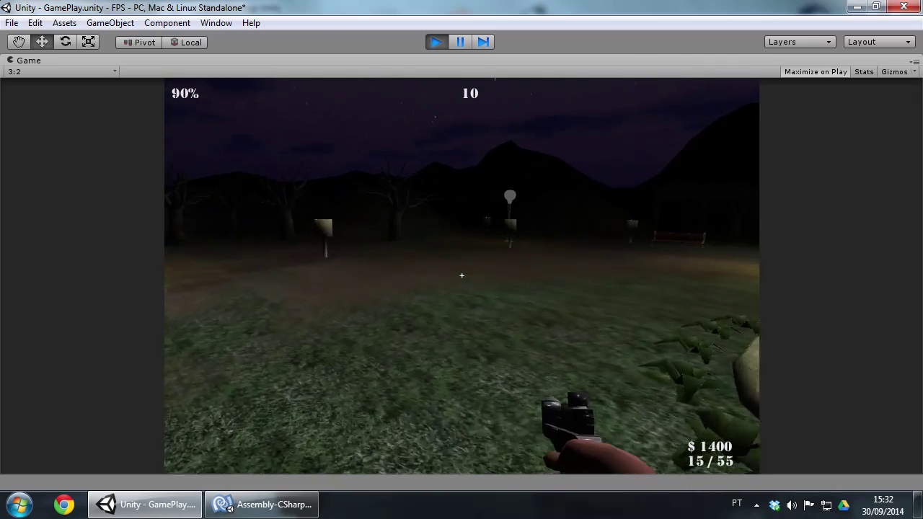
click(462, 275)
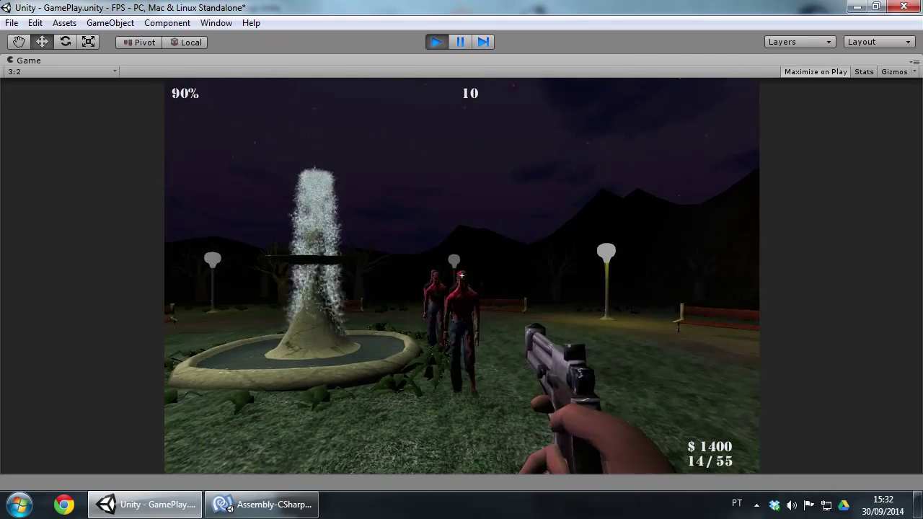
click(462, 275)
click(462, 276)
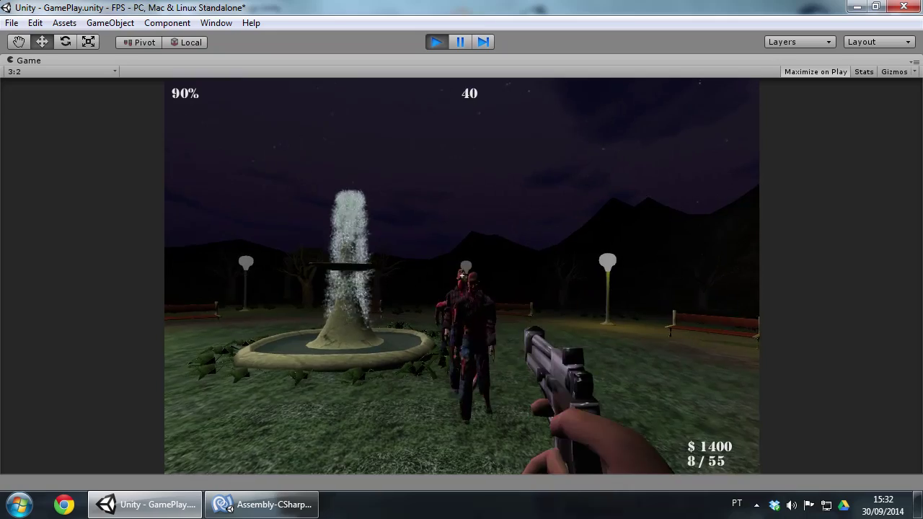
key(w)
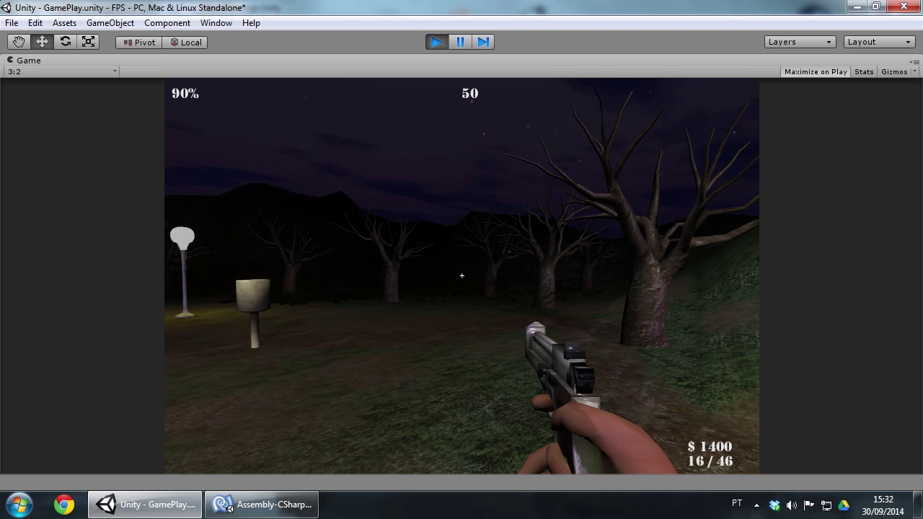
key(w)
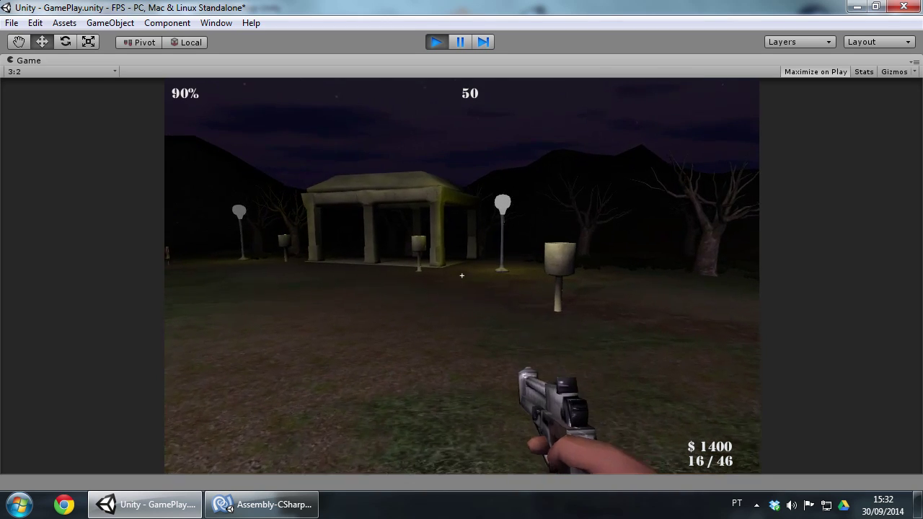
key(w)
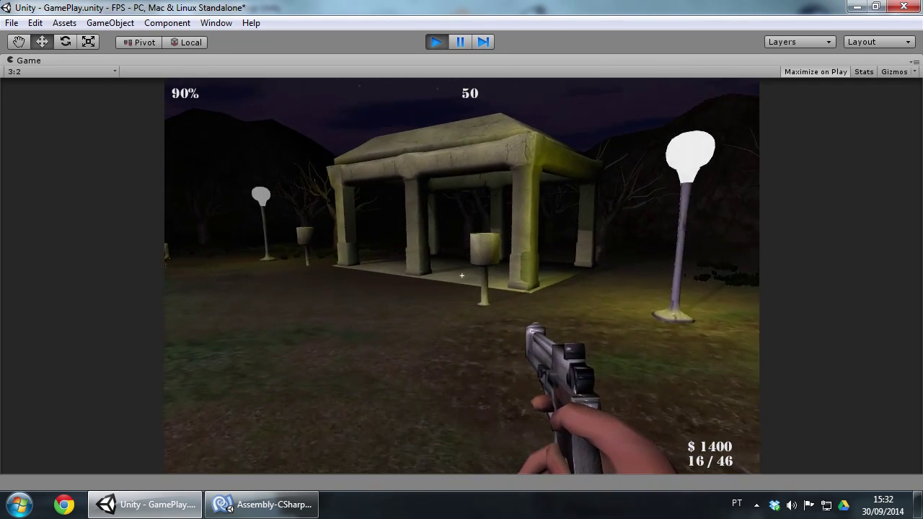
key(w)
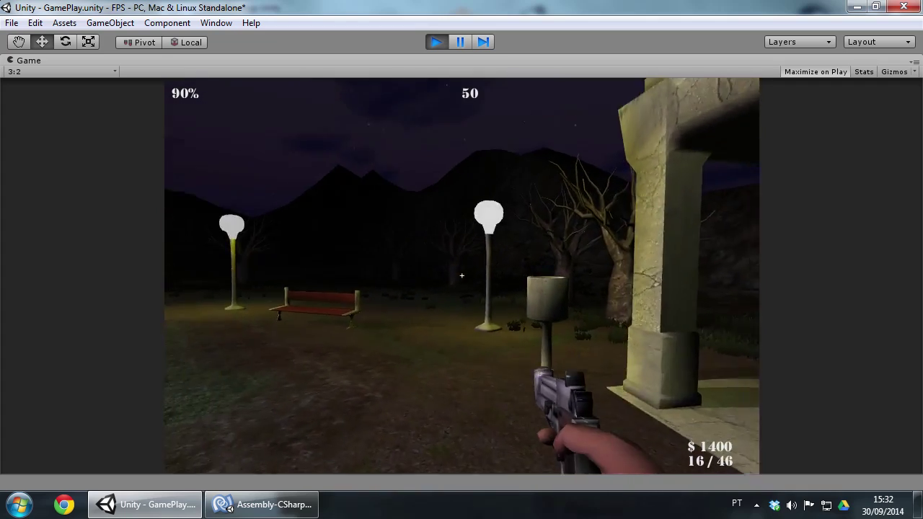
click(436, 42)
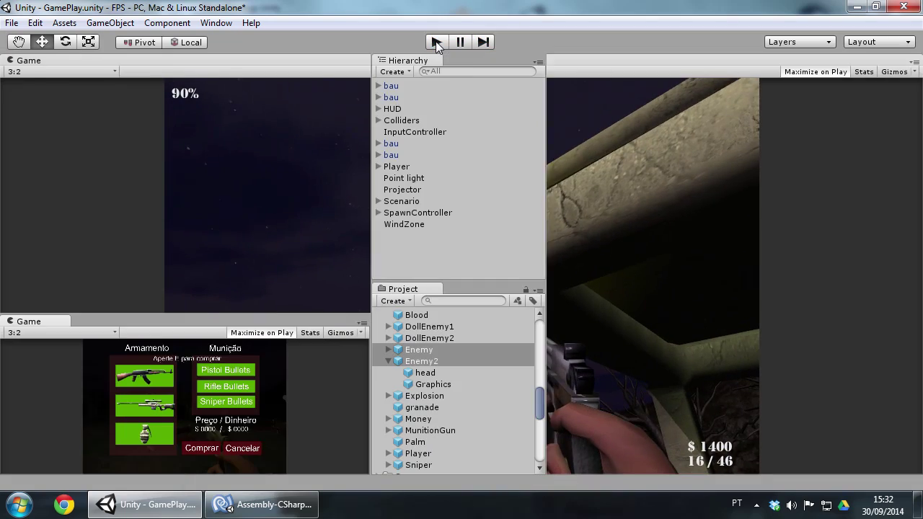
Step: Show the Navigation Bake settings with Advanced expanded, and orbit to a top-down view of the navmesh
click(656, 60)
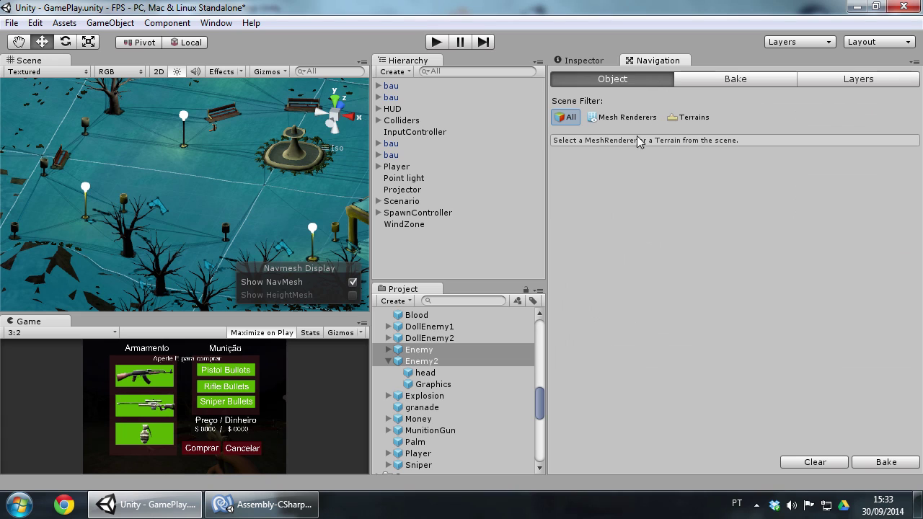
click(734, 81)
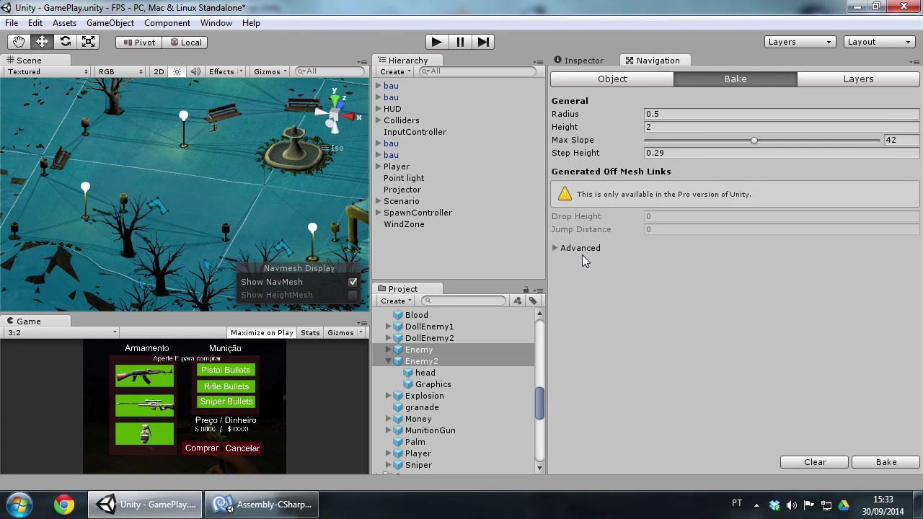
click(580, 249)
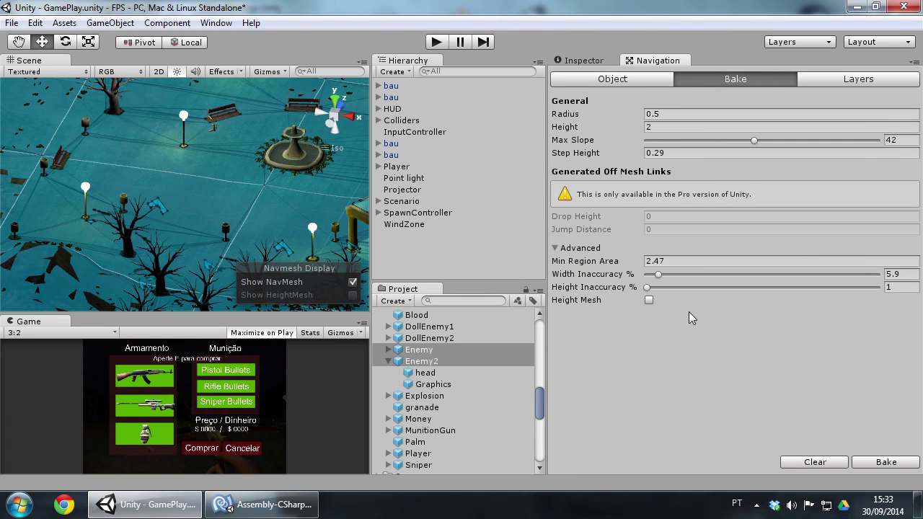
mouse_move(162, 204)
alt+mouse_down()
mouse_move(289, 196)
mouse_move(315, 203)
mouse_move(120, 247)
mouse_move(104, 323)
mouse_move(310, 156)
alt+mouse_up()
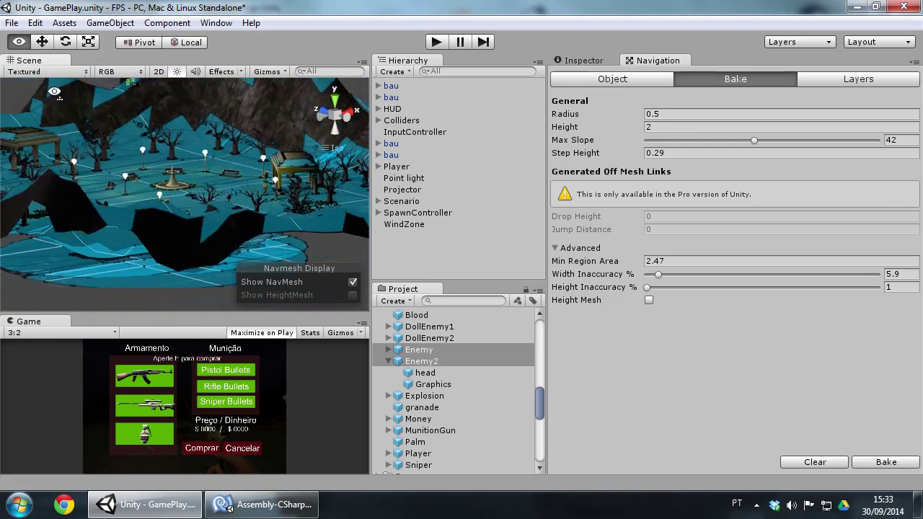
mouse_move(311, 155)
alt+mouse_down()
mouse_move(913, 188)
mouse_move(29, 6)
alt+mouse_up()
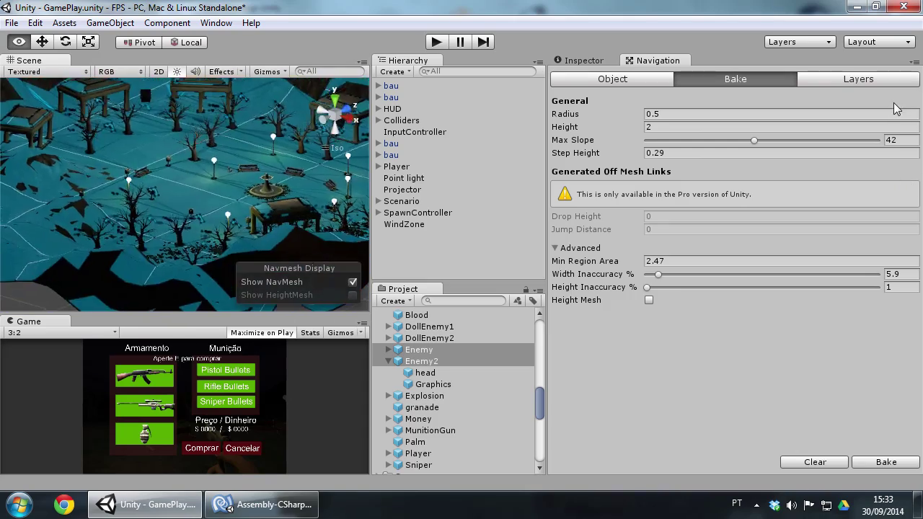
mouse_move(264, 154)
alt+mouse_down()
mouse_move(82, 201)
mouse_move(154, 147)
alt+mouse_up()
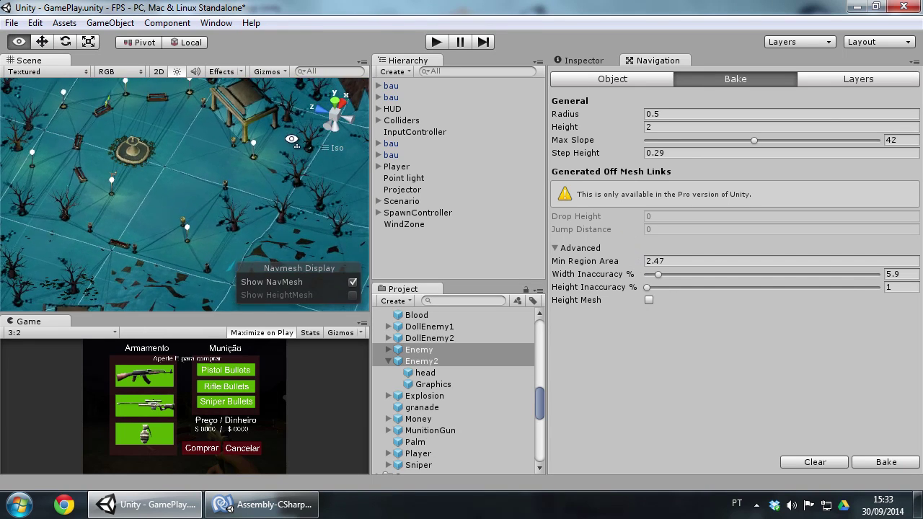